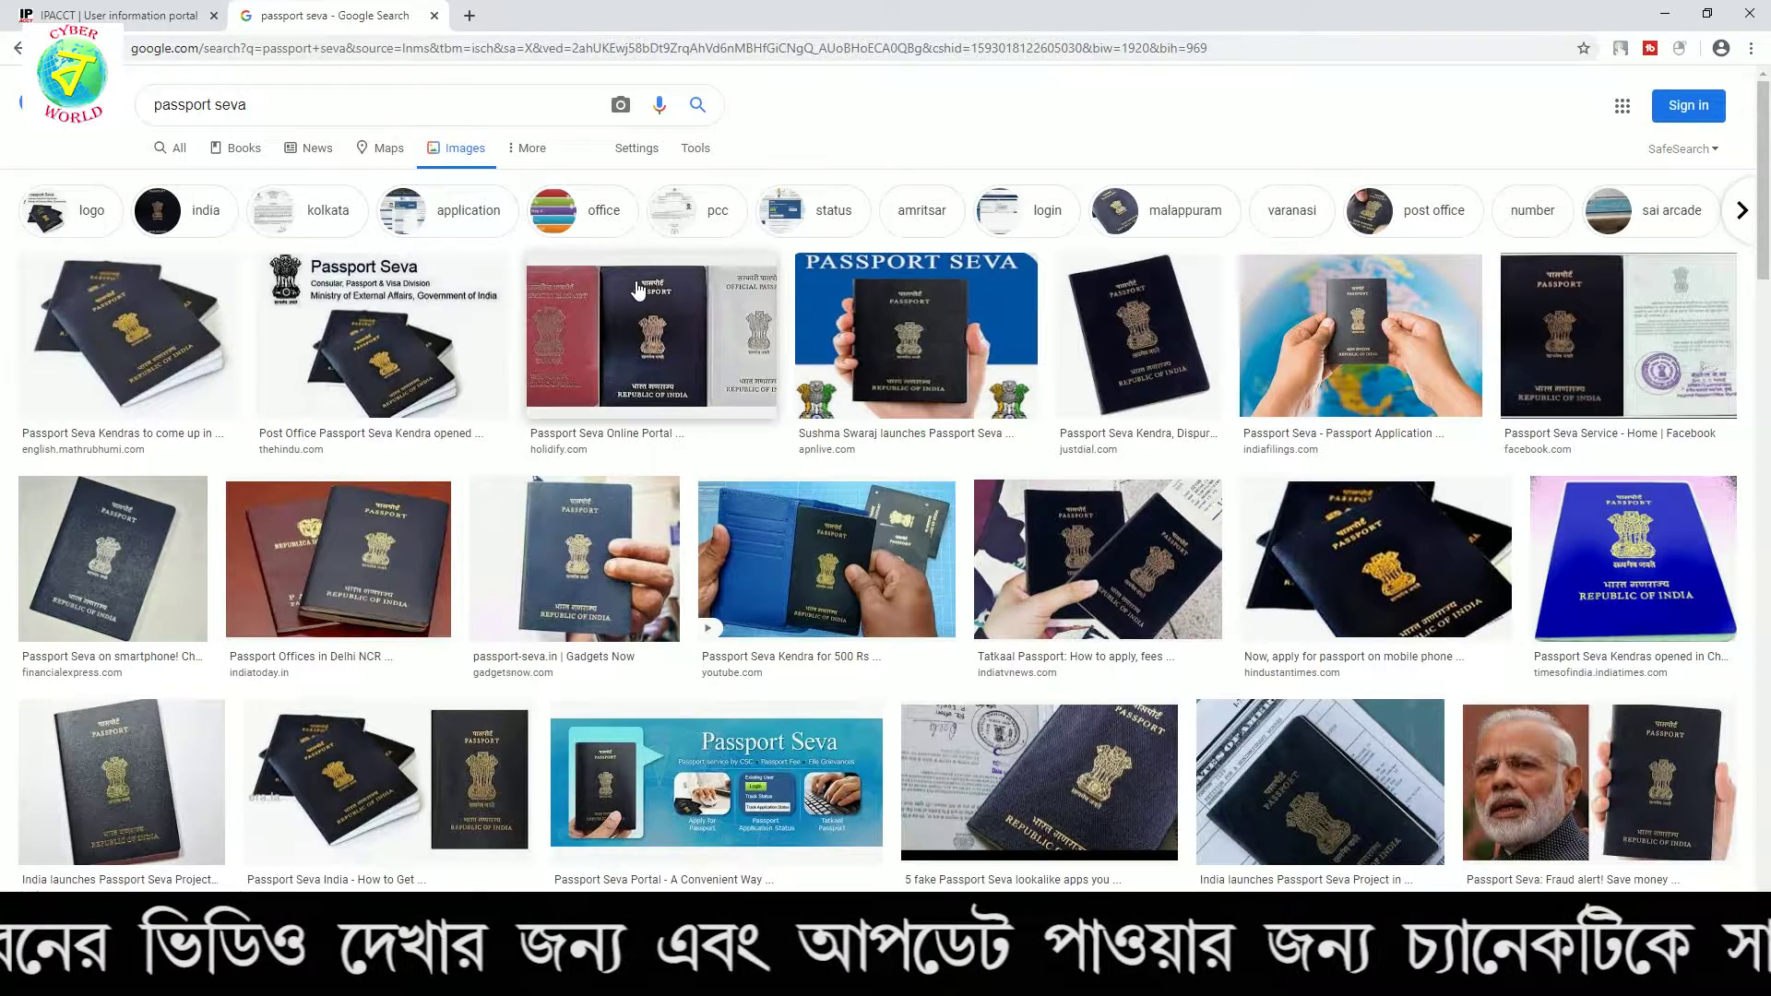
Search 'passport seva' in a new tab, open the official site and dismiss the COVID-19 advisory
click(472, 19)
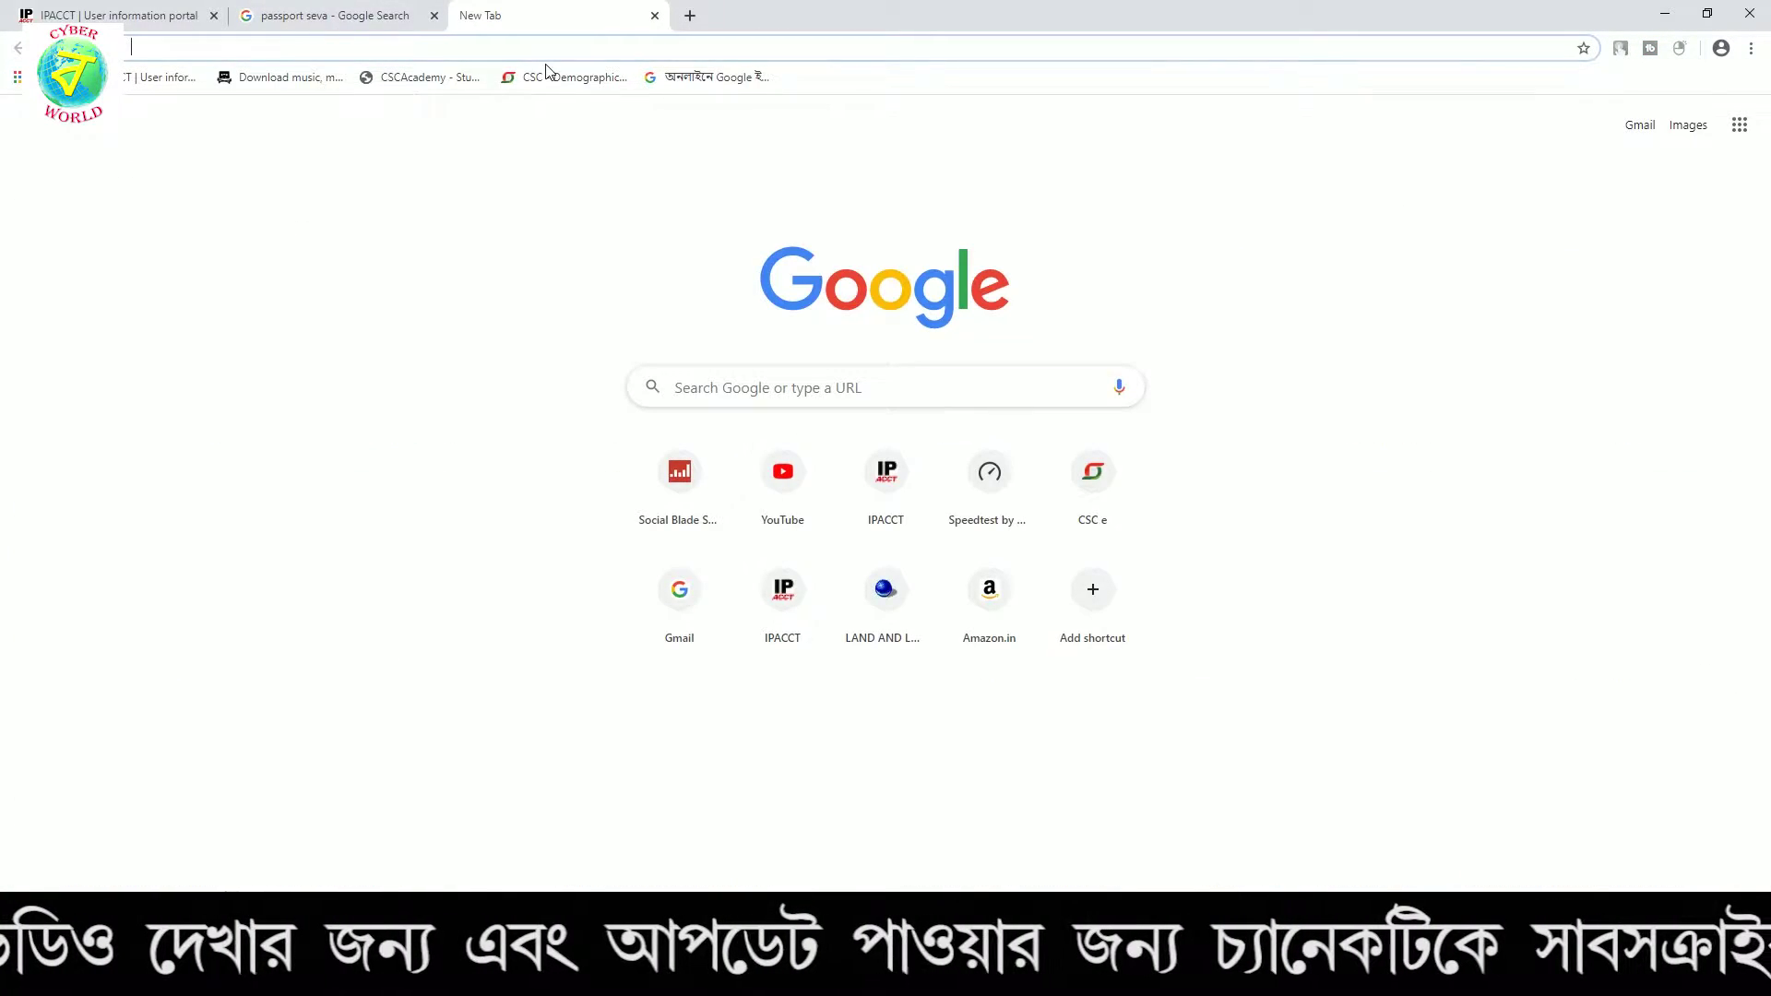
text(PASSport seva)
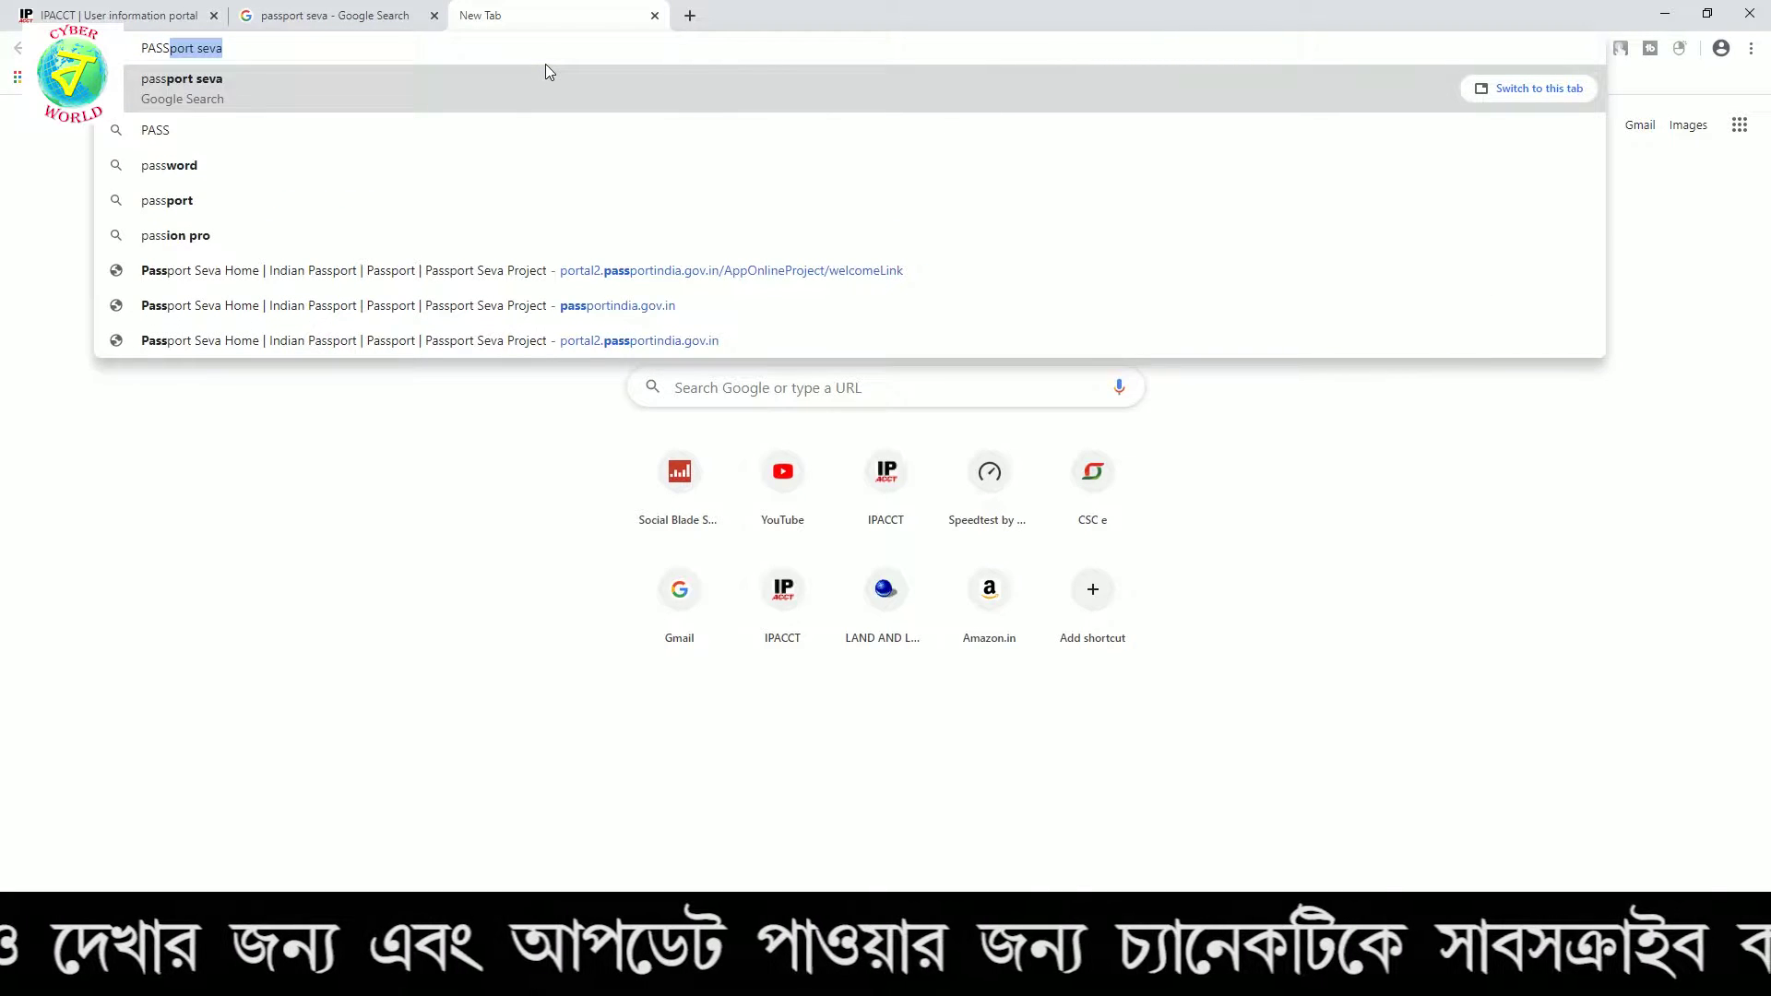
key(Return)
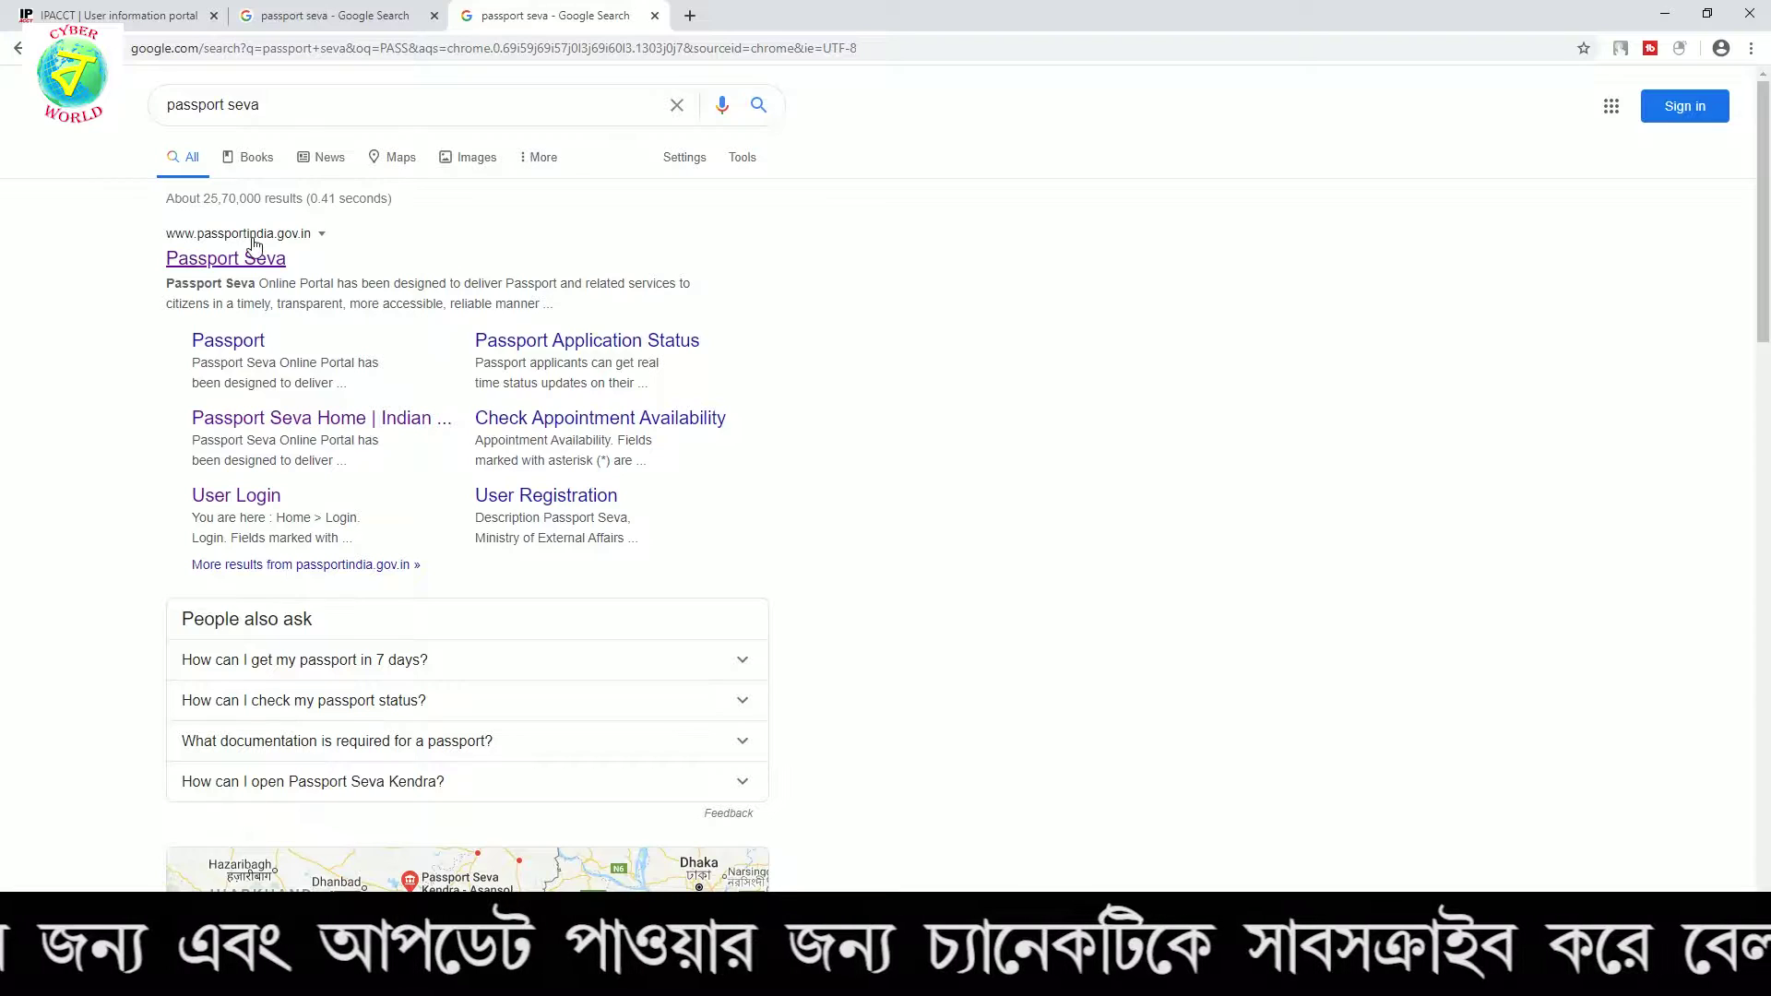
click(243, 269)
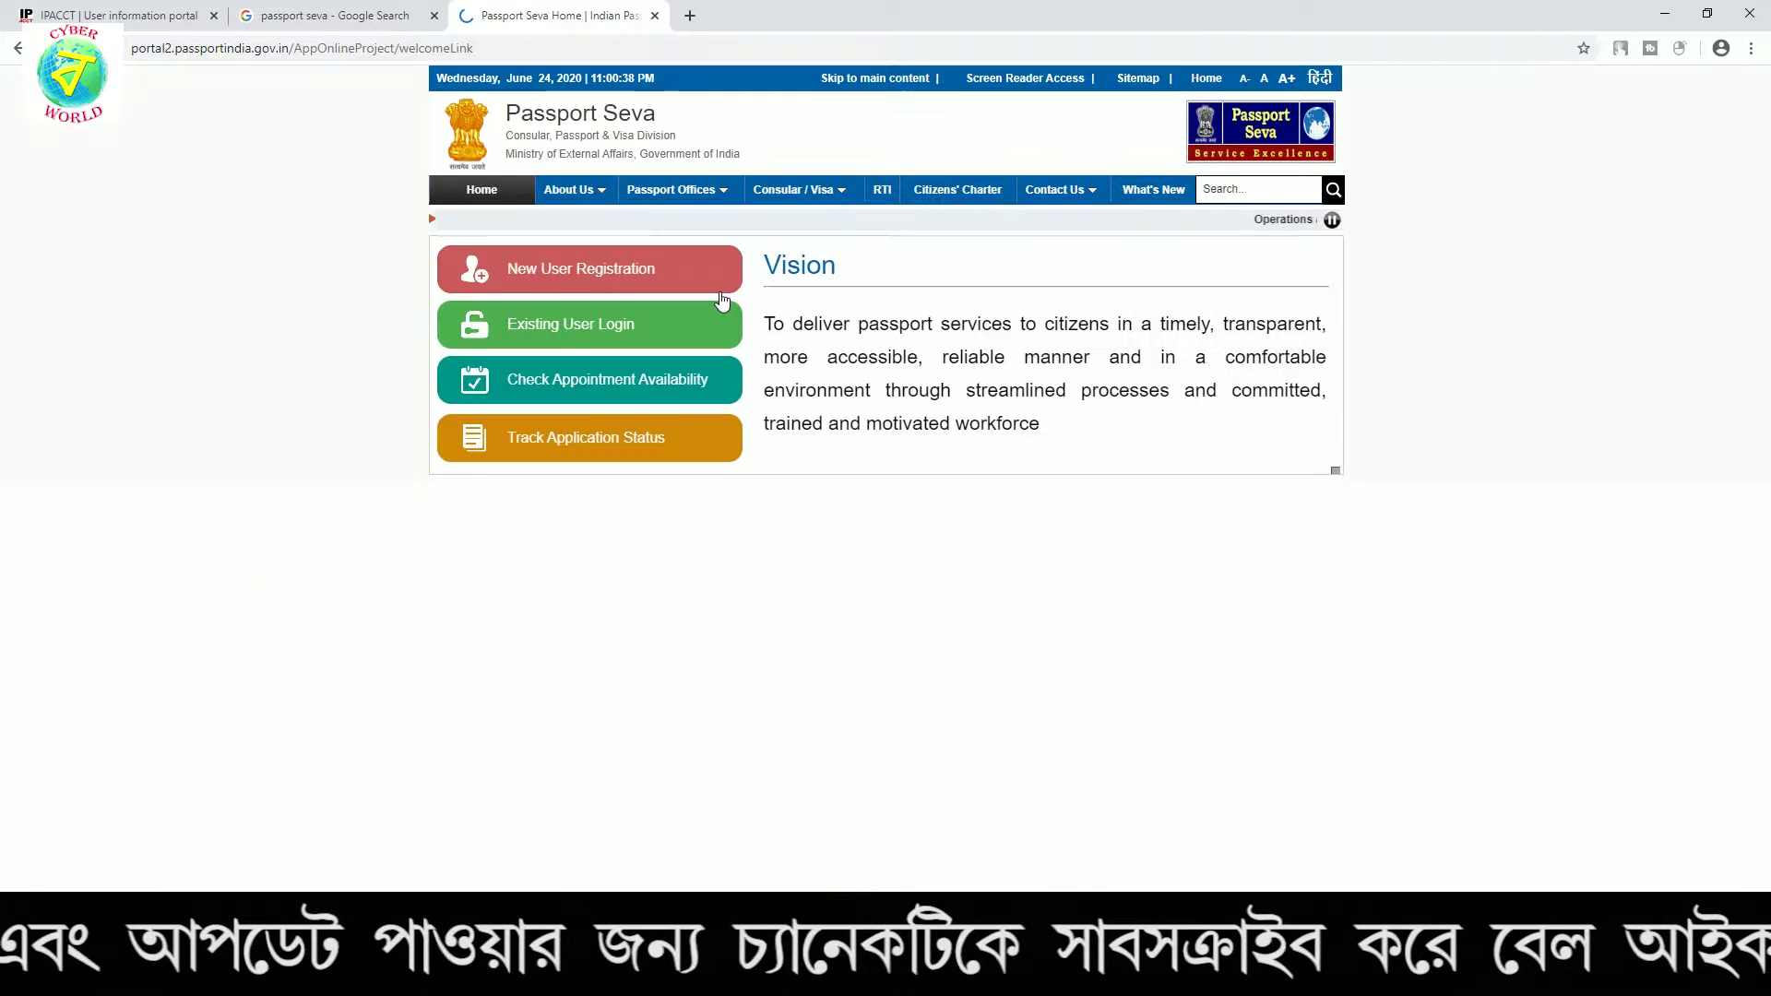
scroll(1126, 335, down, 2)
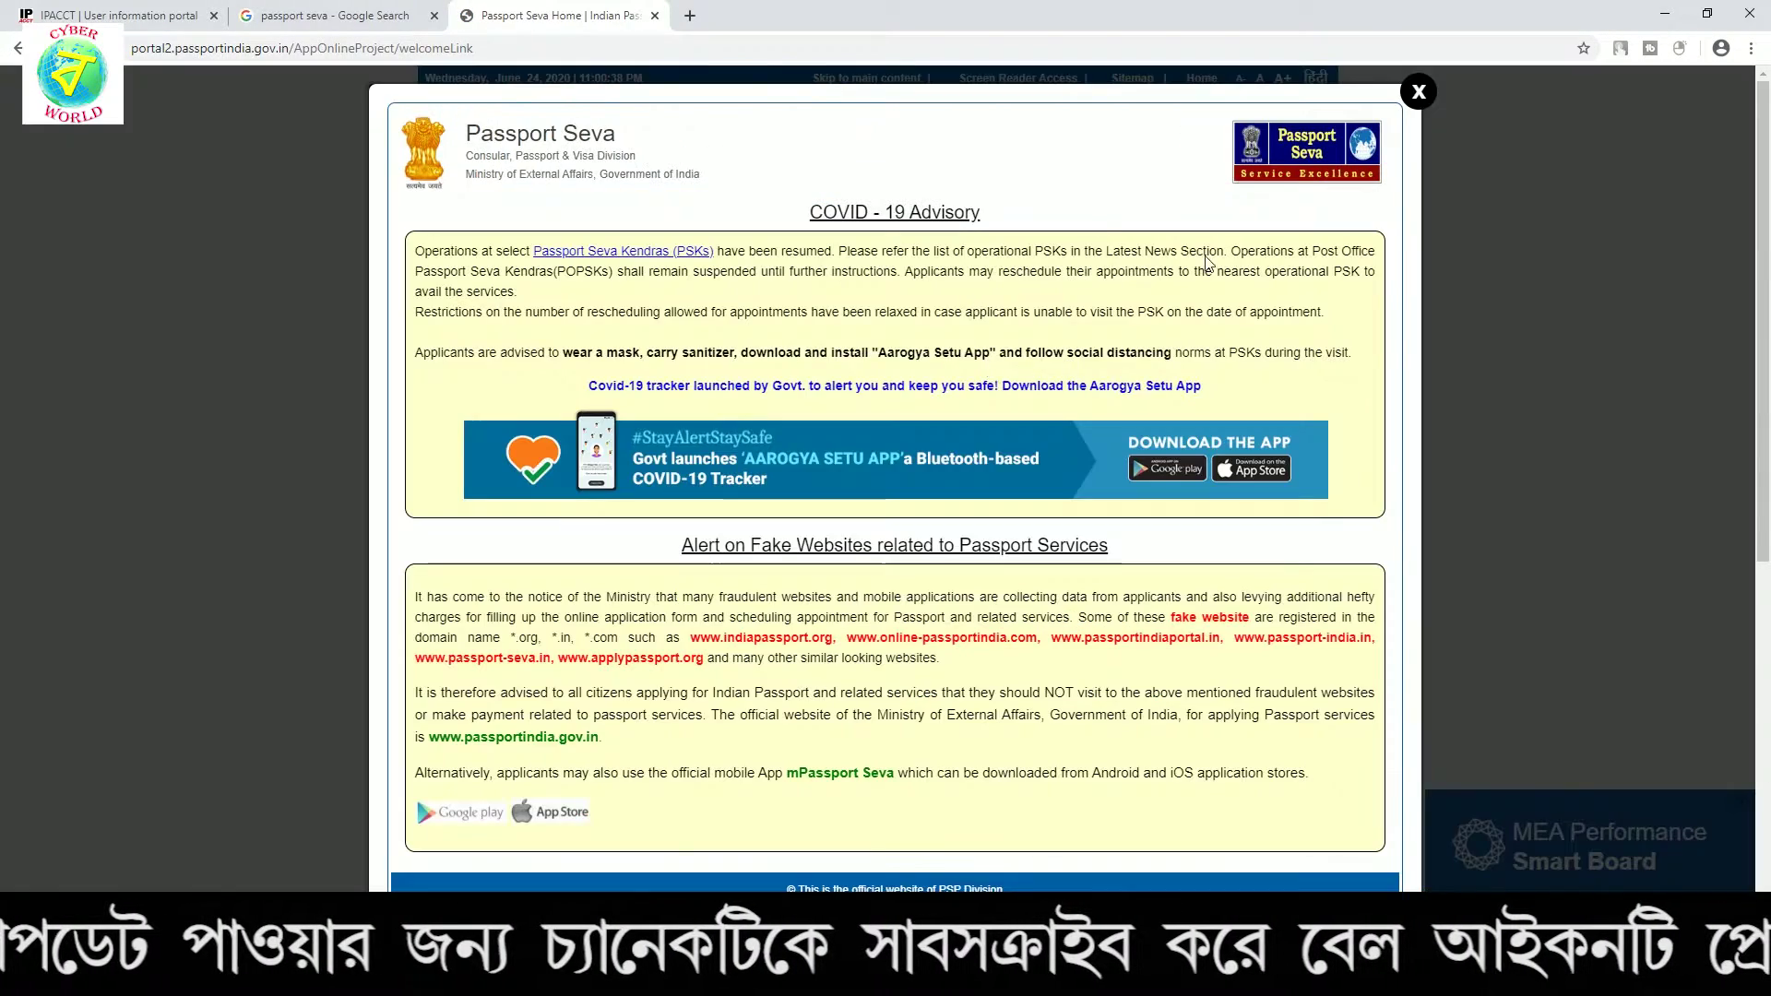
click(1420, 93)
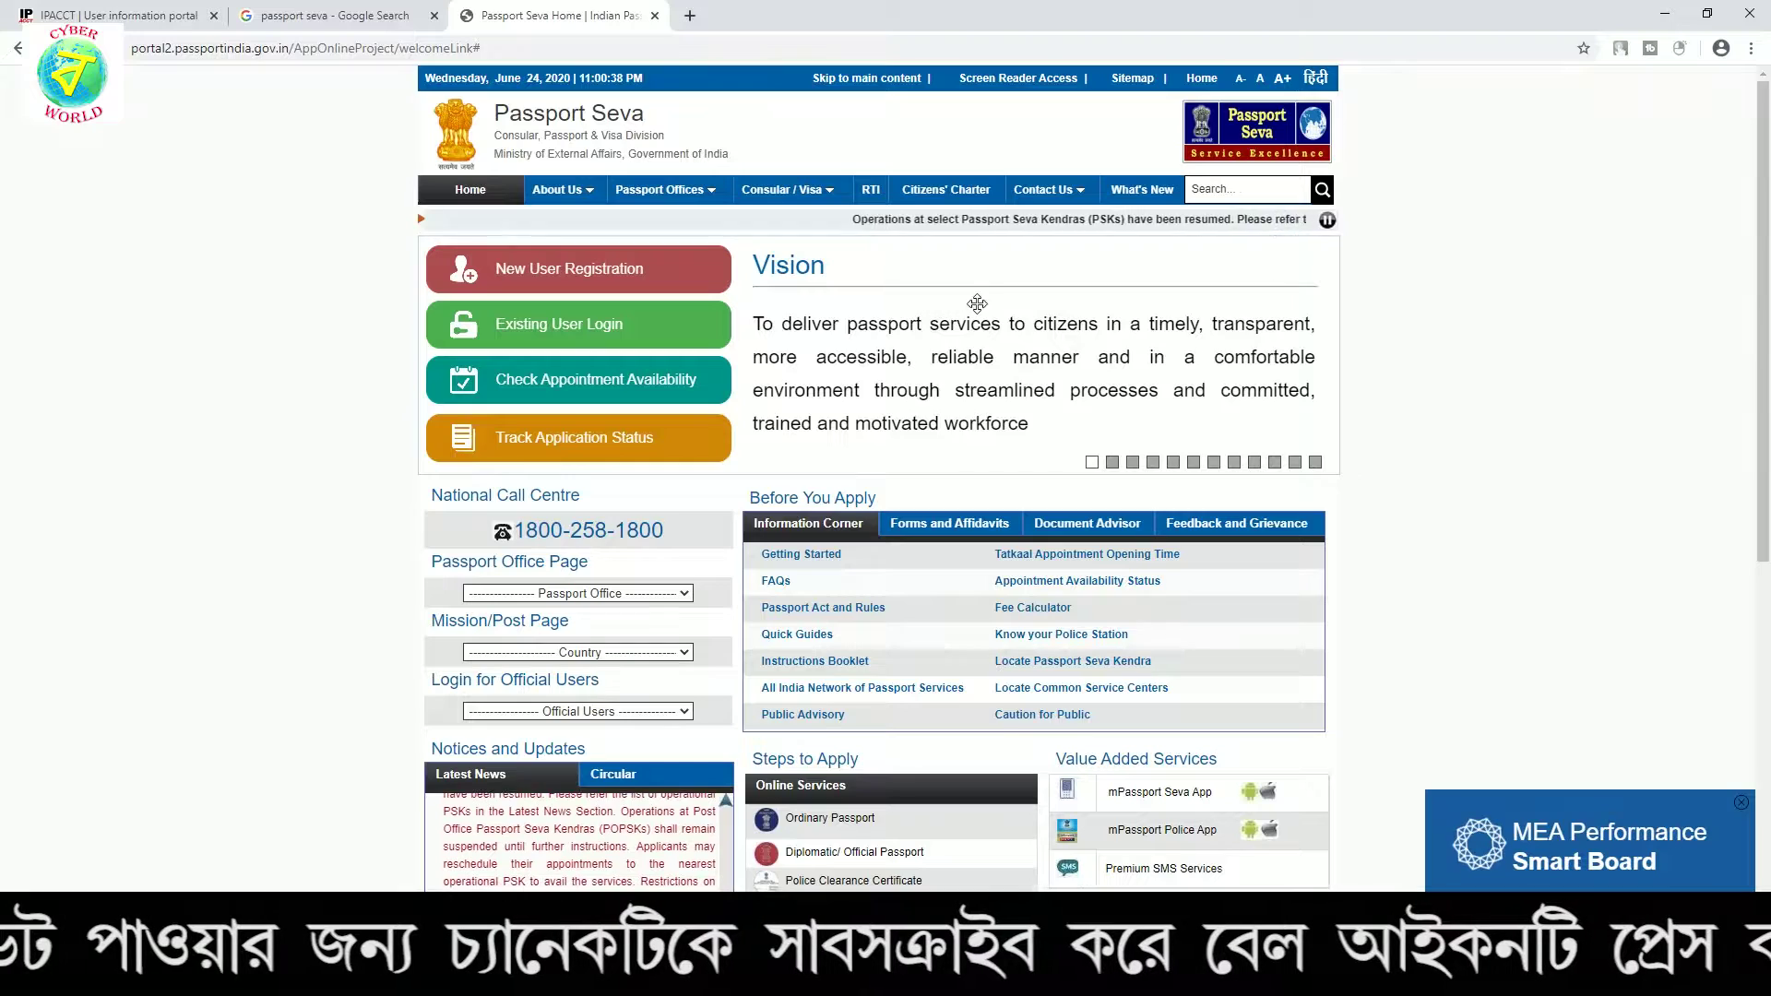
Start a new user registration with Kolkata as the passport office
click(555, 275)
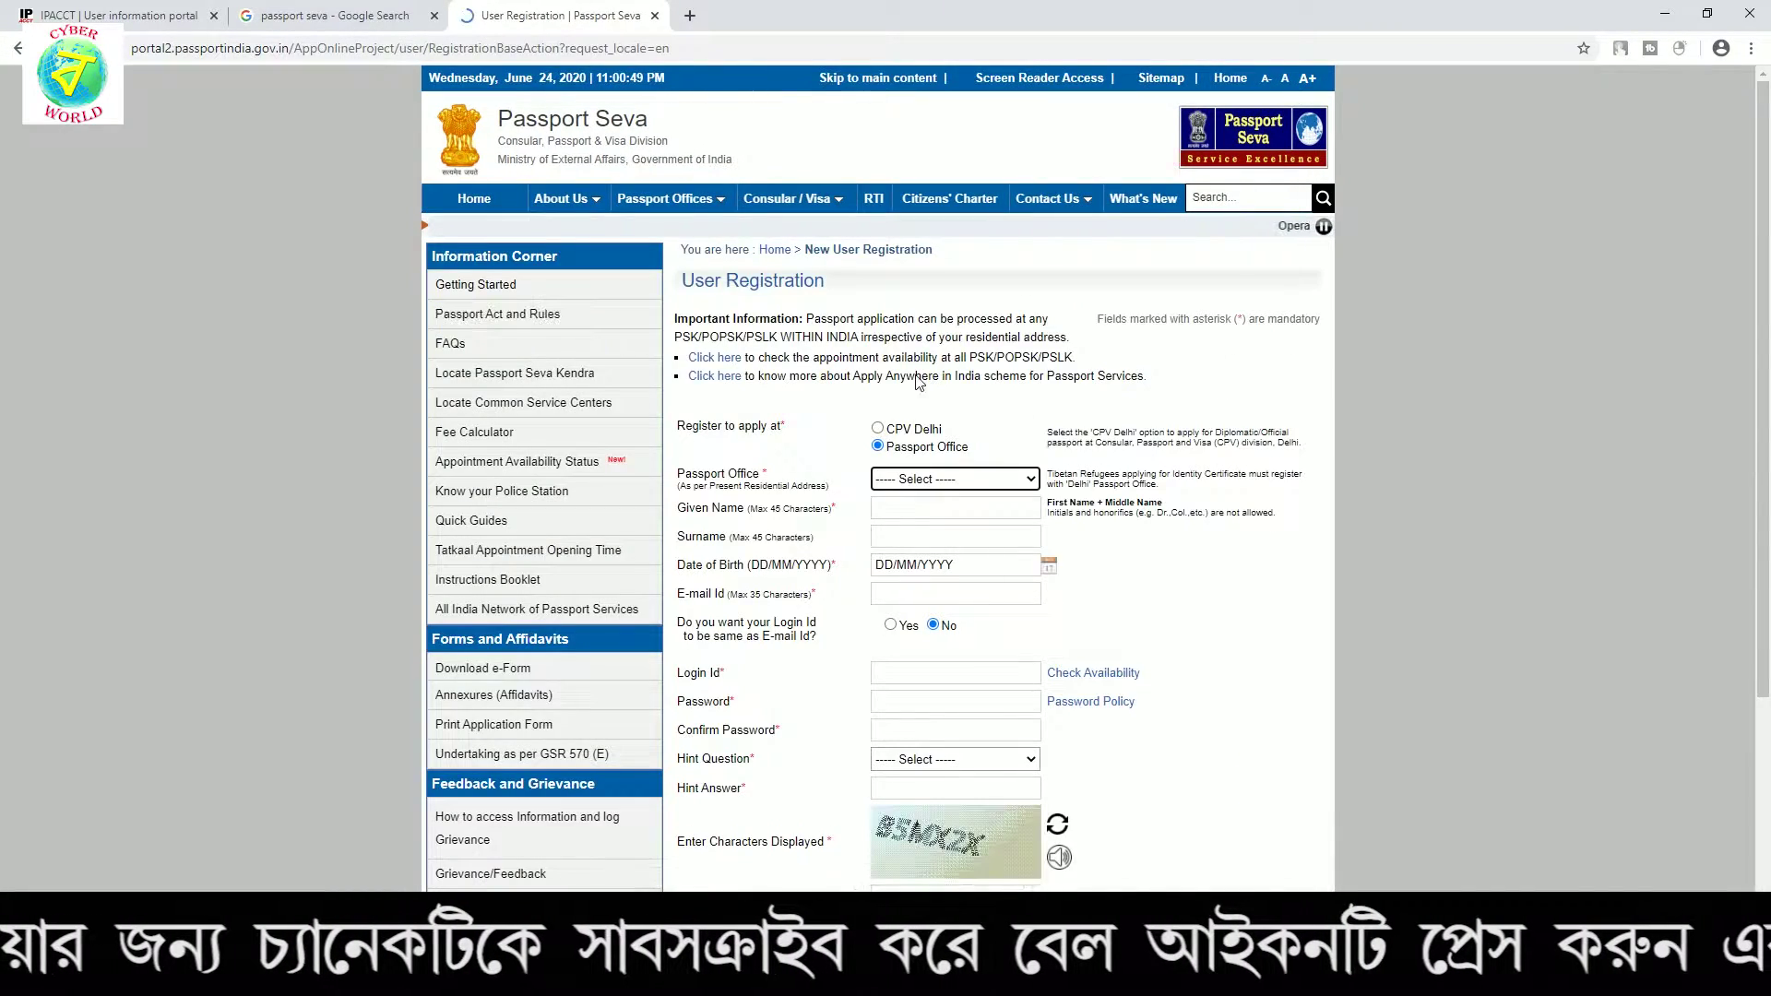
scroll(899, 413, down, 4)
scroll(899, 412, up, 3)
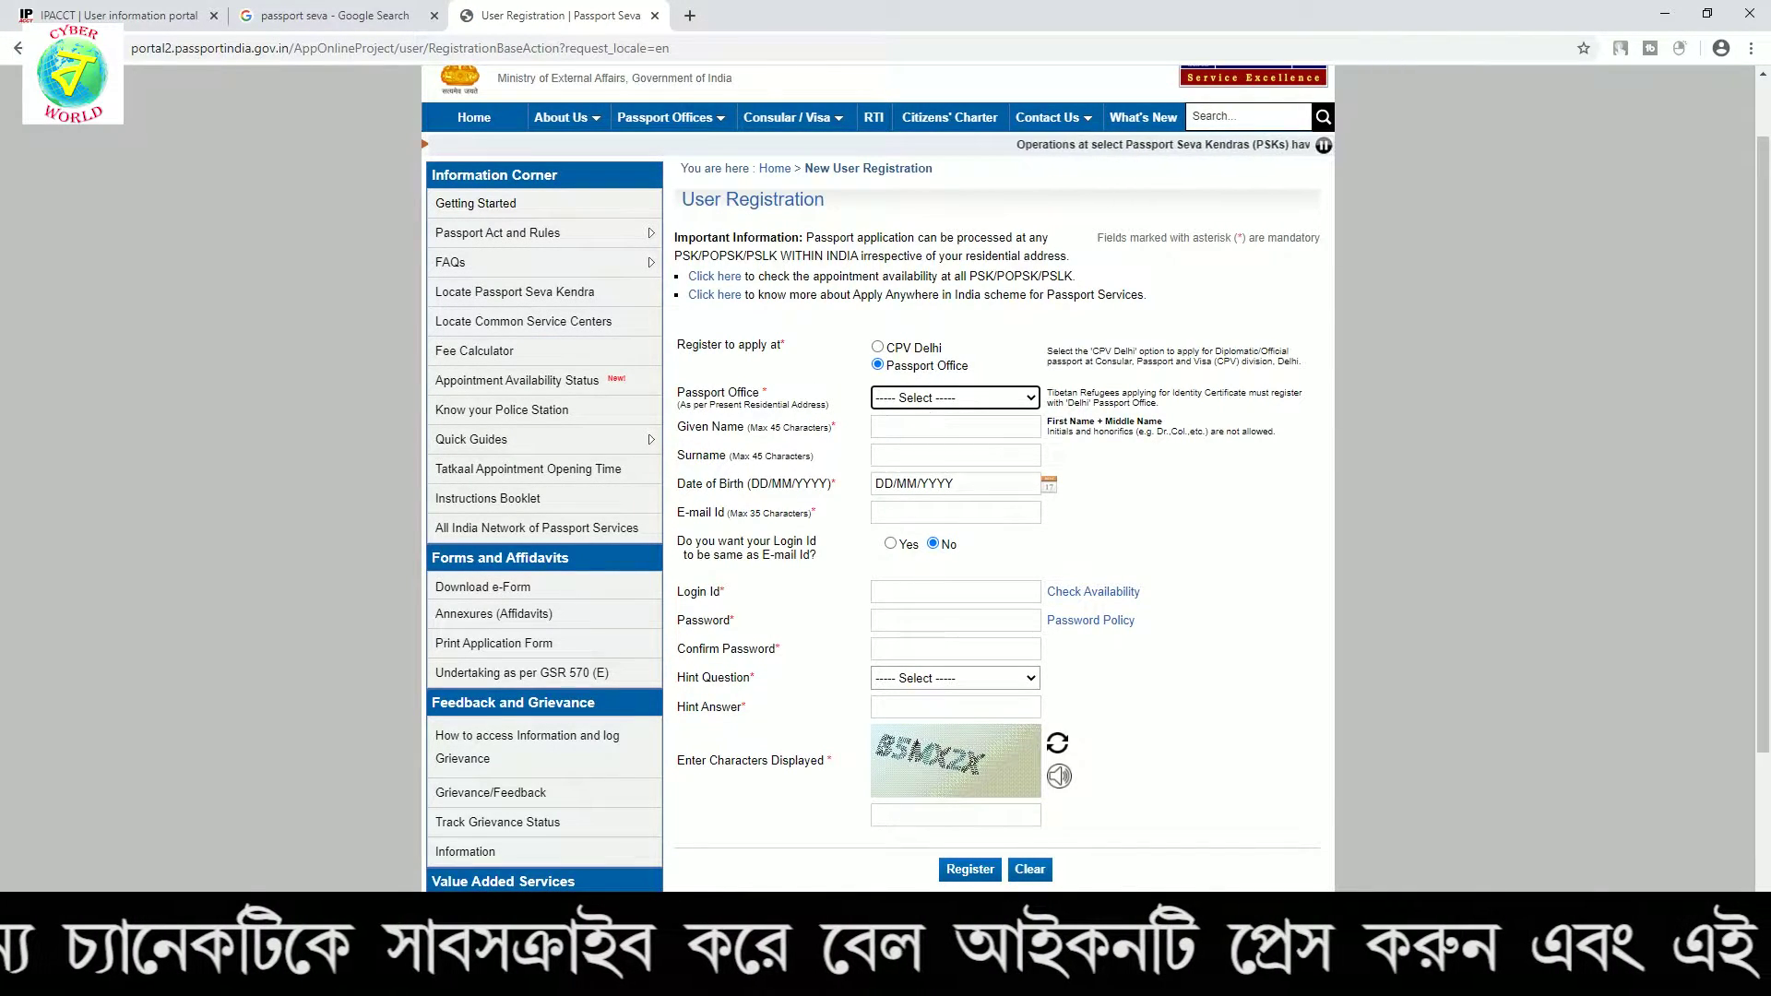
click(922, 409)
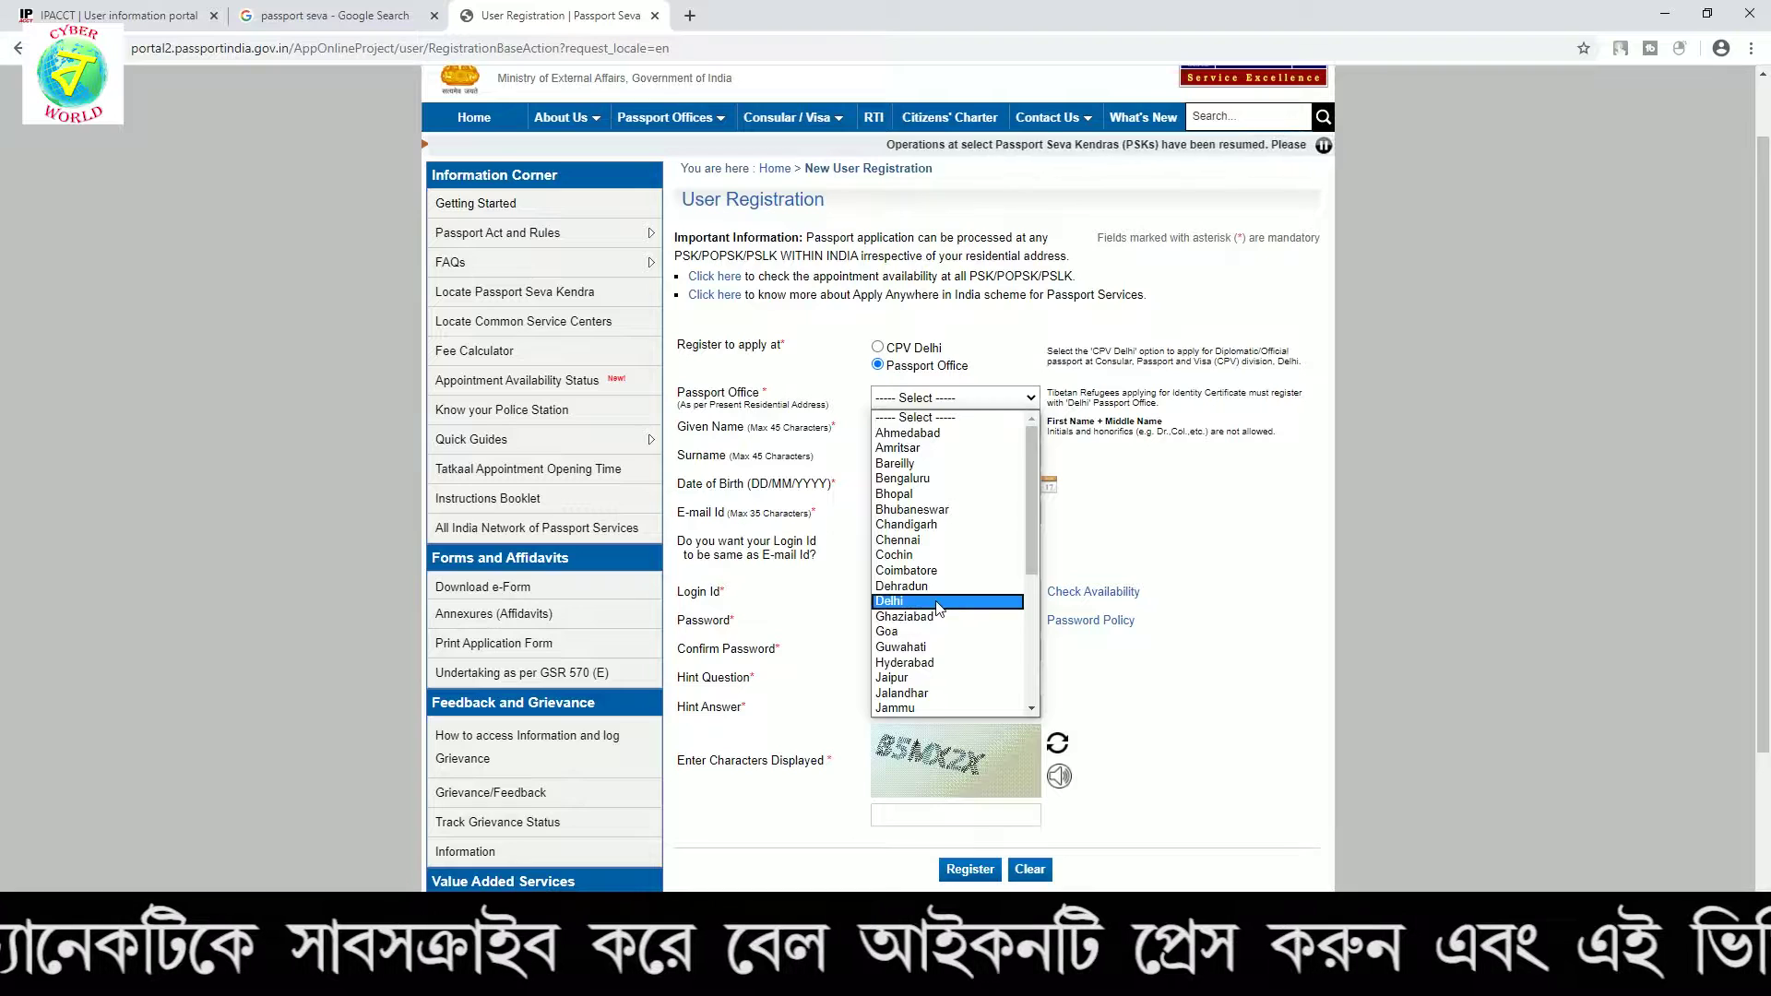
scroll(939, 609, down, 4)
key(k)
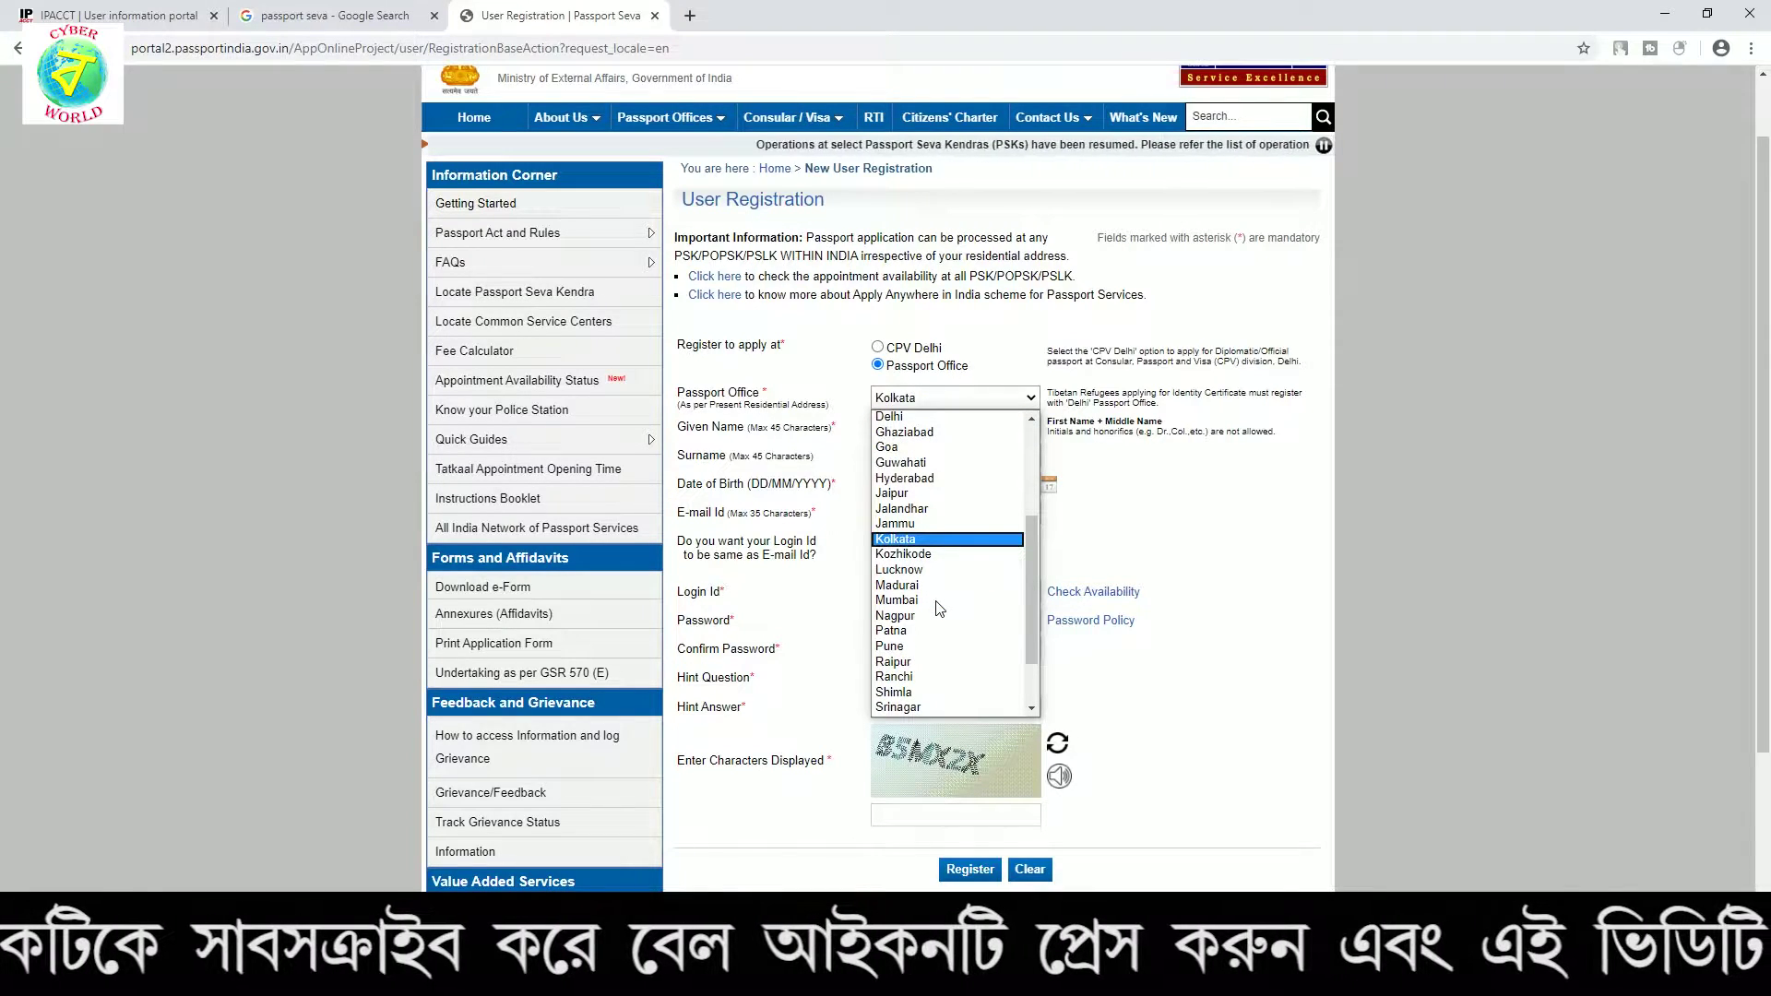
key(Return)
key(Tab)
key(Tab)
Set 'login id same as e-mail id' to Yes on the registration form
click(1049, 483)
click(1189, 514)
click(932, 514)
click(1242, 530)
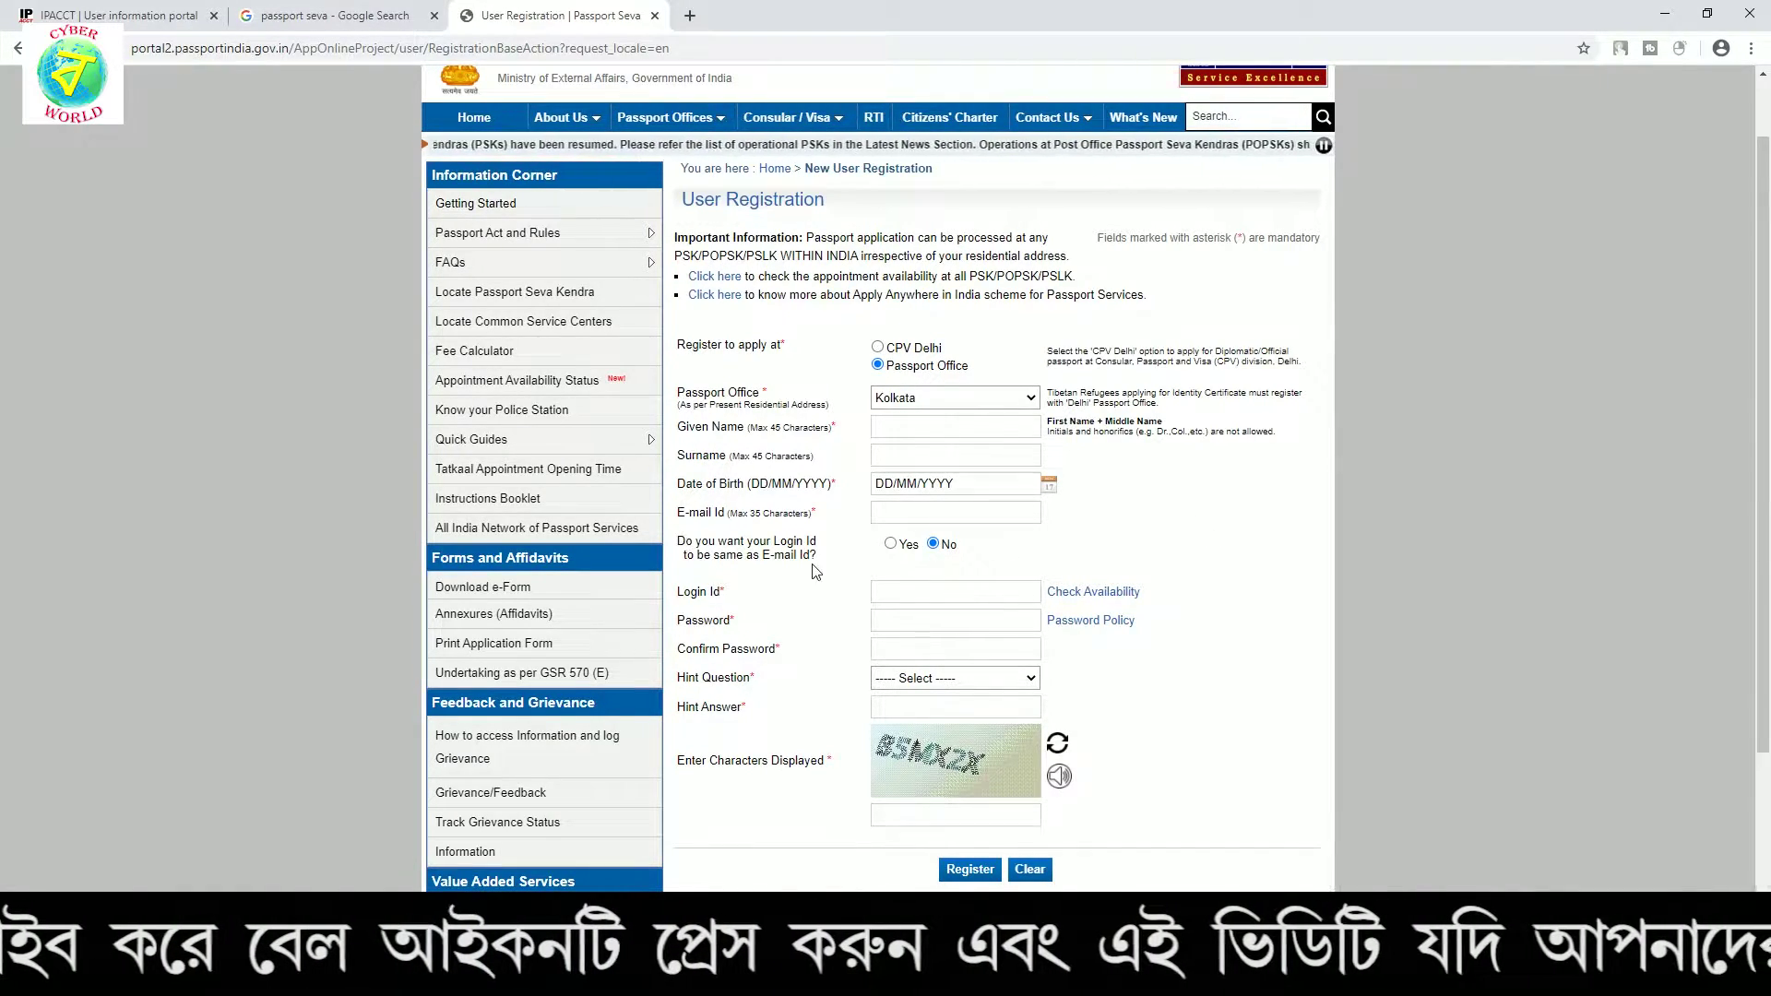
click(904, 546)
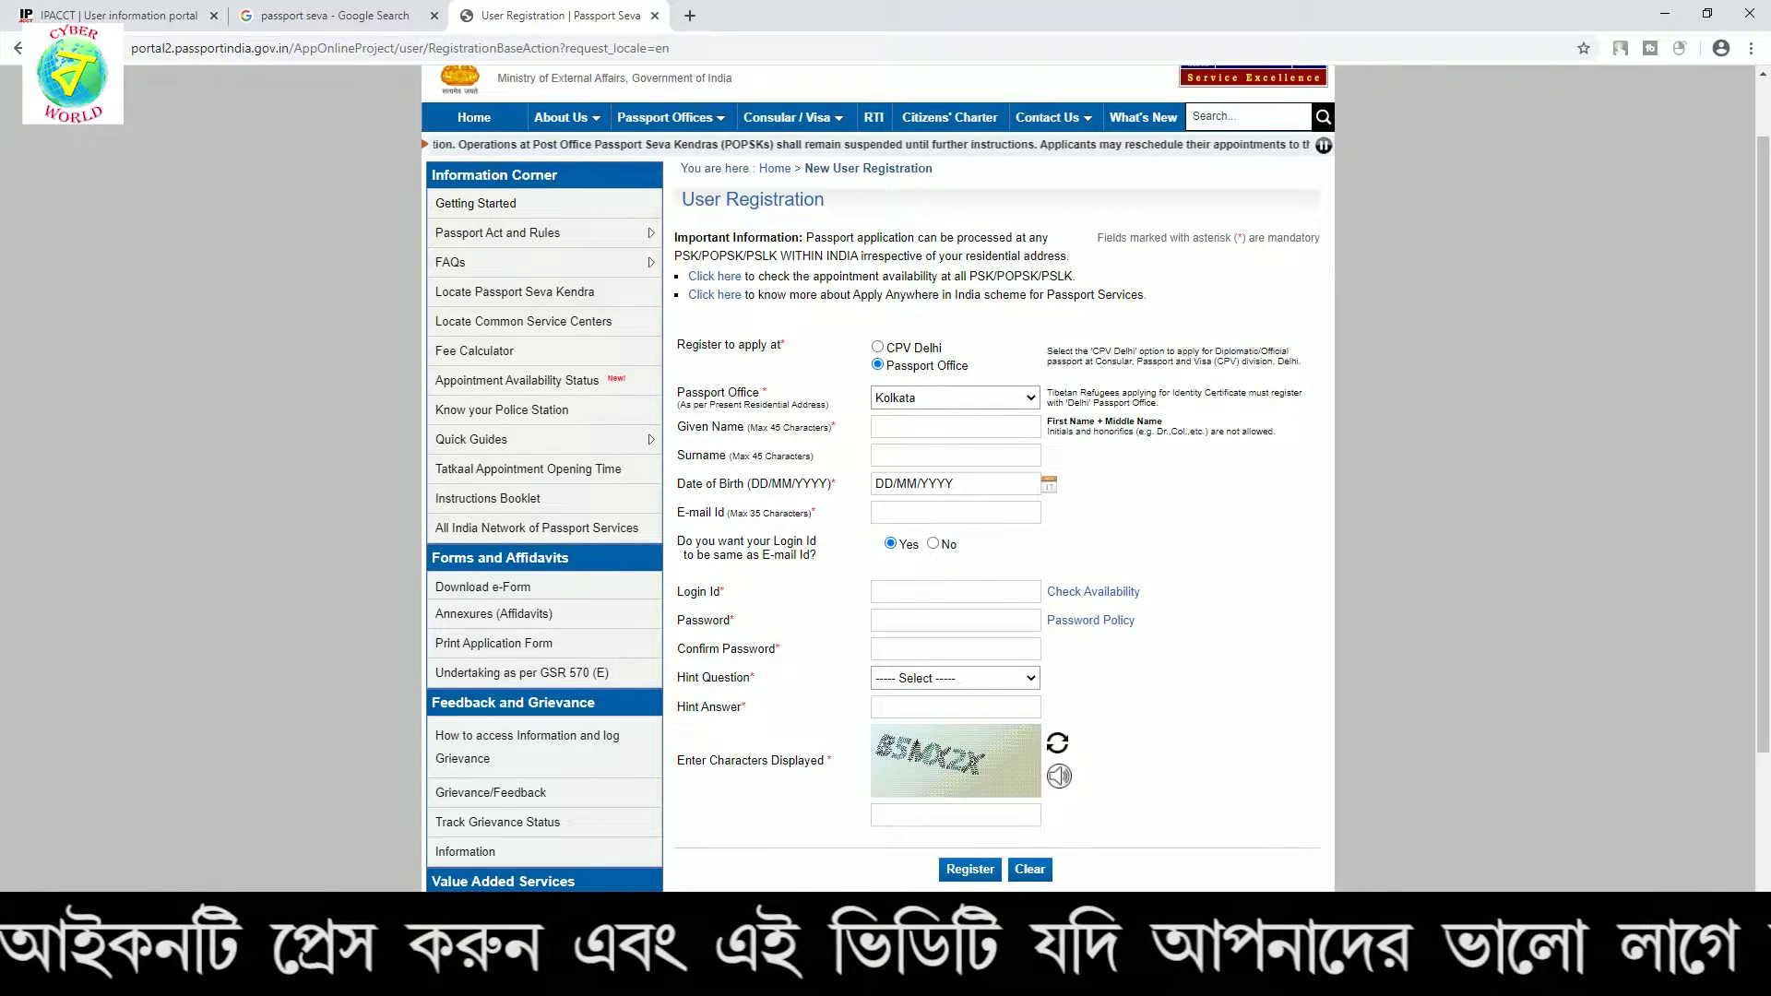
click(904, 595)
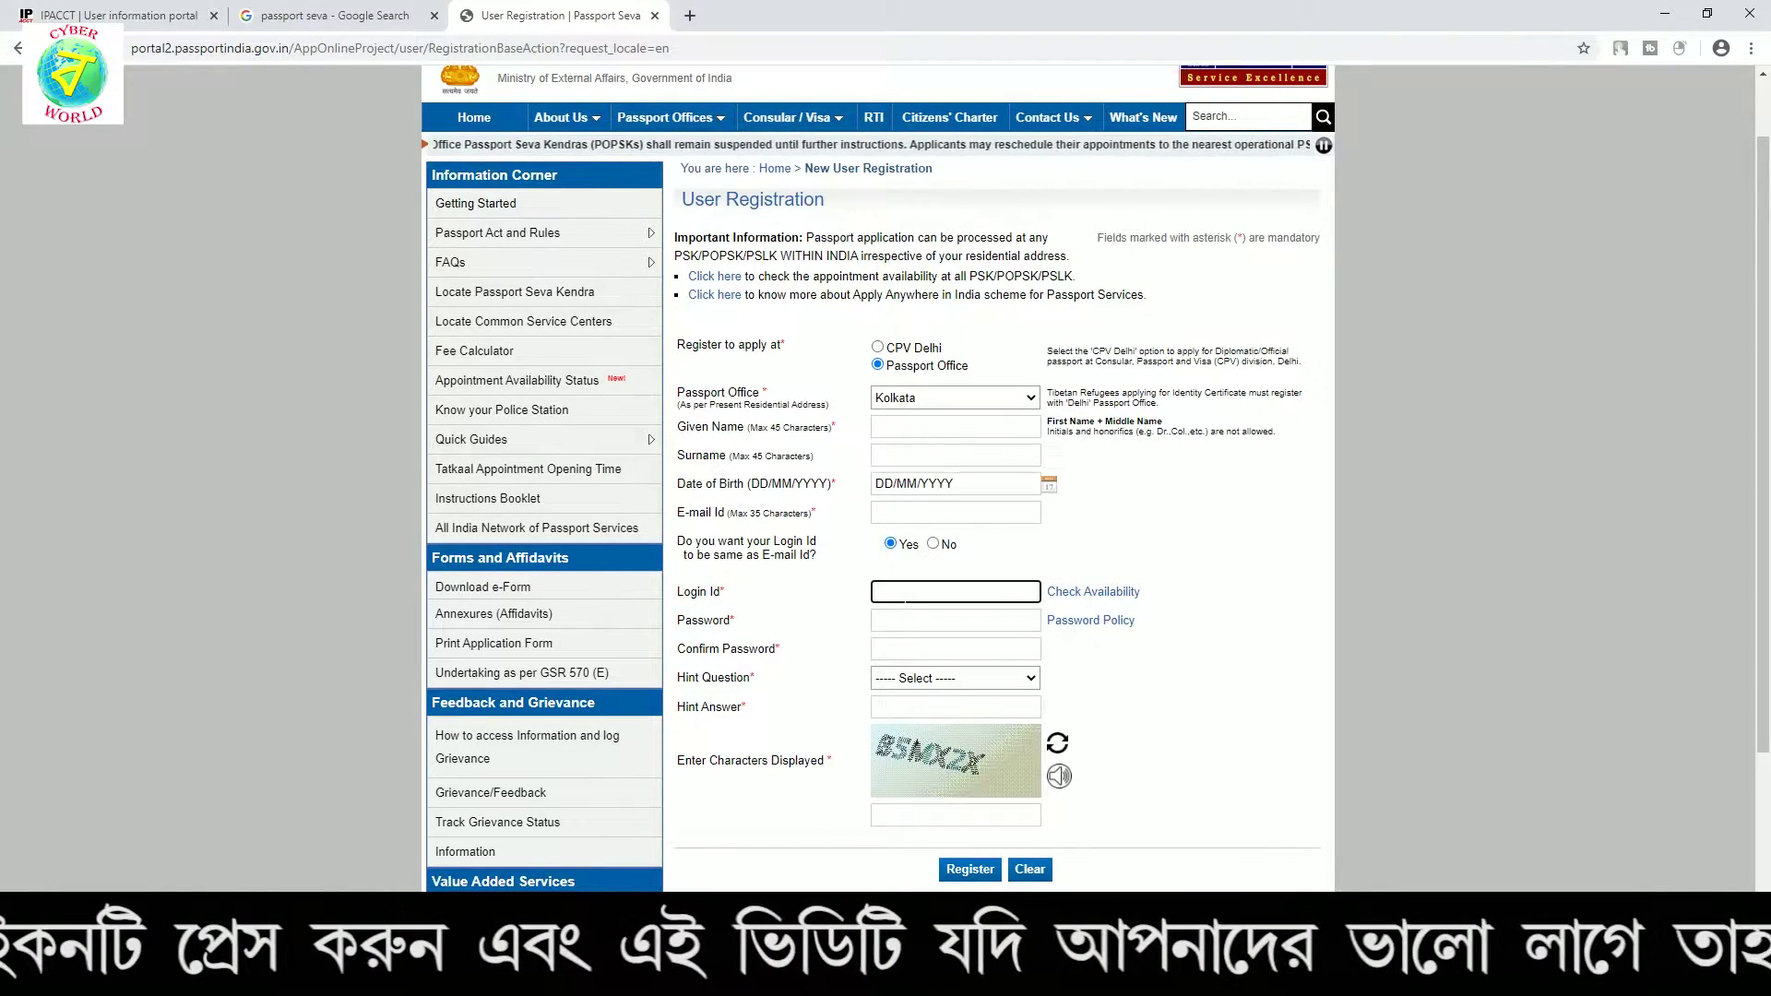
click(819, 588)
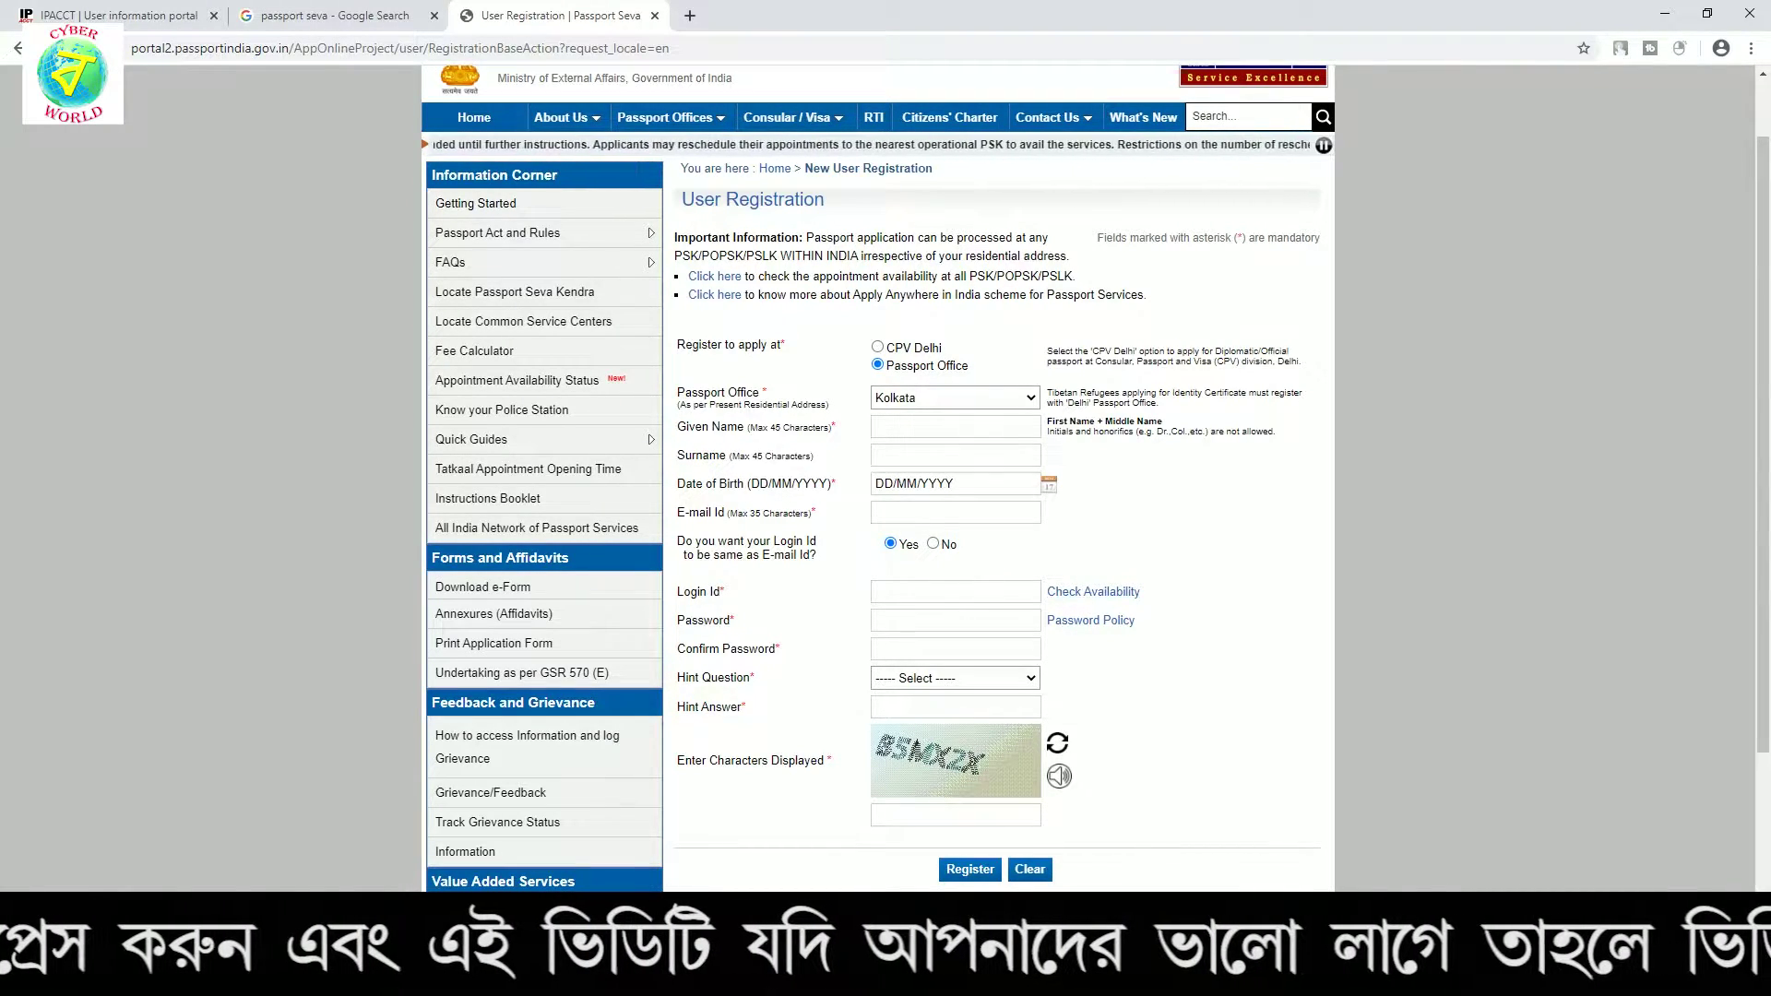
Look over the password and hint question fields, then reload the registration page
click(922, 621)
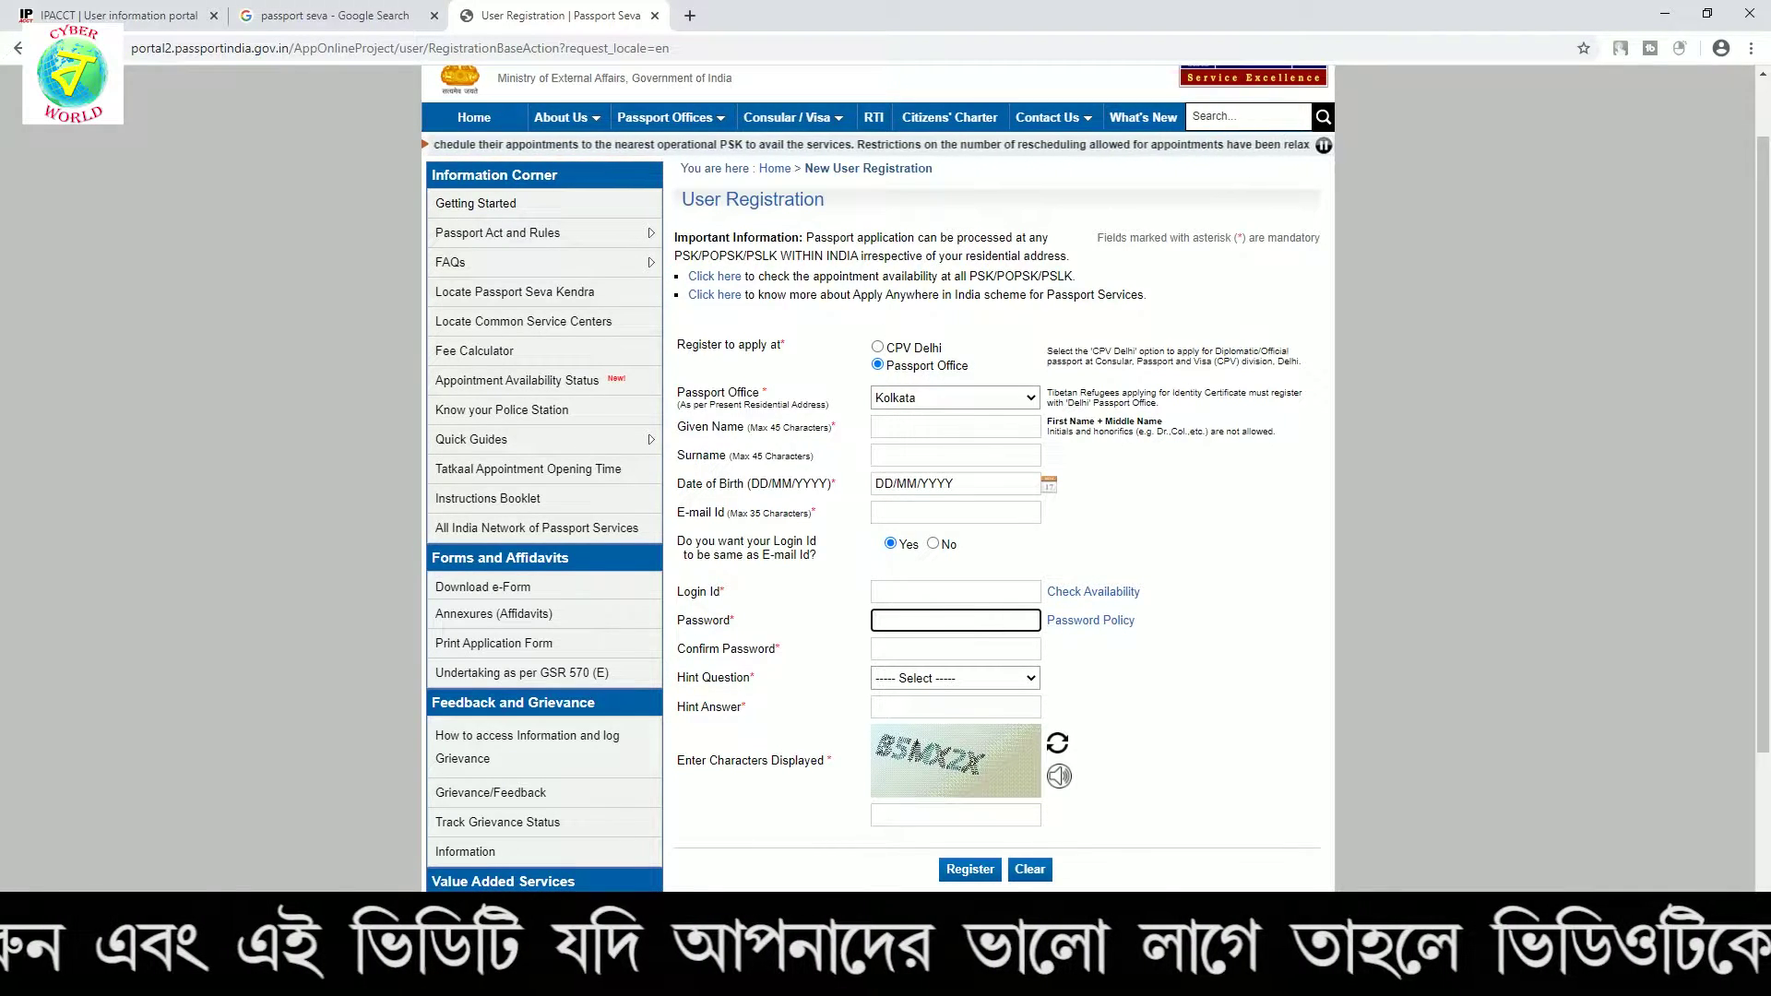
scroll(934, 636, down, 1)
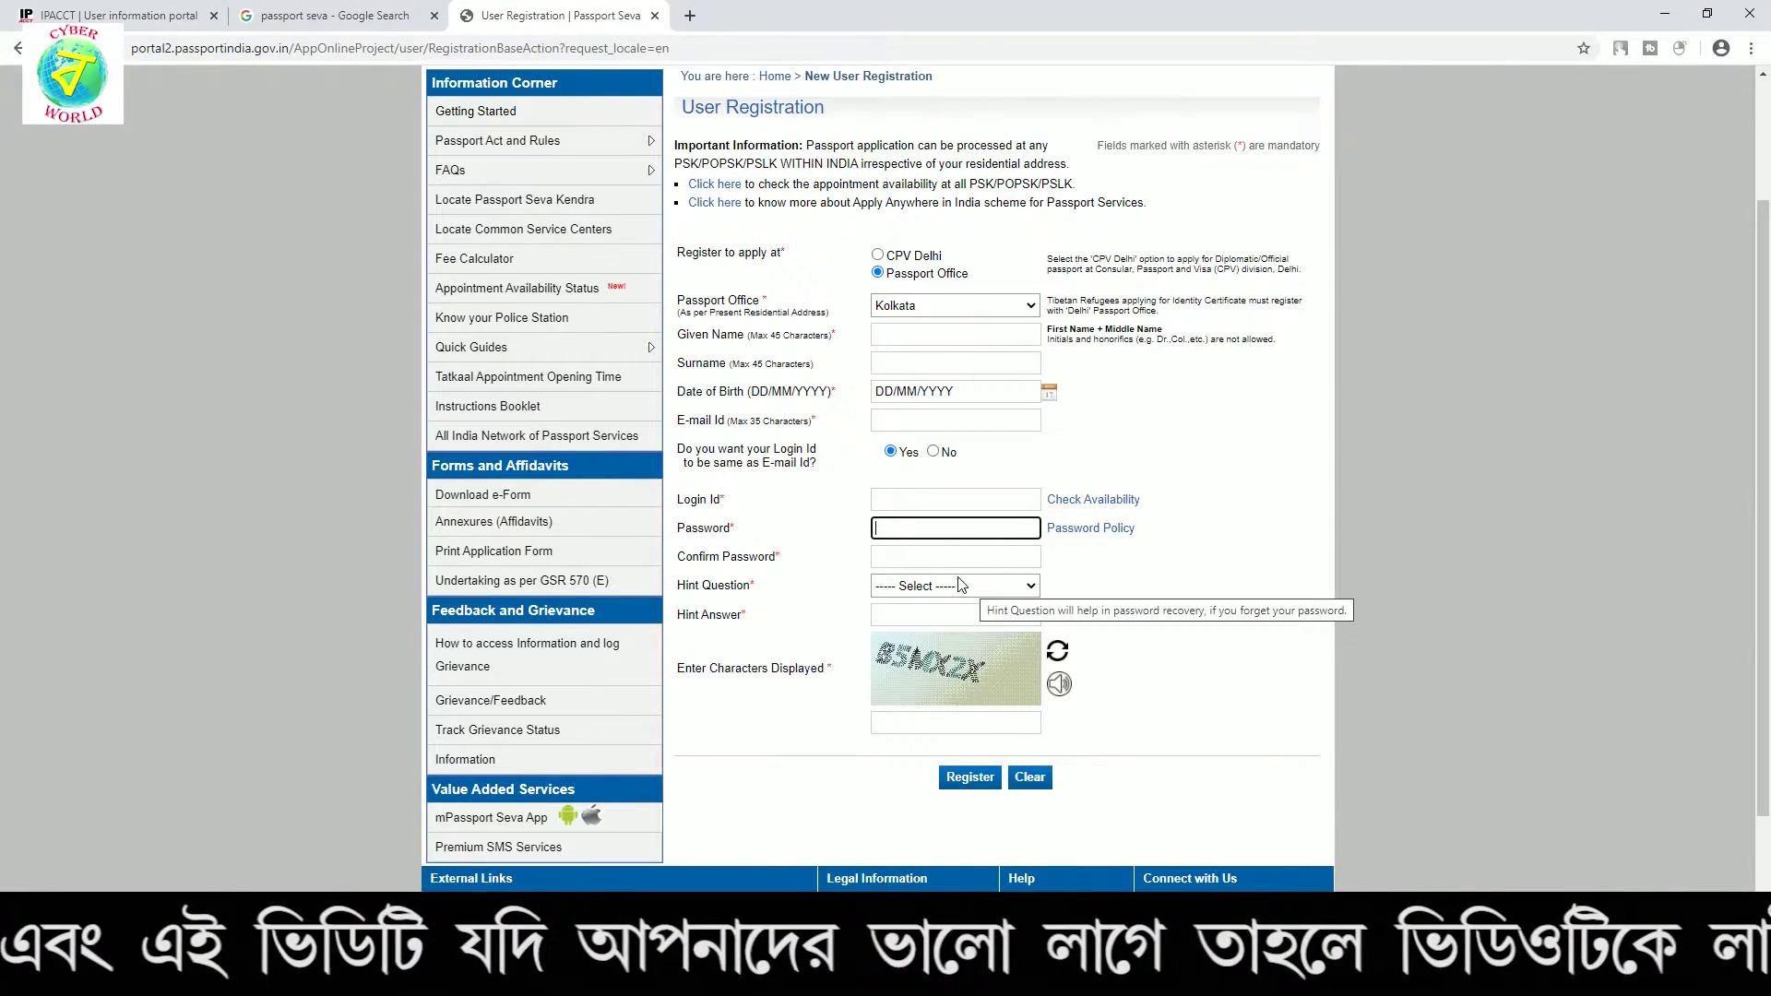
click(970, 589)
click(879, 590)
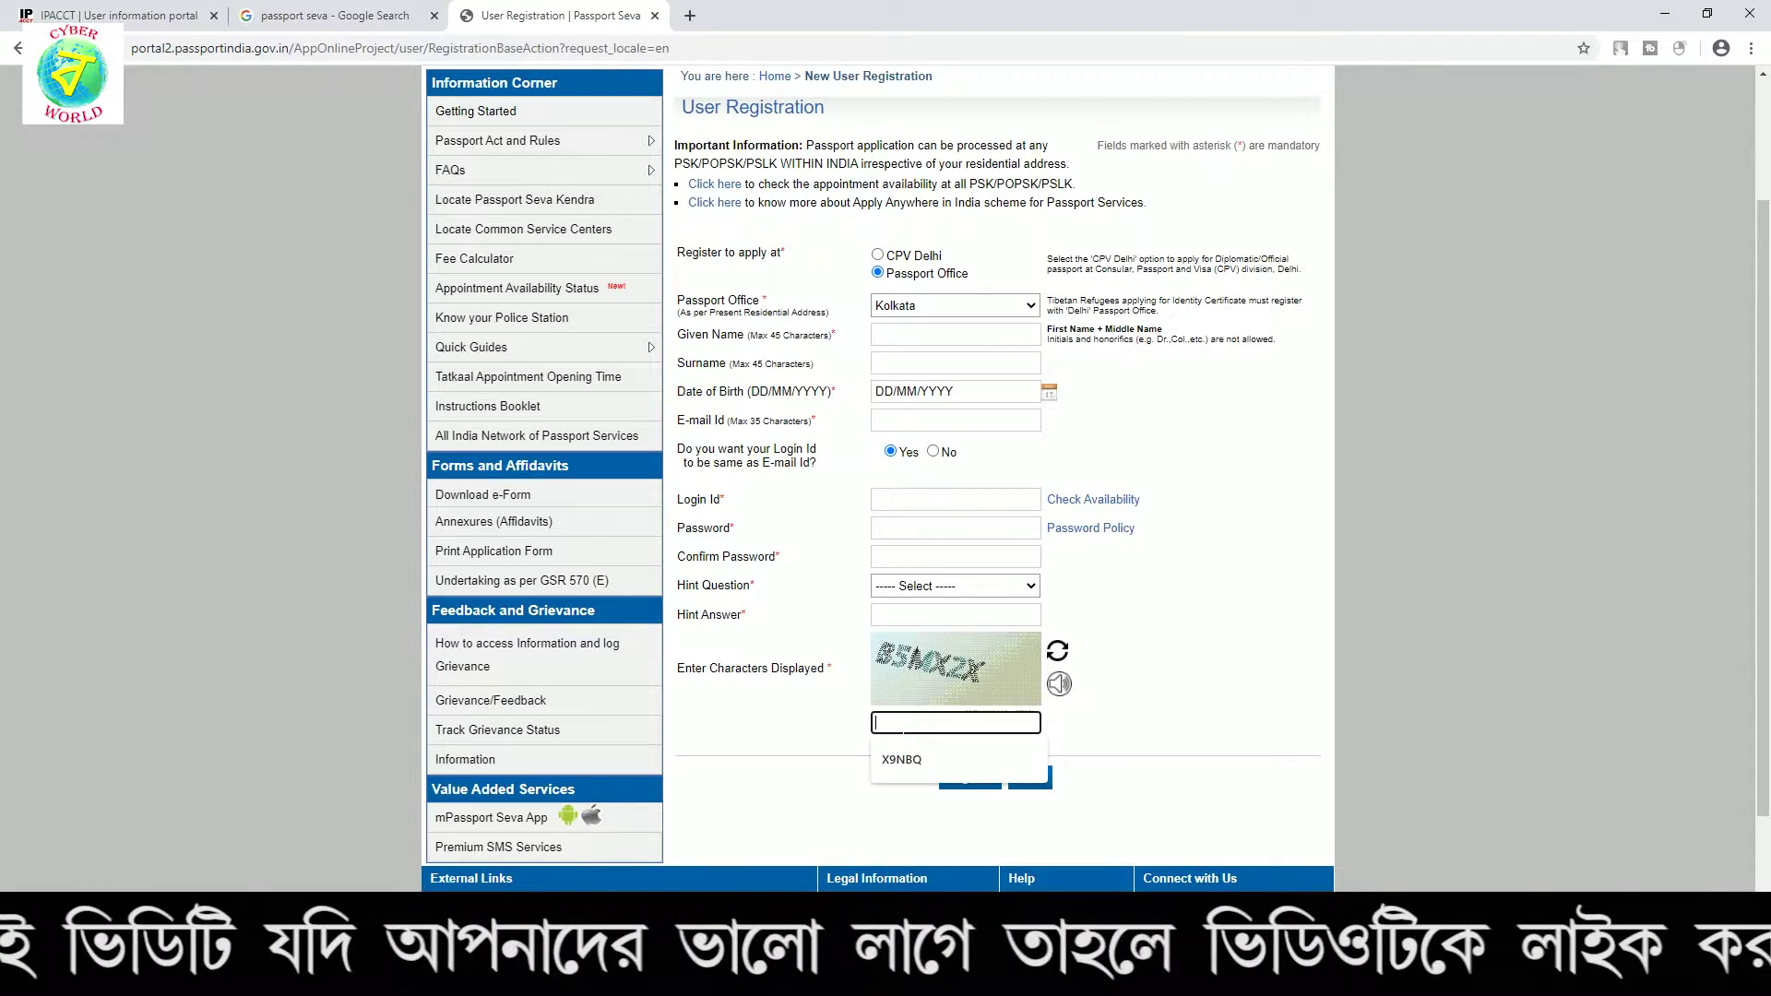
click(1027, 779)
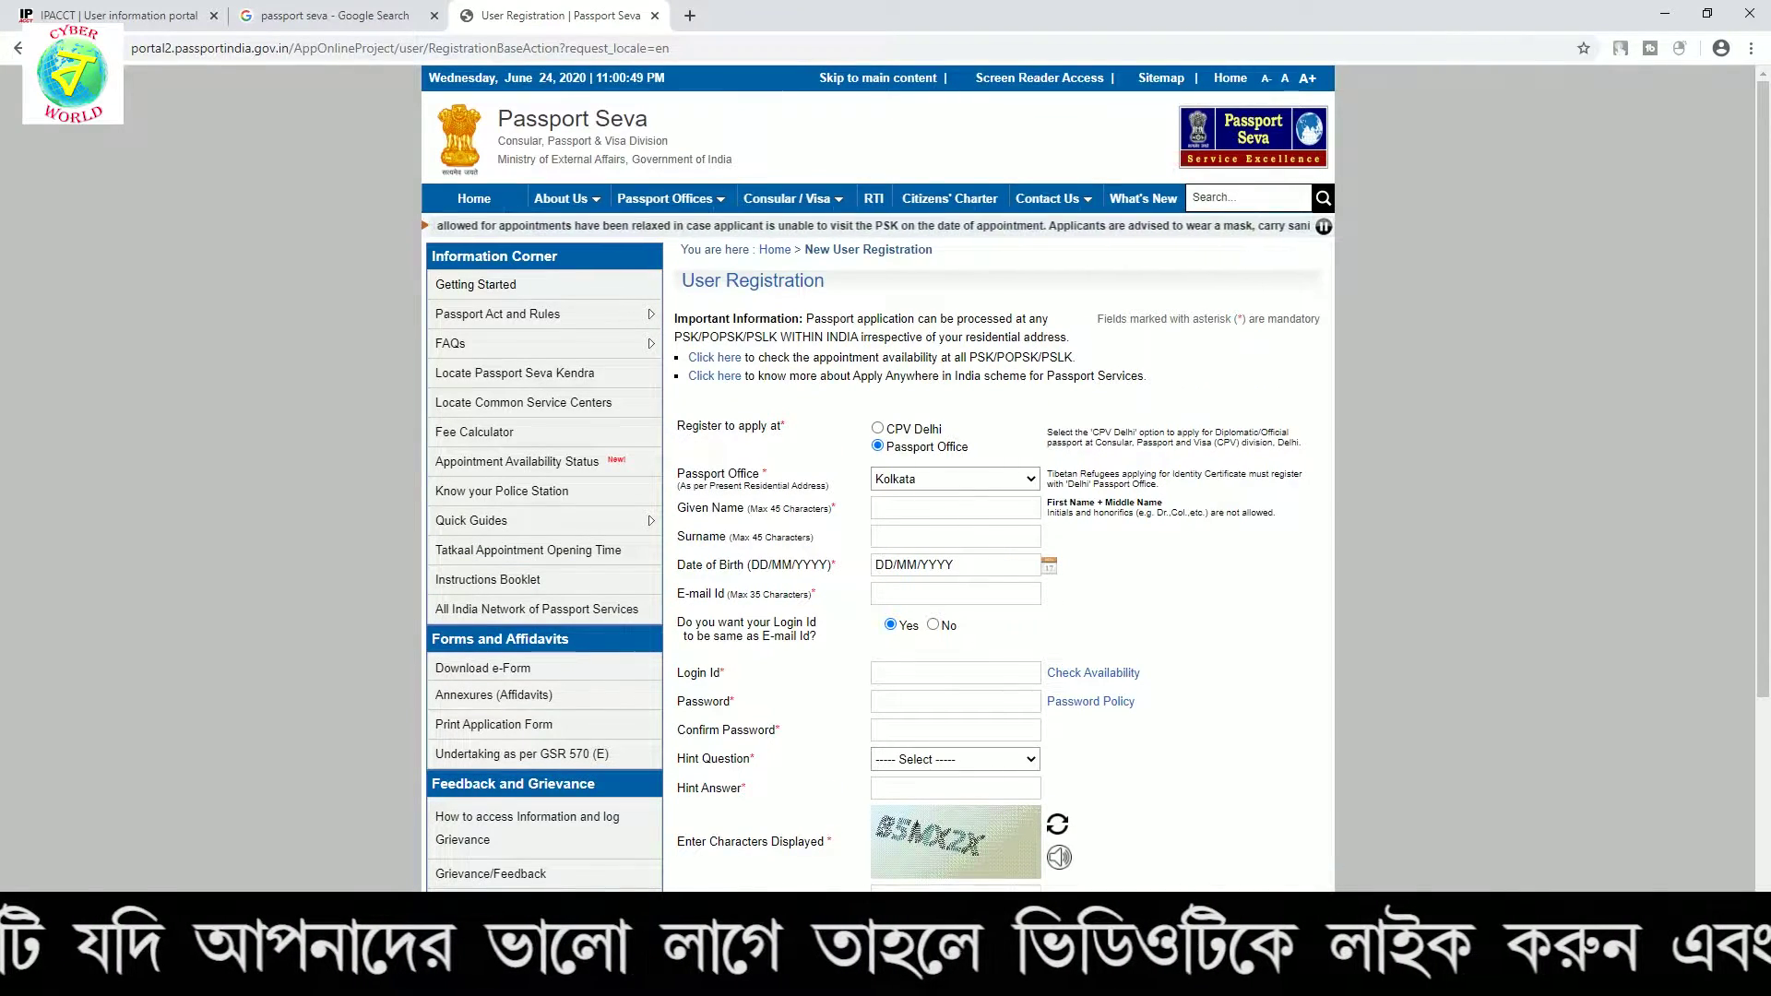
scroll(954, 579, down, 3)
scroll(954, 579, up, 3)
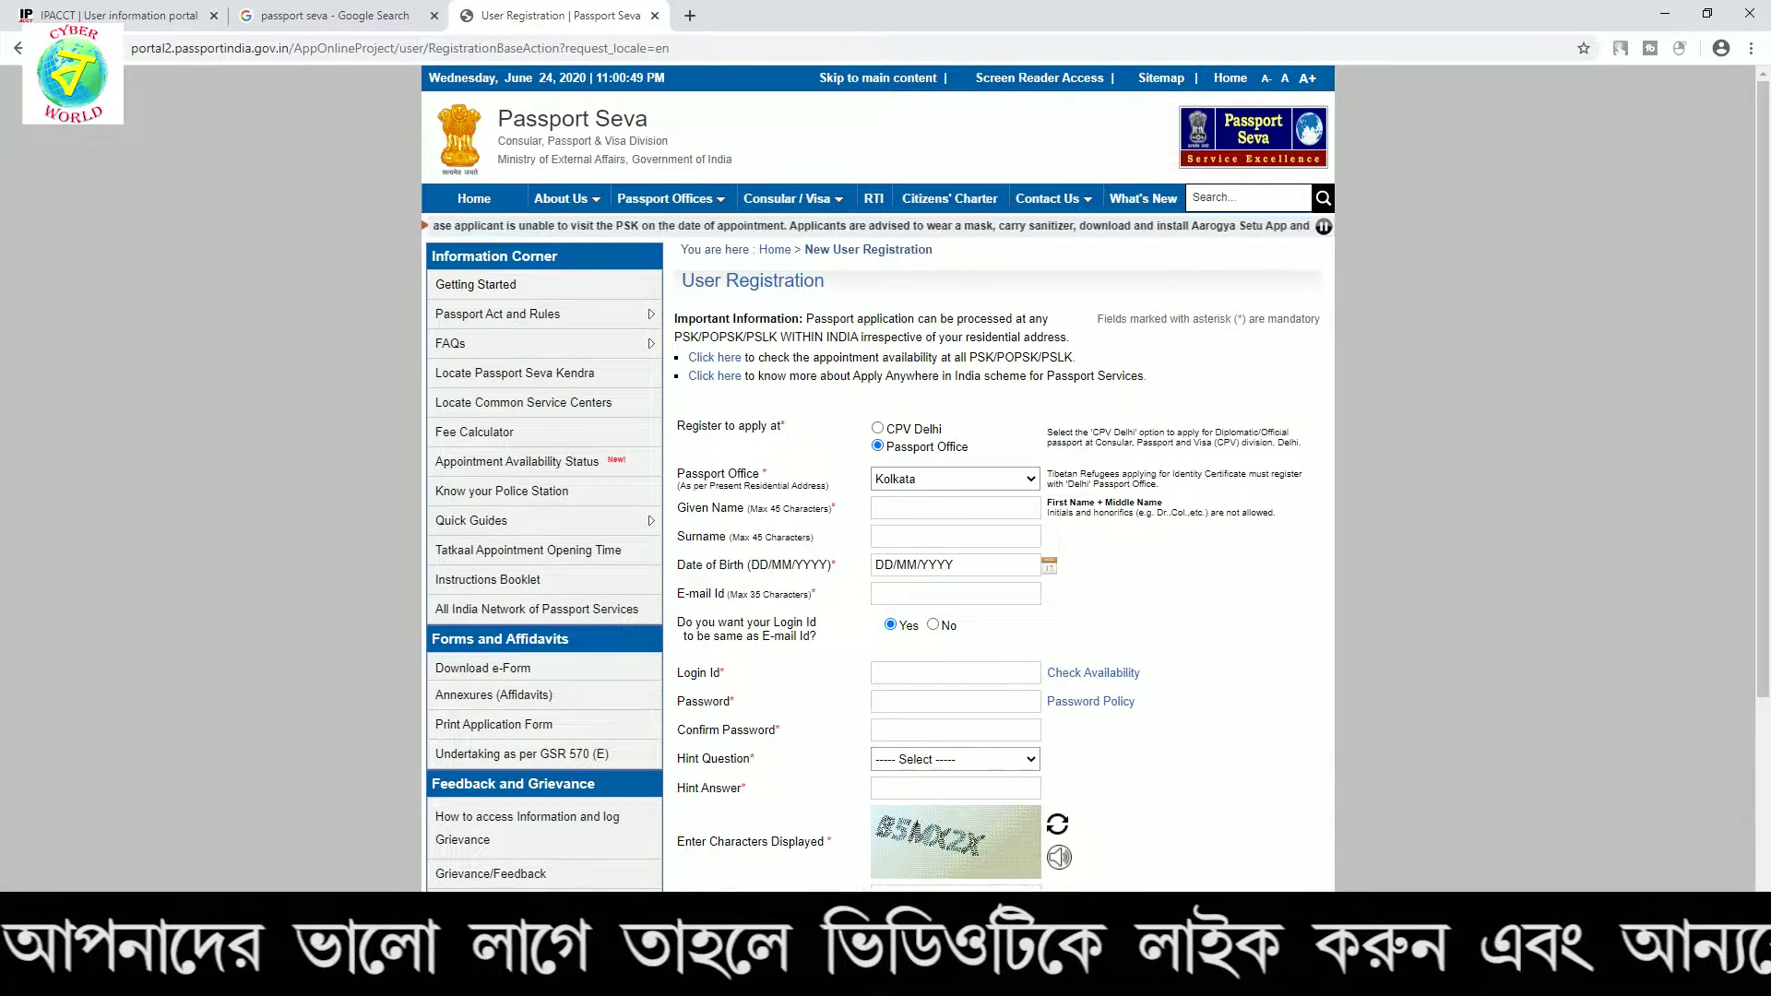
Return to the Passport Seva home page, dismiss the advisory and sign in as an existing user
click(510, 202)
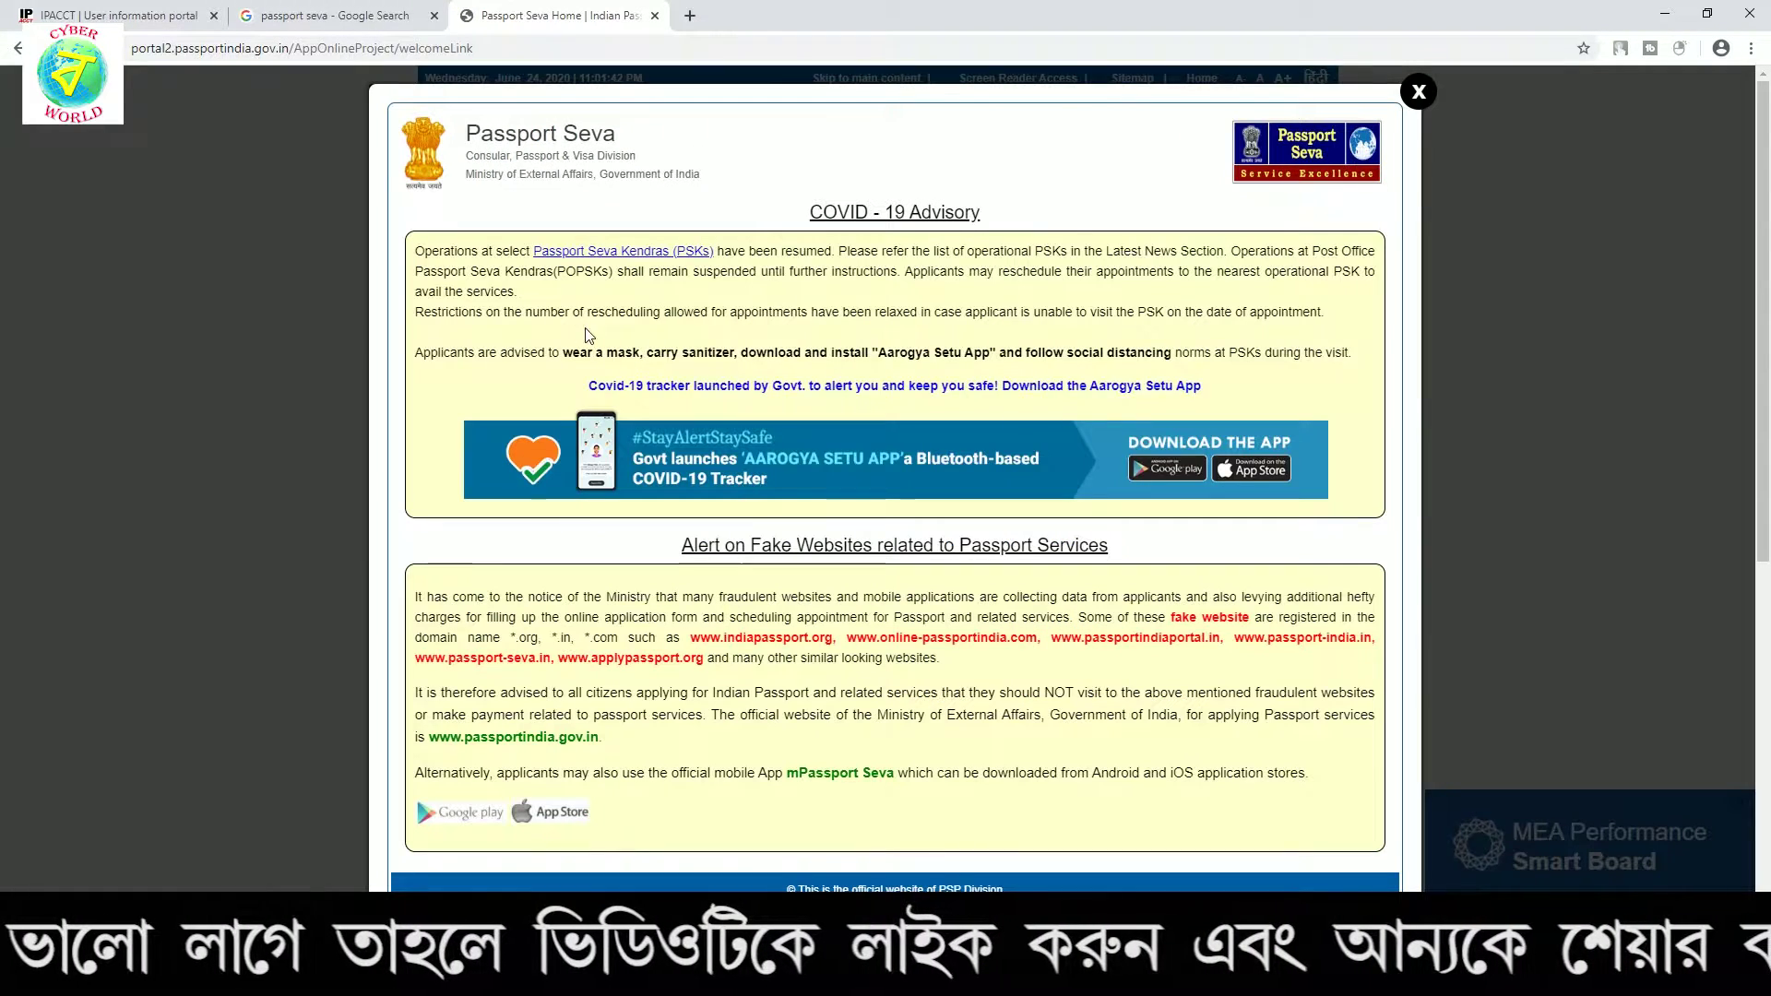
click(1419, 92)
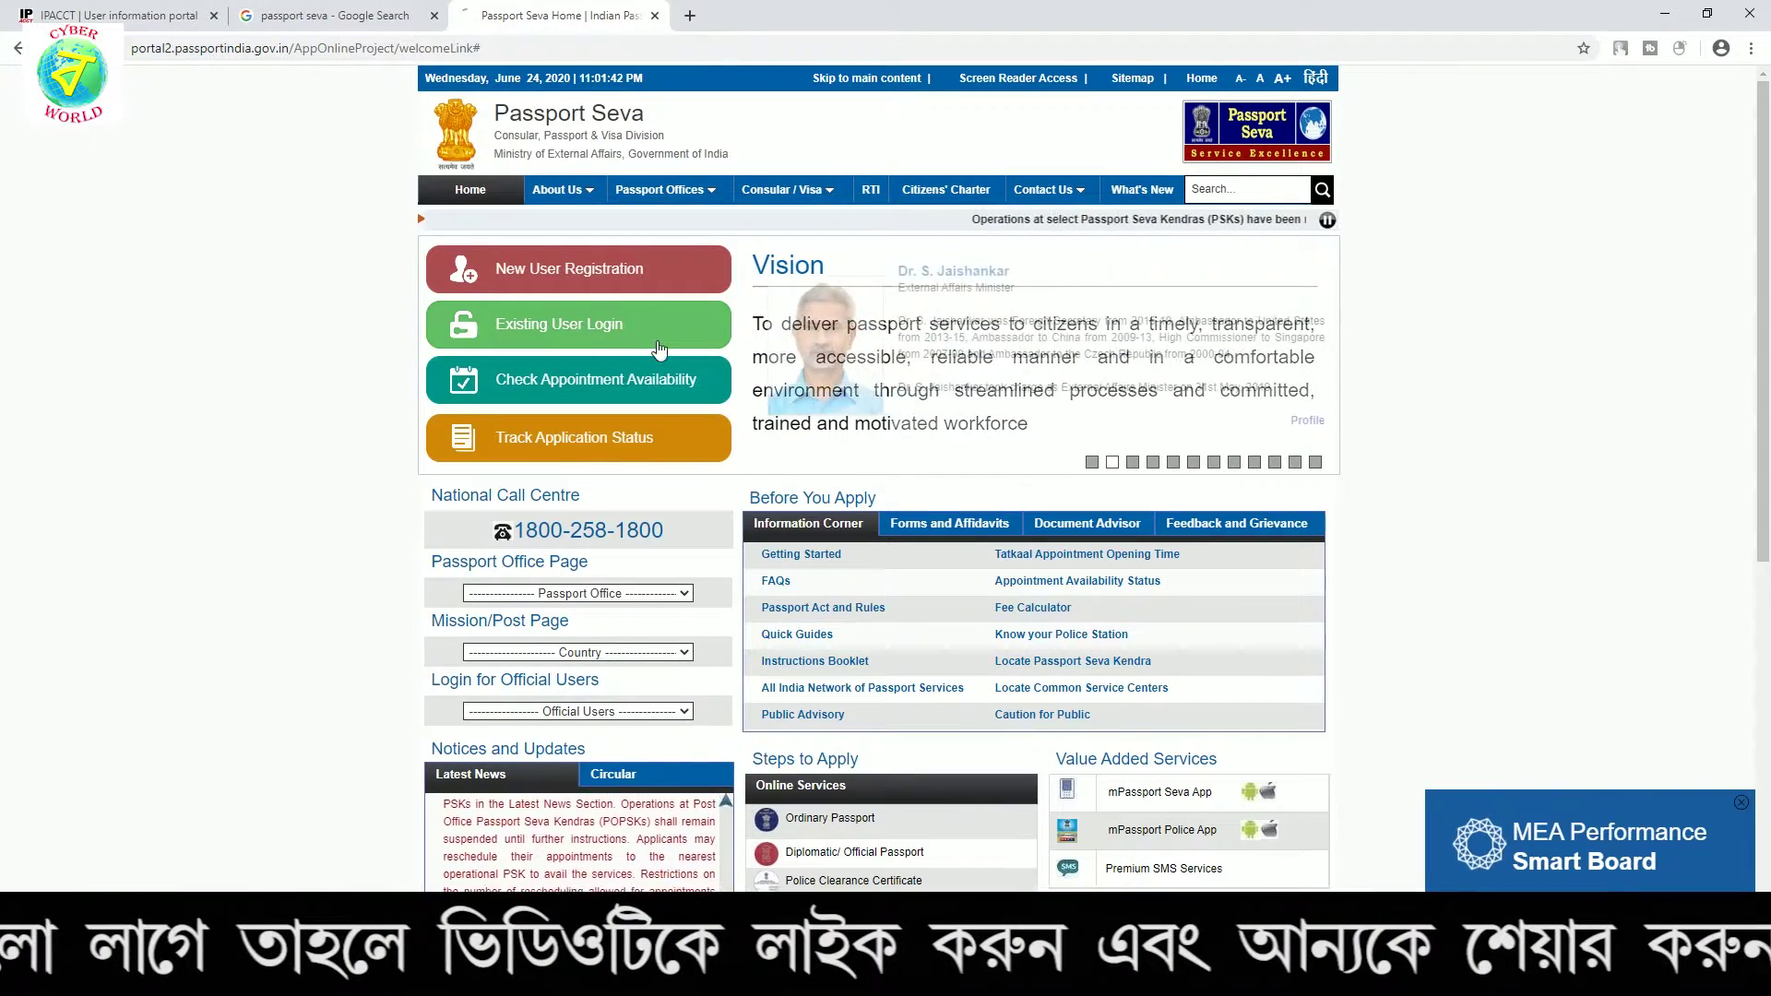
click(658, 349)
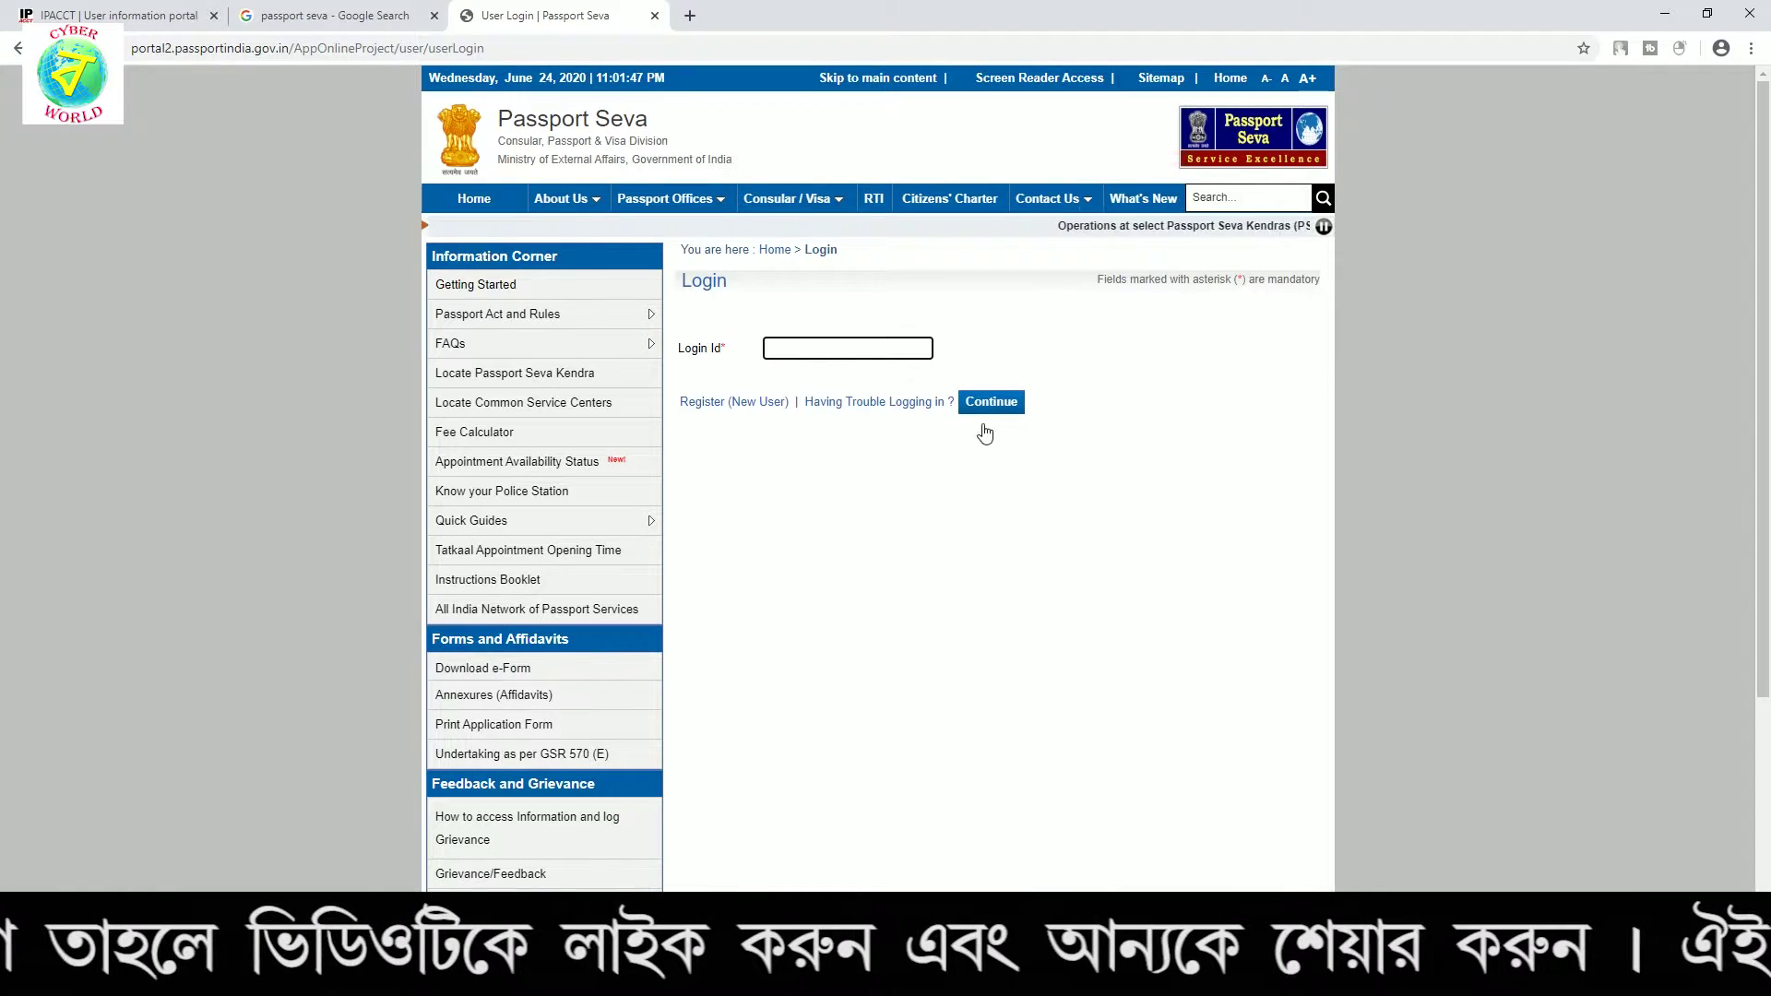
mouse_move(759, 197)
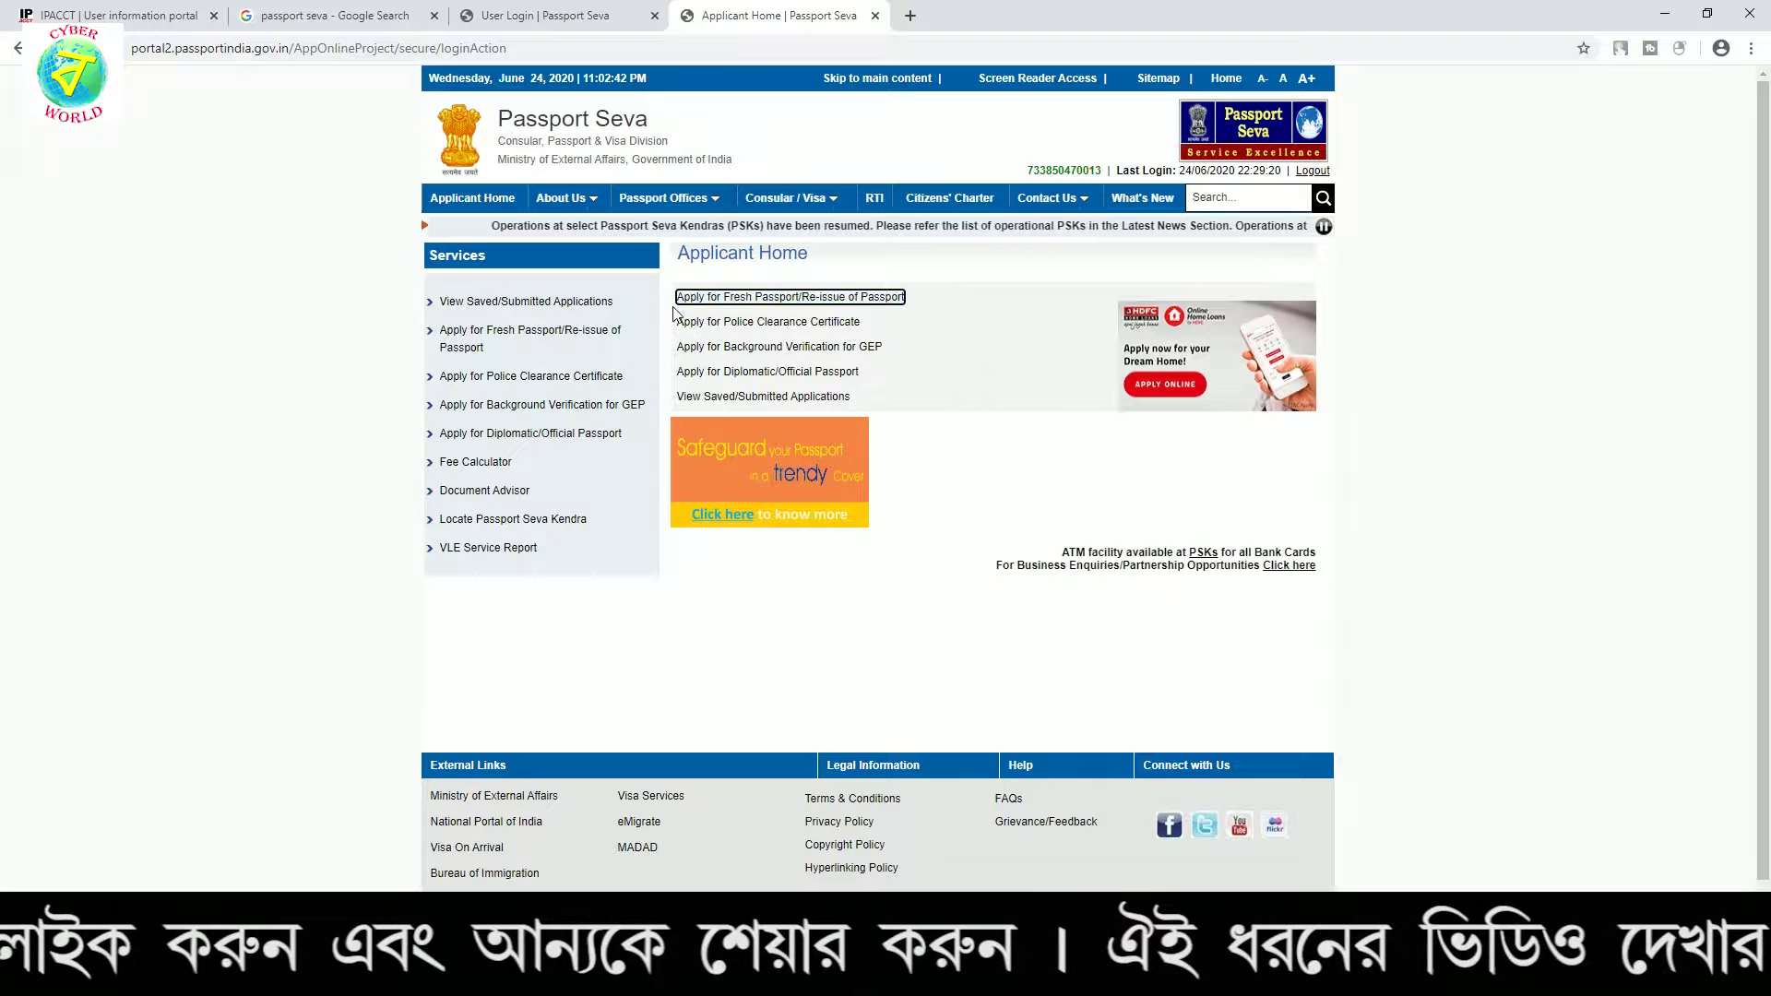
Choose Apply for Fresh Passport/Re-issue of Passport and open the online application form
click(763, 299)
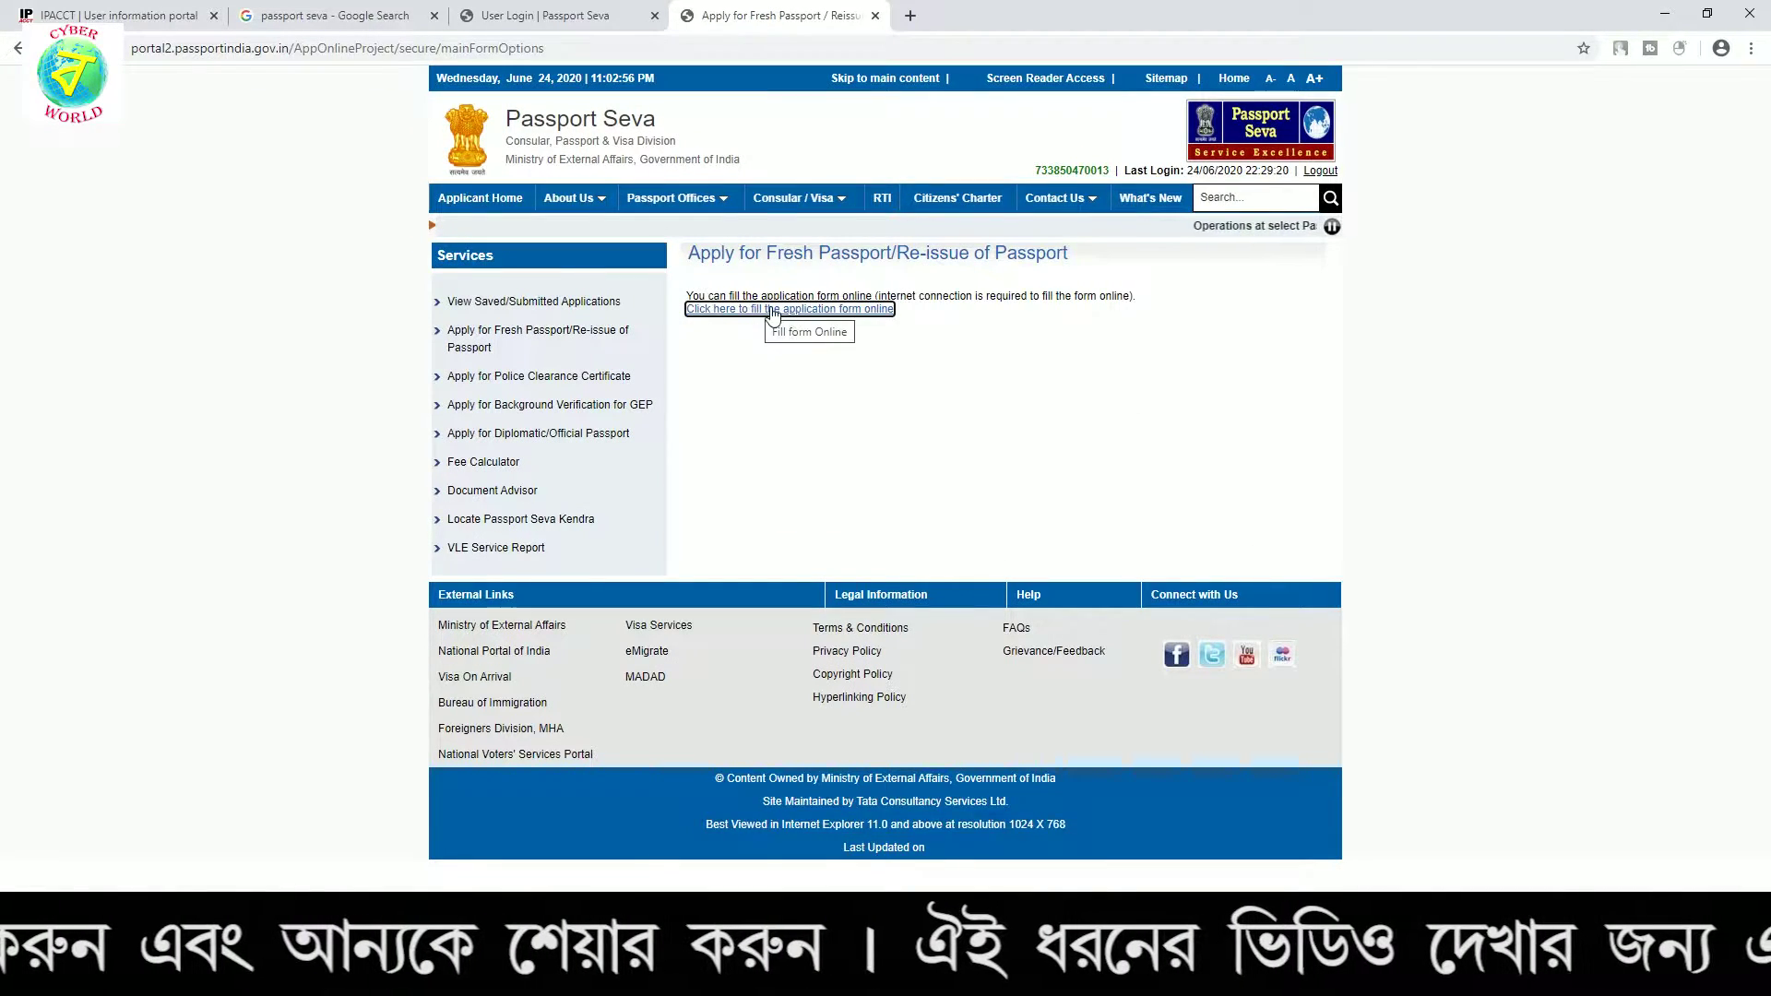
click(827, 311)
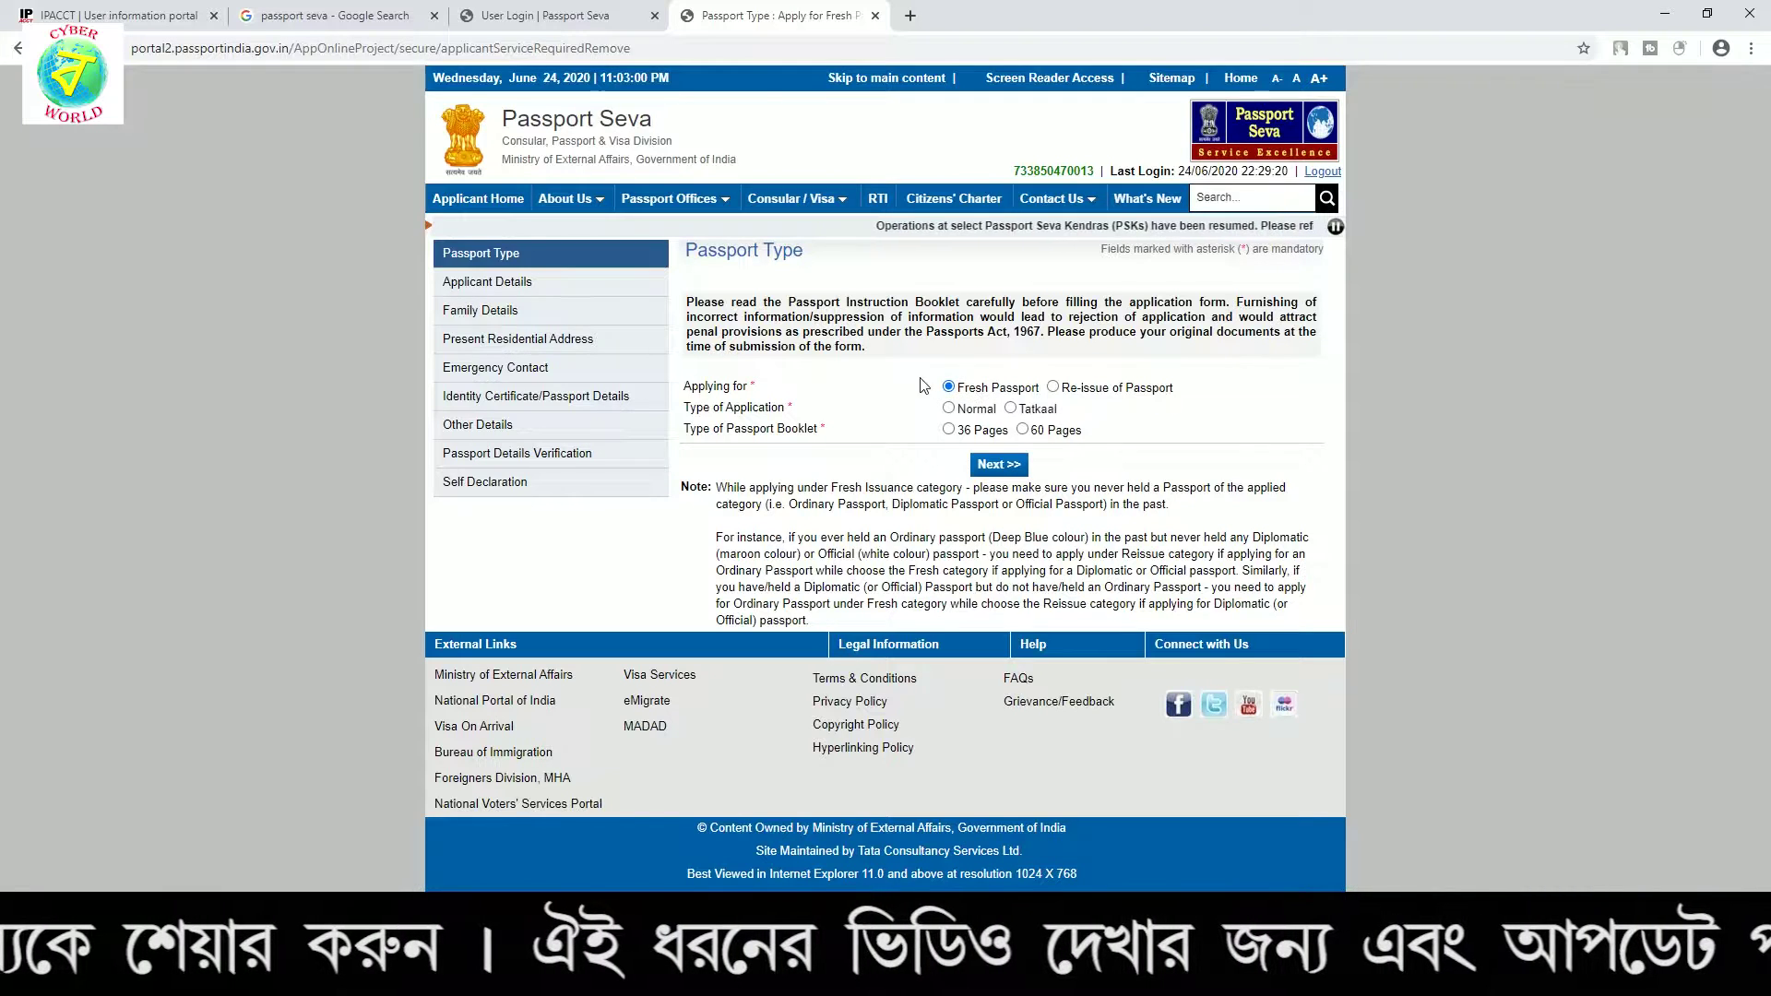
Keep Fresh Passport with Normal application type, pick a 36-page booklet and continue
click(1056, 388)
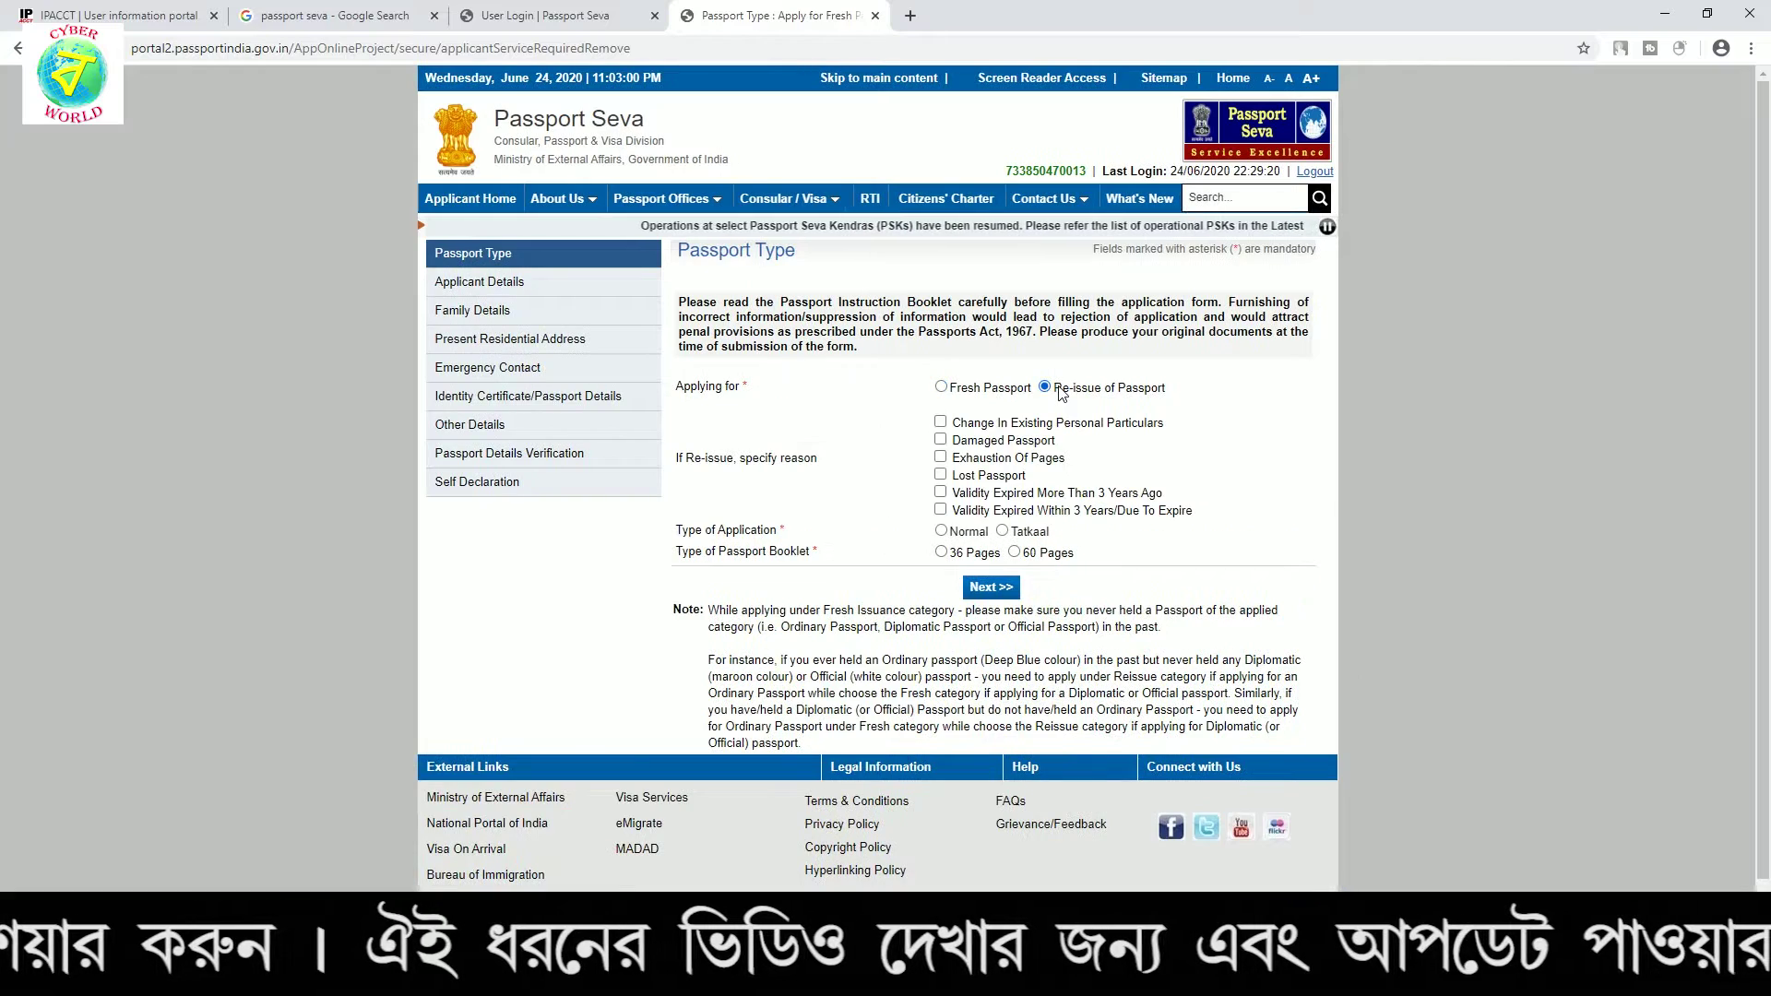
click(947, 388)
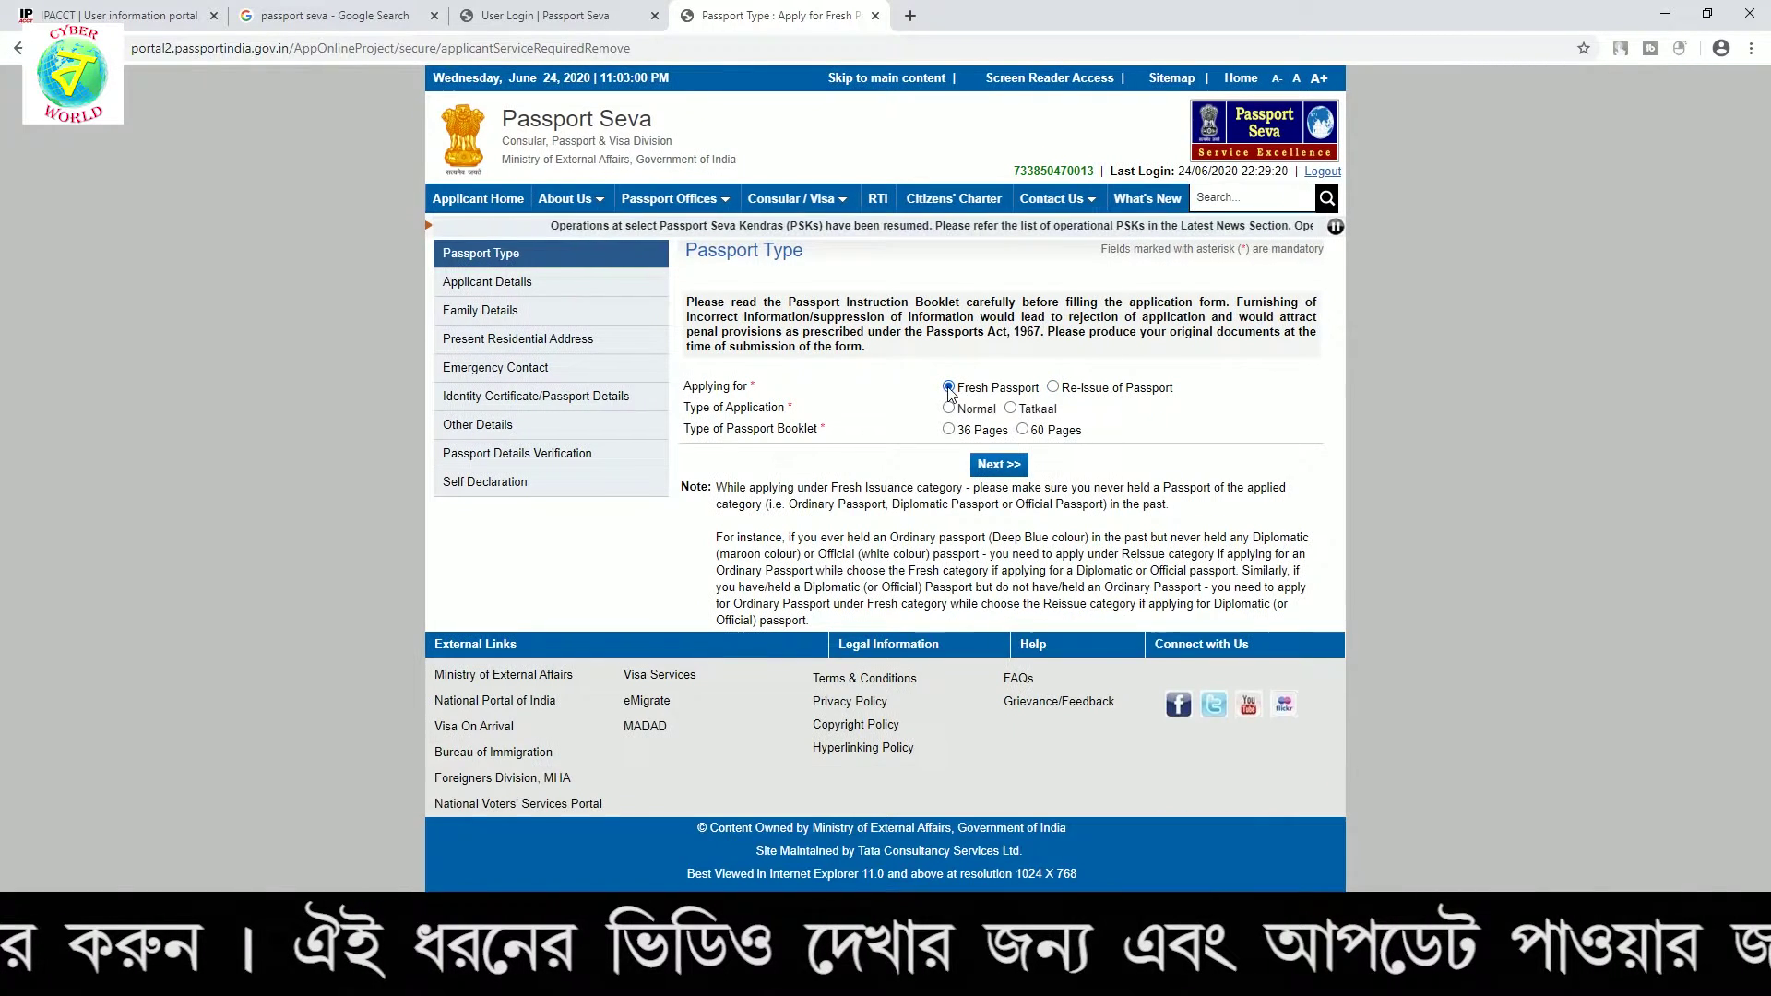
click(1079, 391)
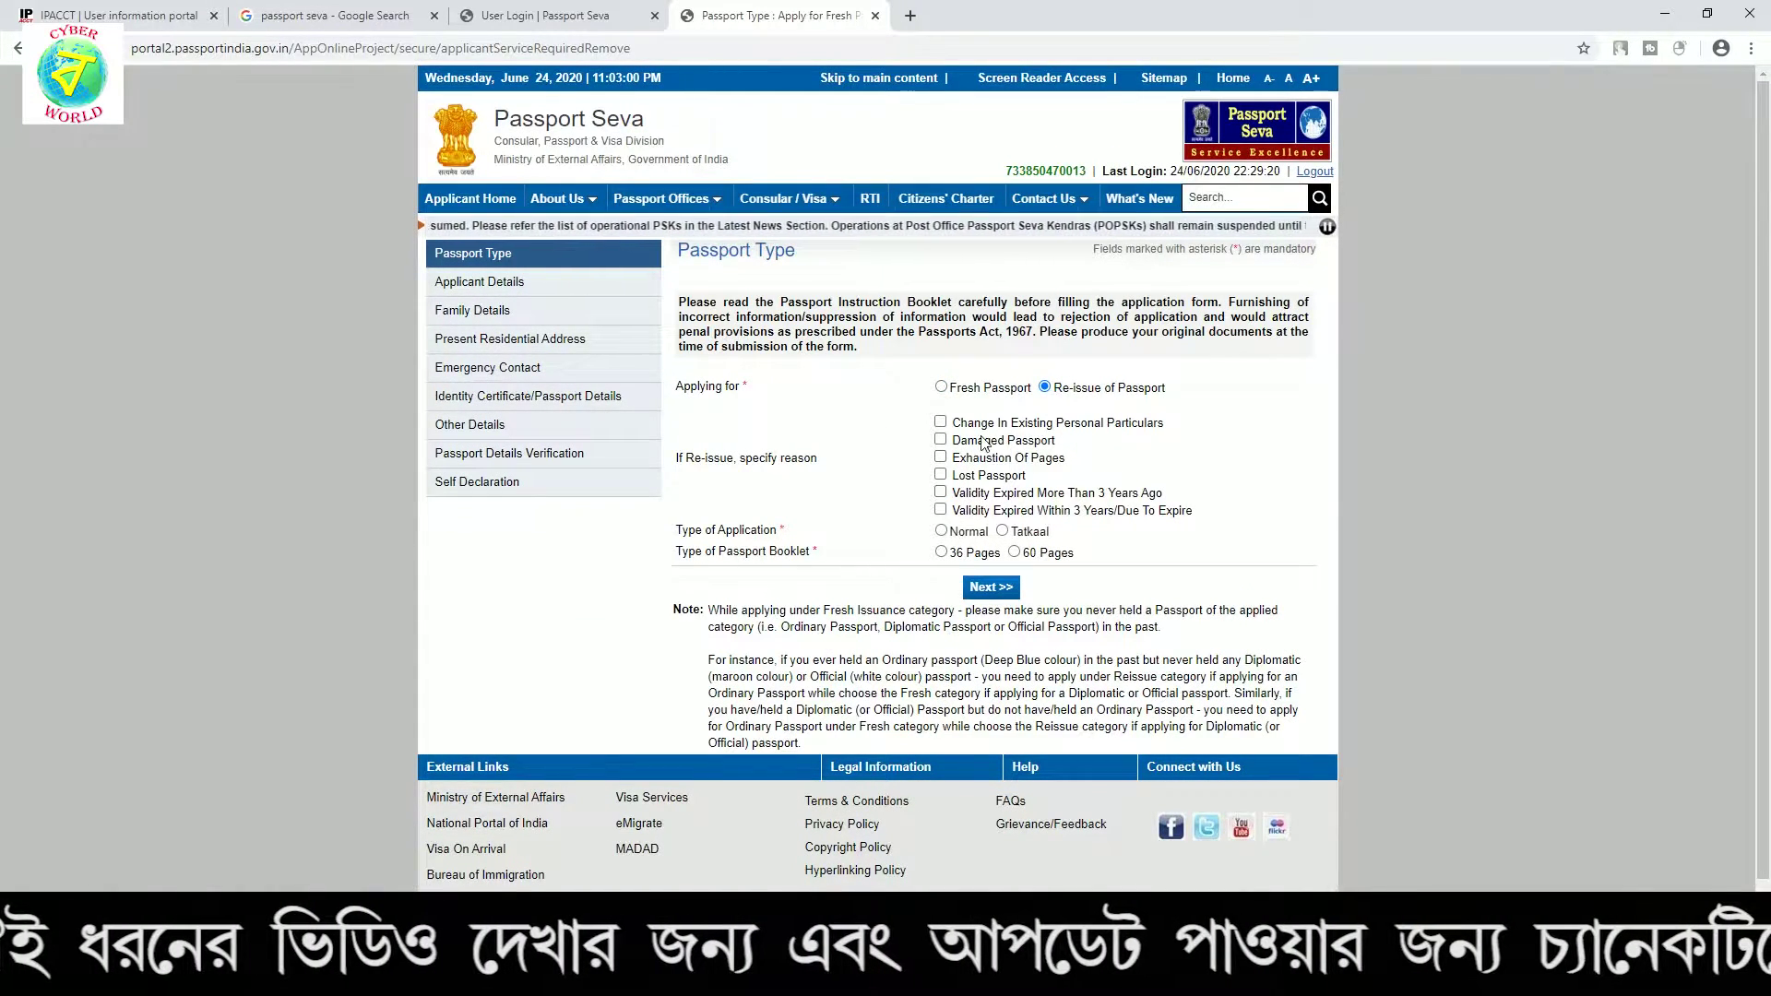
click(941, 388)
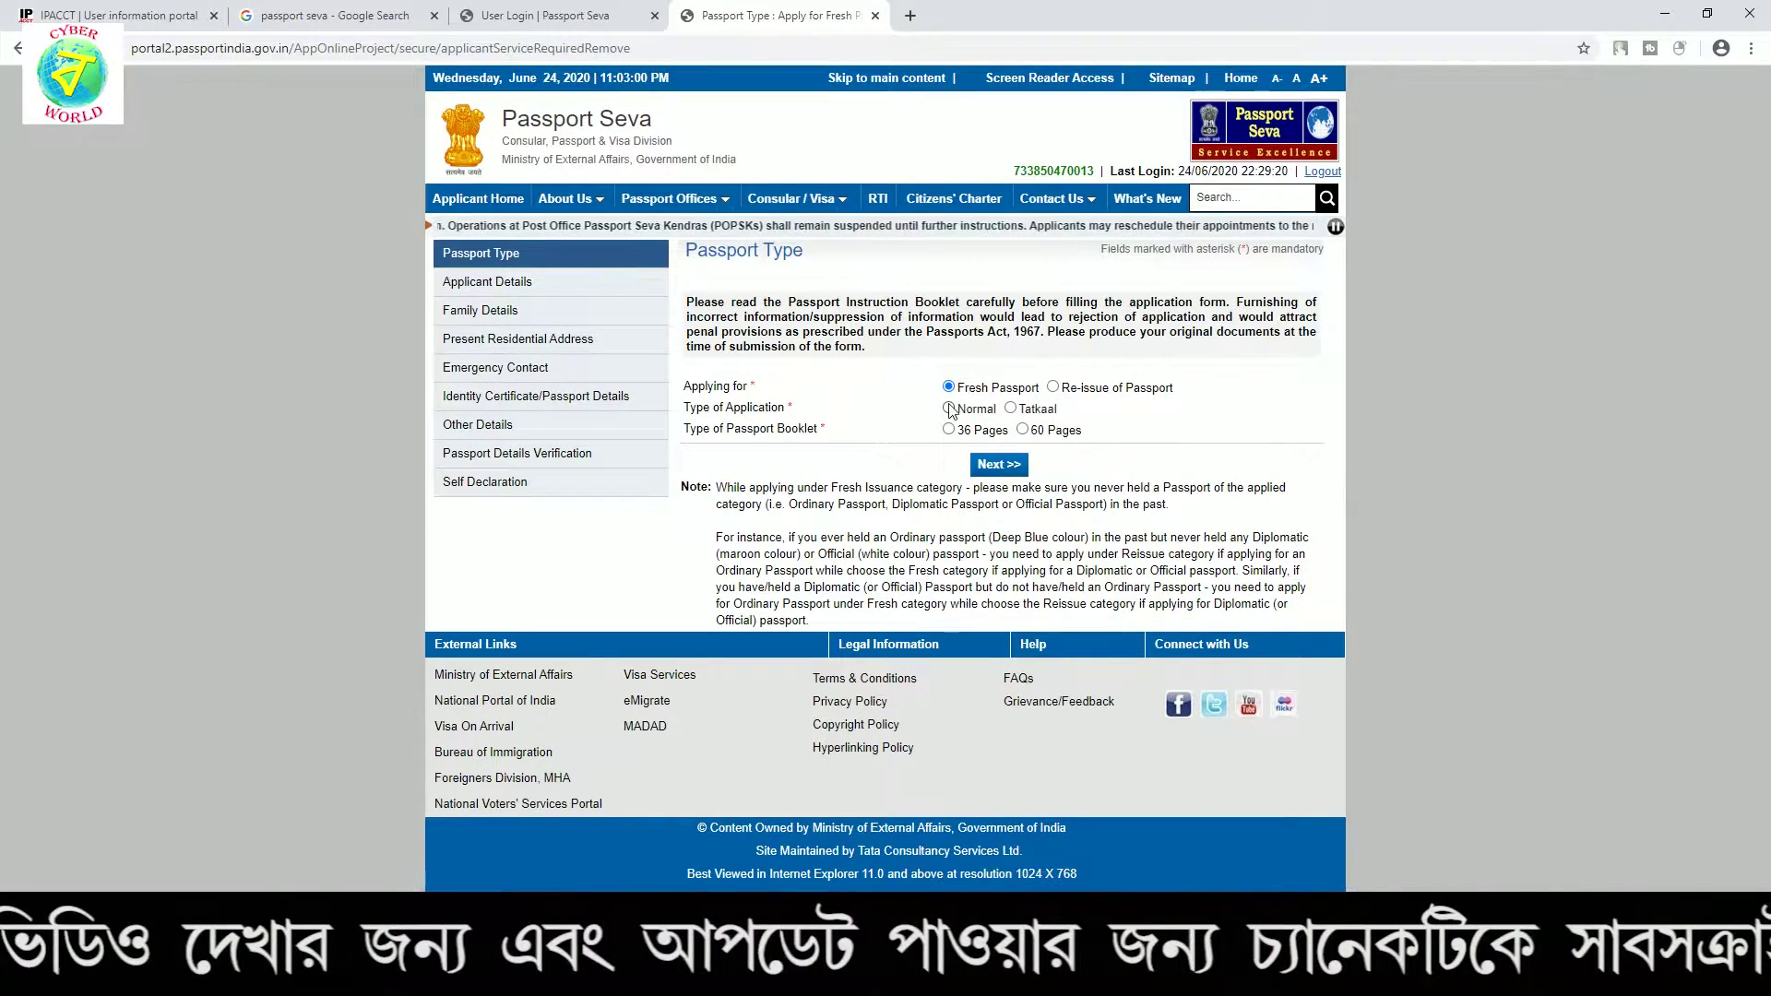
click(1012, 410)
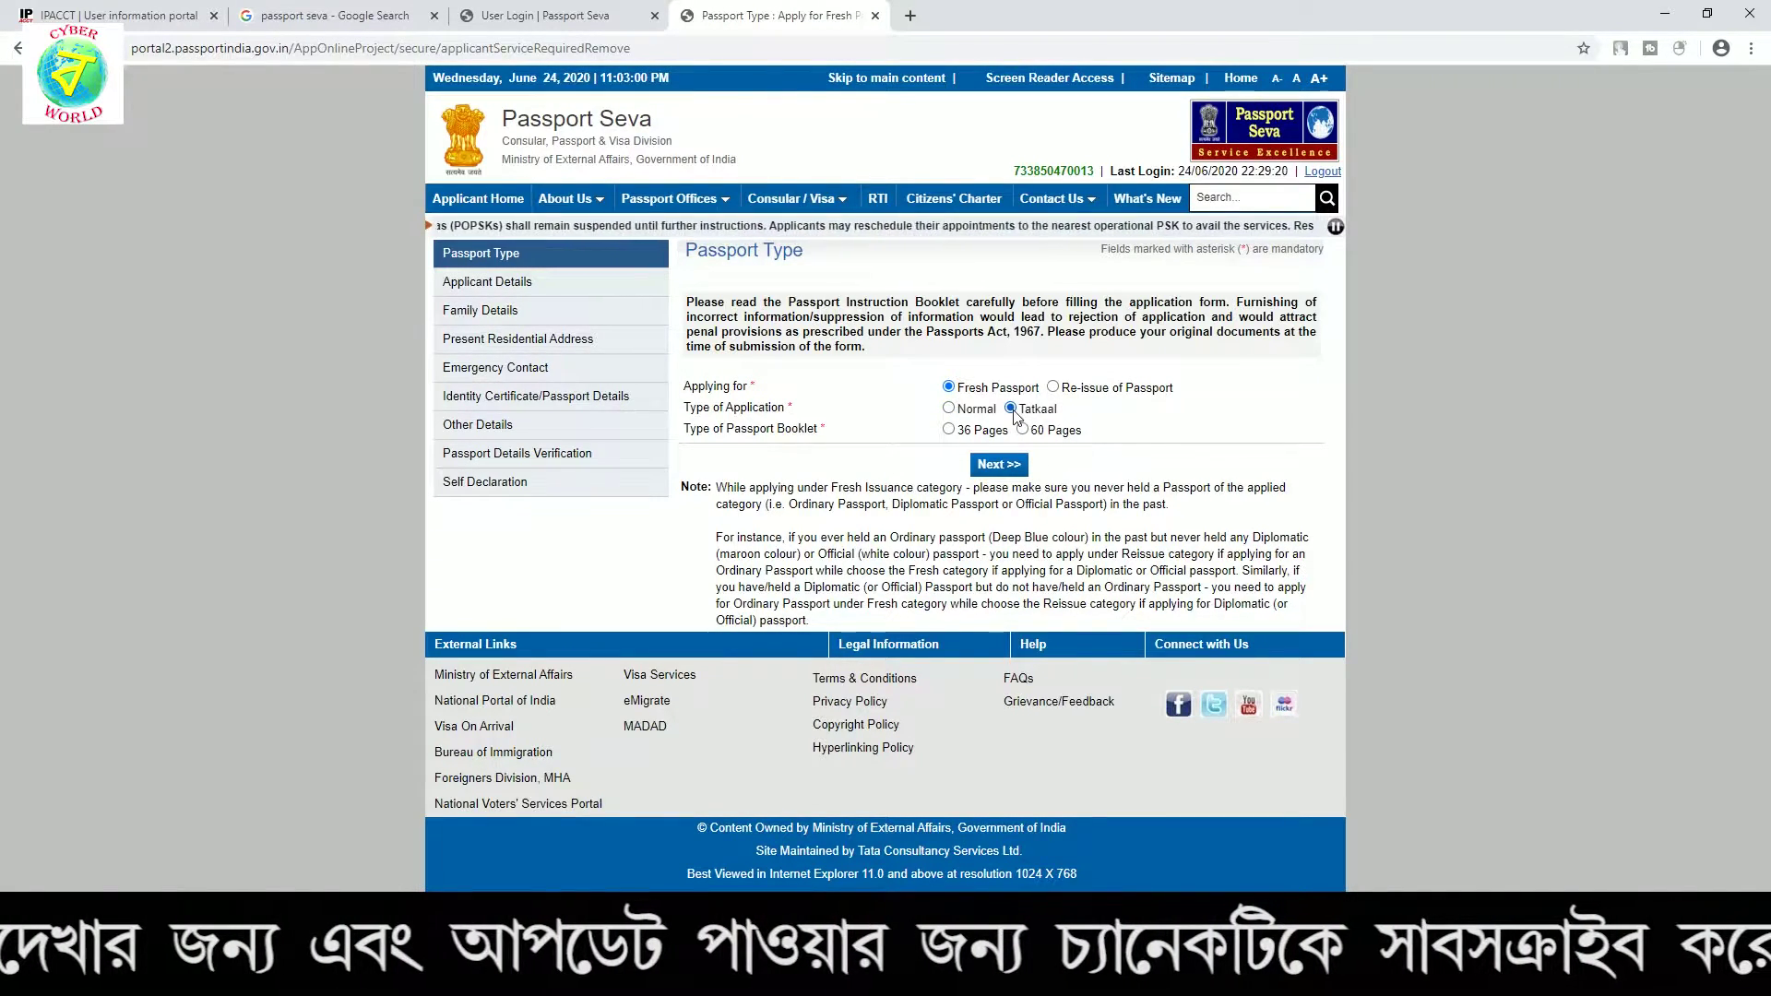
click(957, 411)
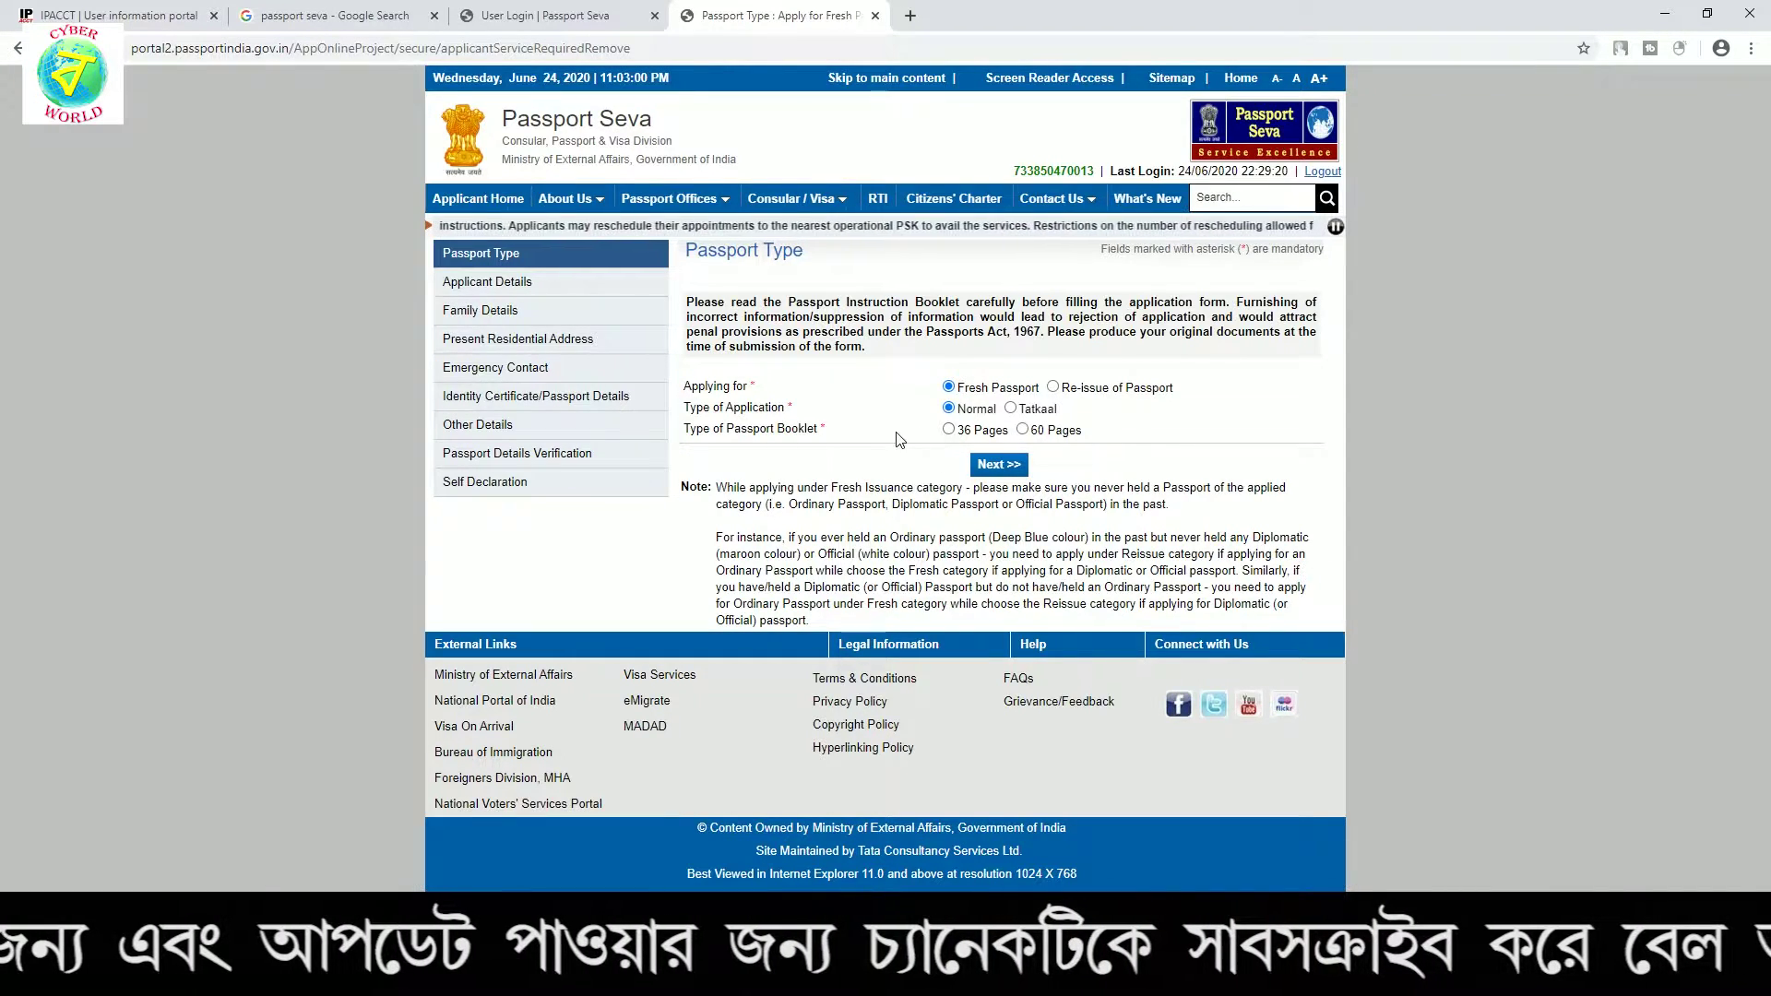
click(341, 16)
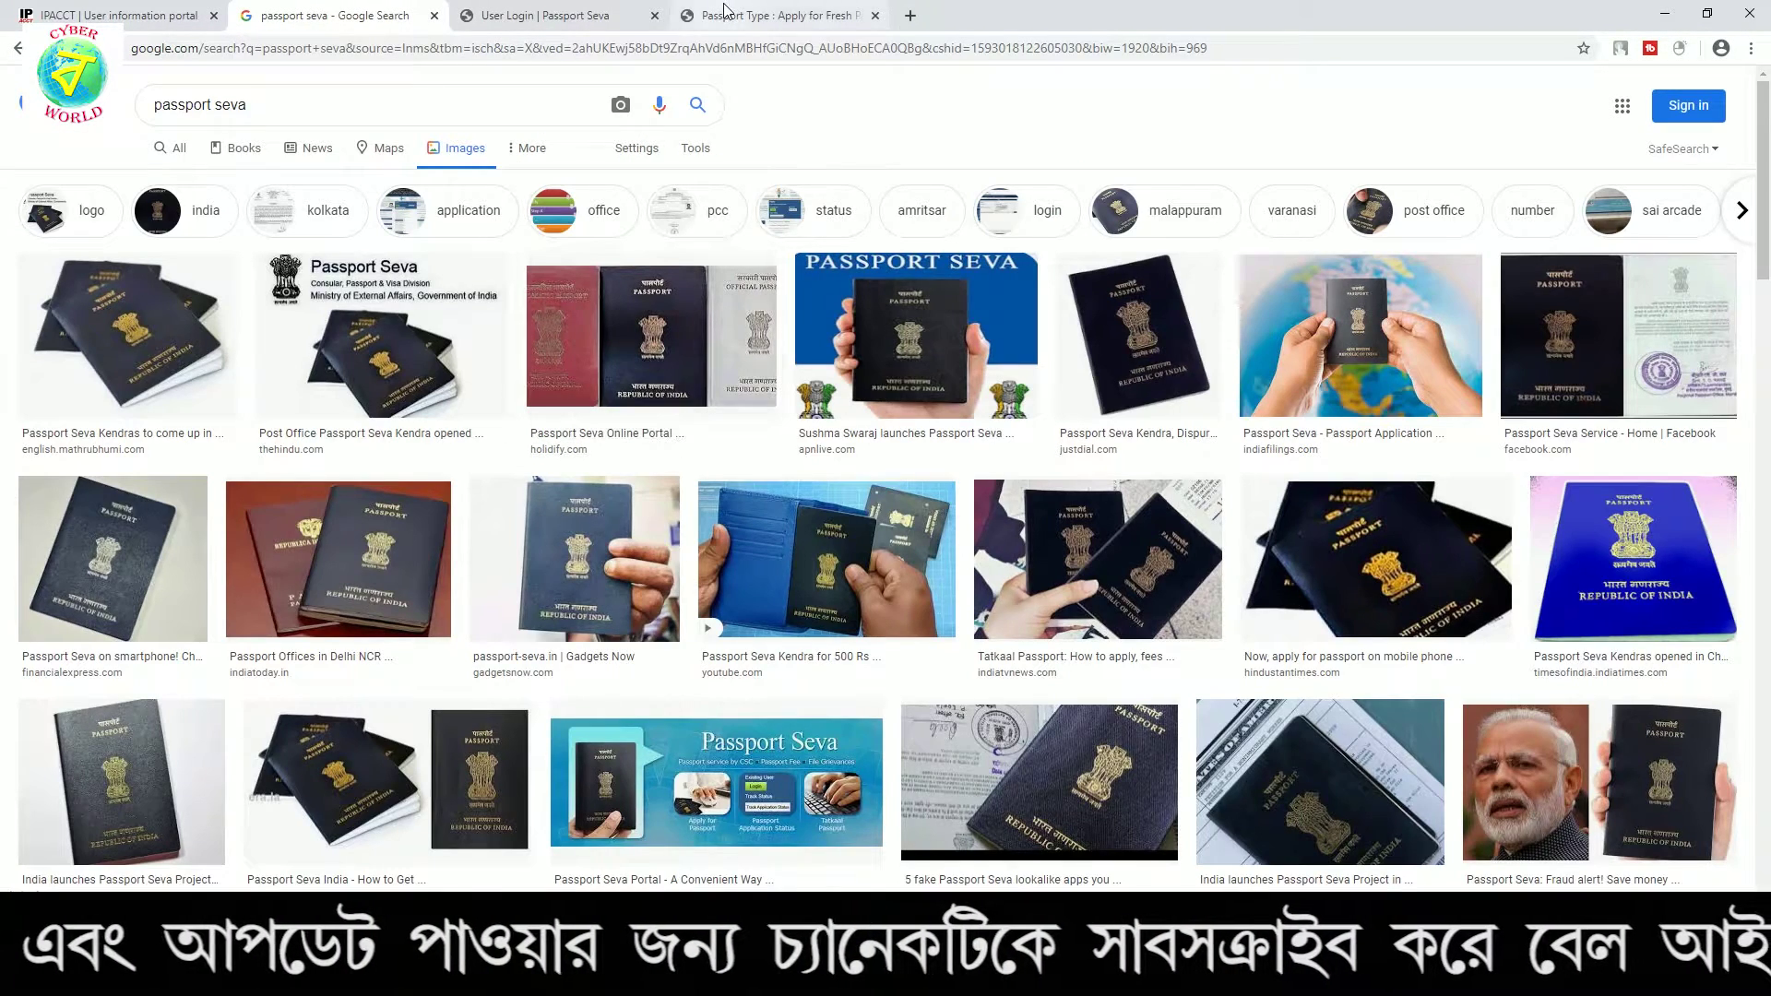
click(725, 17)
click(950, 430)
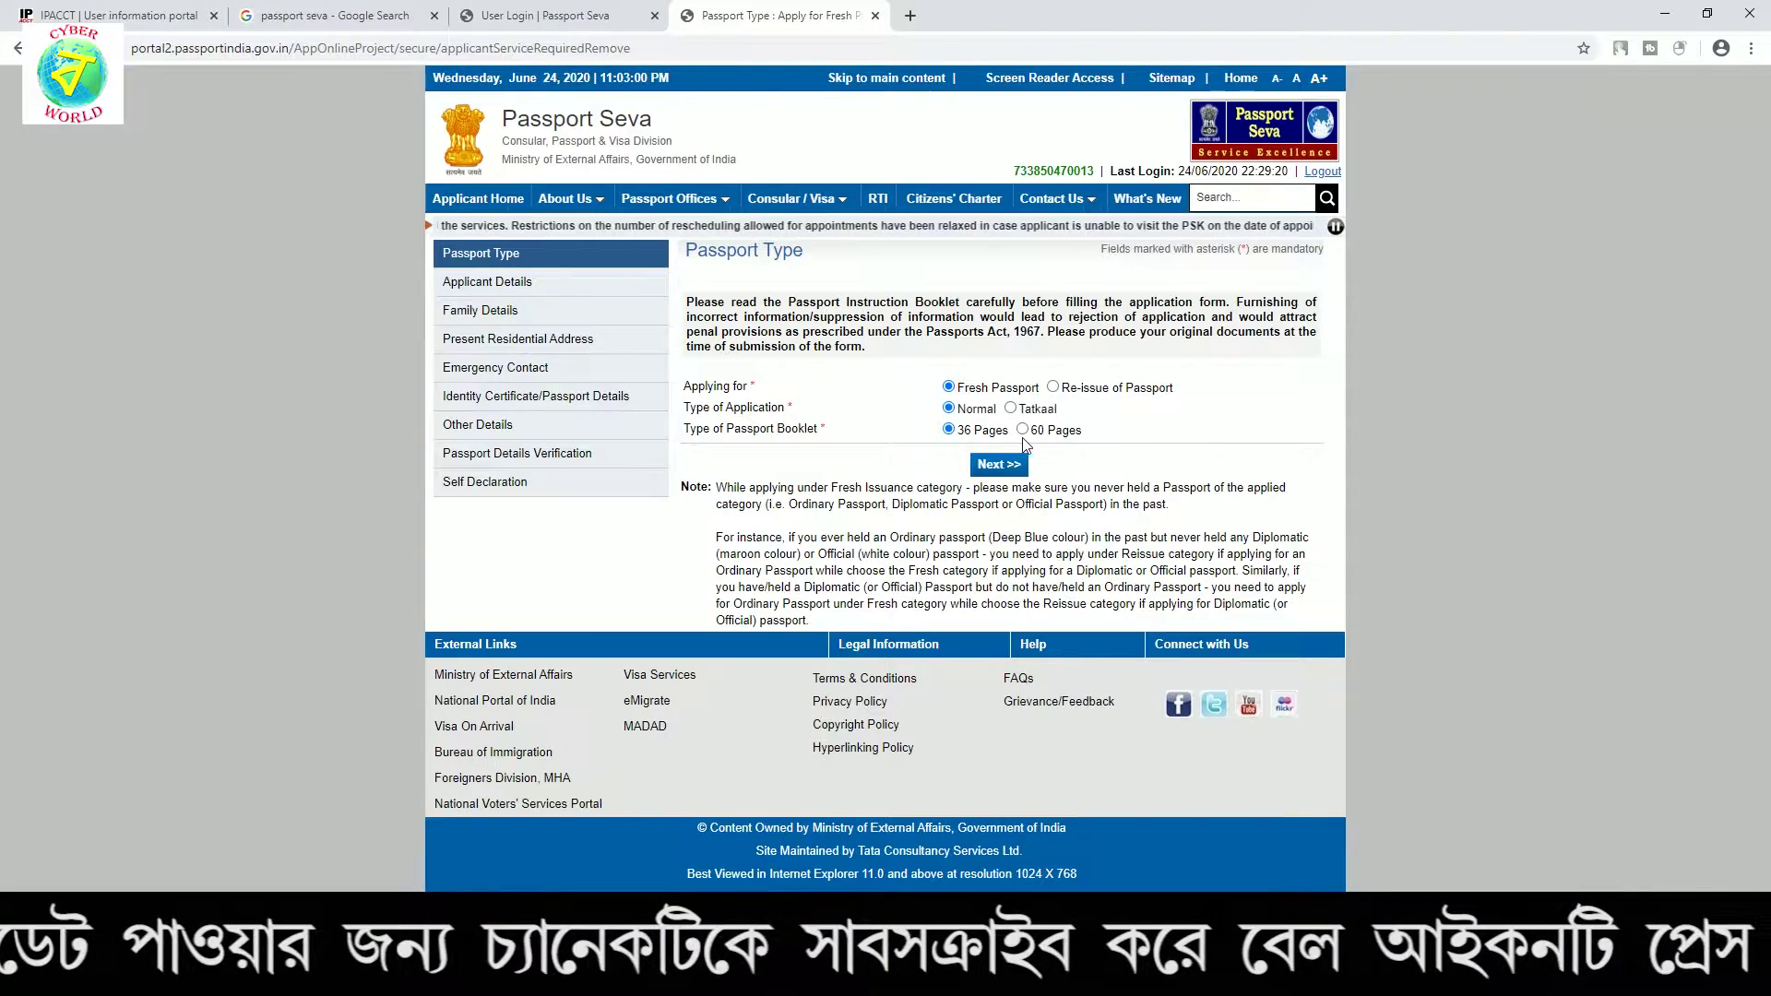
click(1000, 464)
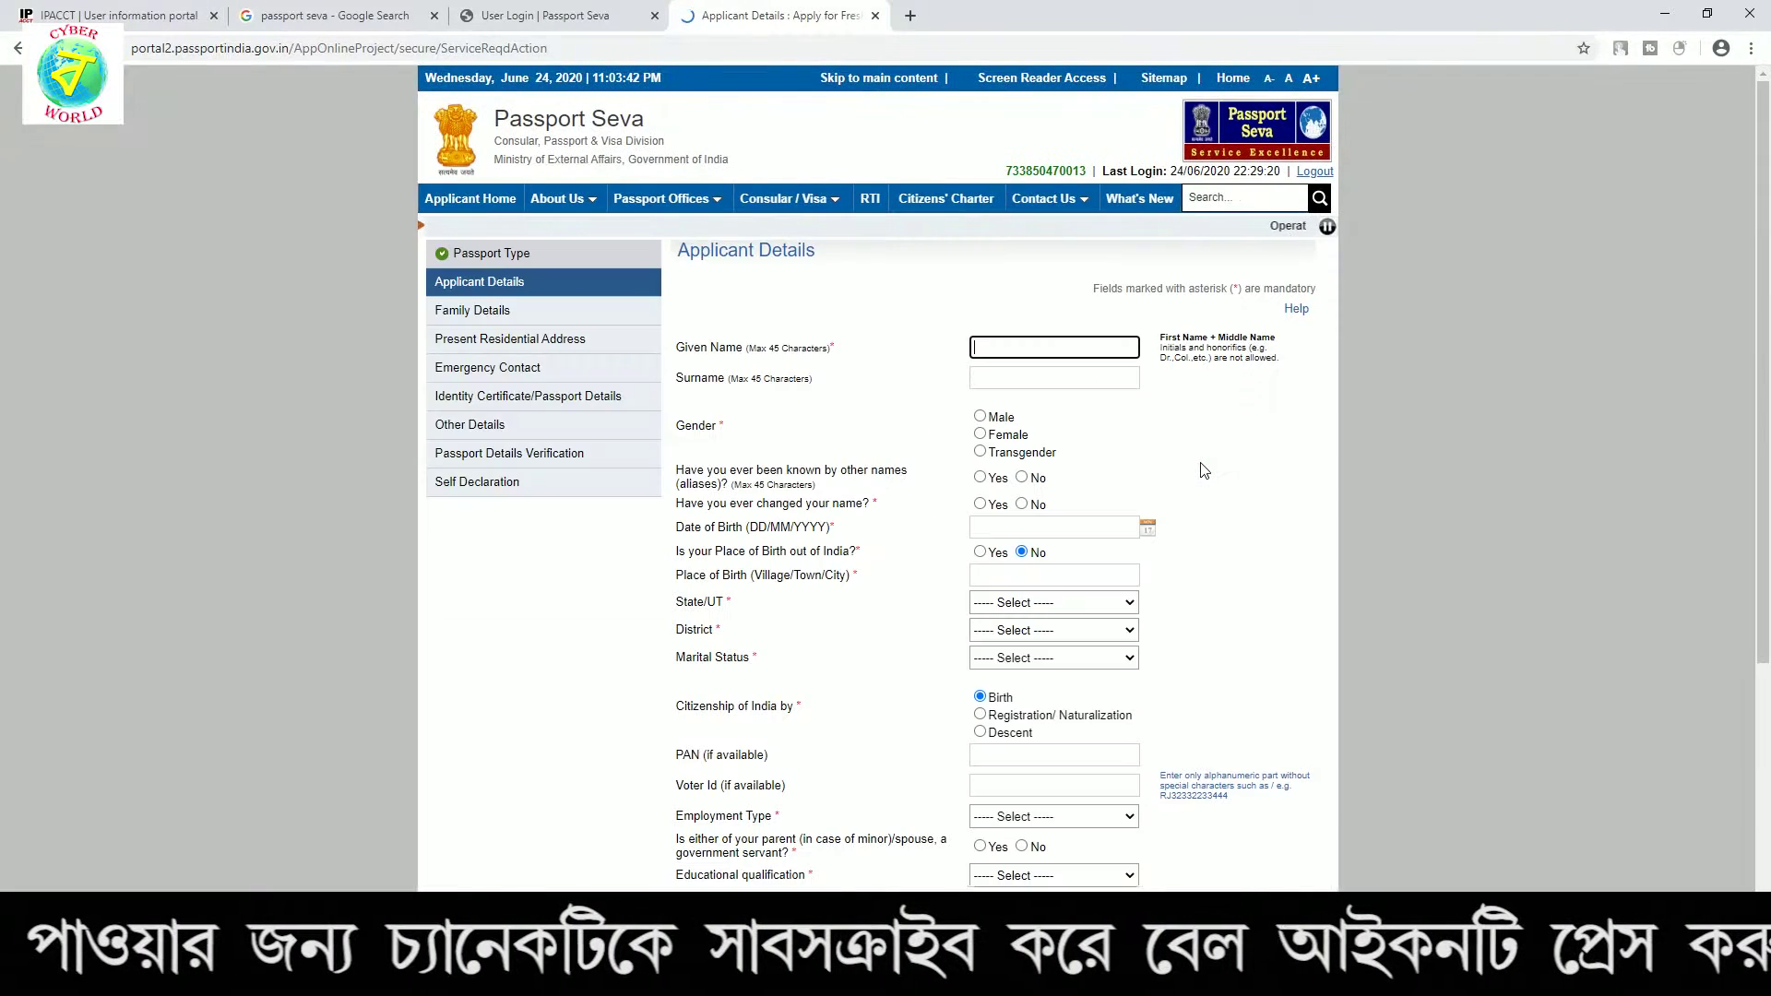
text(XXXXXX)
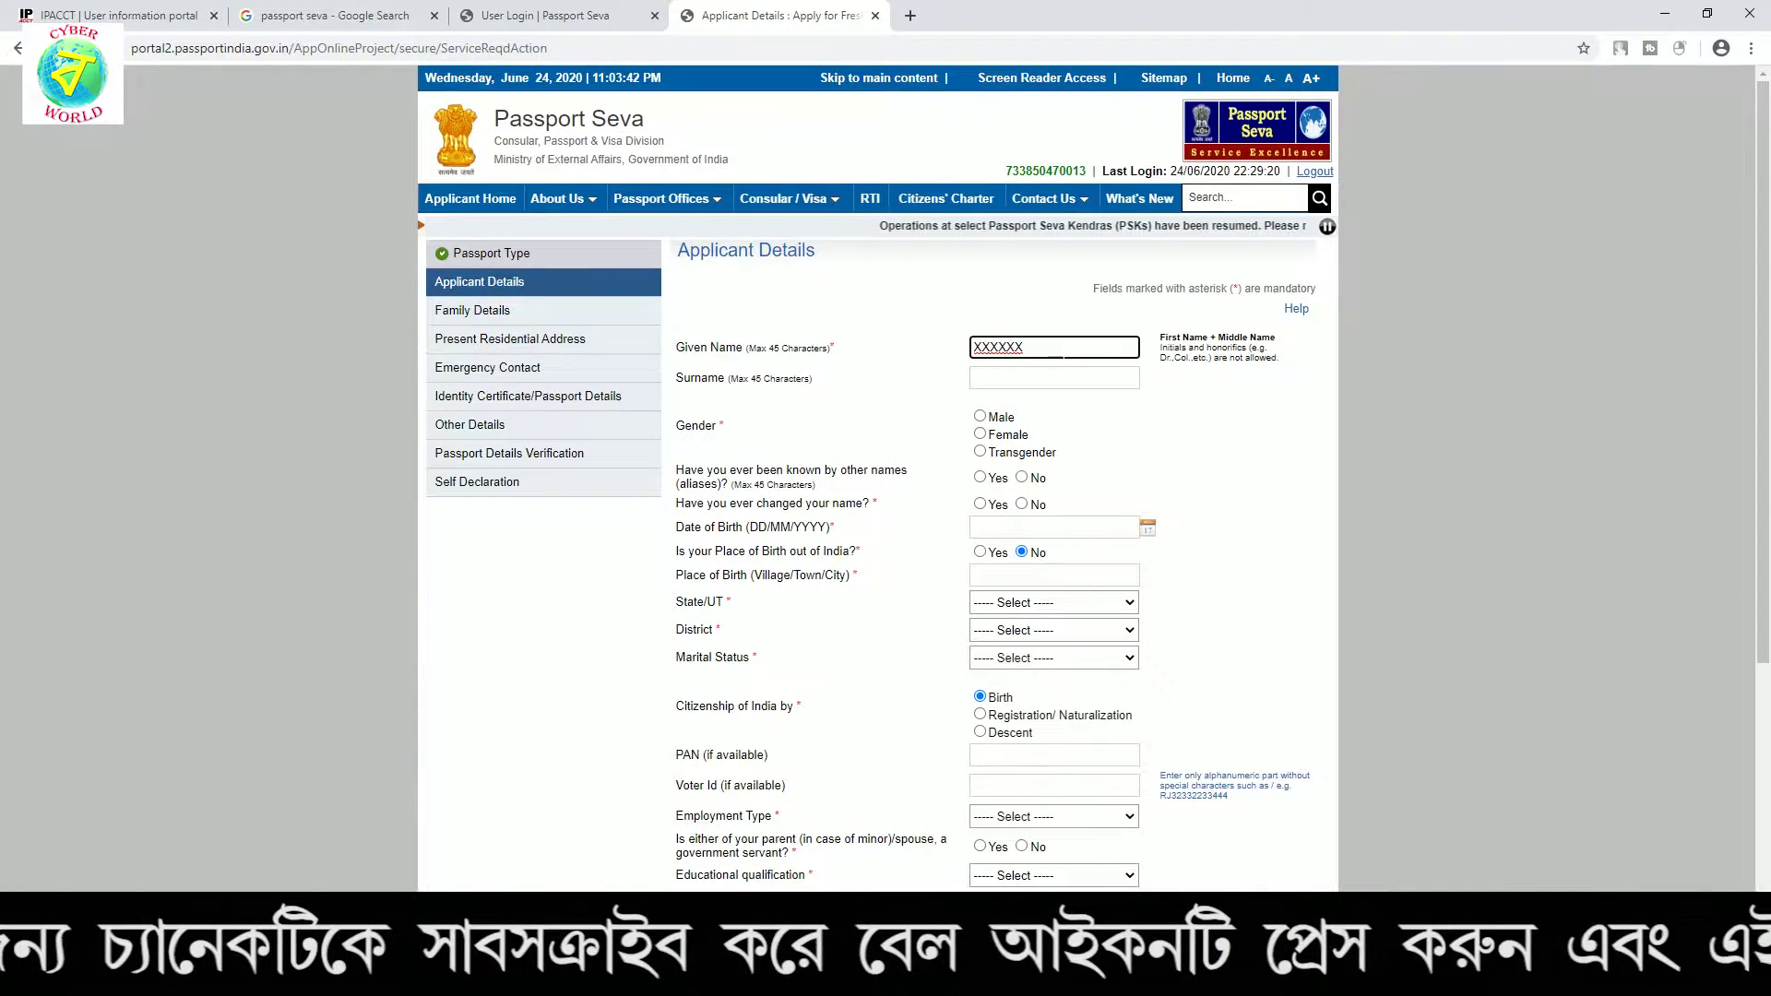
click(1054, 377)
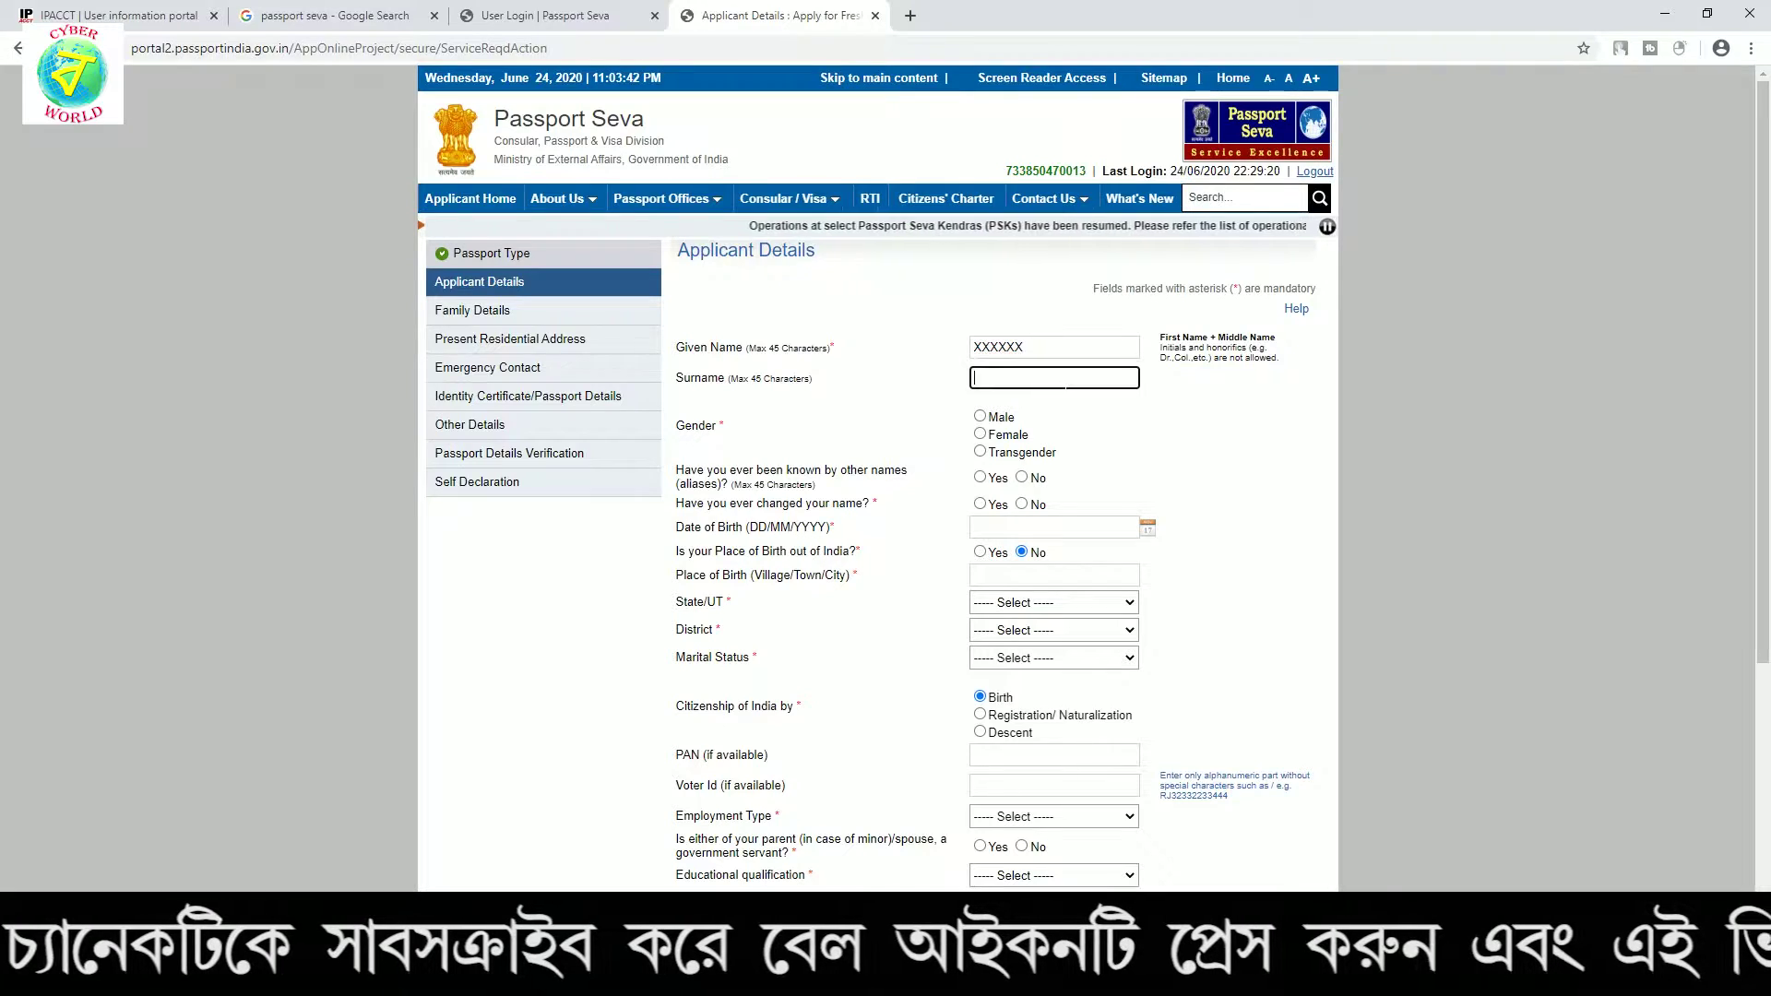
text(XXXXXX)
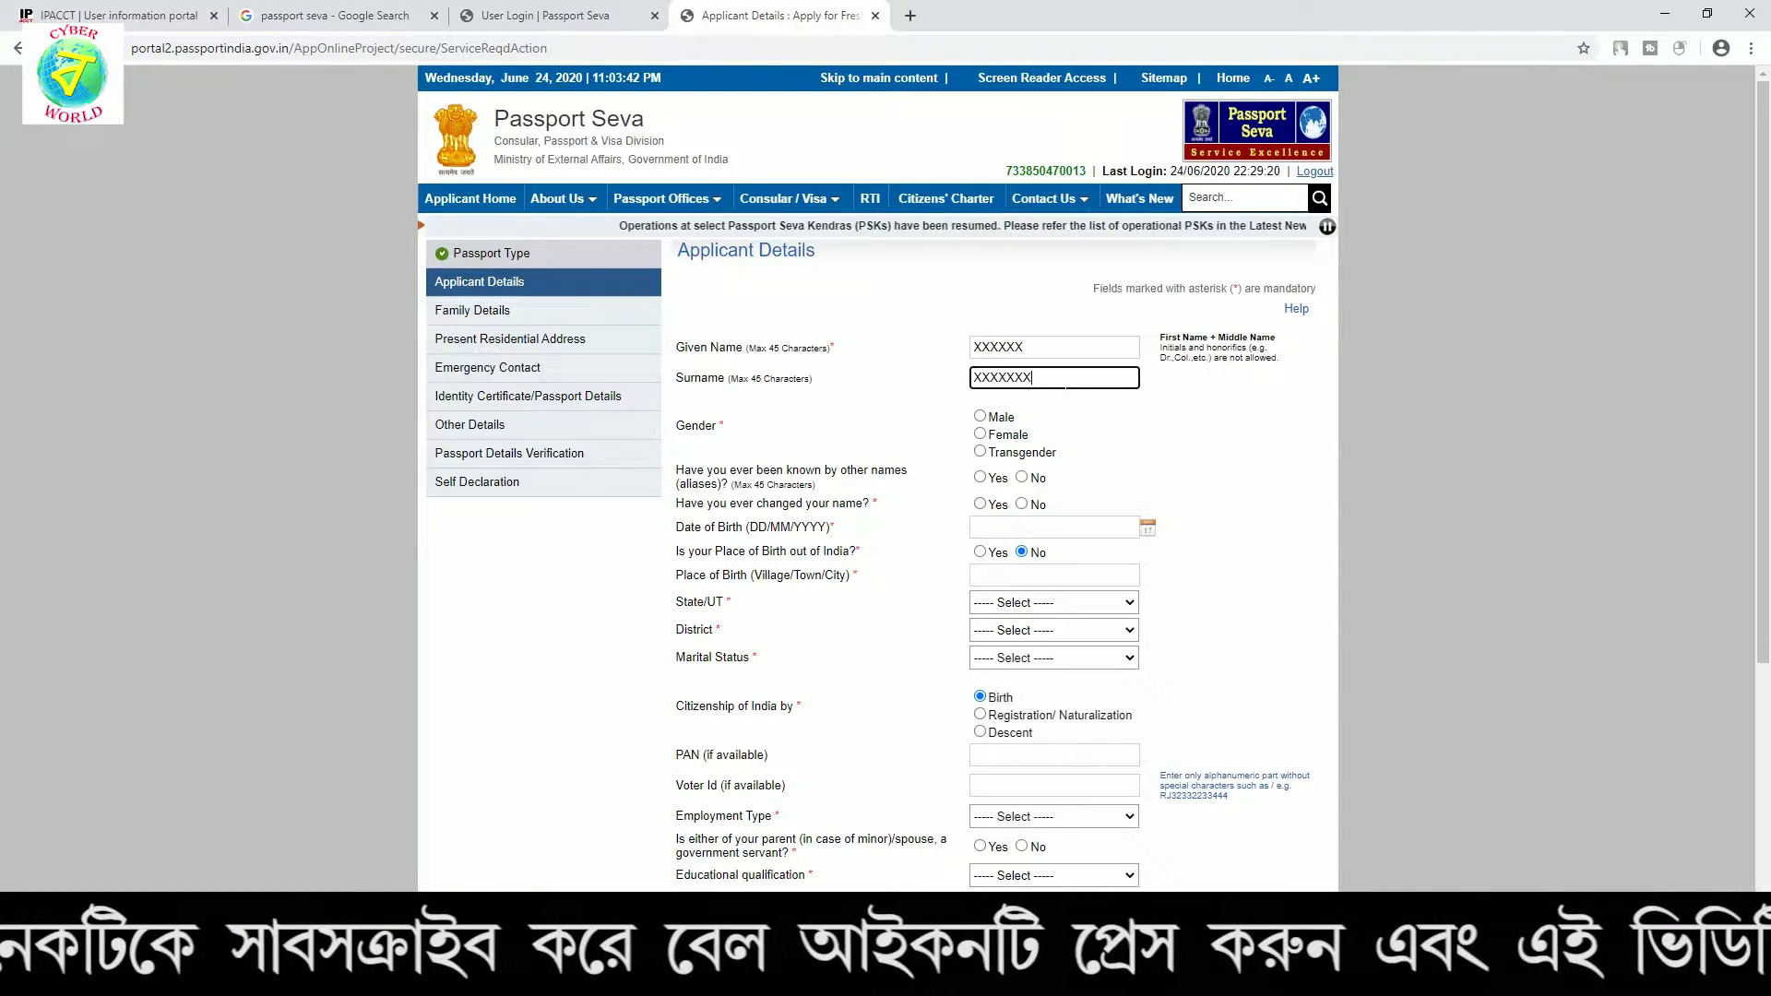
click(980, 417)
scroll(1036, 461, down, 1)
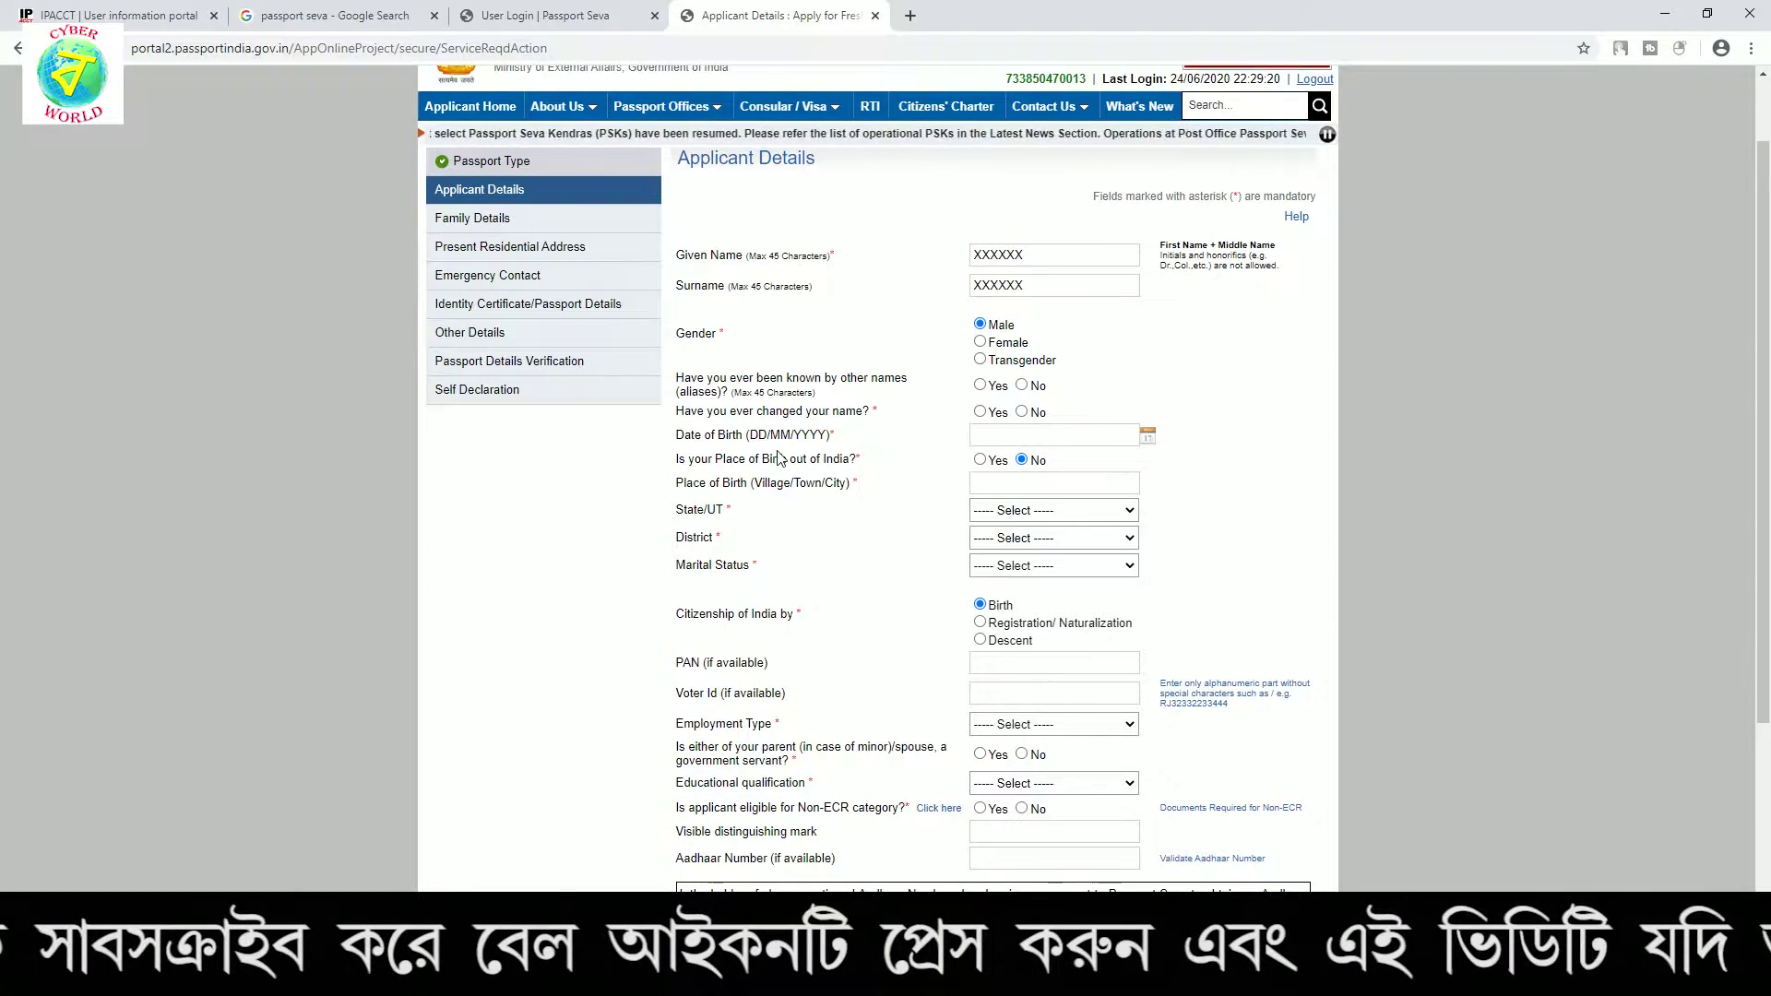
click(1147, 435)
click(1097, 464)
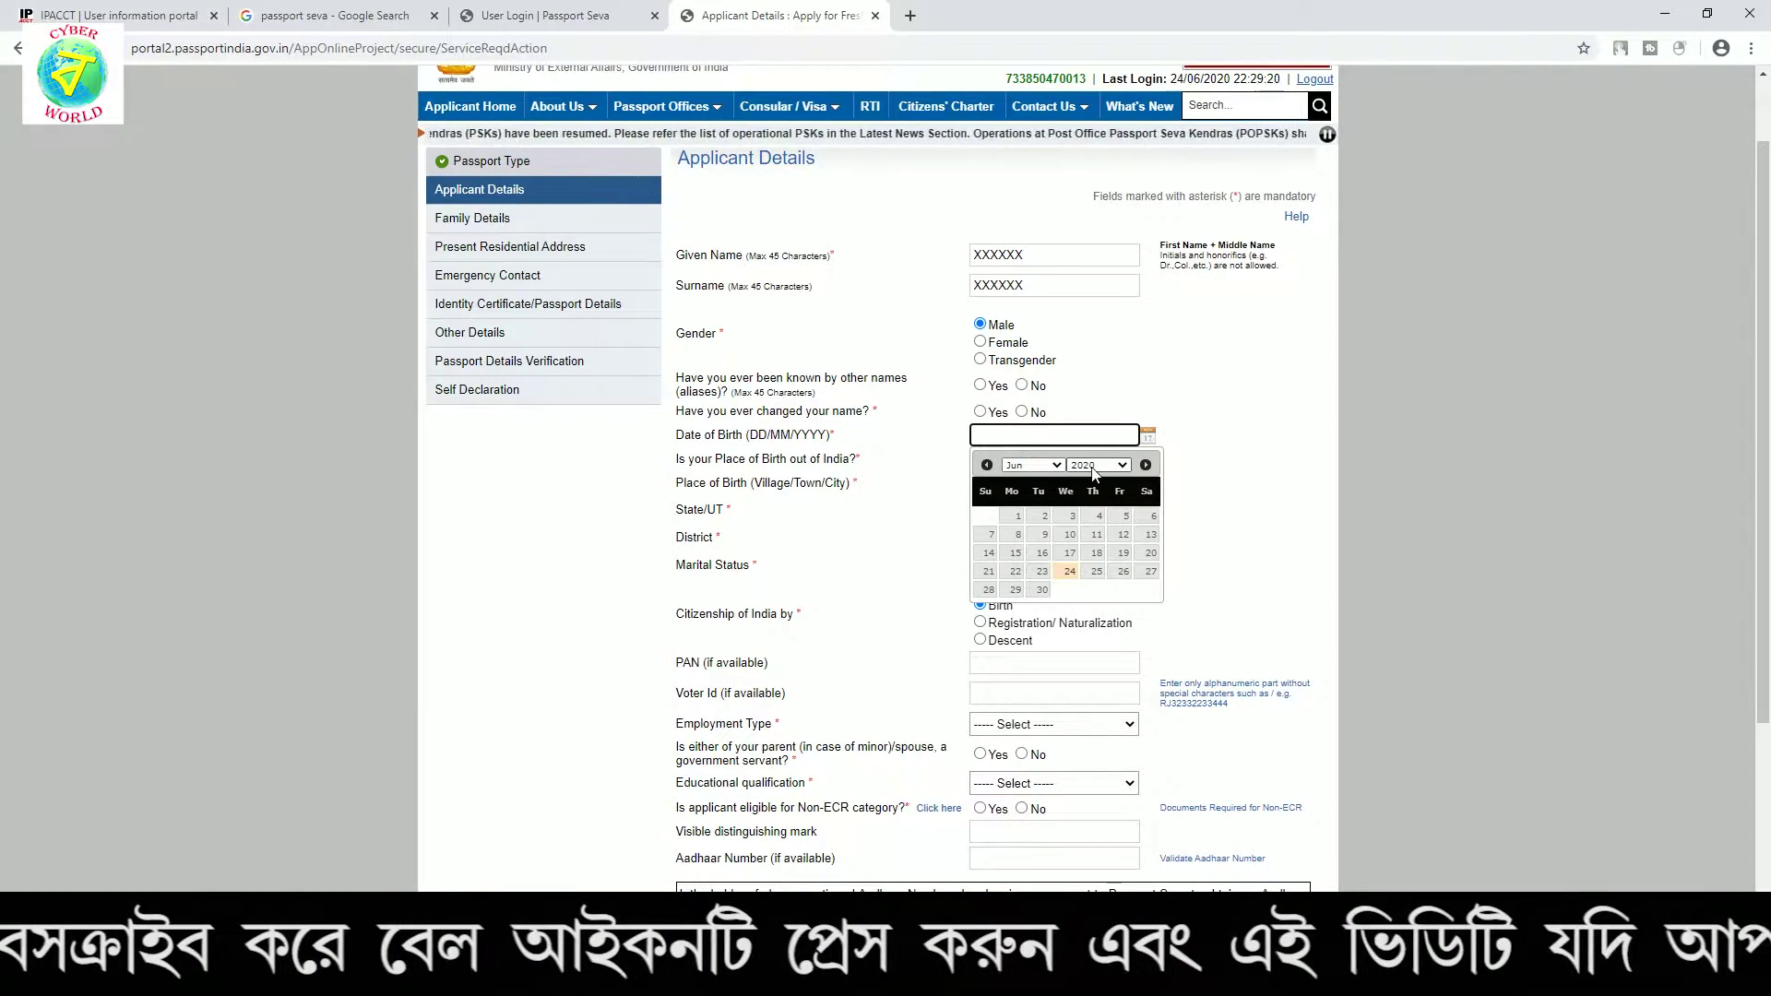
scroll(1098, 554, up, 5)
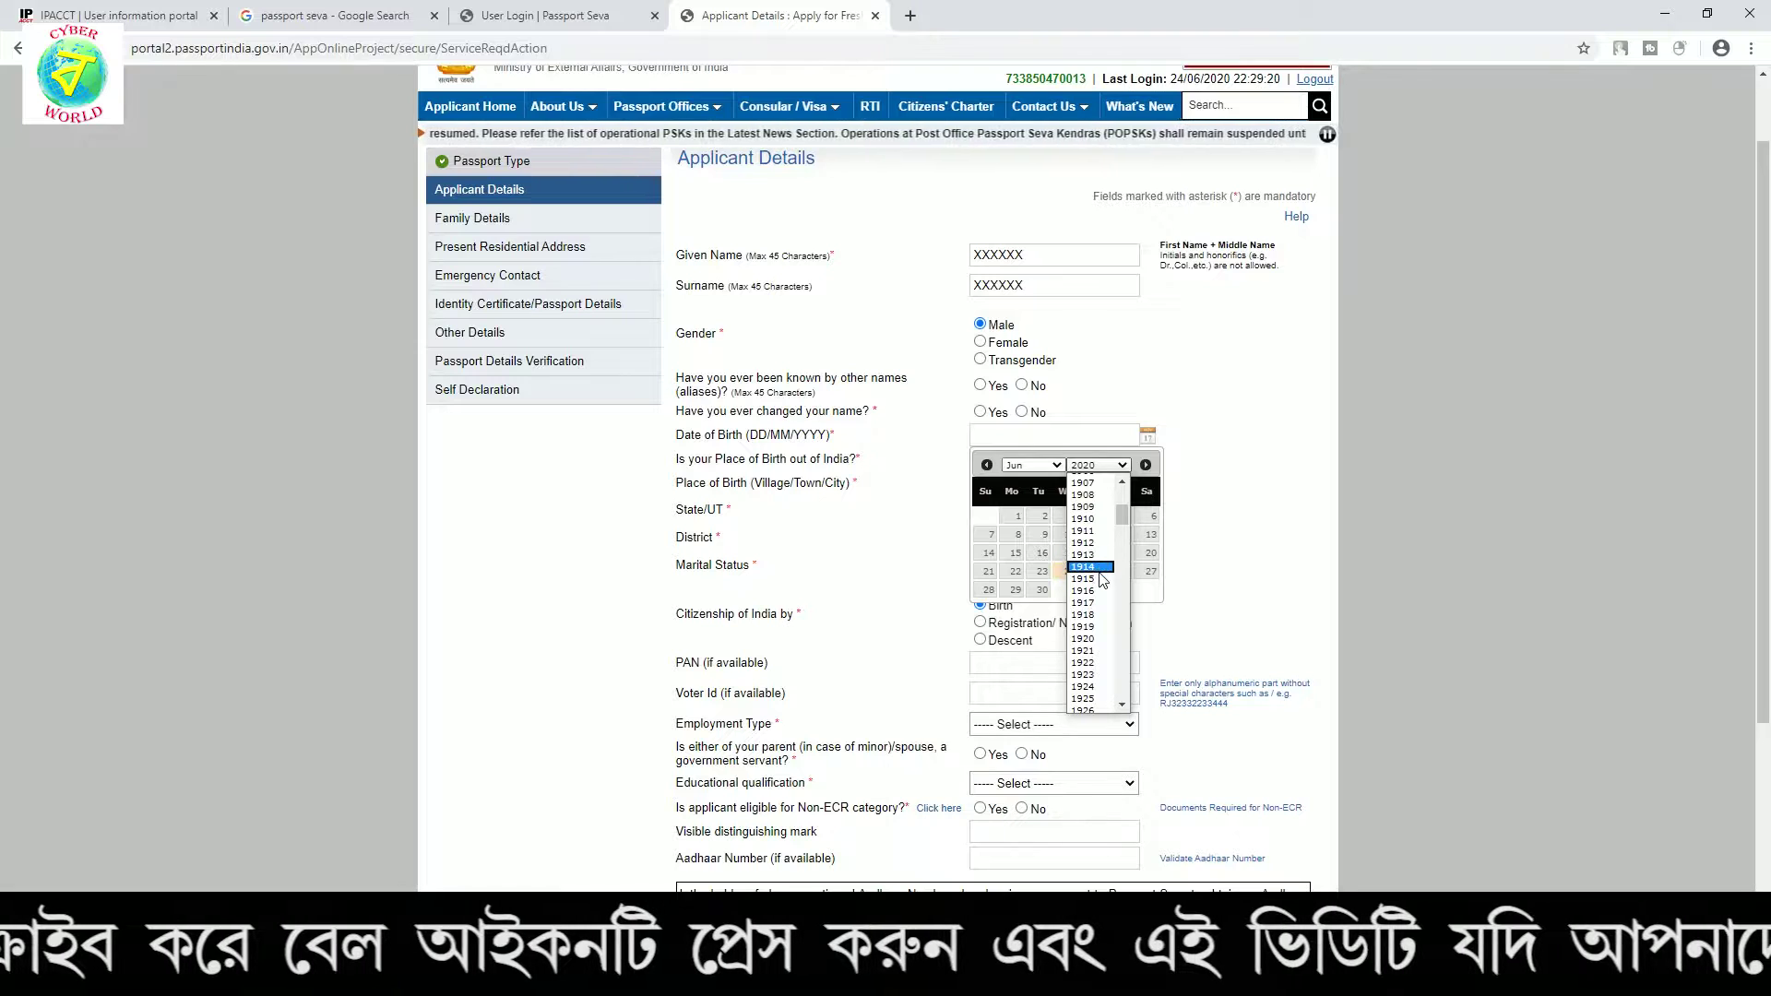
click(1084, 591)
click(1065, 535)
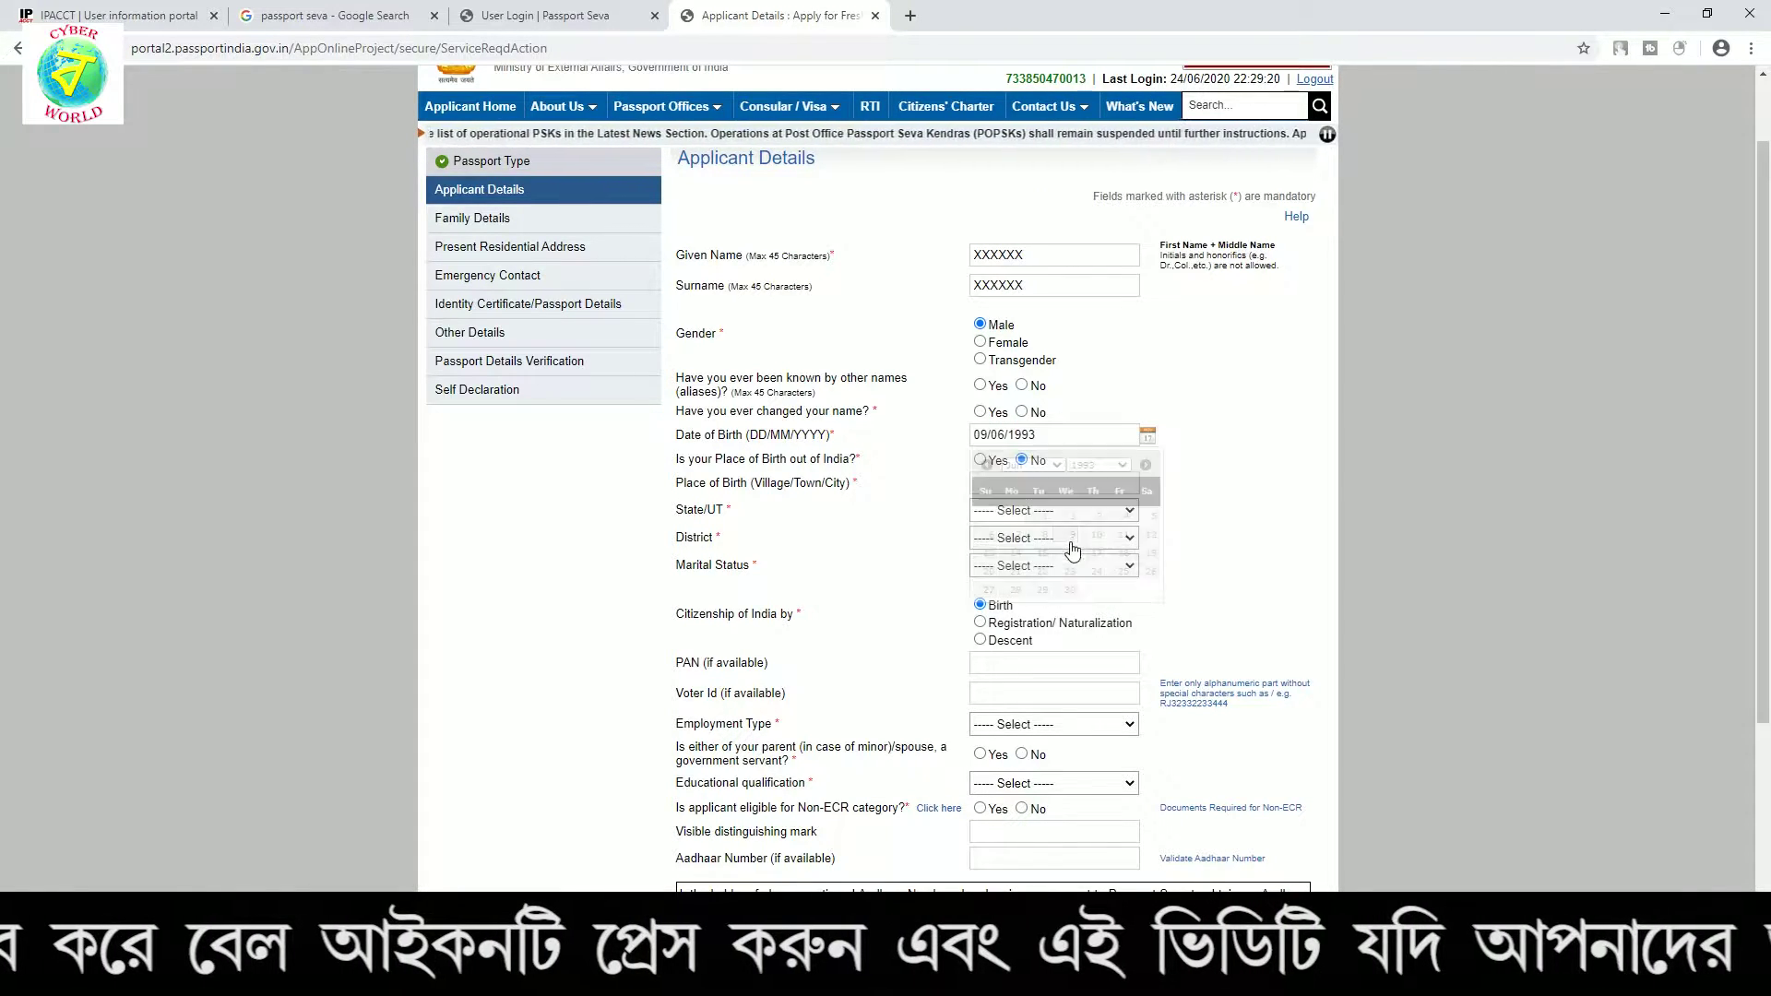
Enter the place of birth and choose West Bengal, Bidhannagar district and Single marital status
drag(685, 465, 841, 463)
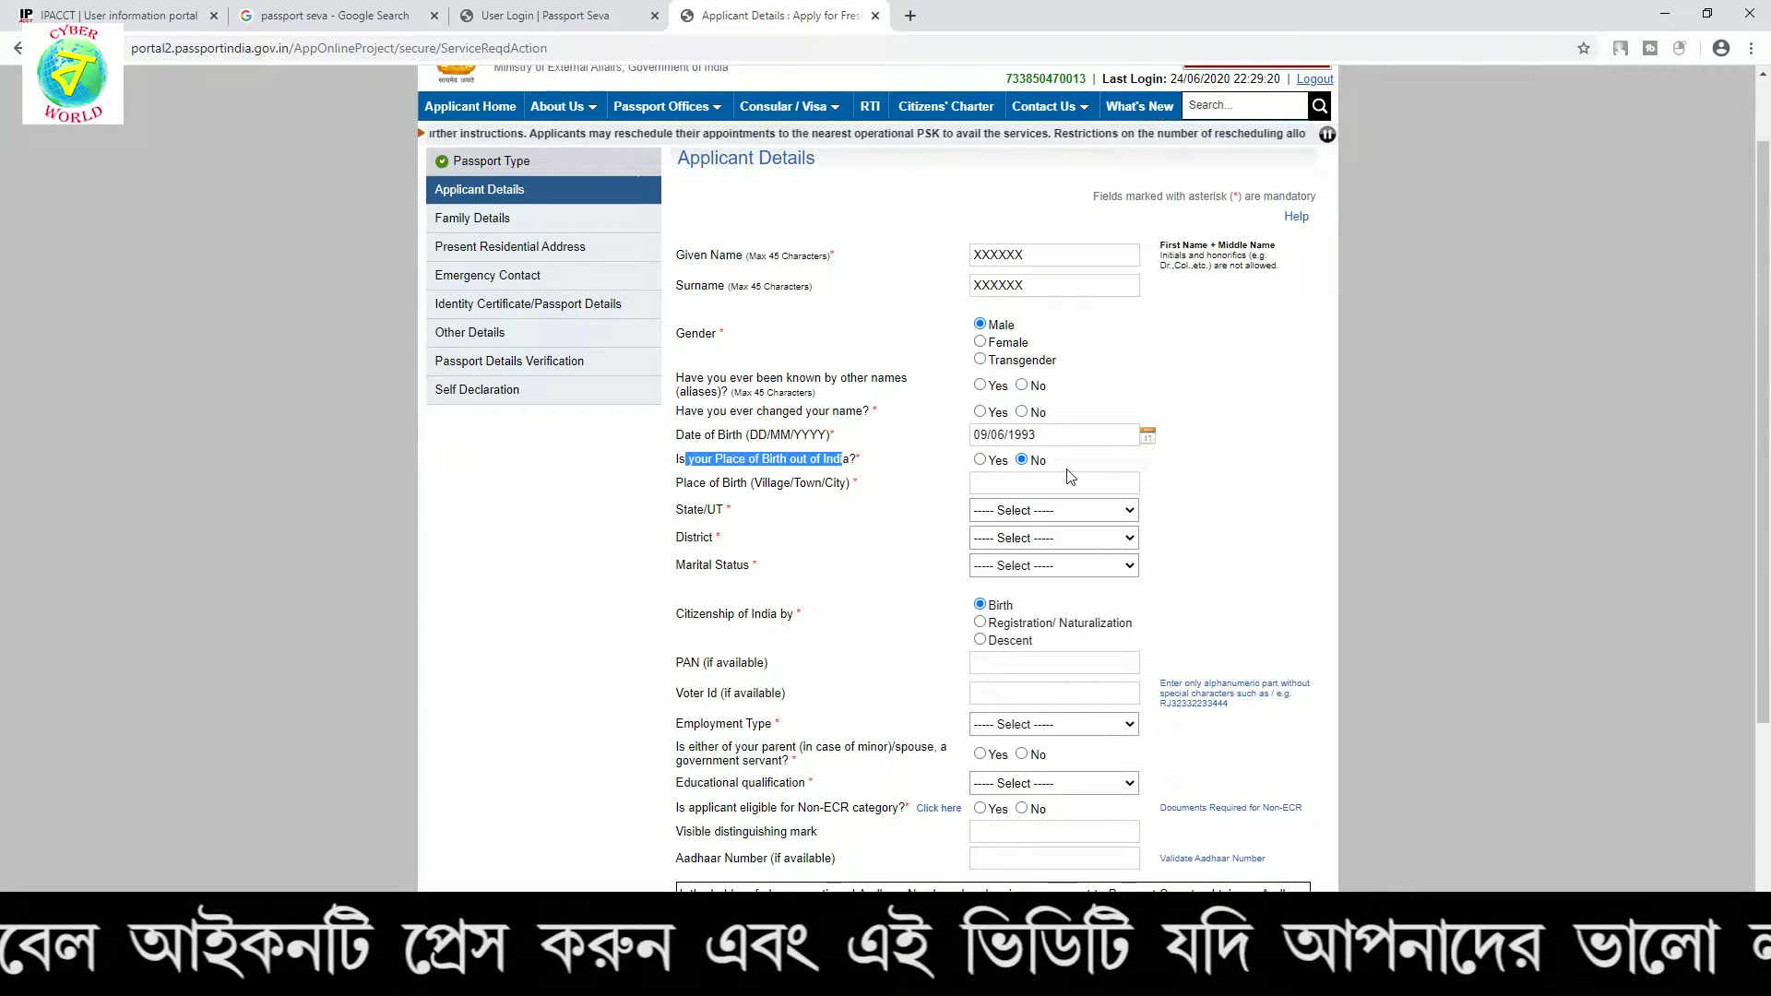
click(828, 509)
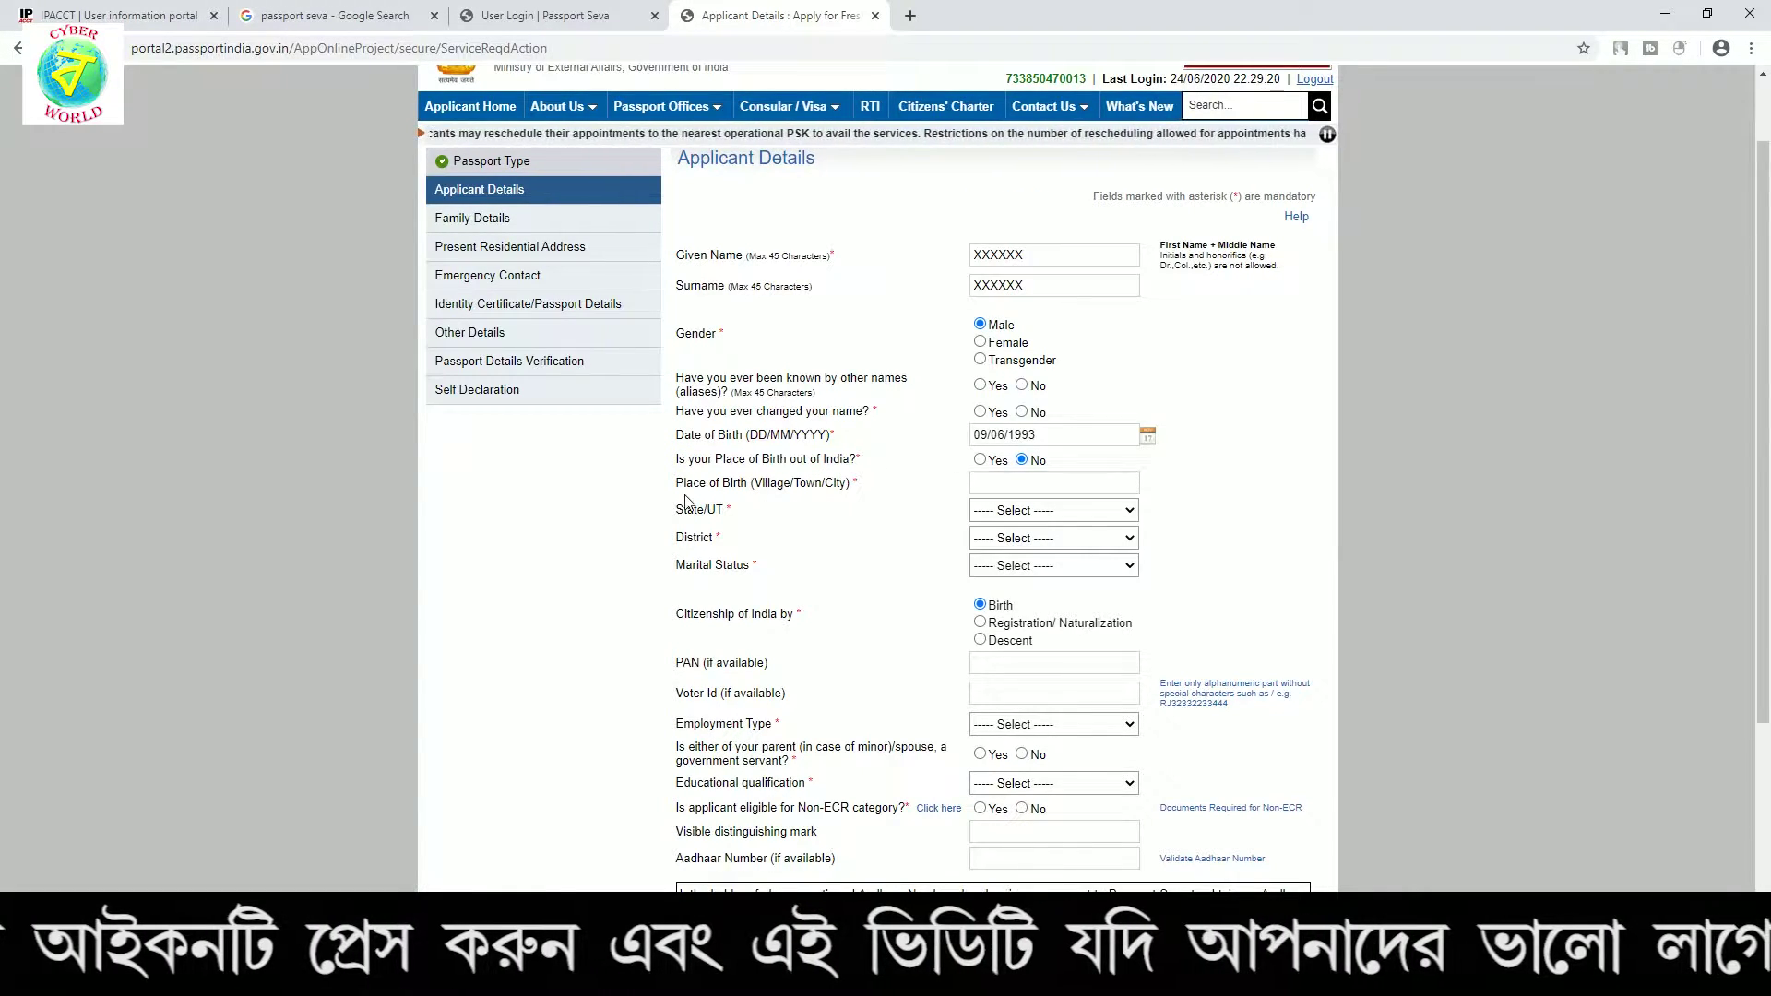
click(1072, 483)
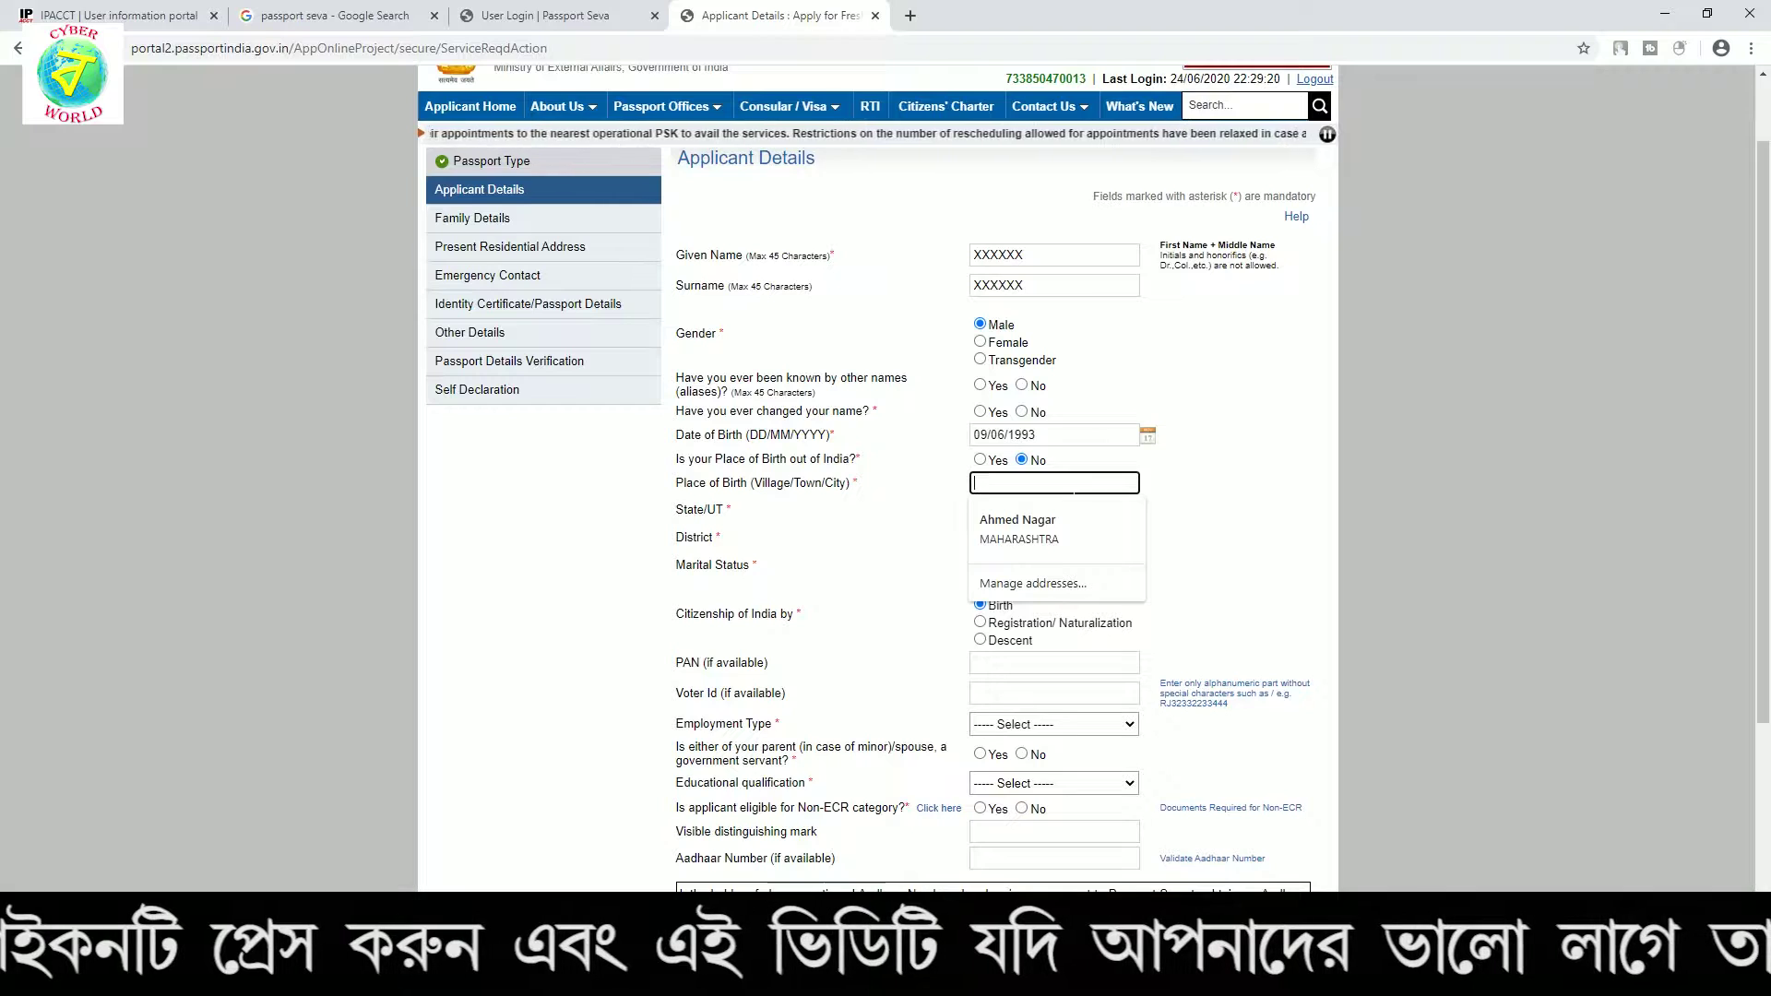
key(Escape)
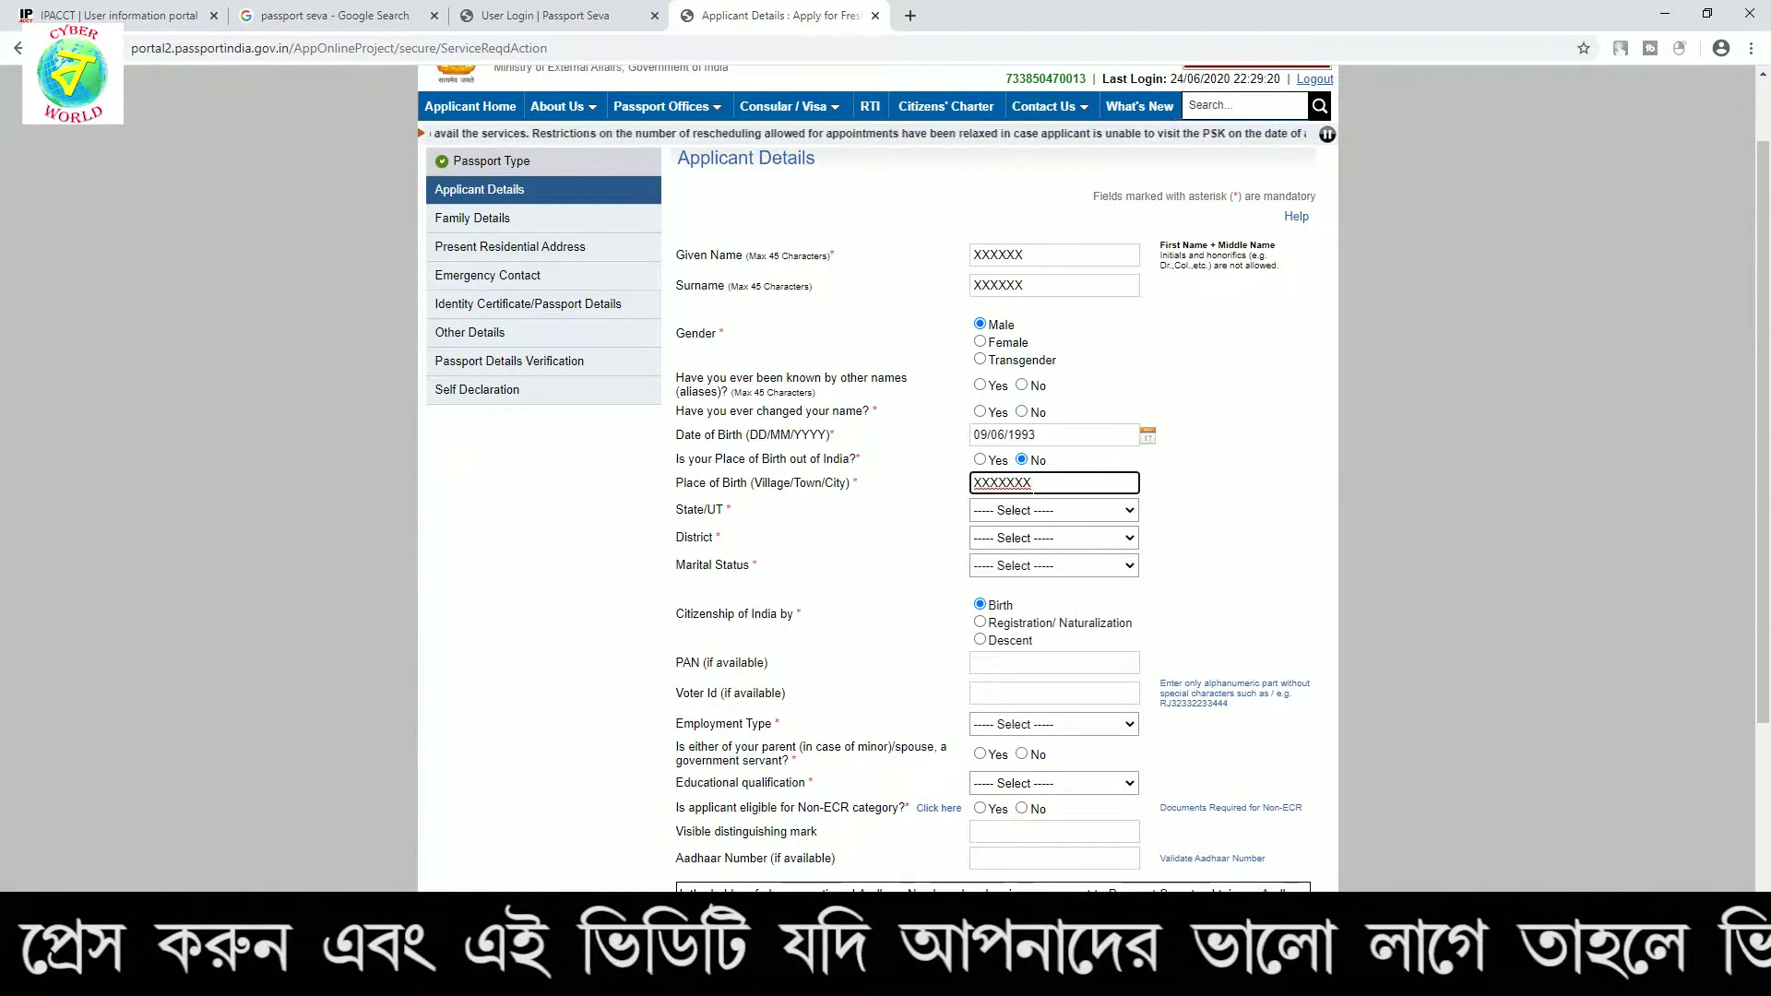
click(1022, 513)
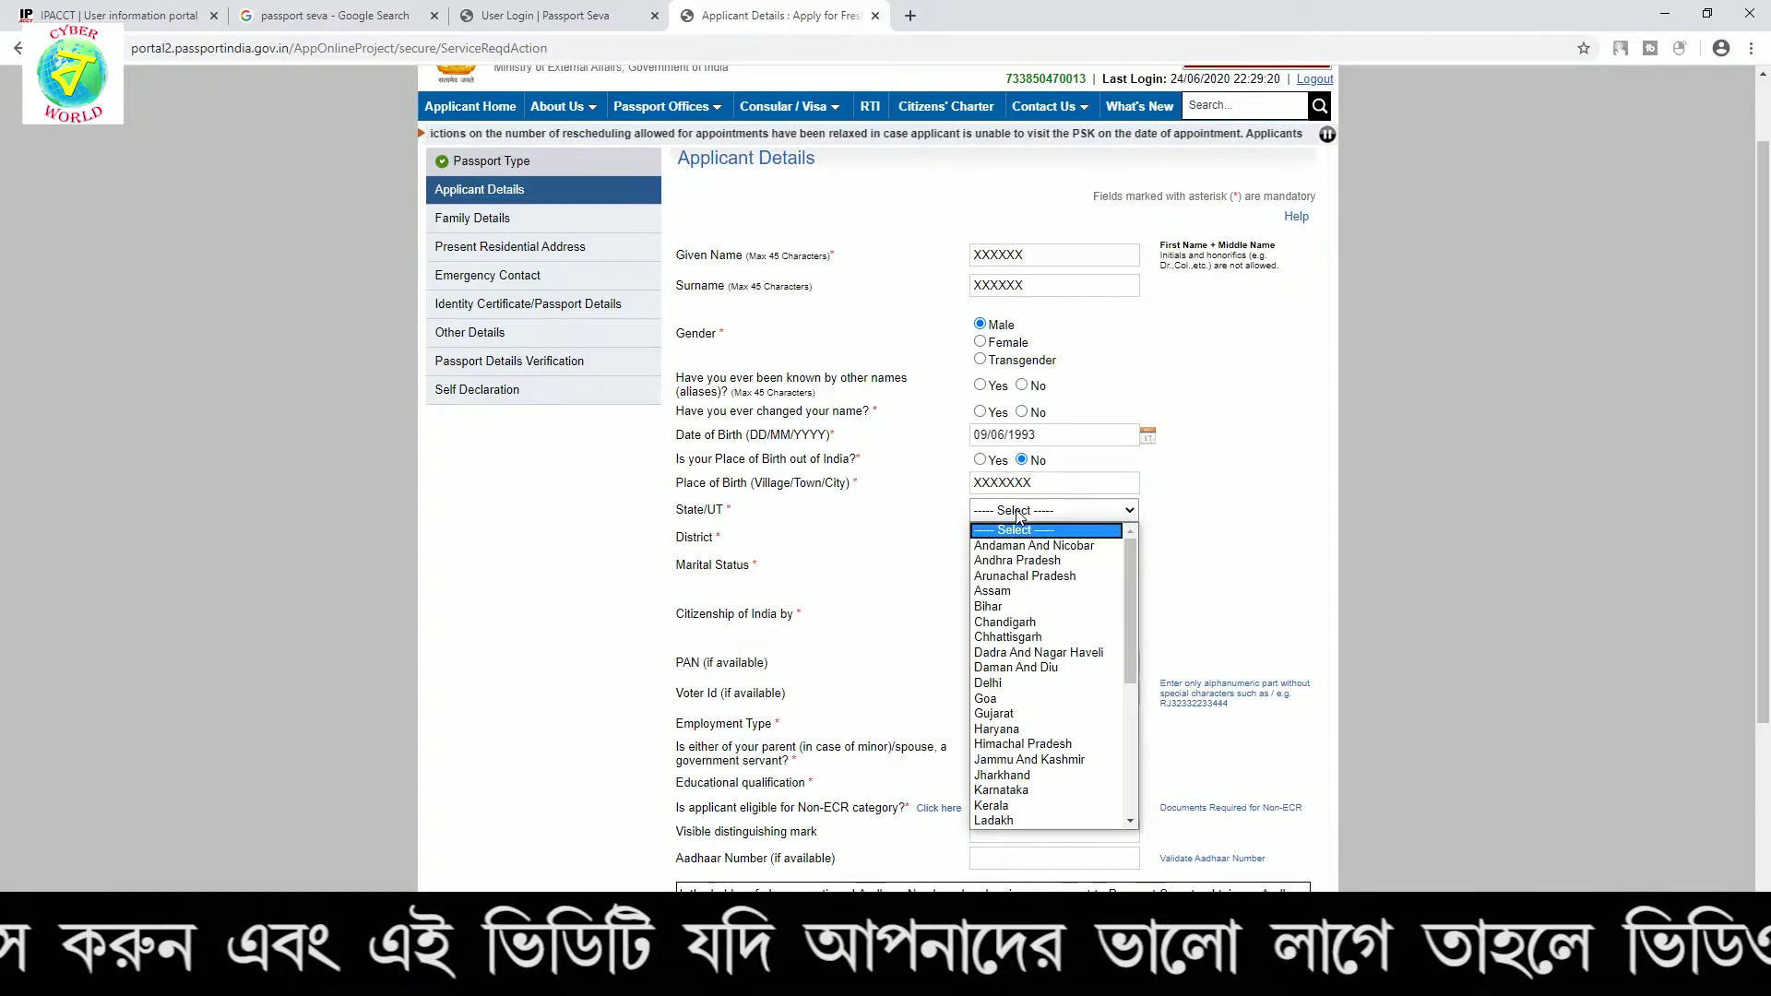
key(w)
key(Return)
click(990, 542)
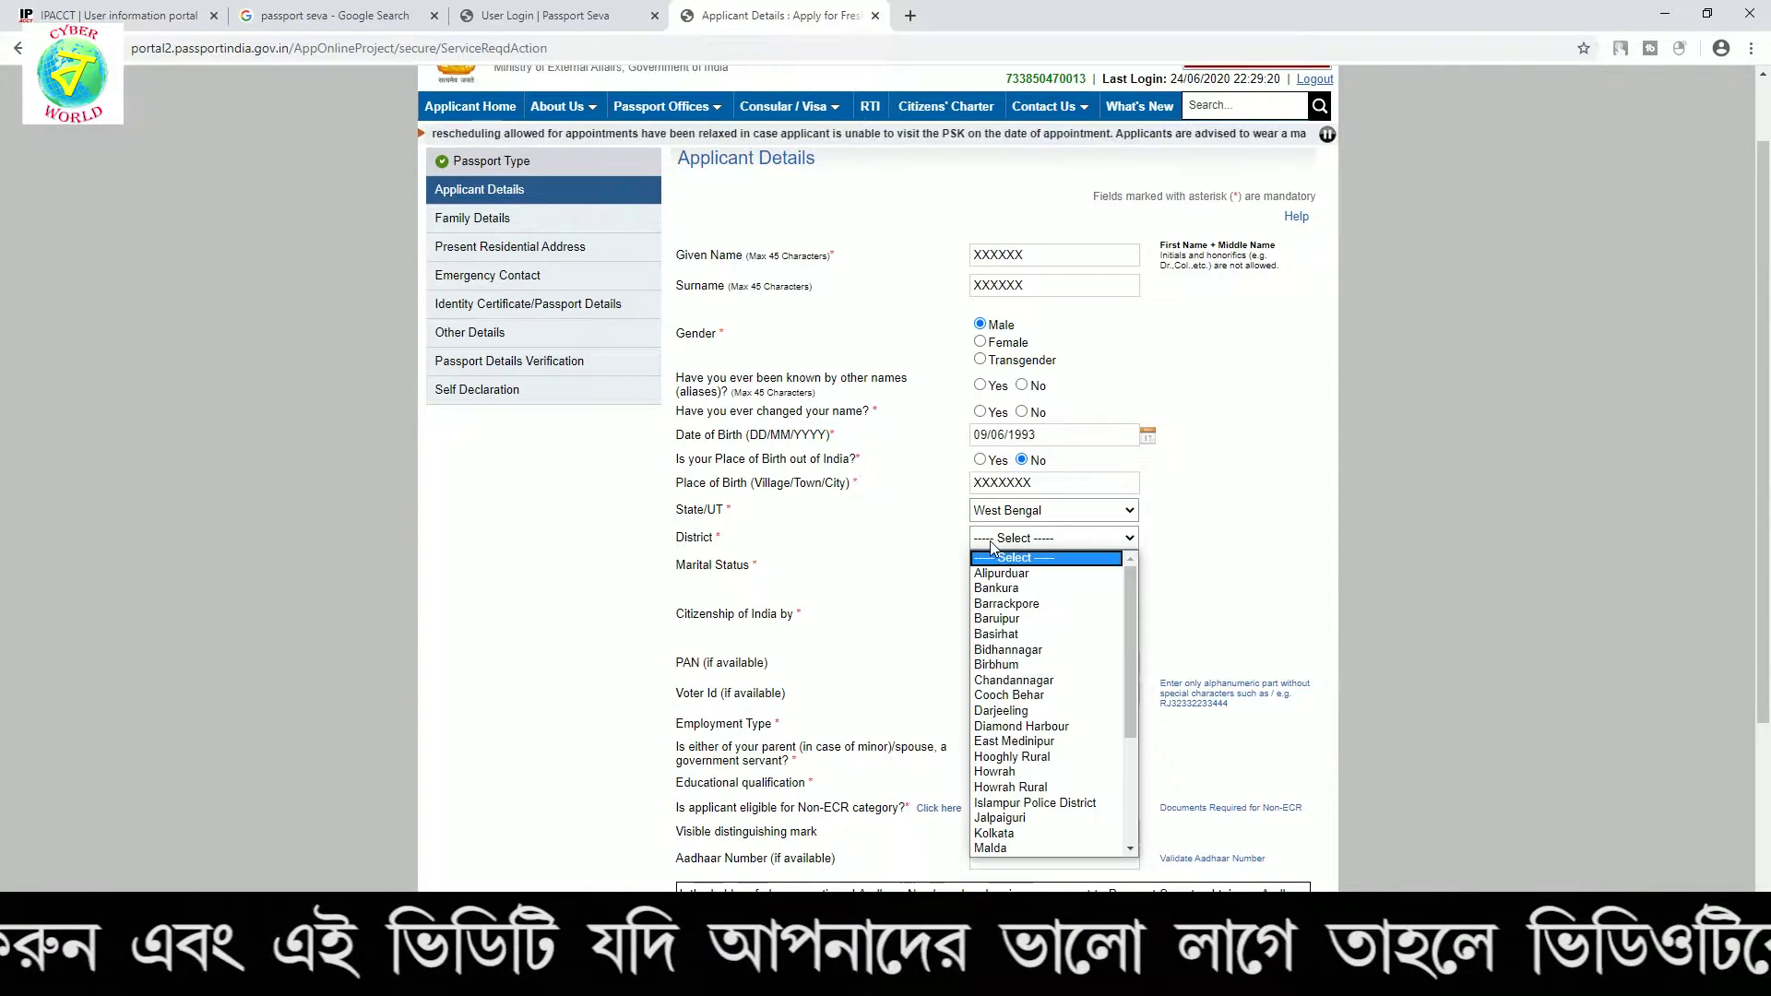
click(1009, 654)
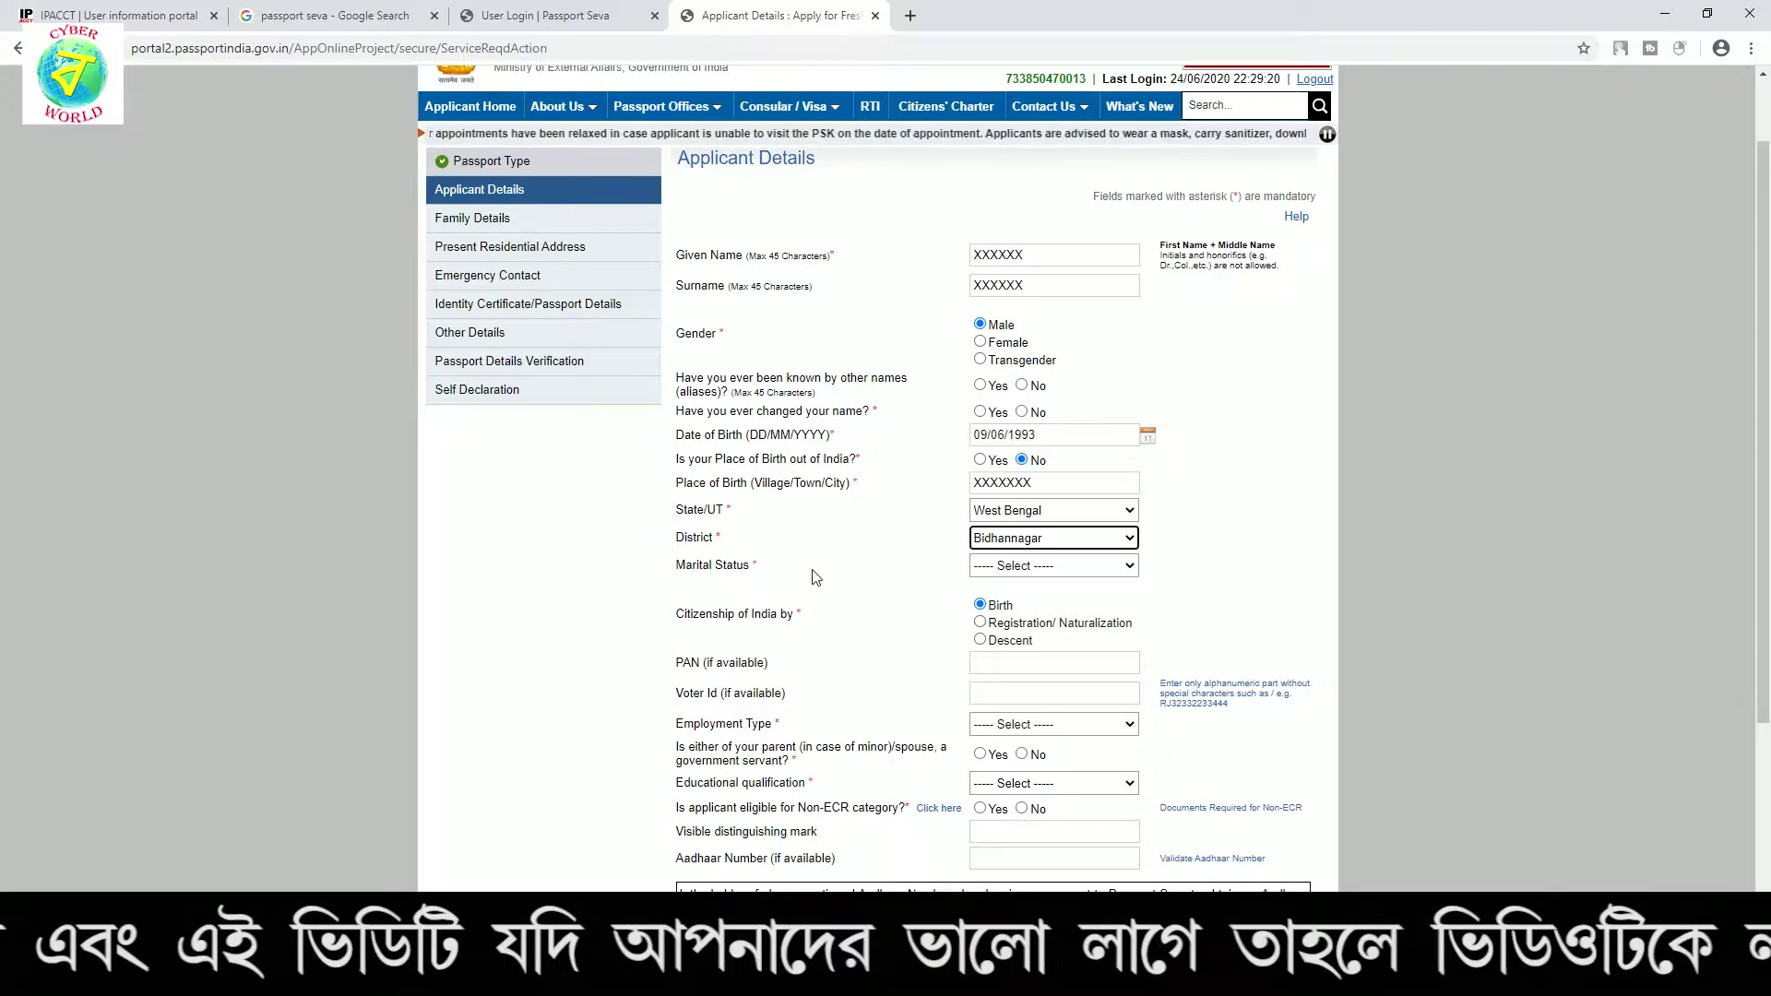
click(1020, 569)
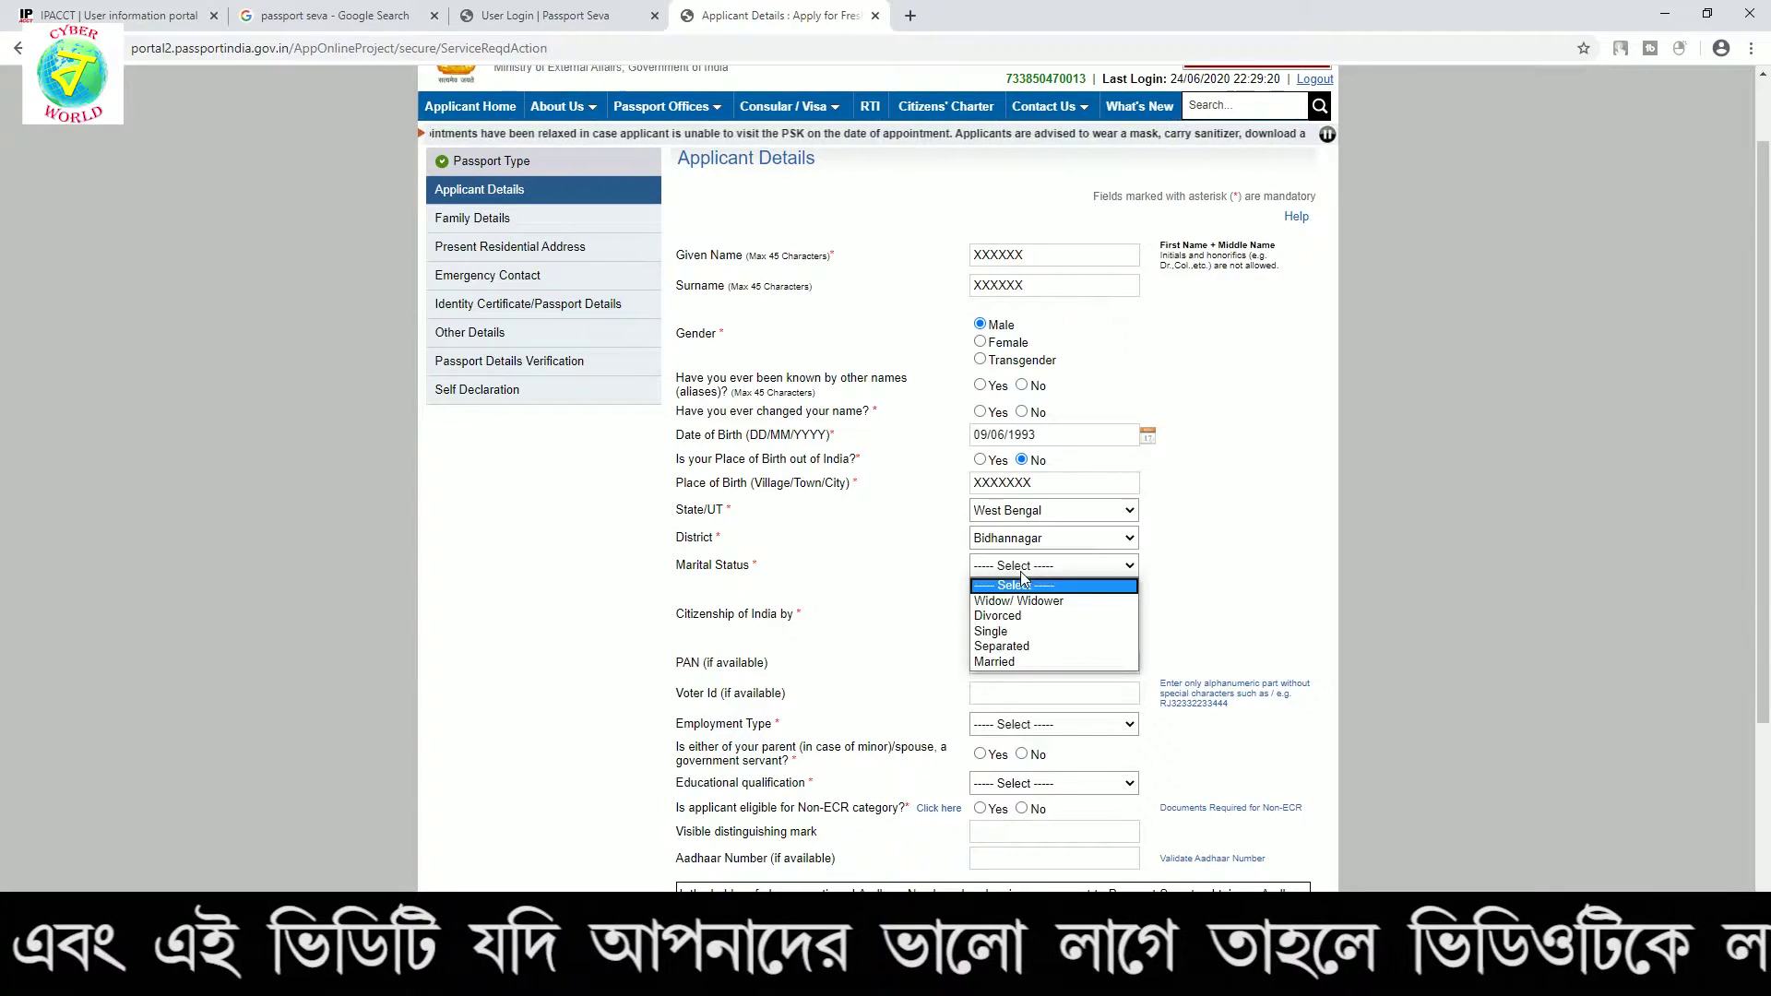
click(1031, 632)
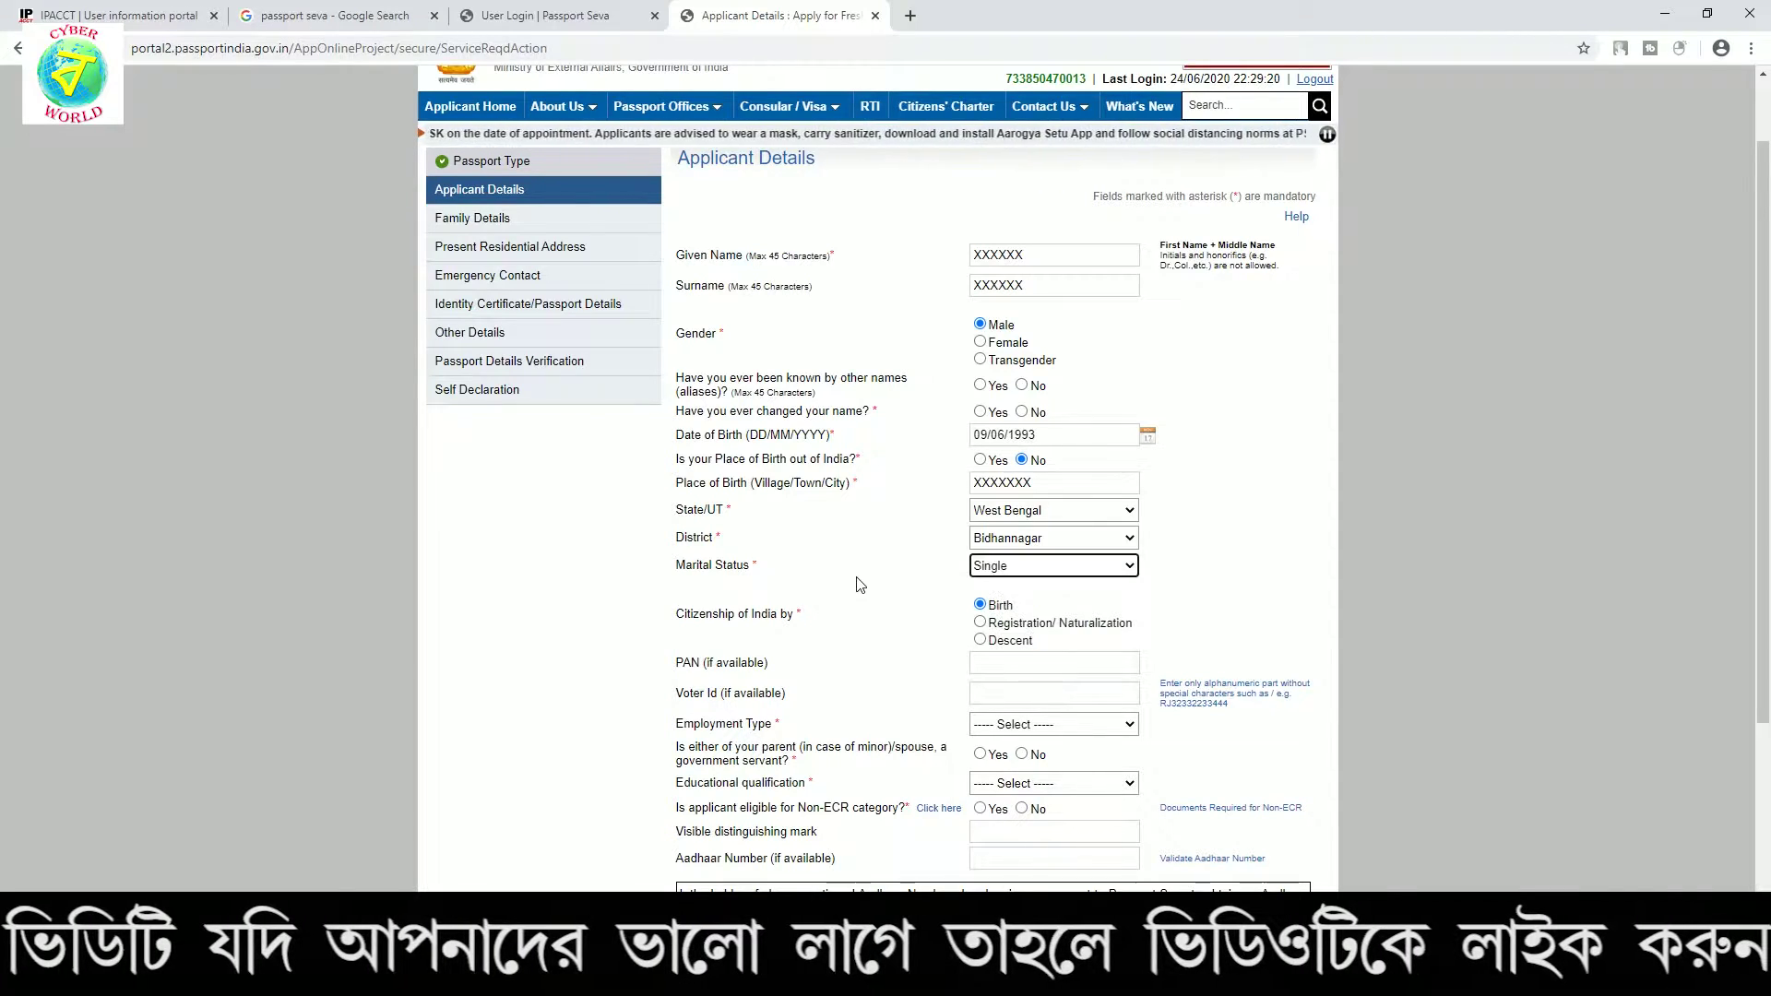
Confirm citizenship by Birth and leave the optional PAN and Voter Id fields blank
scroll(859, 583, down, 2)
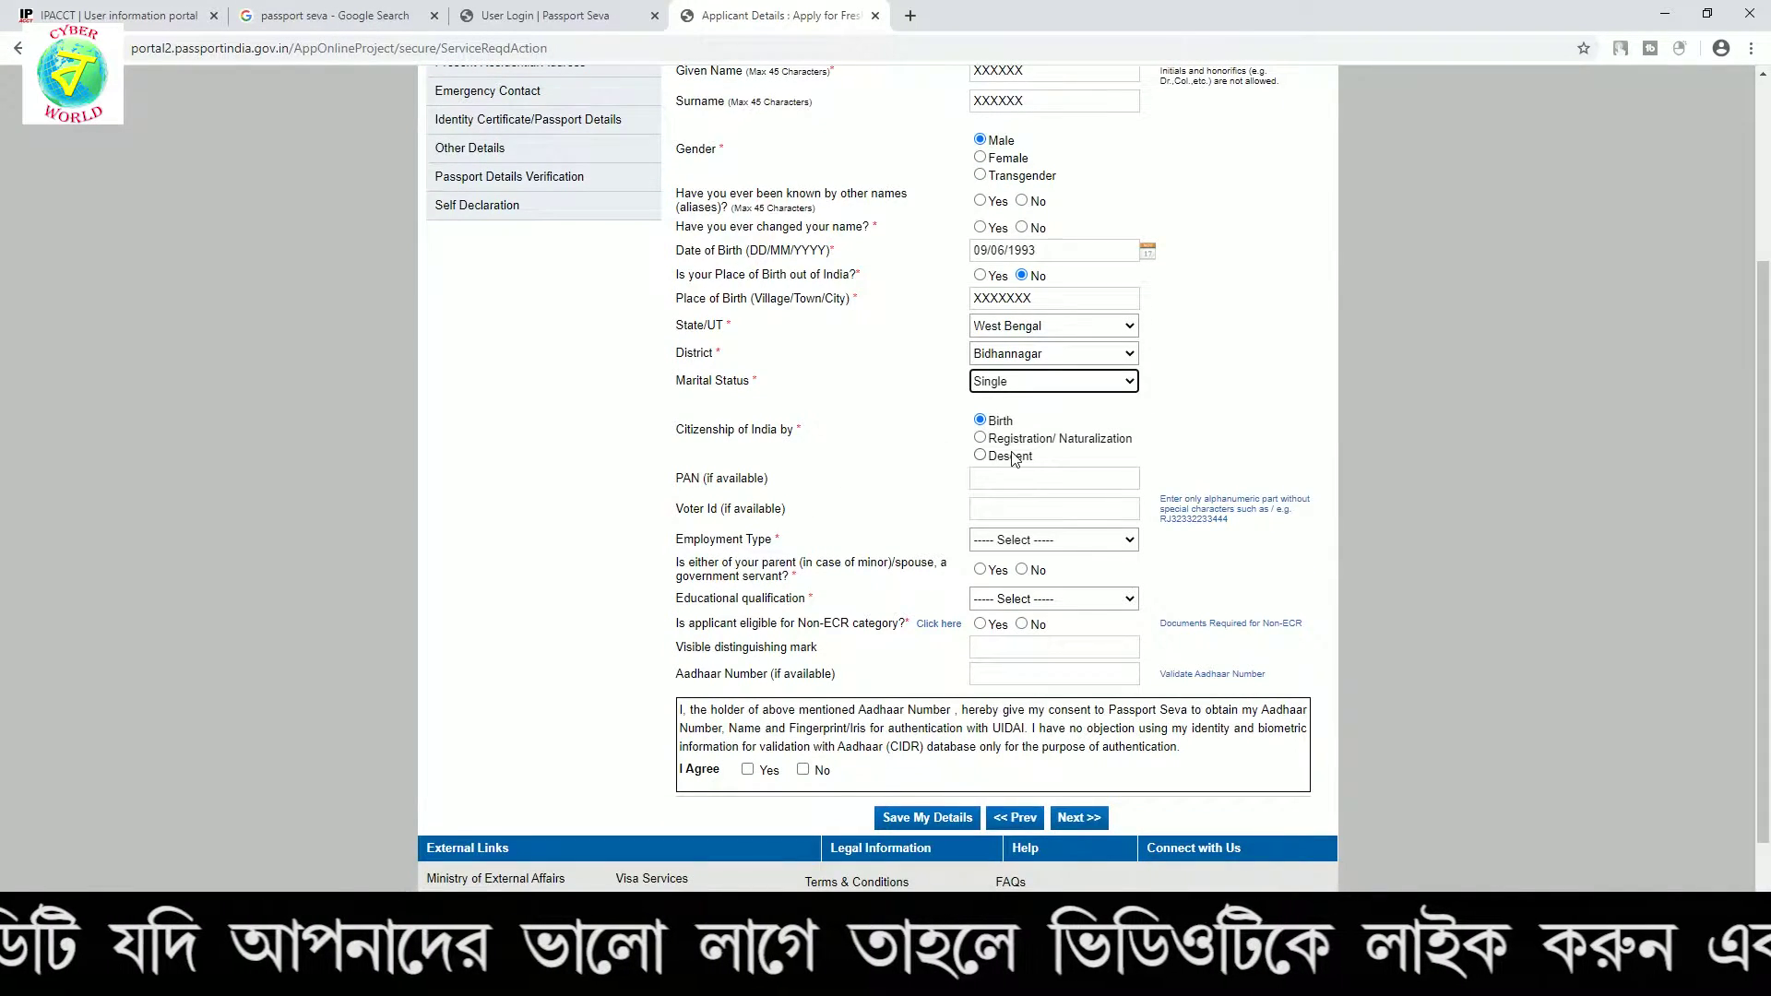
click(1040, 424)
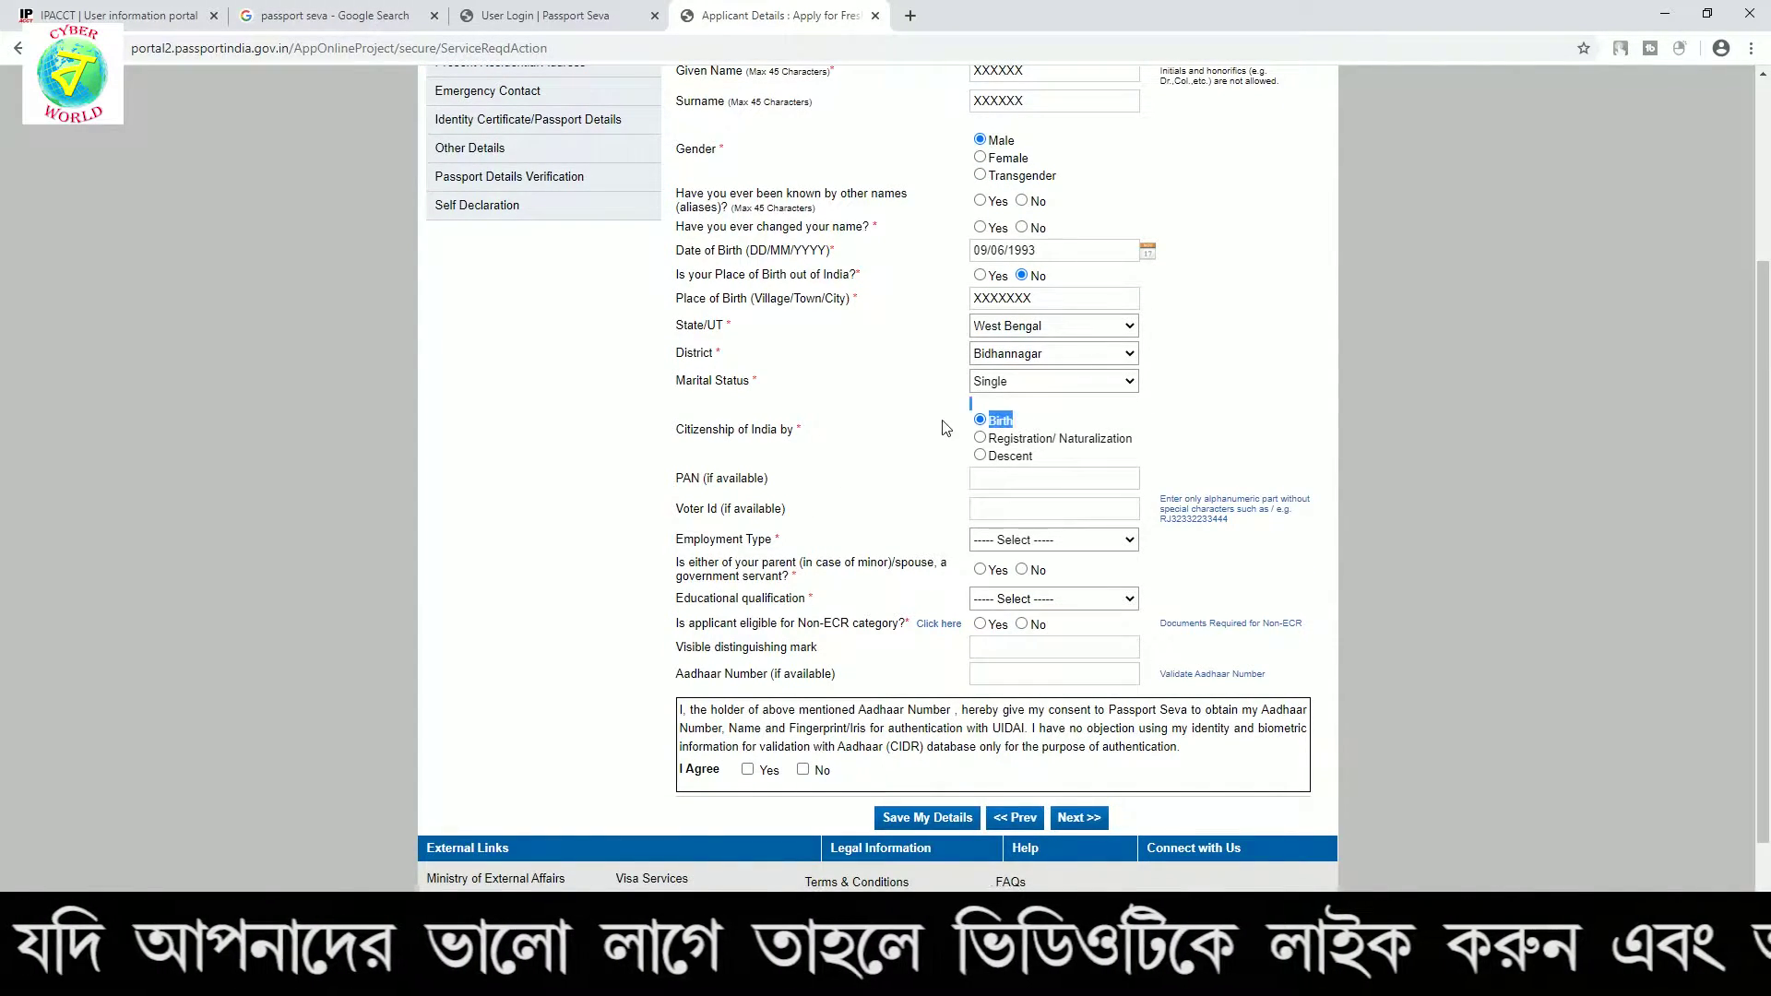
scroll(921, 433, down, 1)
click(1007, 385)
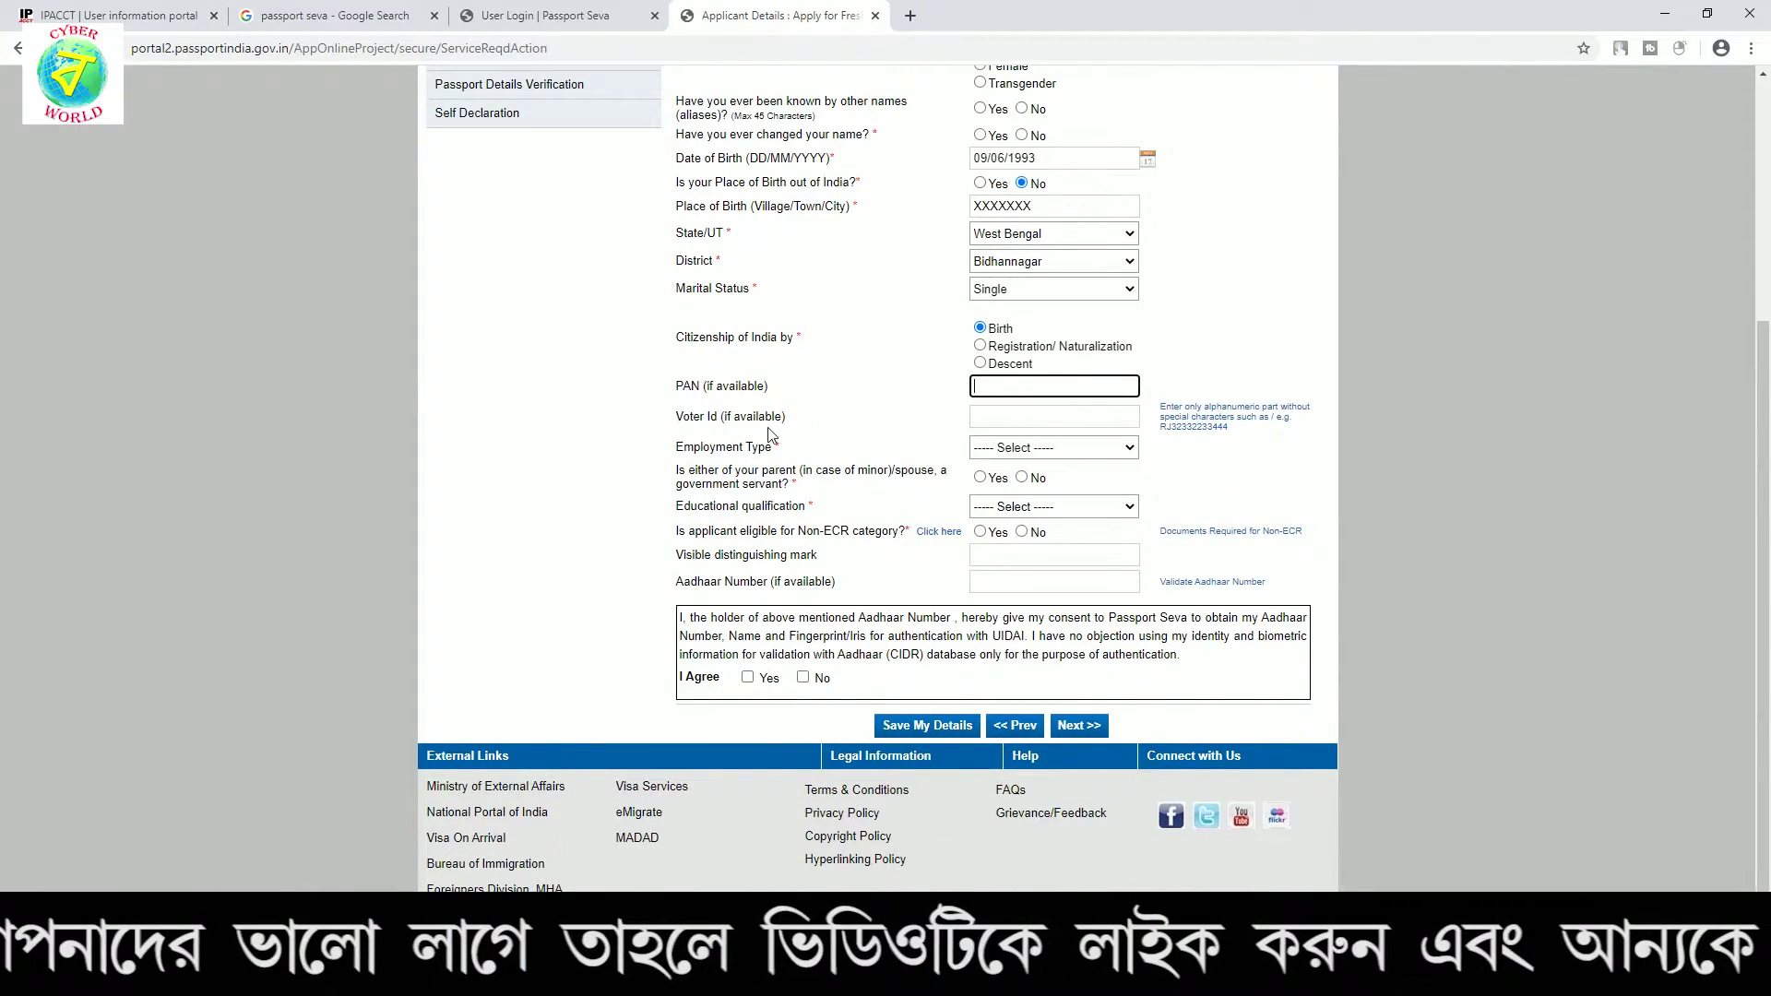
key(Tab)
click(896, 427)
scroll(909, 426, down, 1)
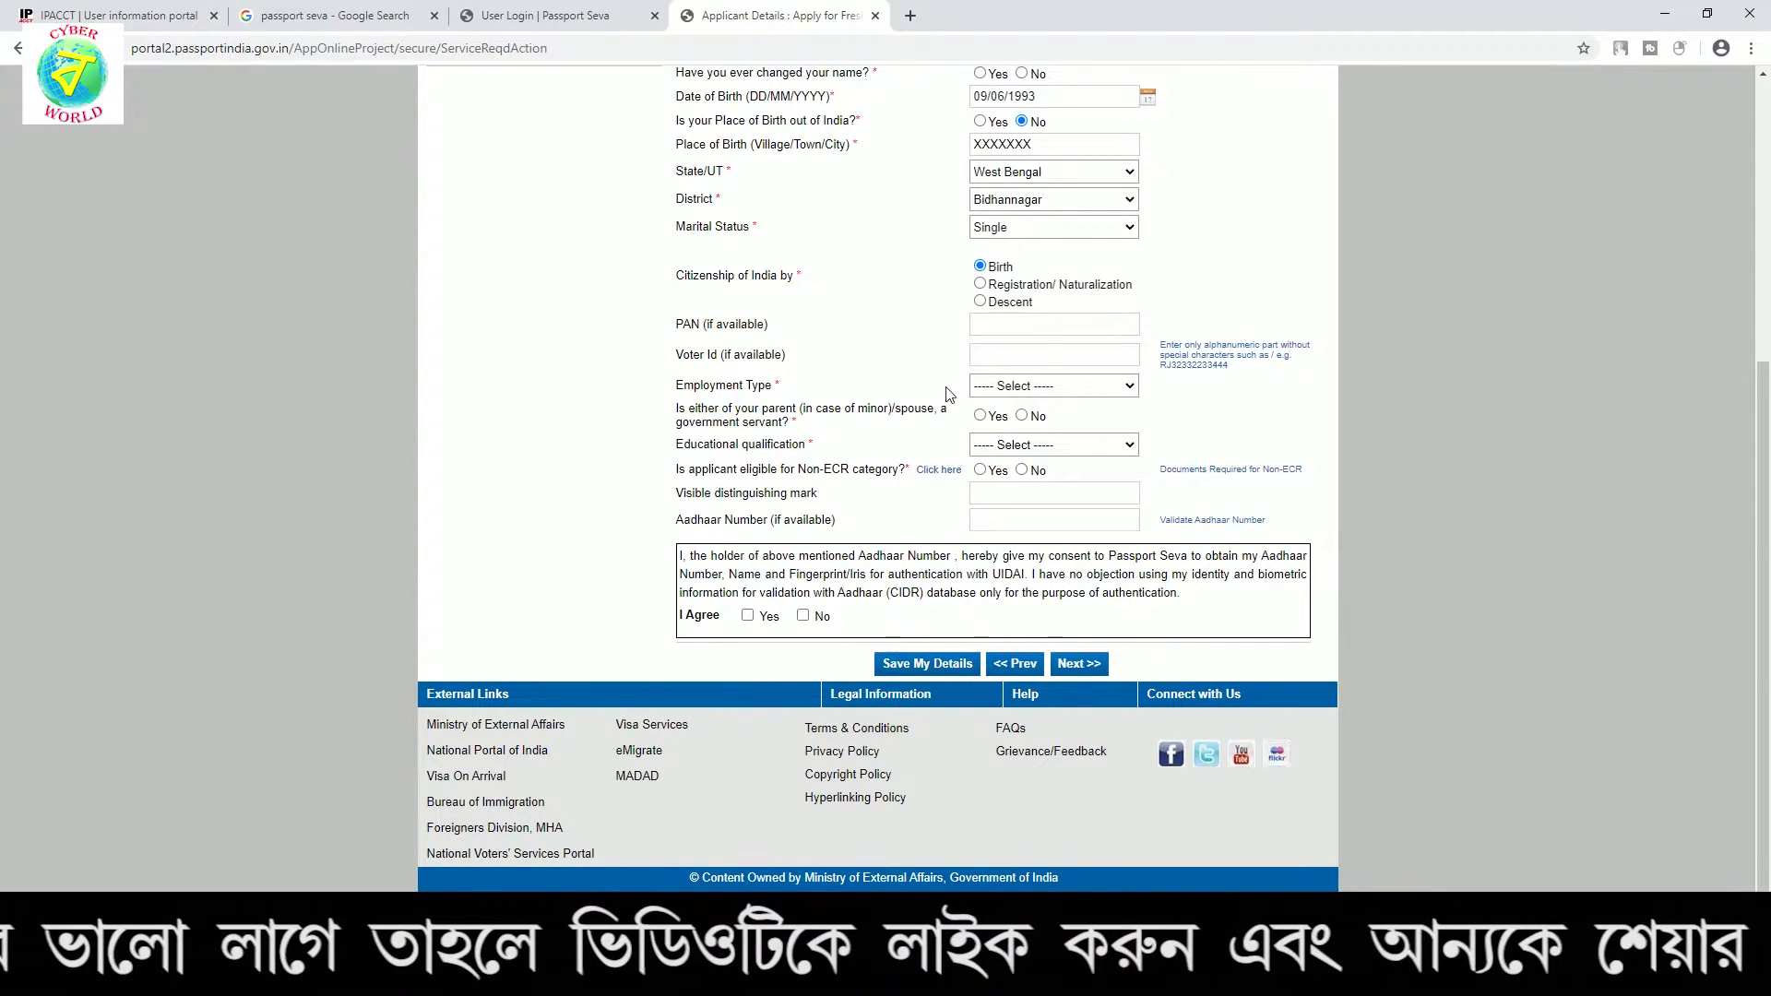
Set employment type to Others with parent not a government servant
click(986, 388)
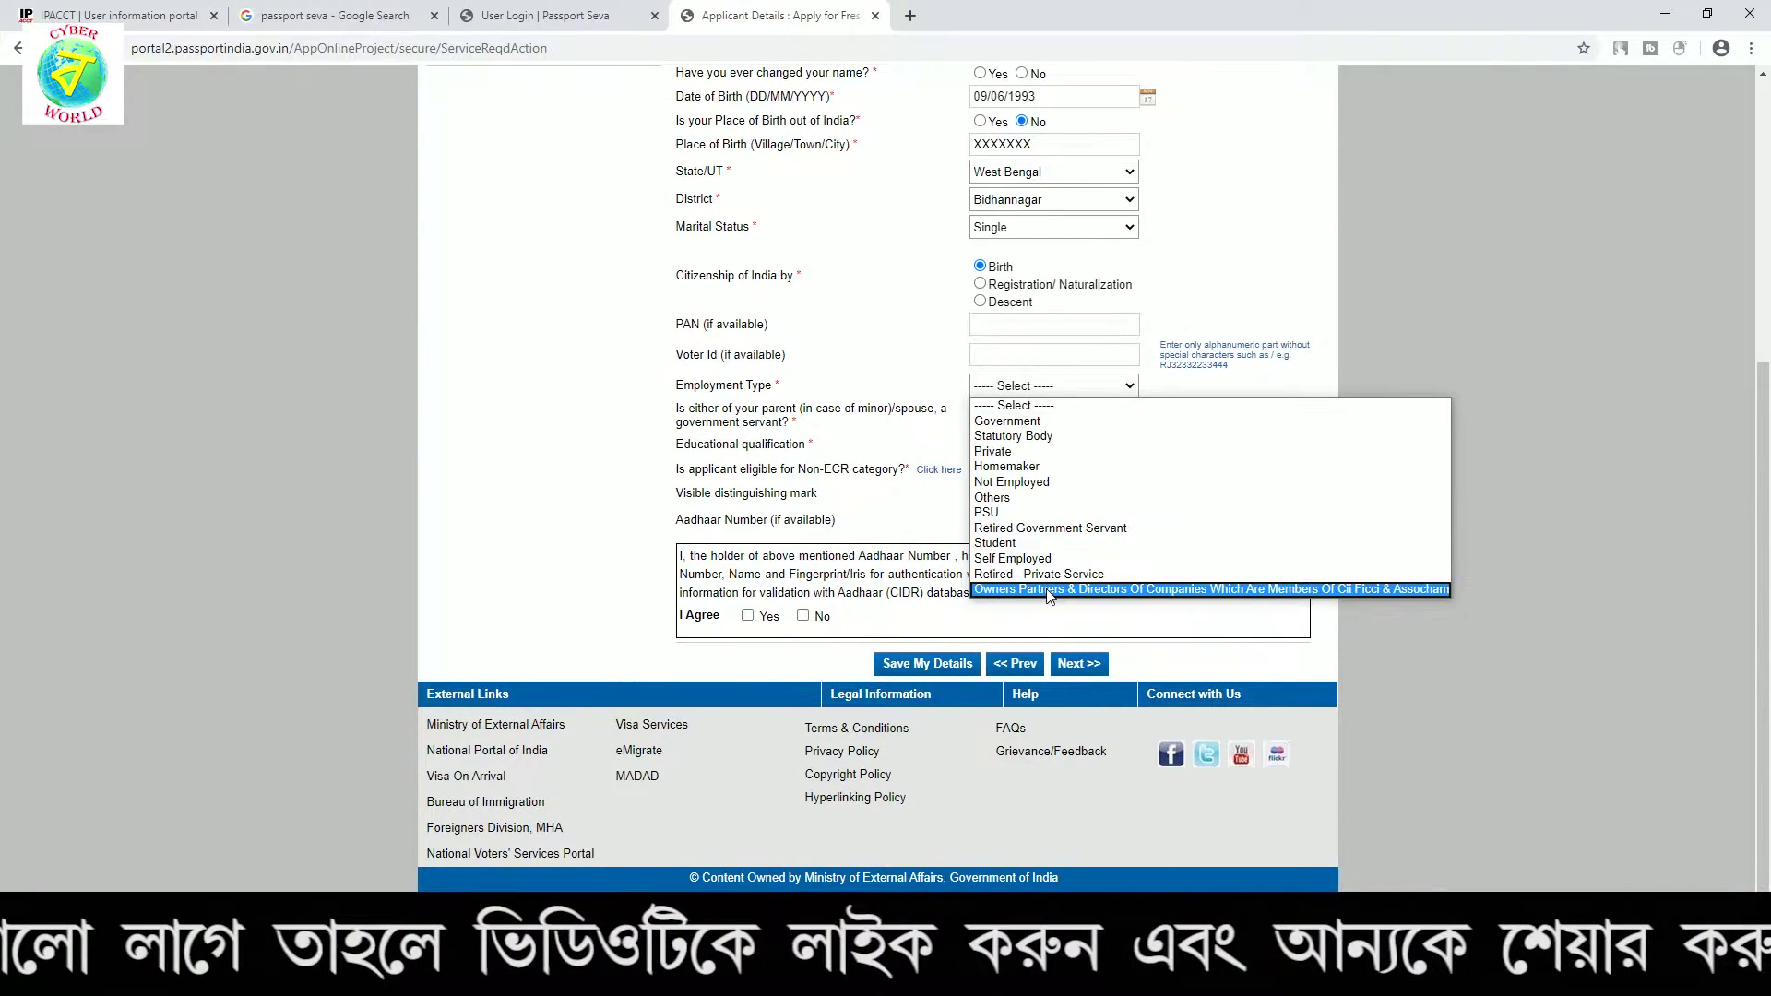
click(1039, 499)
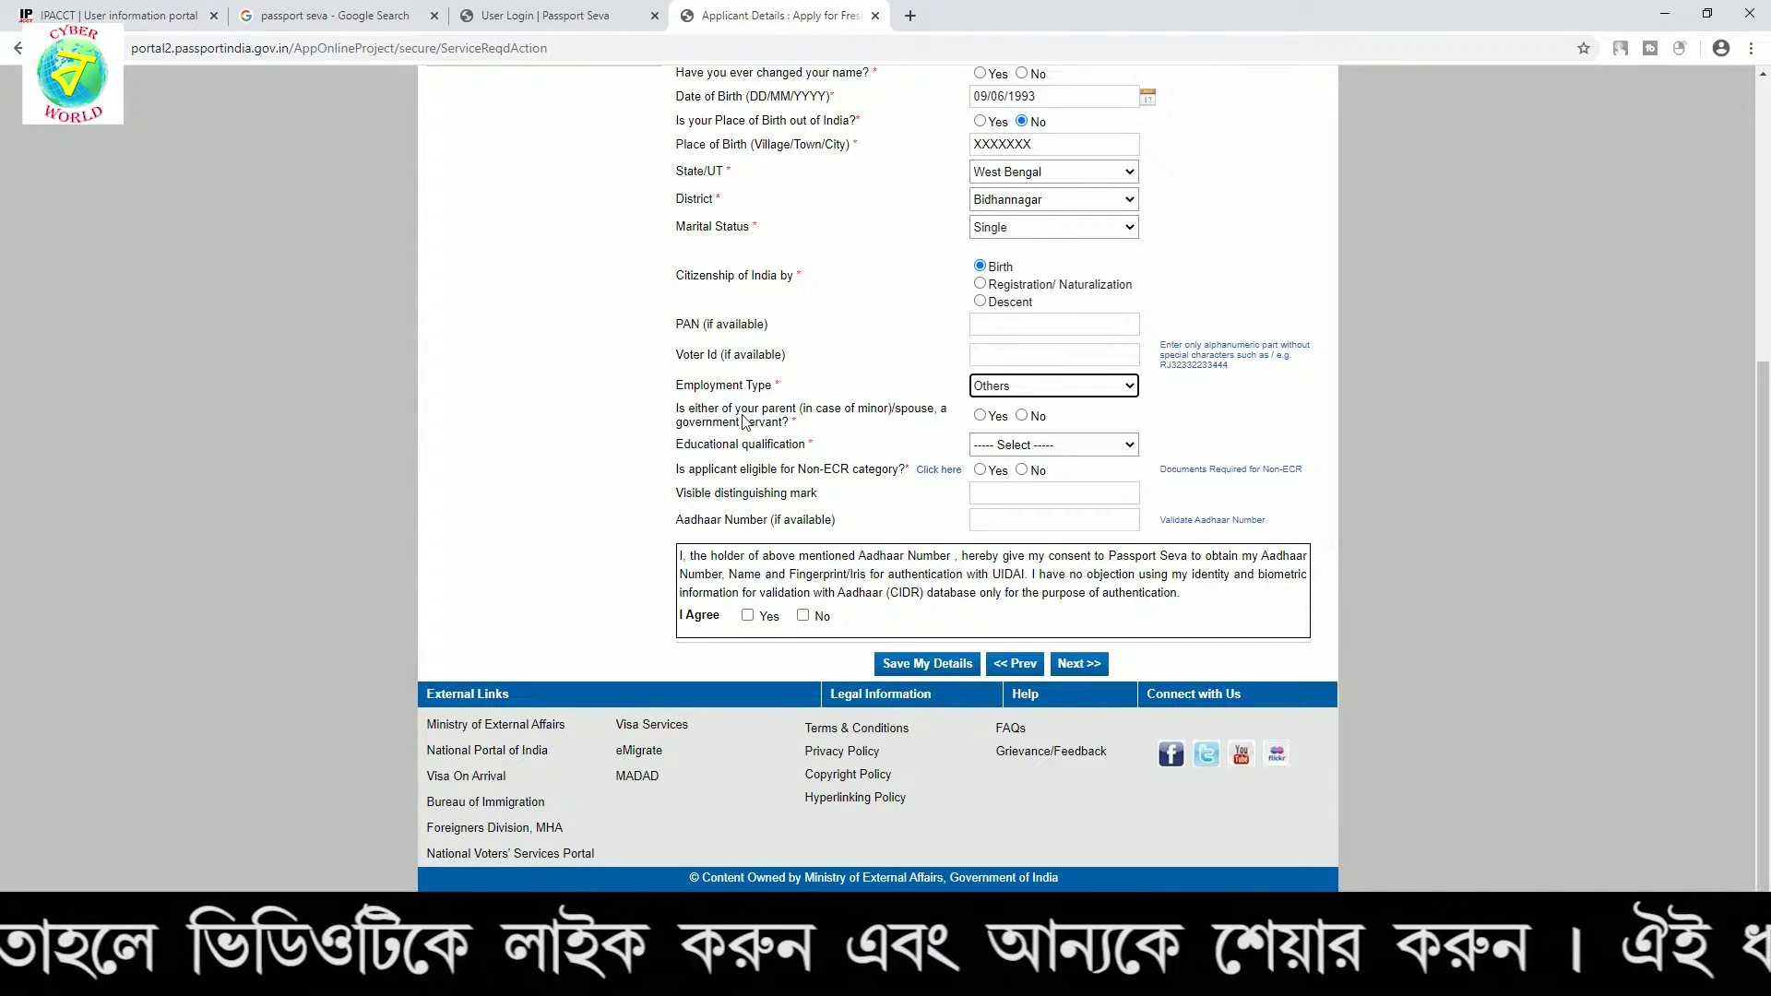
drag(678, 409, 862, 429)
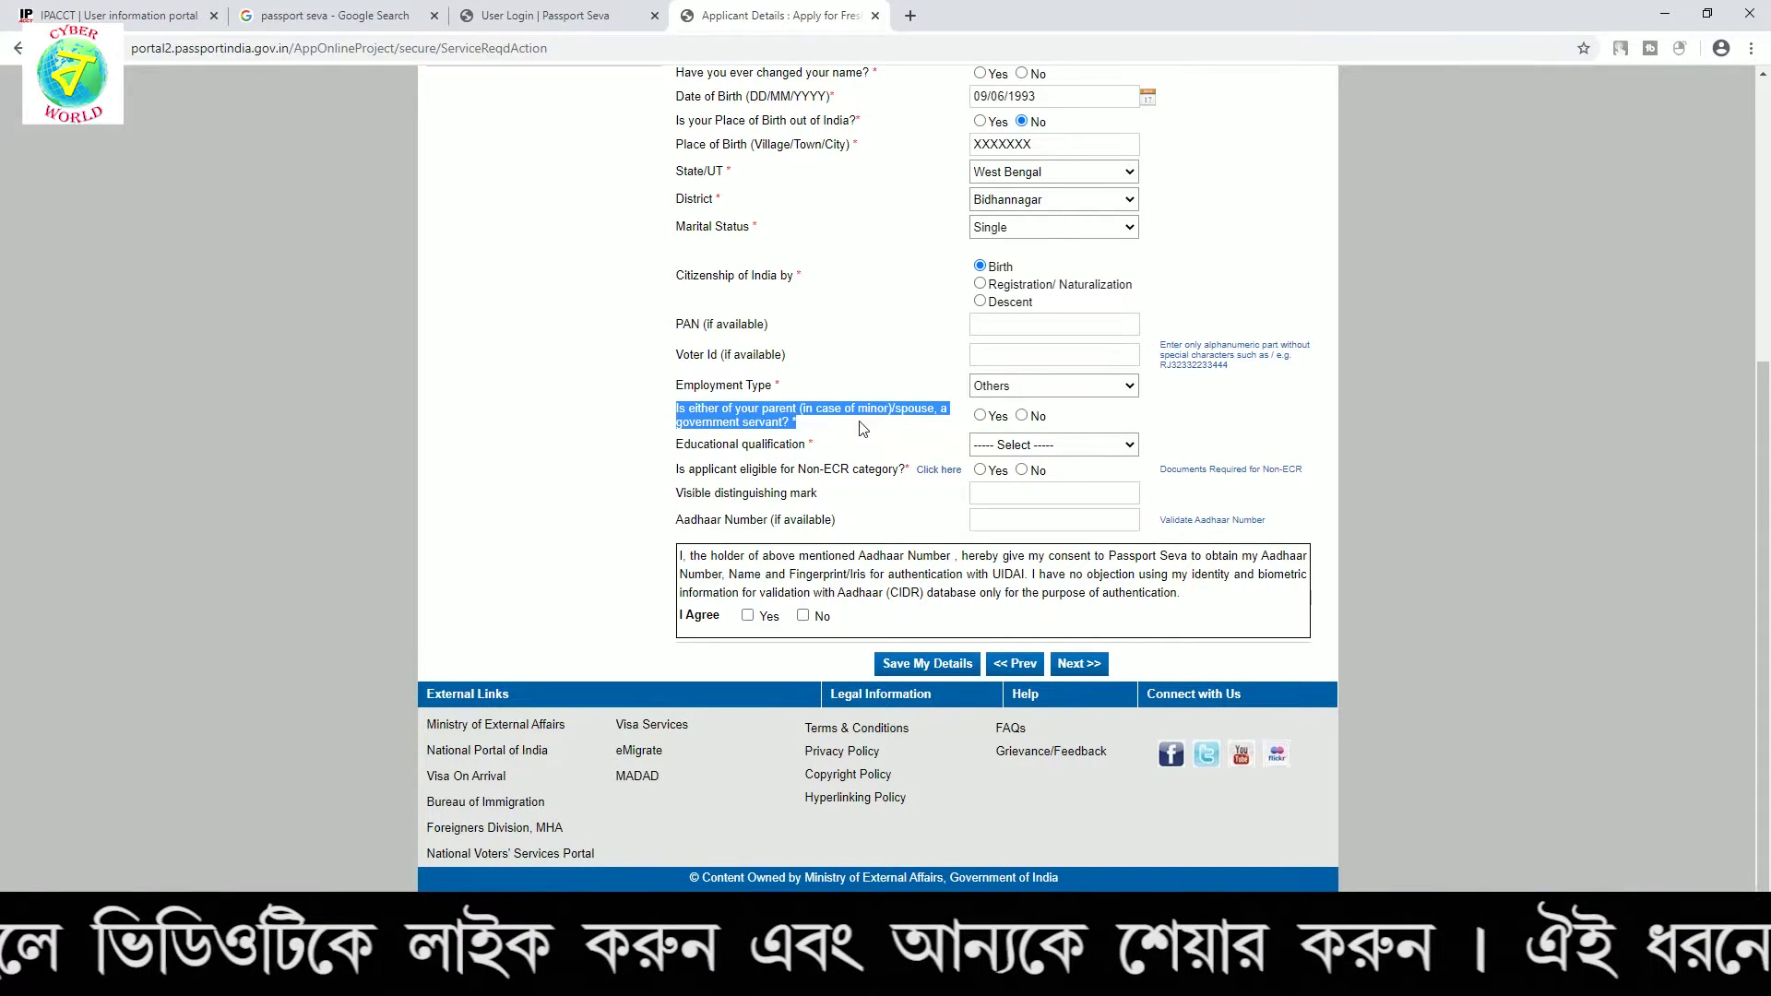
click(891, 432)
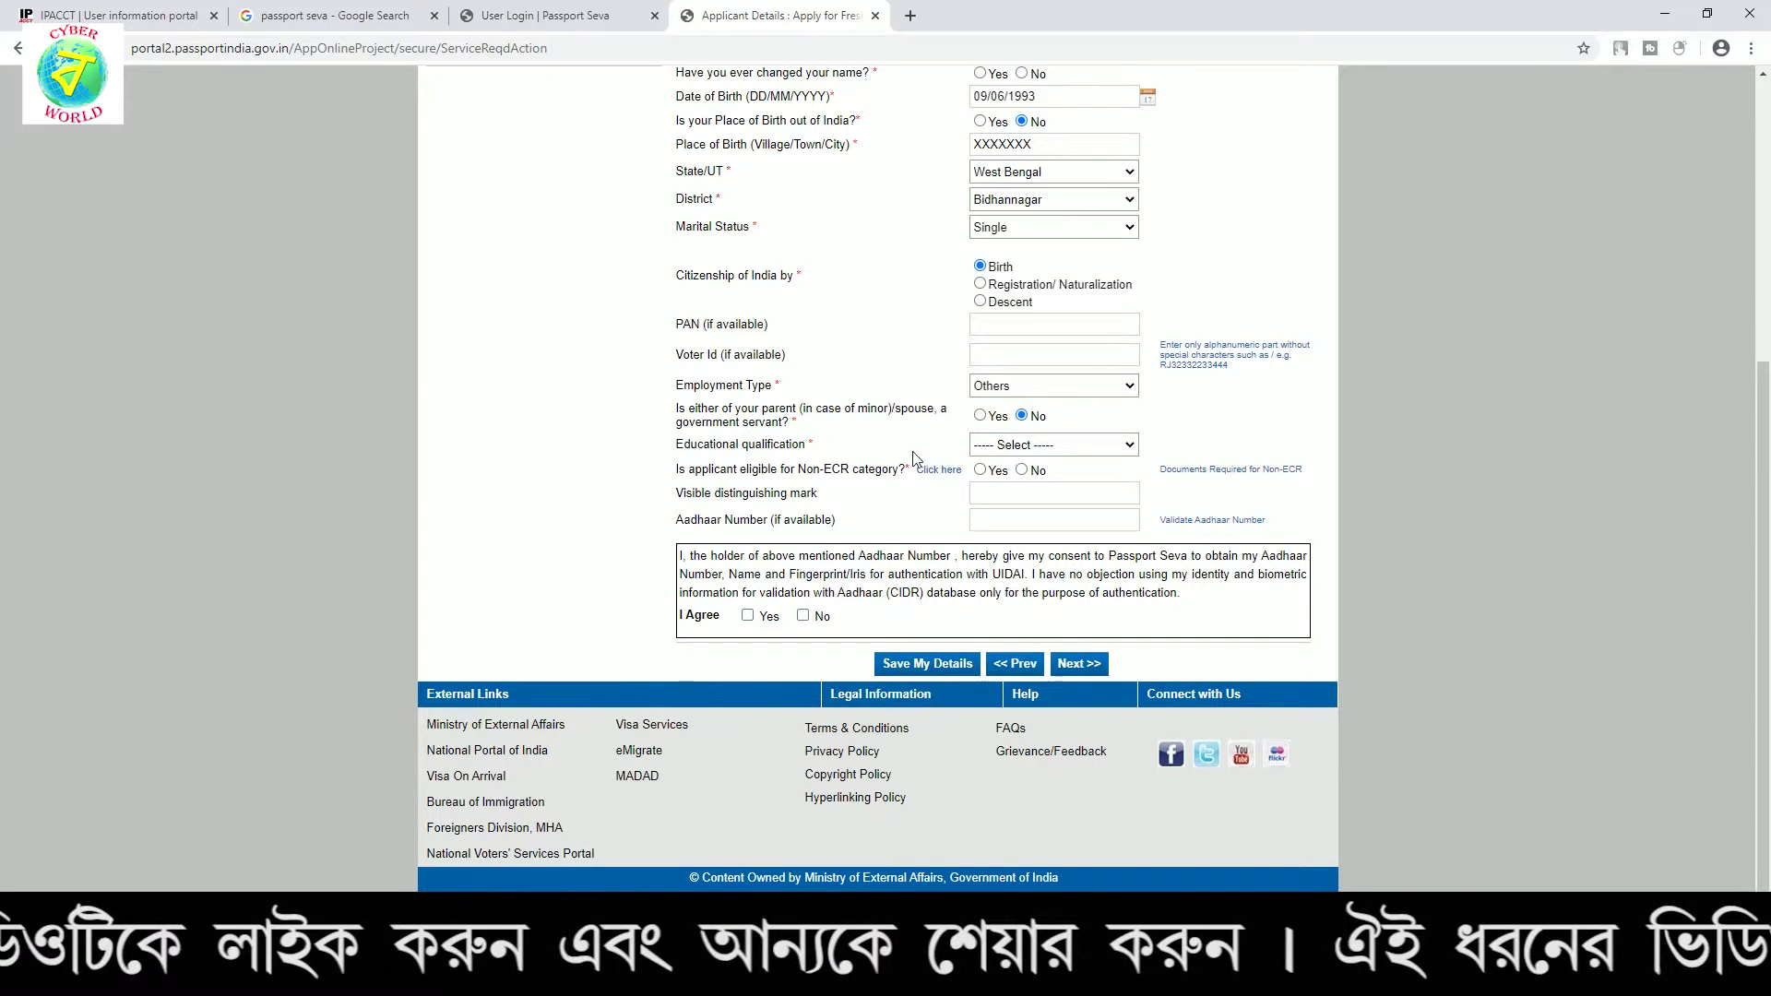
Settle the educational qualification on 10th Pass And Above, making the applicant Non-ECR eligible
click(1020, 446)
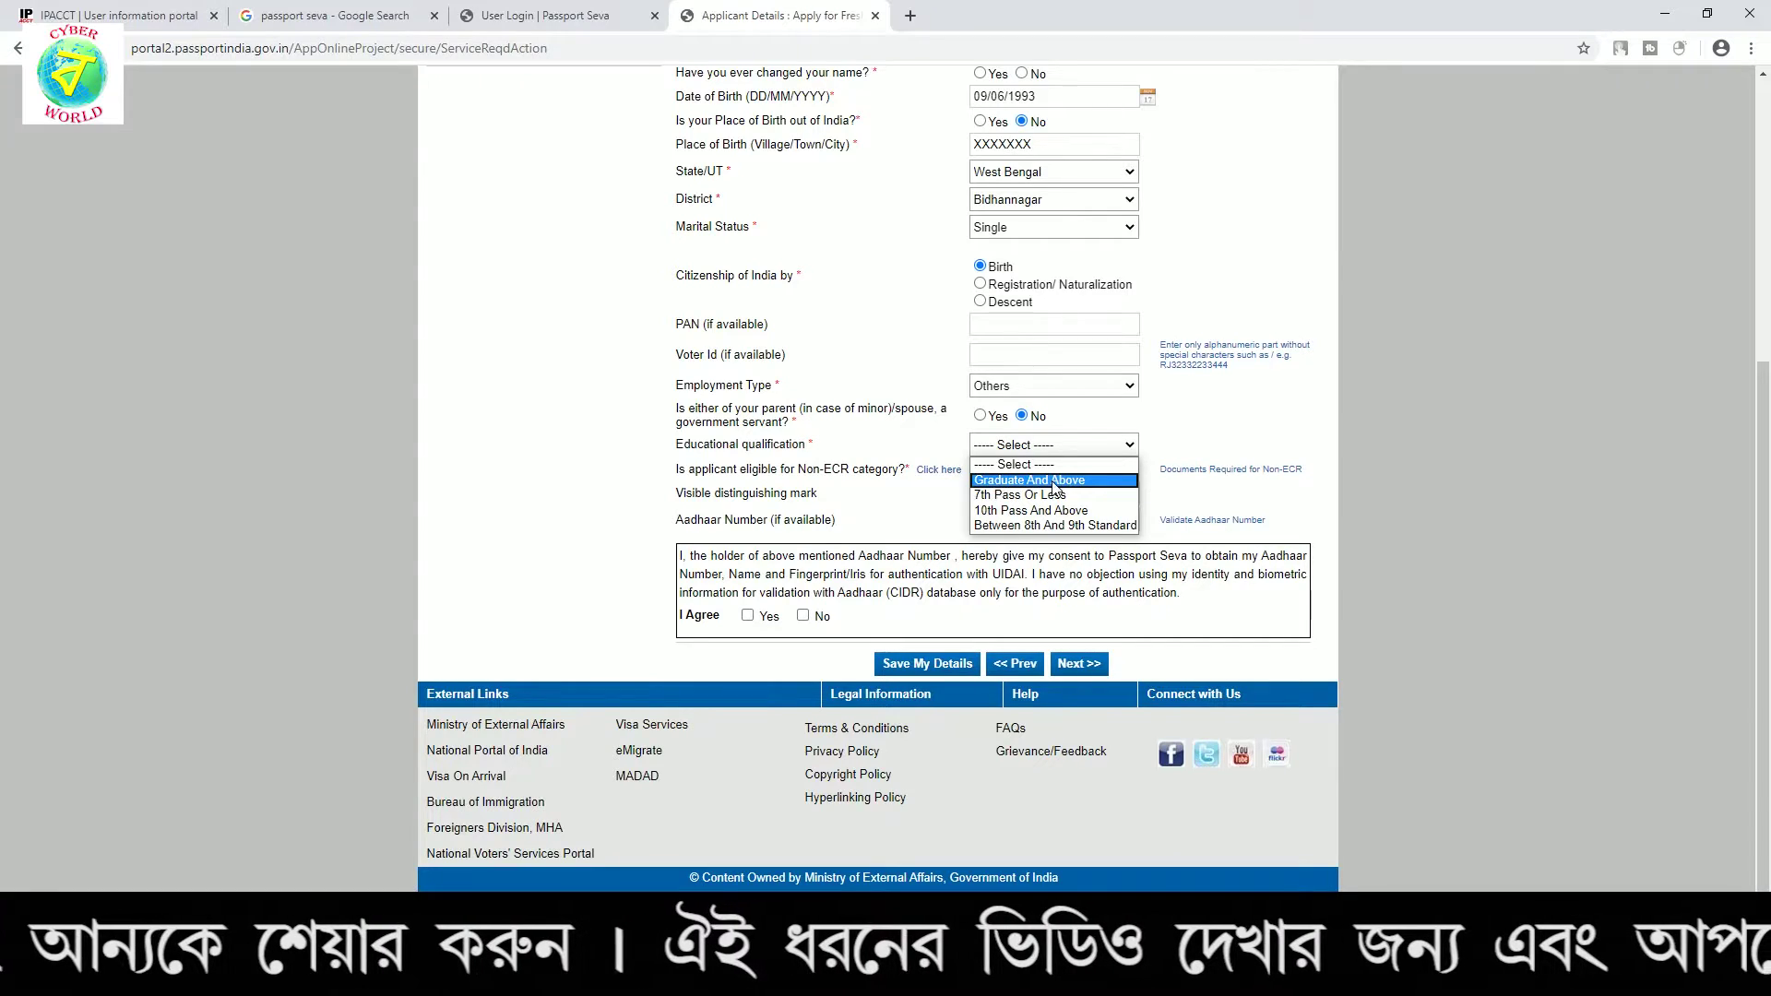
click(1012, 482)
click(1011, 451)
click(1037, 515)
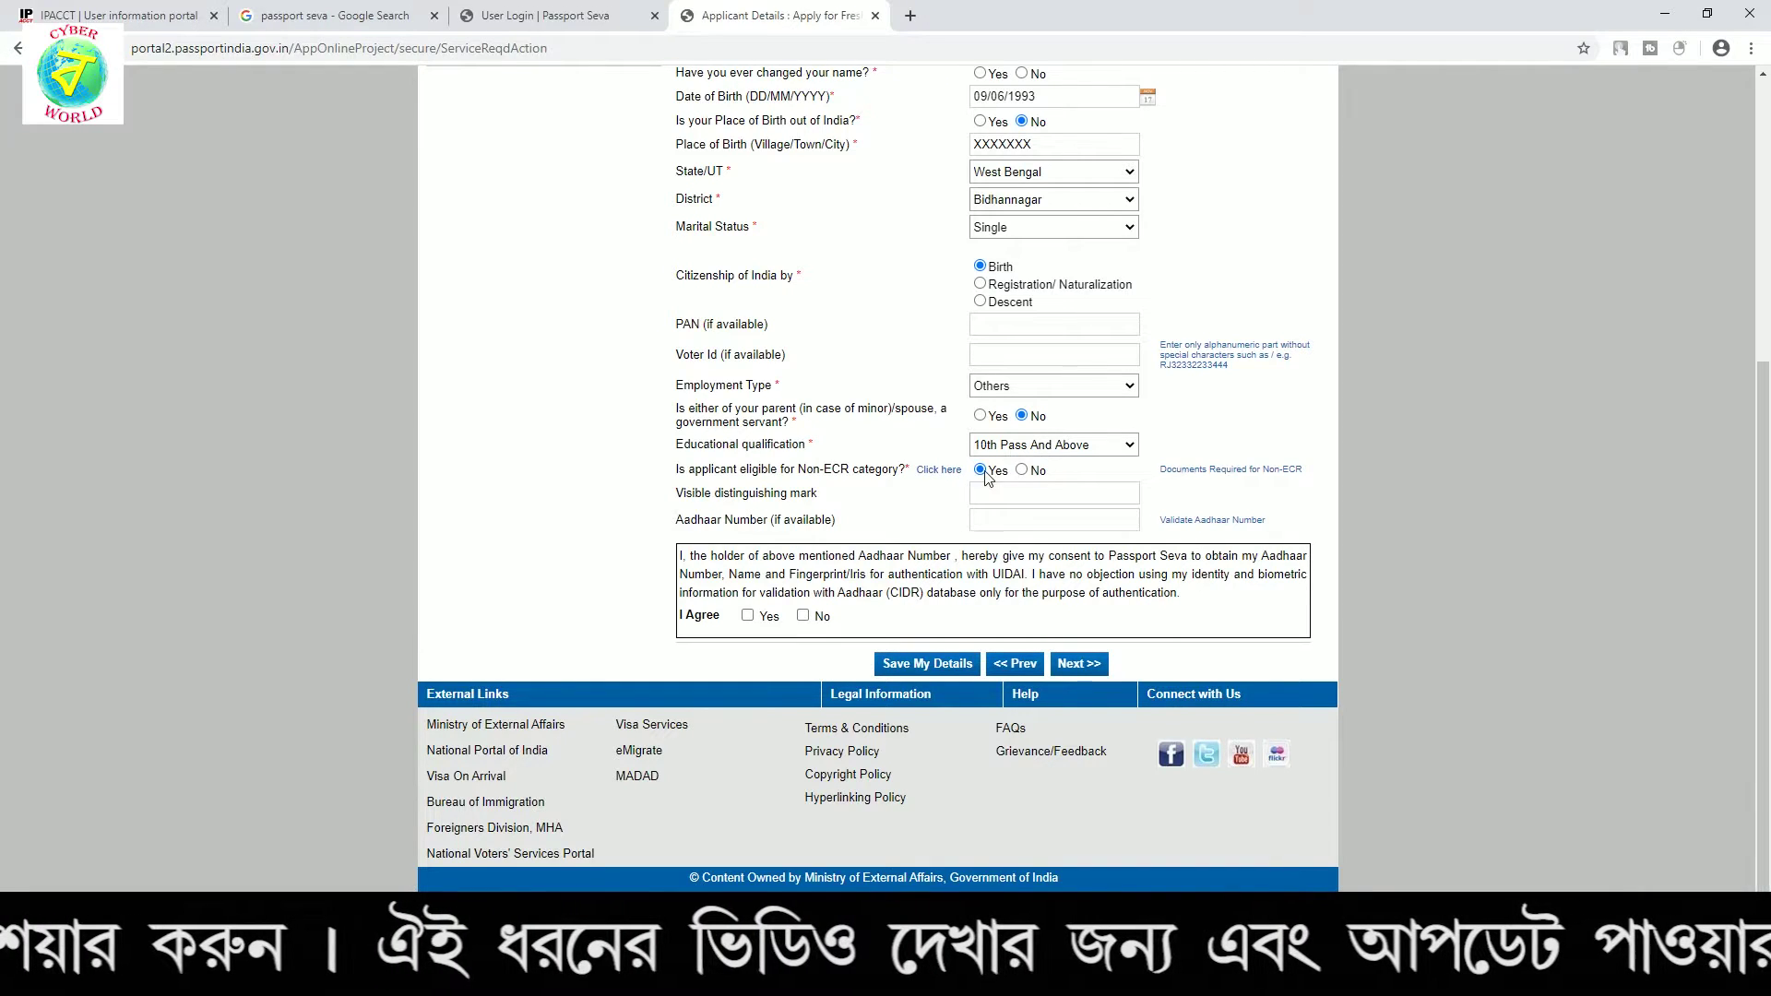
click(1056, 450)
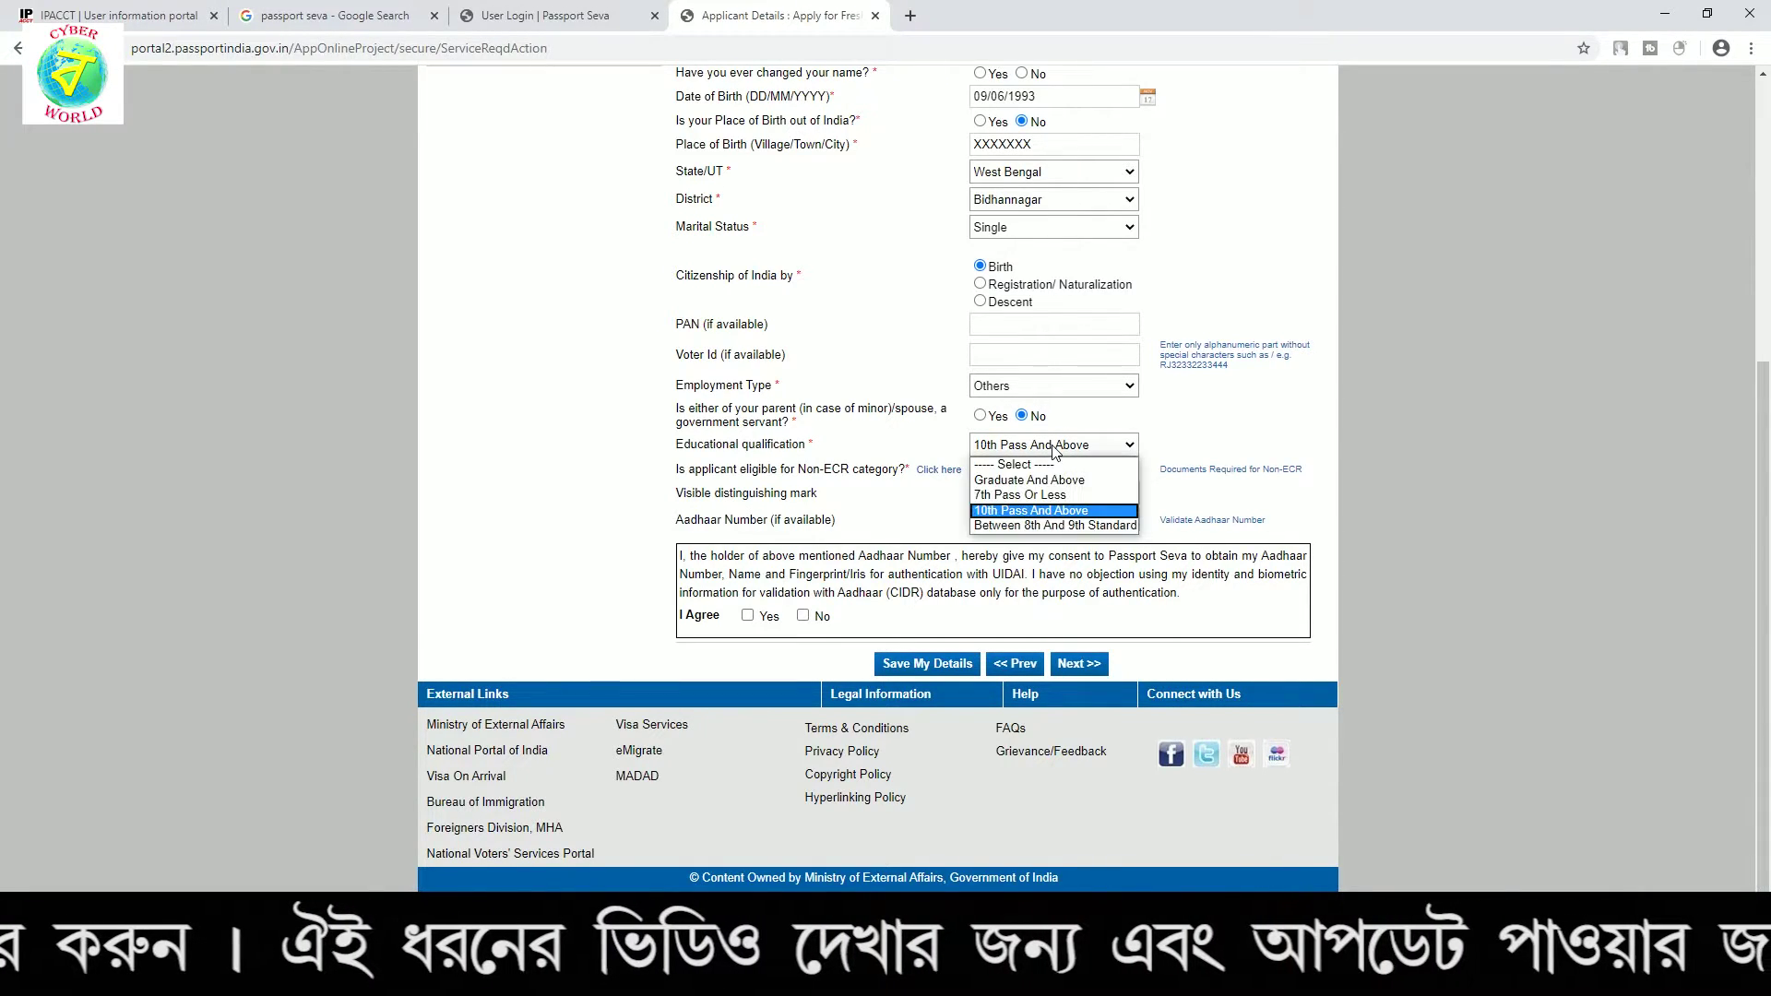
click(1037, 513)
key(Up)
key(Up)
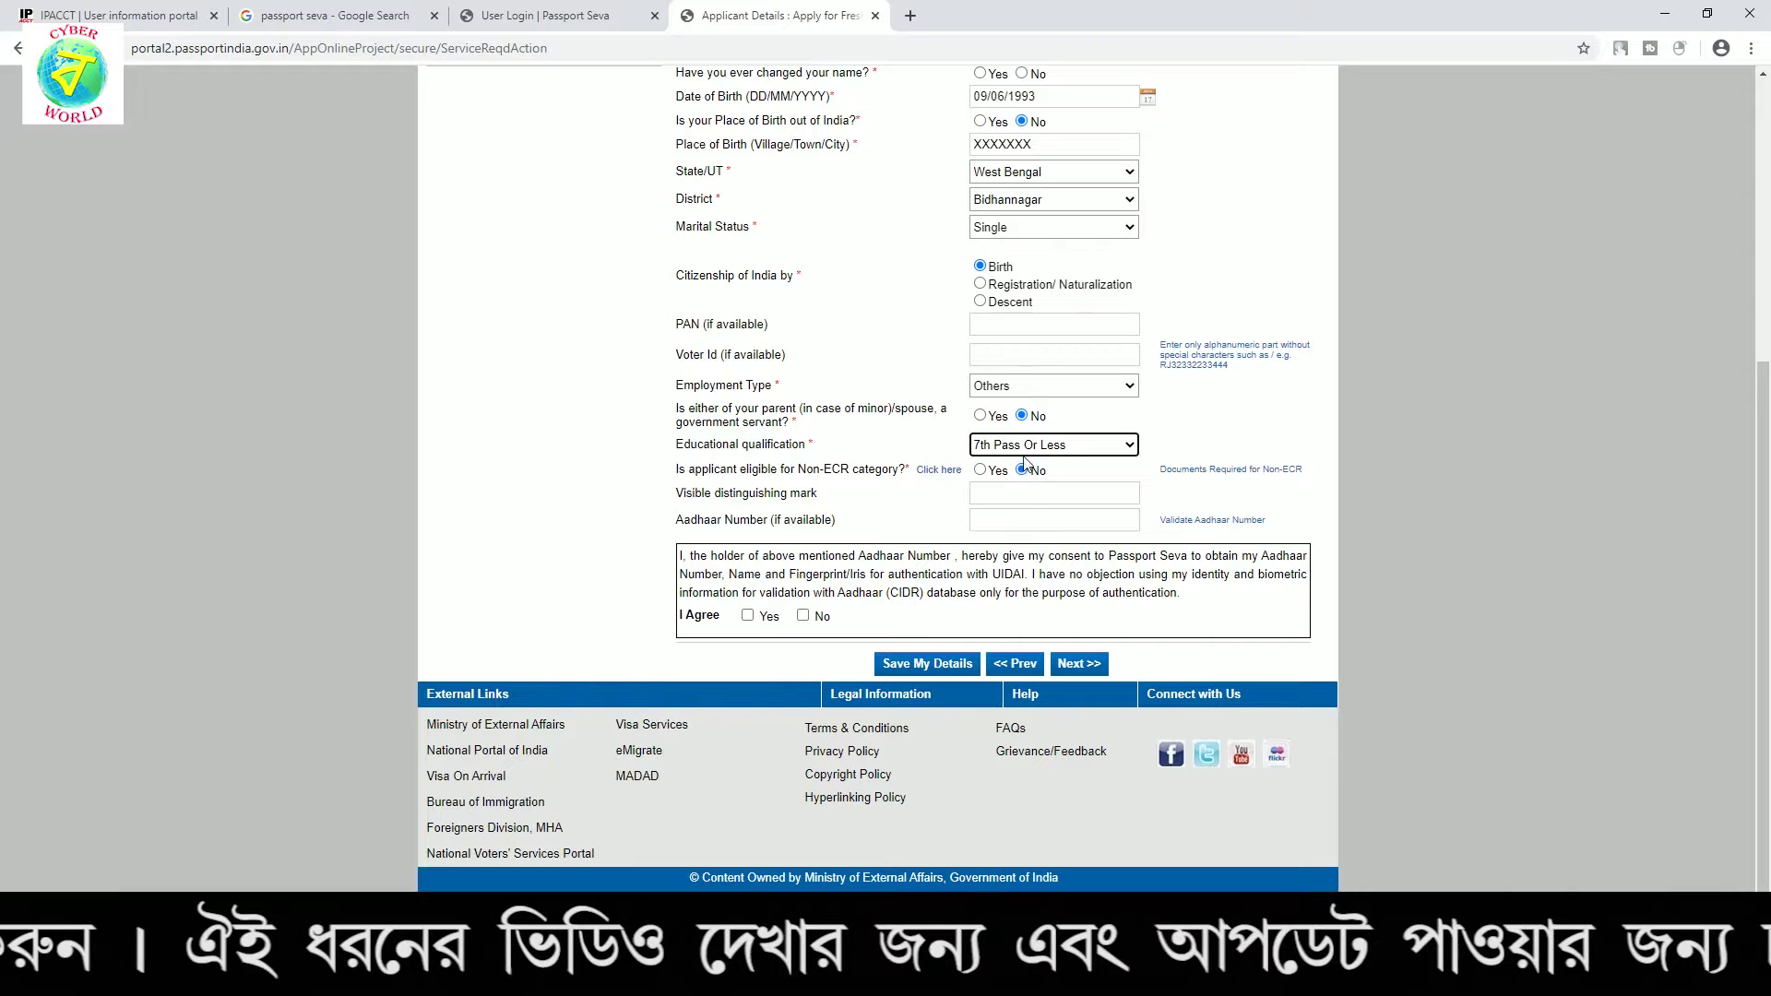
click(1021, 450)
click(1021, 510)
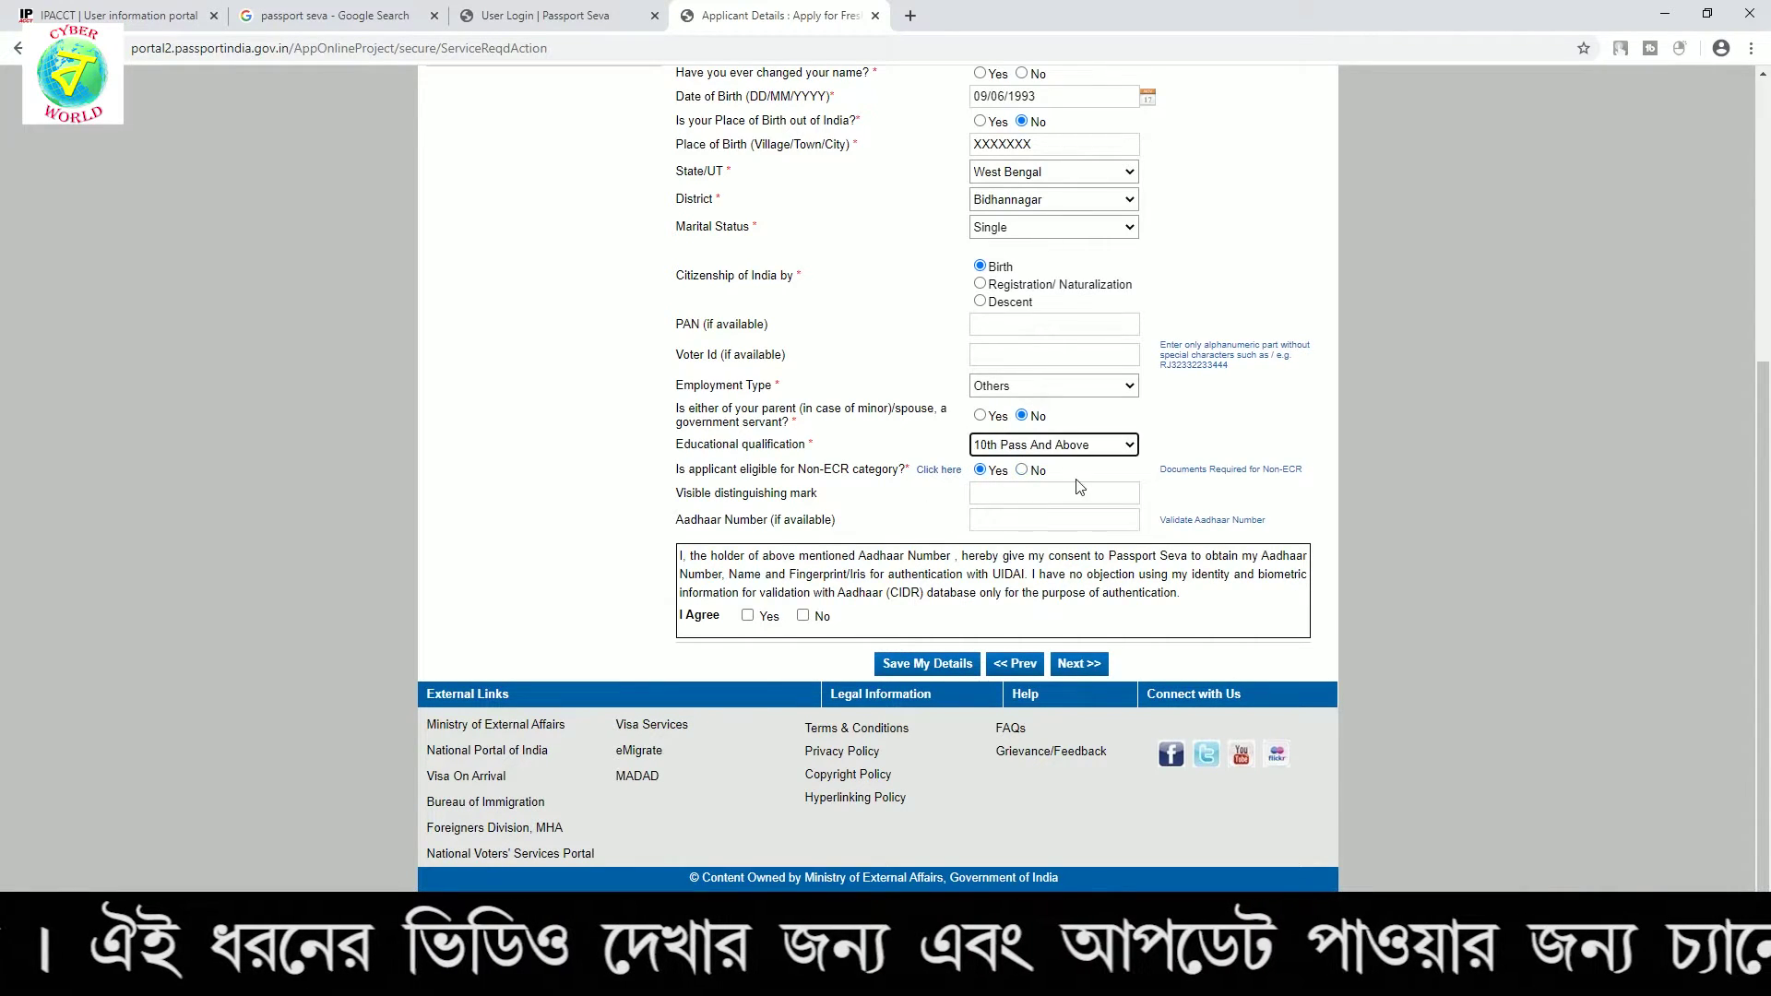
click(932, 500)
click(1046, 520)
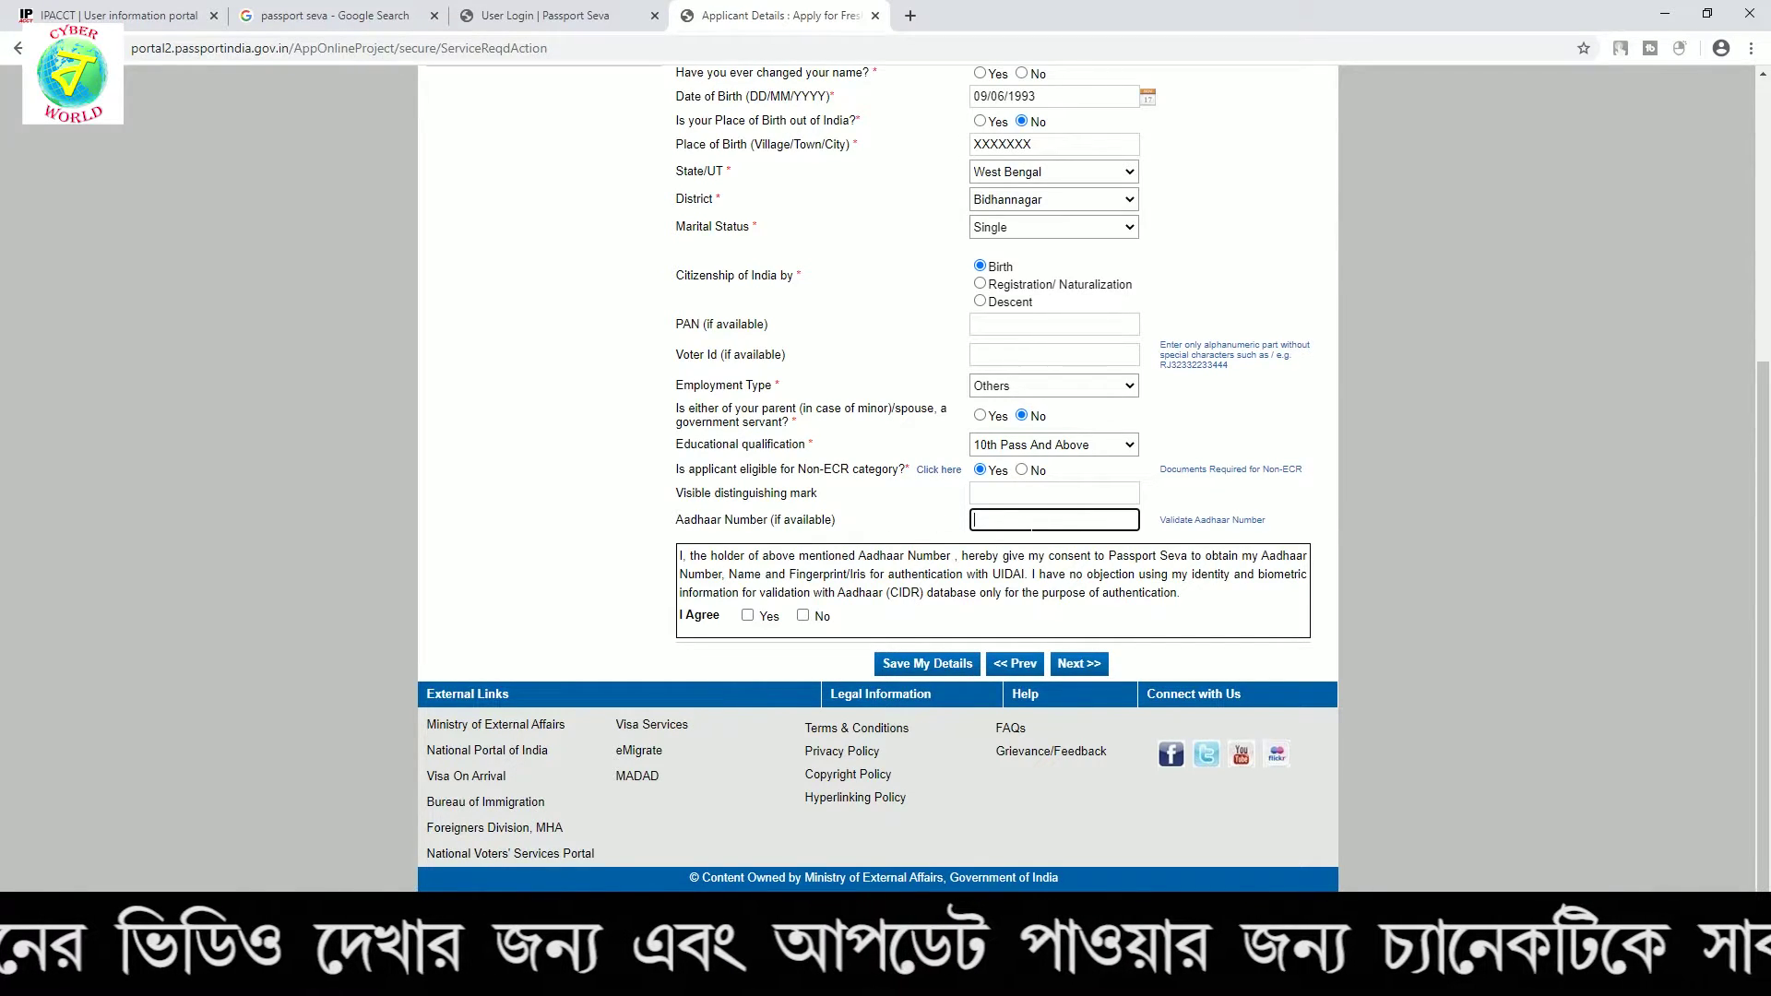
Agree to the Aadhaar consent and submit, which returns 'Please select an option' on two questions
scroll(1033, 410, up, 2)
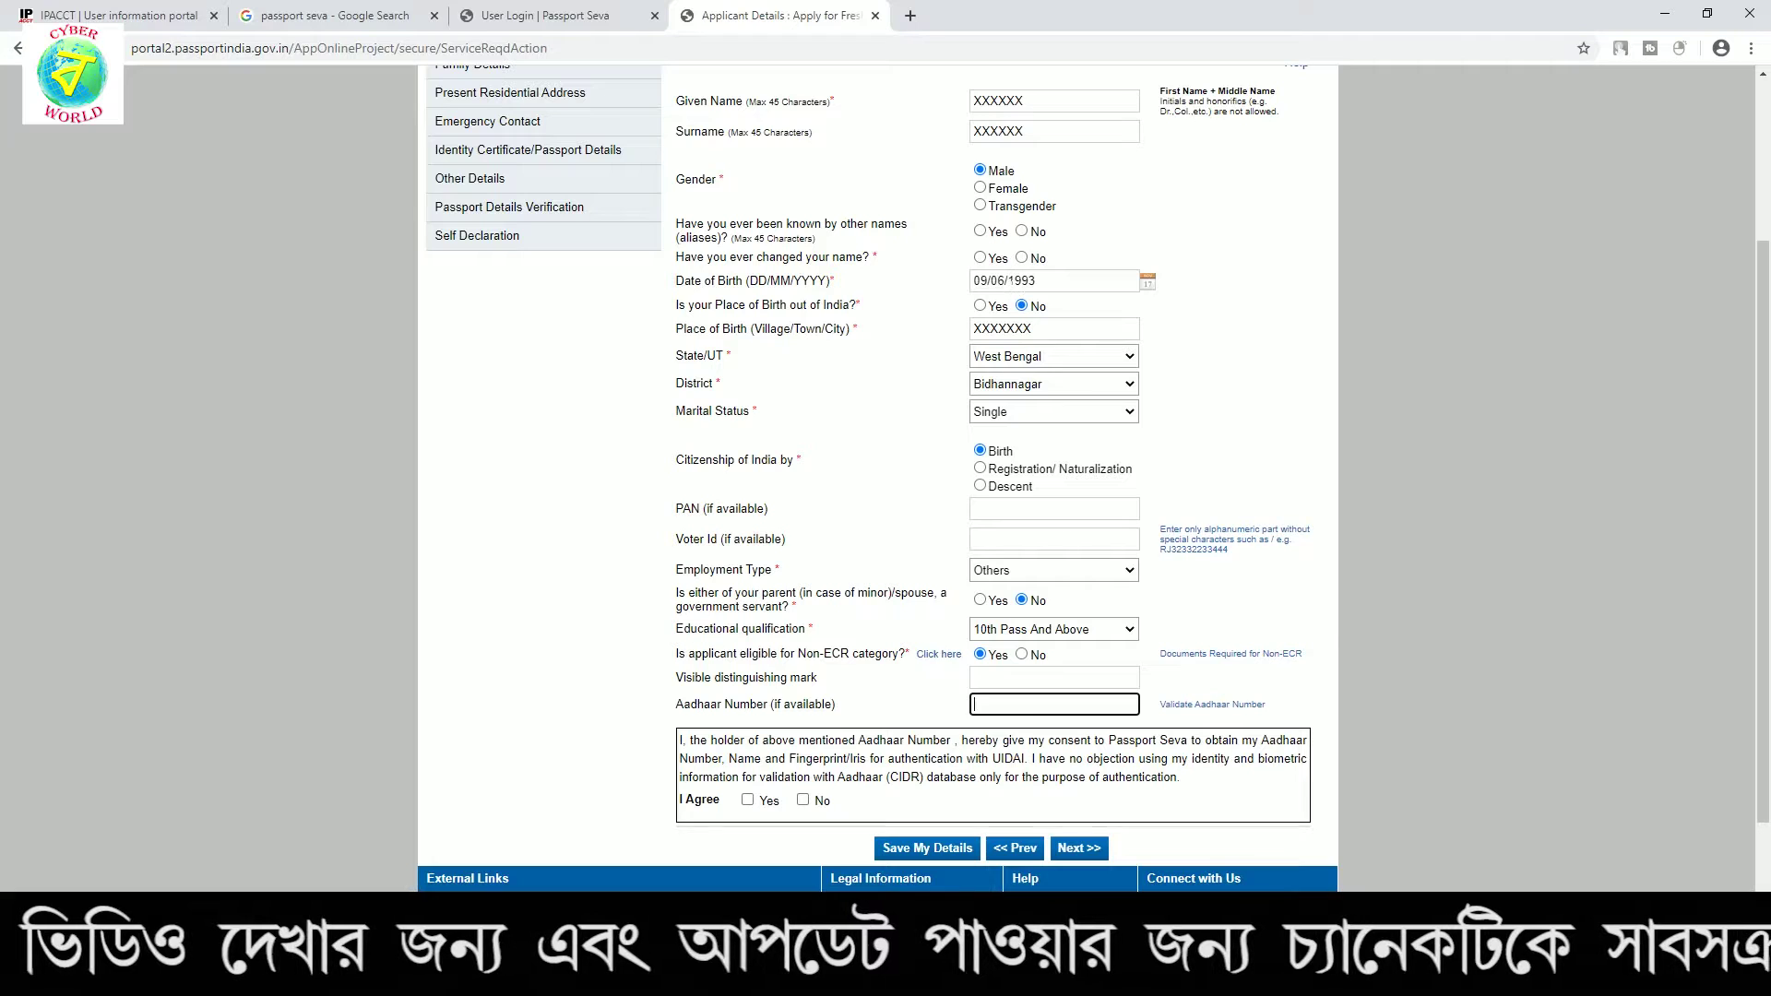
scroll(1098, 446, down, 2)
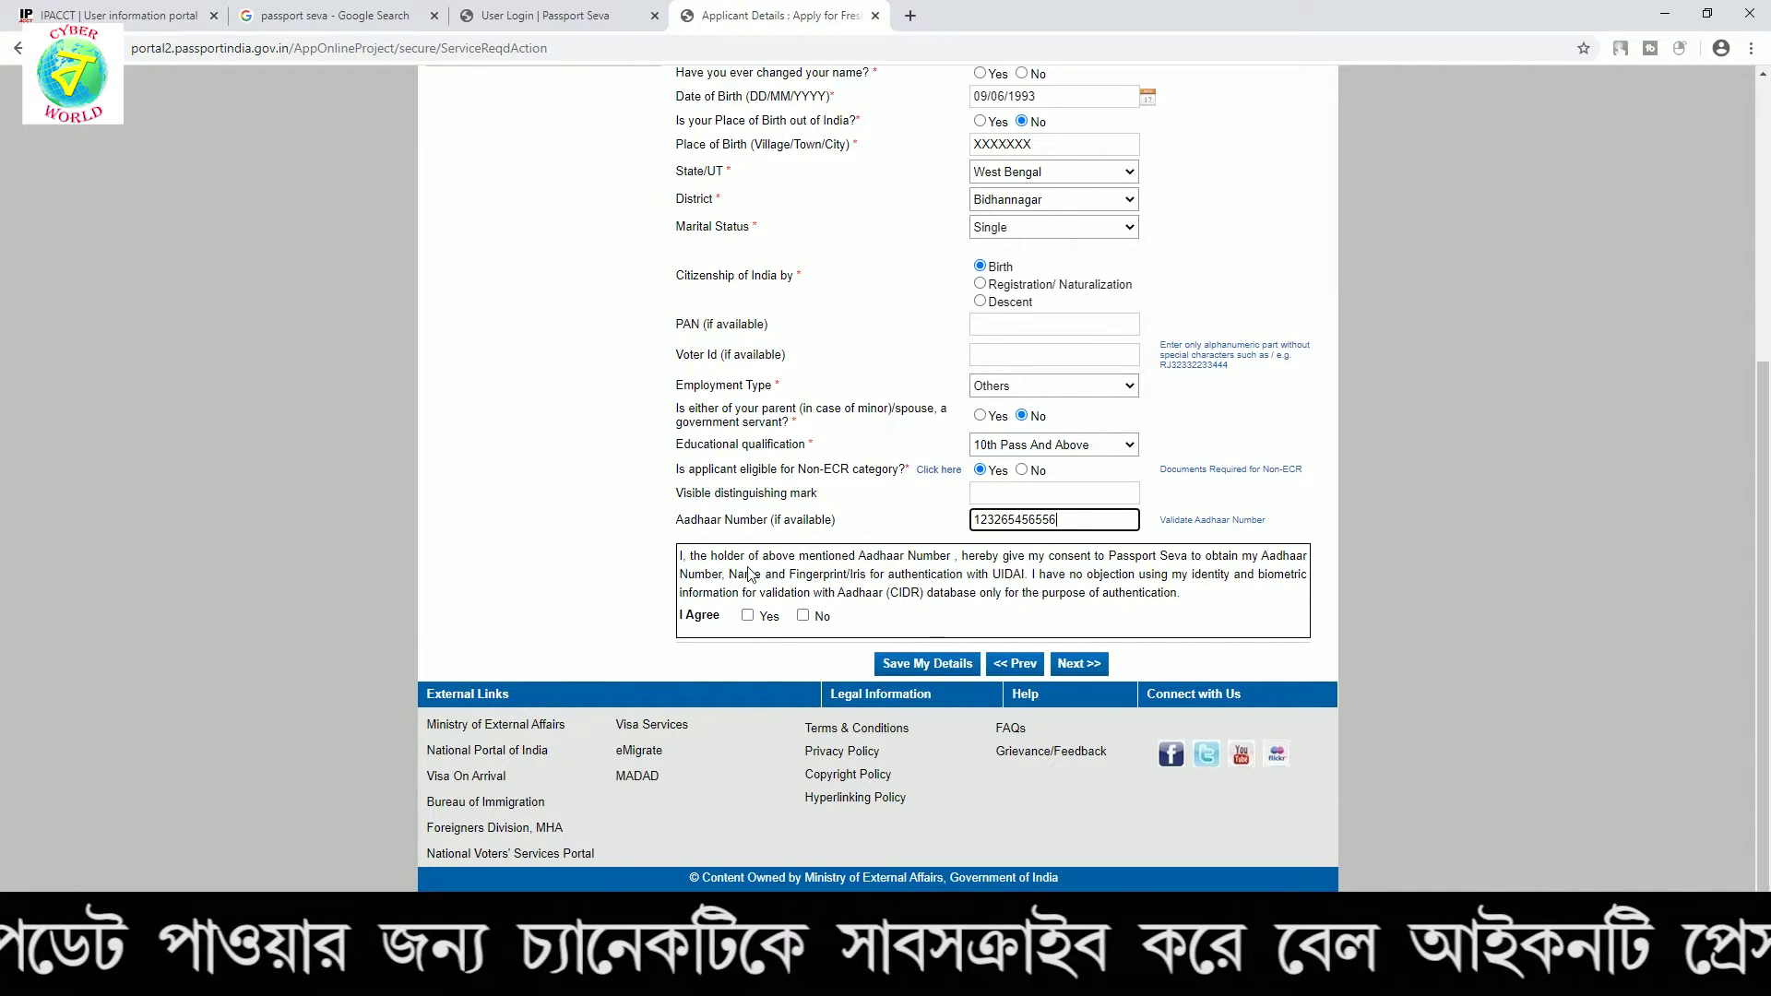
click(747, 615)
click(1094, 666)
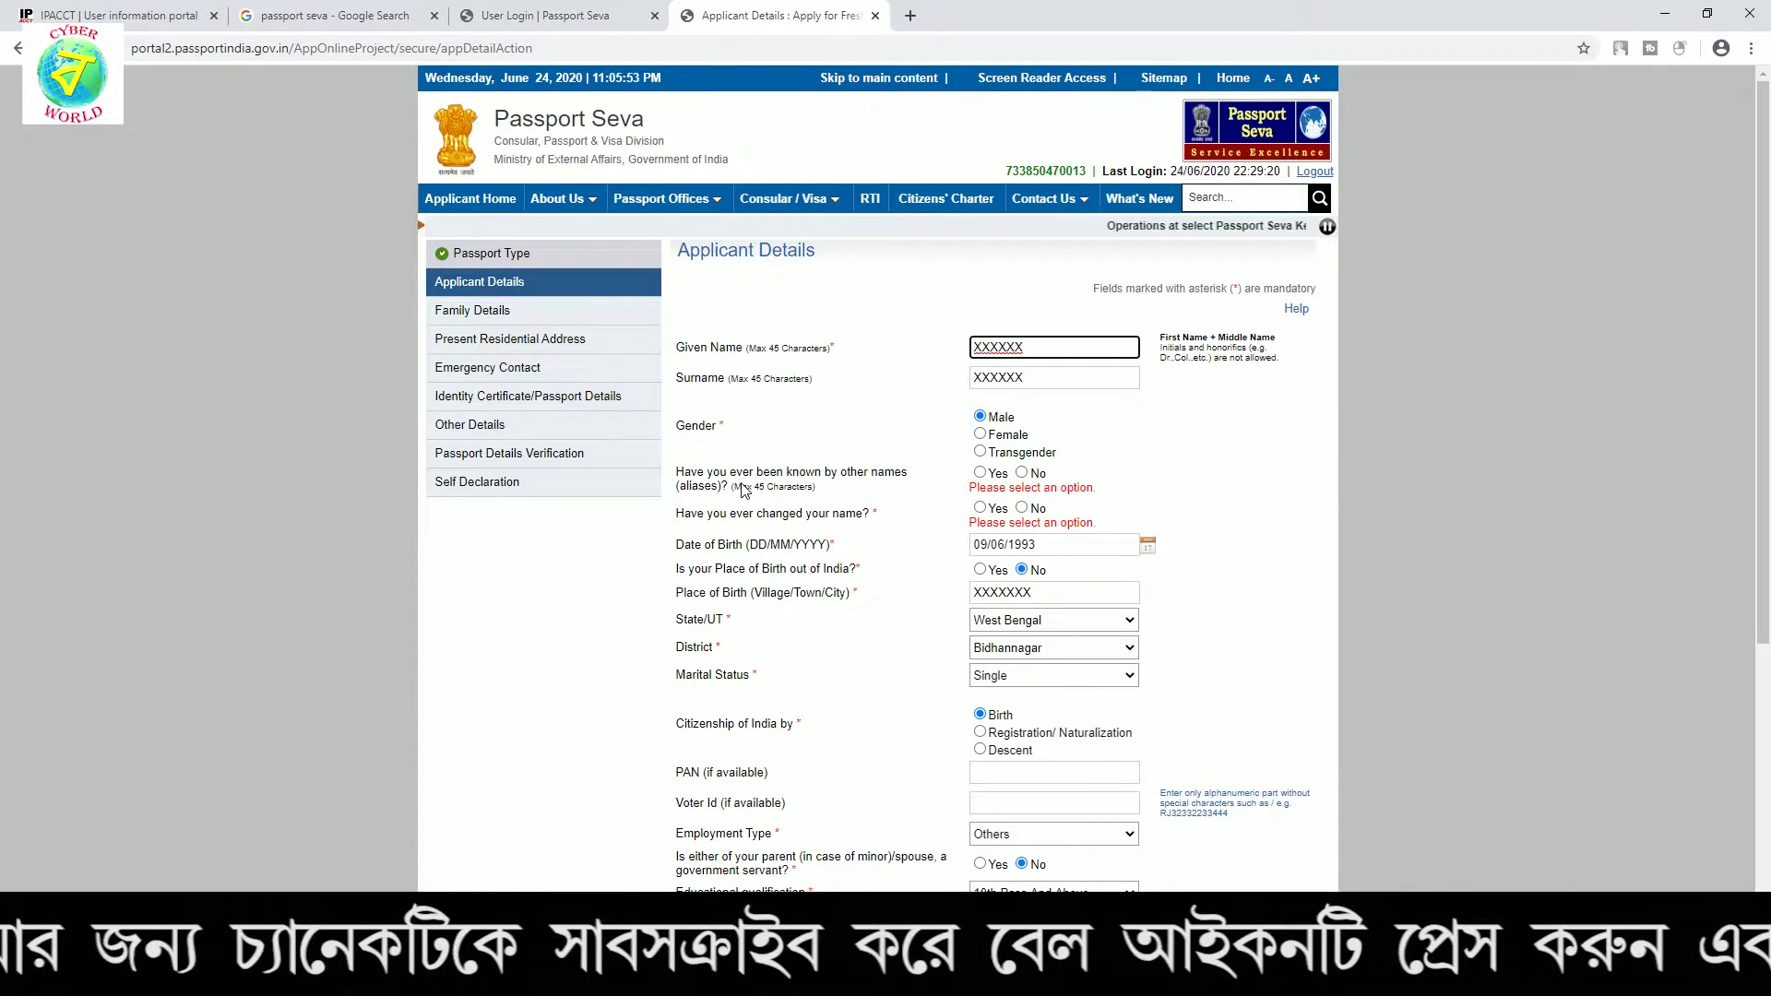
Answer No to both the other-names and the name-change questions
click(1022, 472)
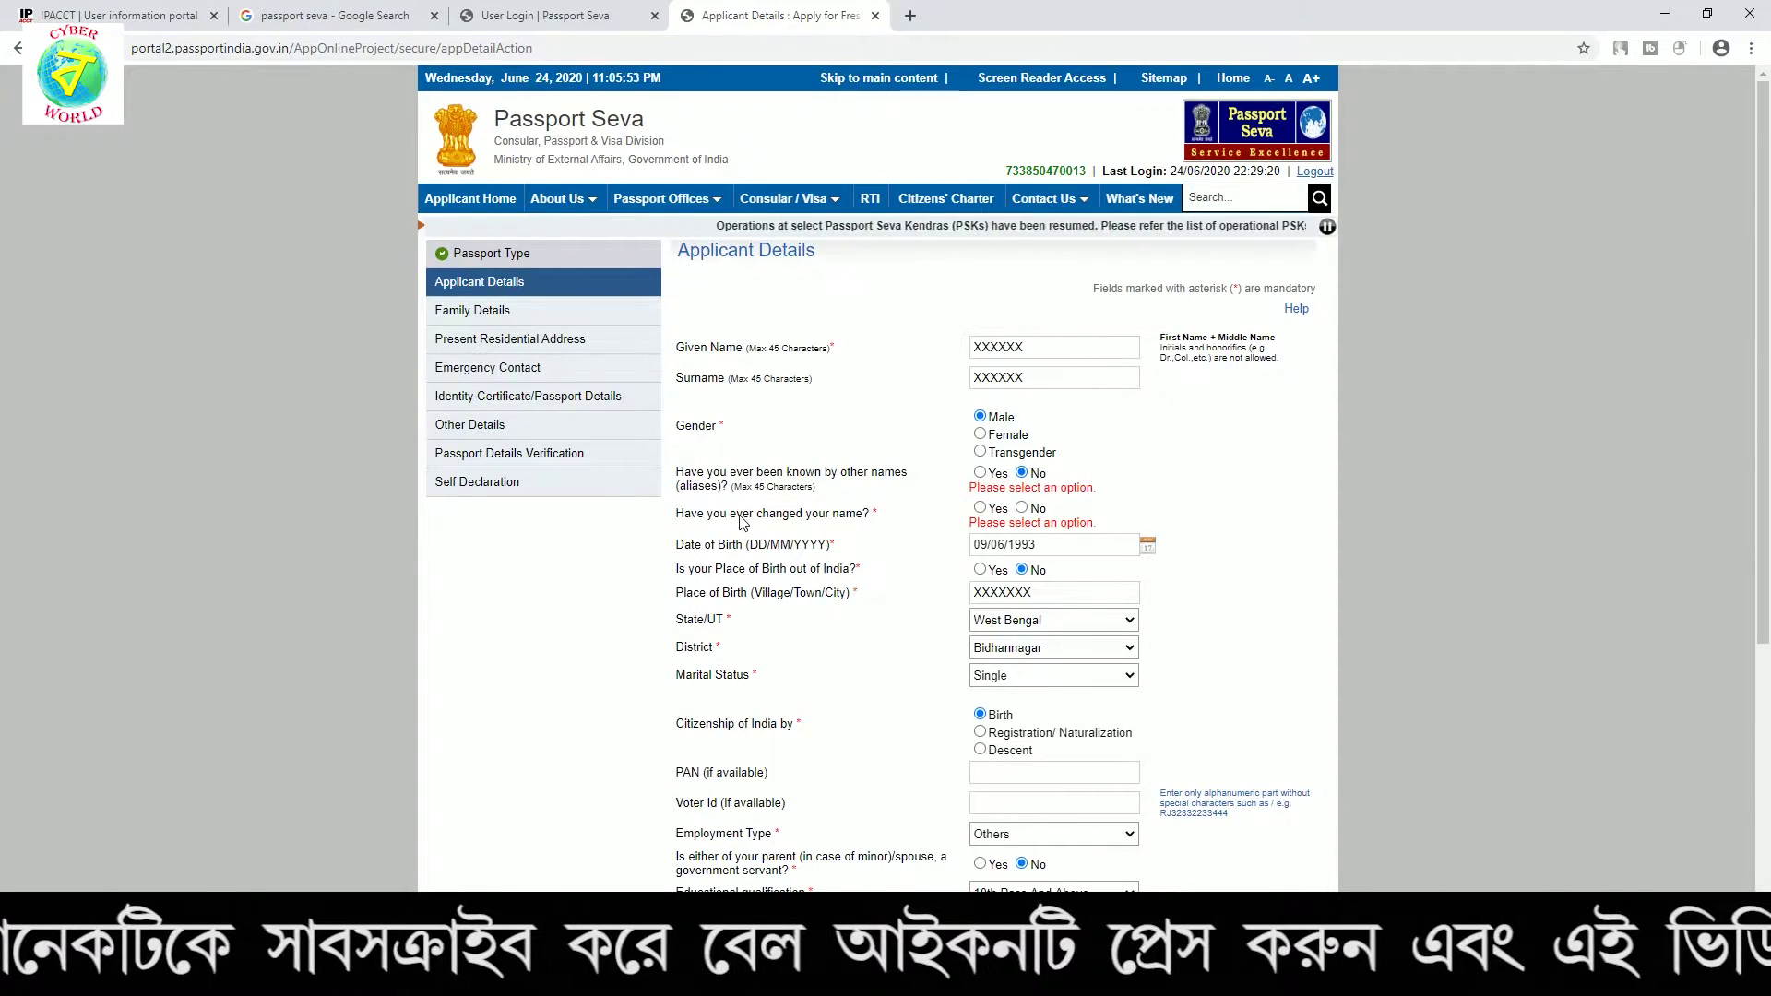
drag(749, 514, 893, 514)
click(892, 515)
click(1022, 509)
Replace the Aadhaar number with the corrected one and agree to the authentication consent
scroll(1097, 406, down, 5)
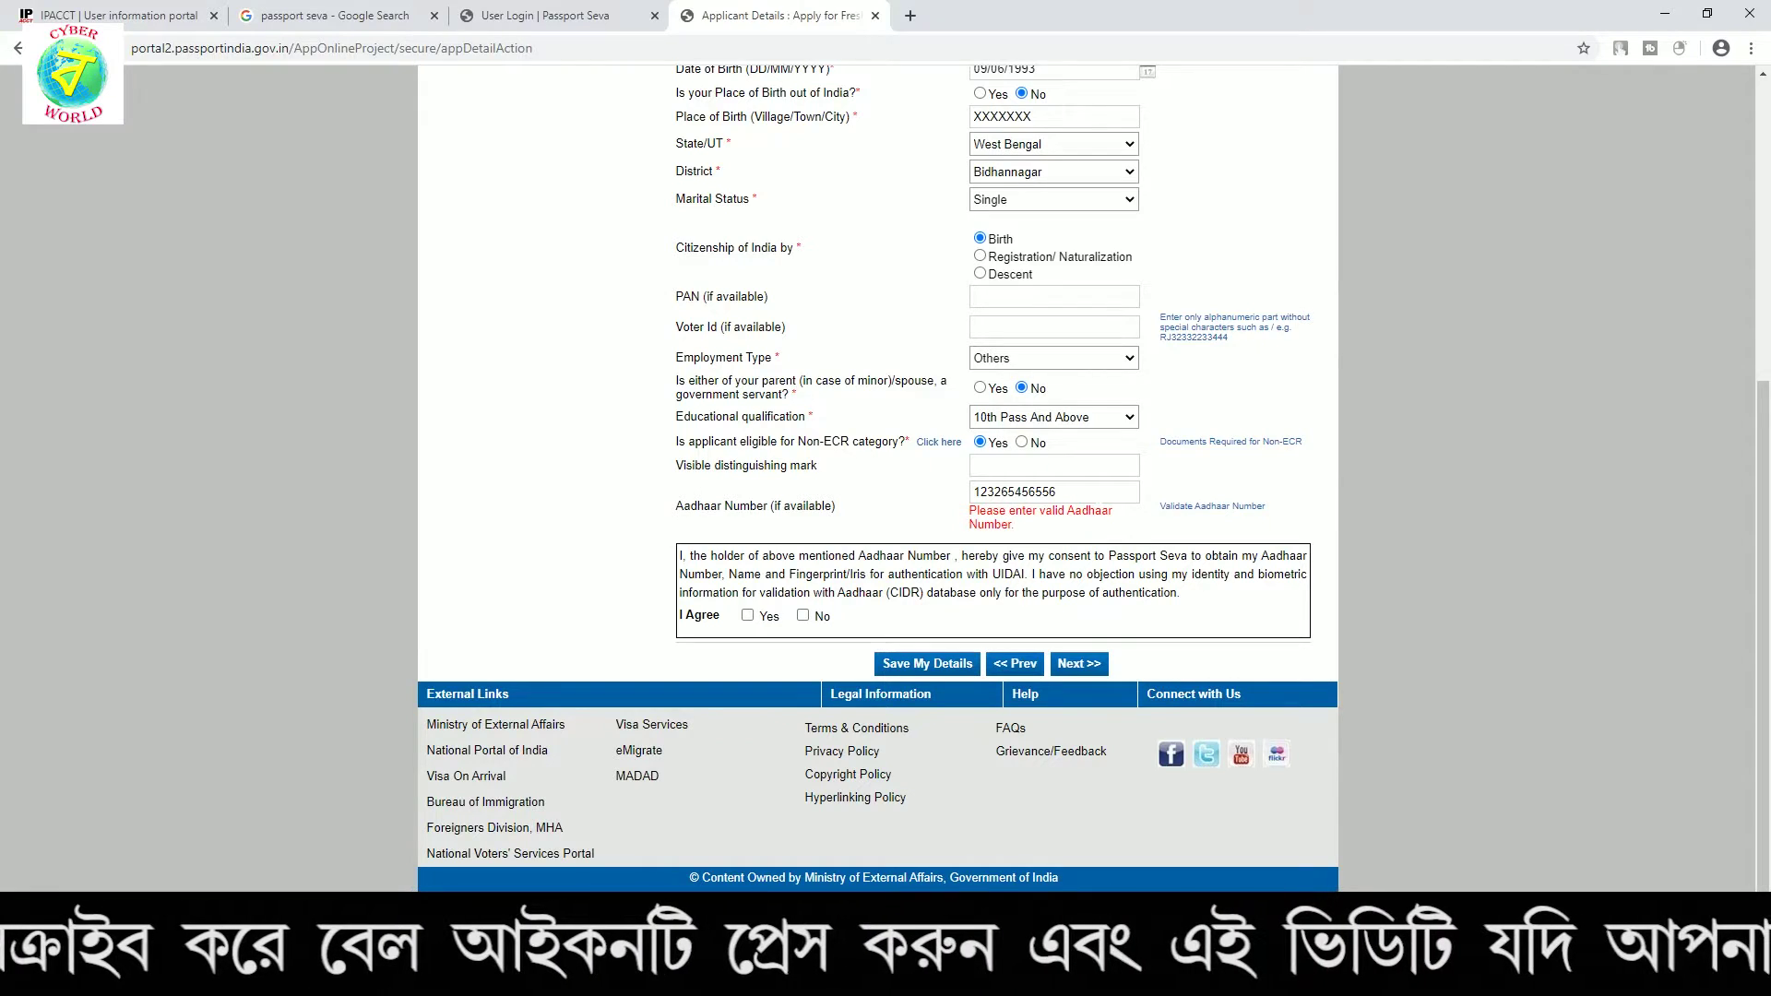
drag(1060, 491, 913, 502)
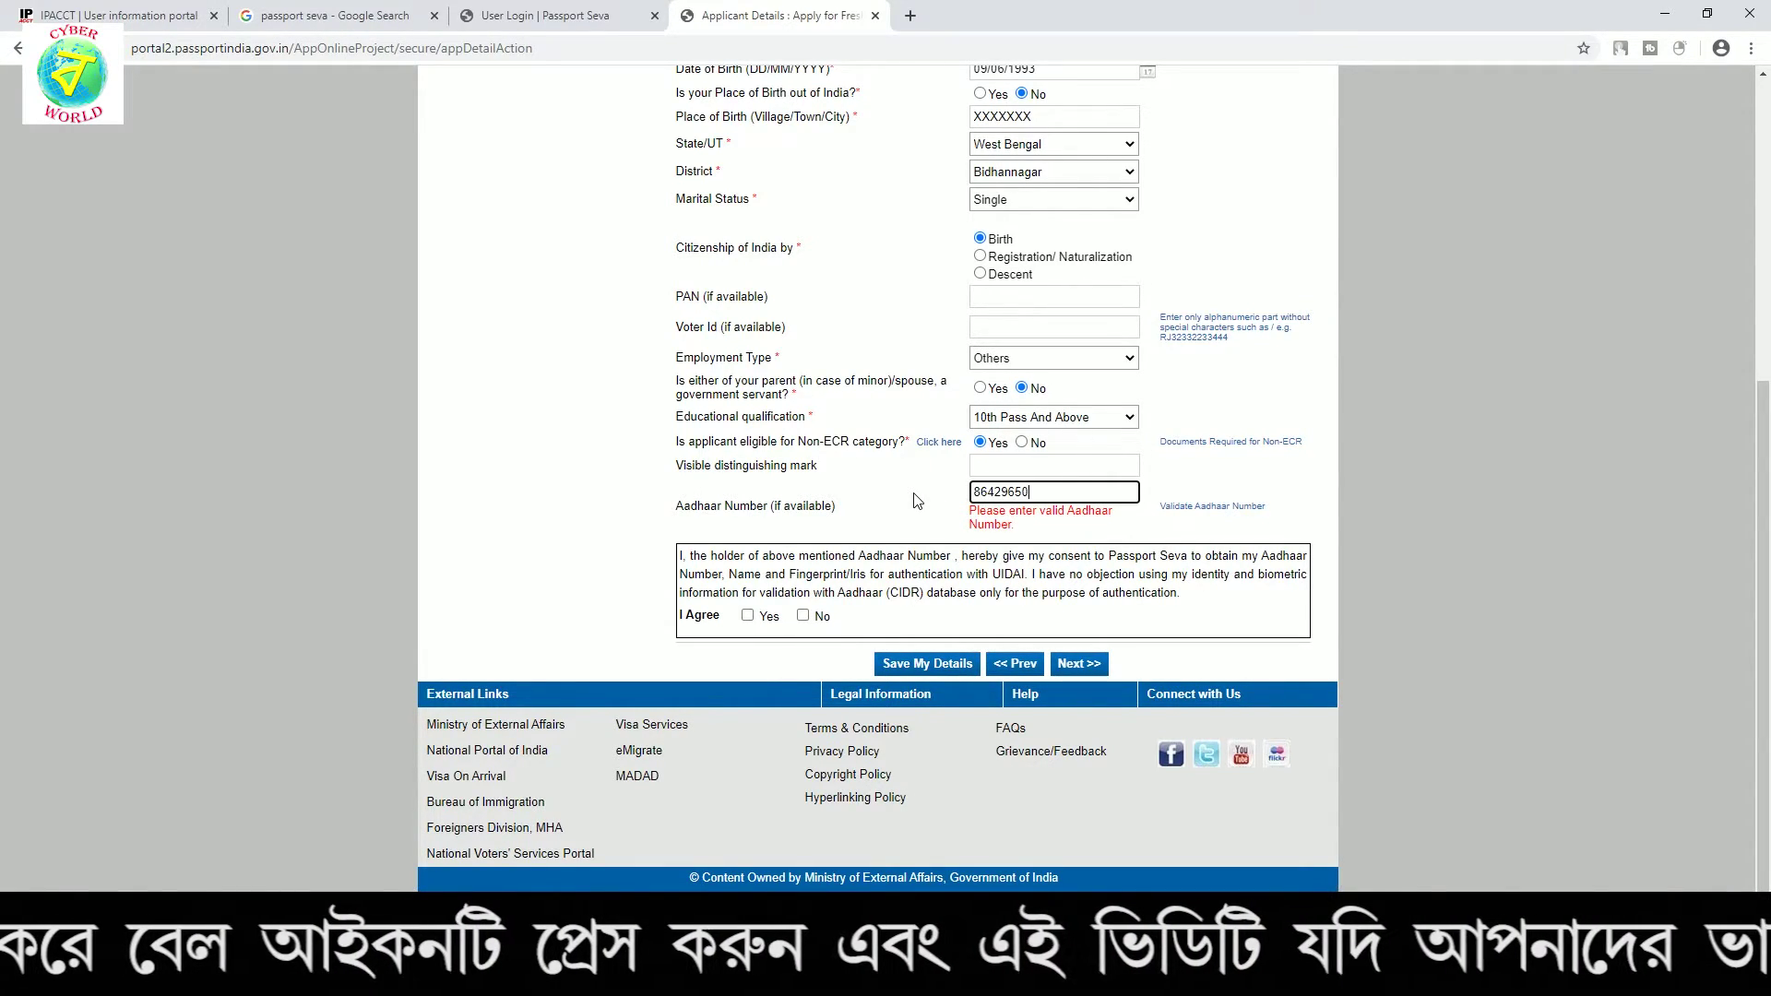
click(747, 615)
Enter the father's and mother's given names and surnames on Family Details and save
click(1081, 663)
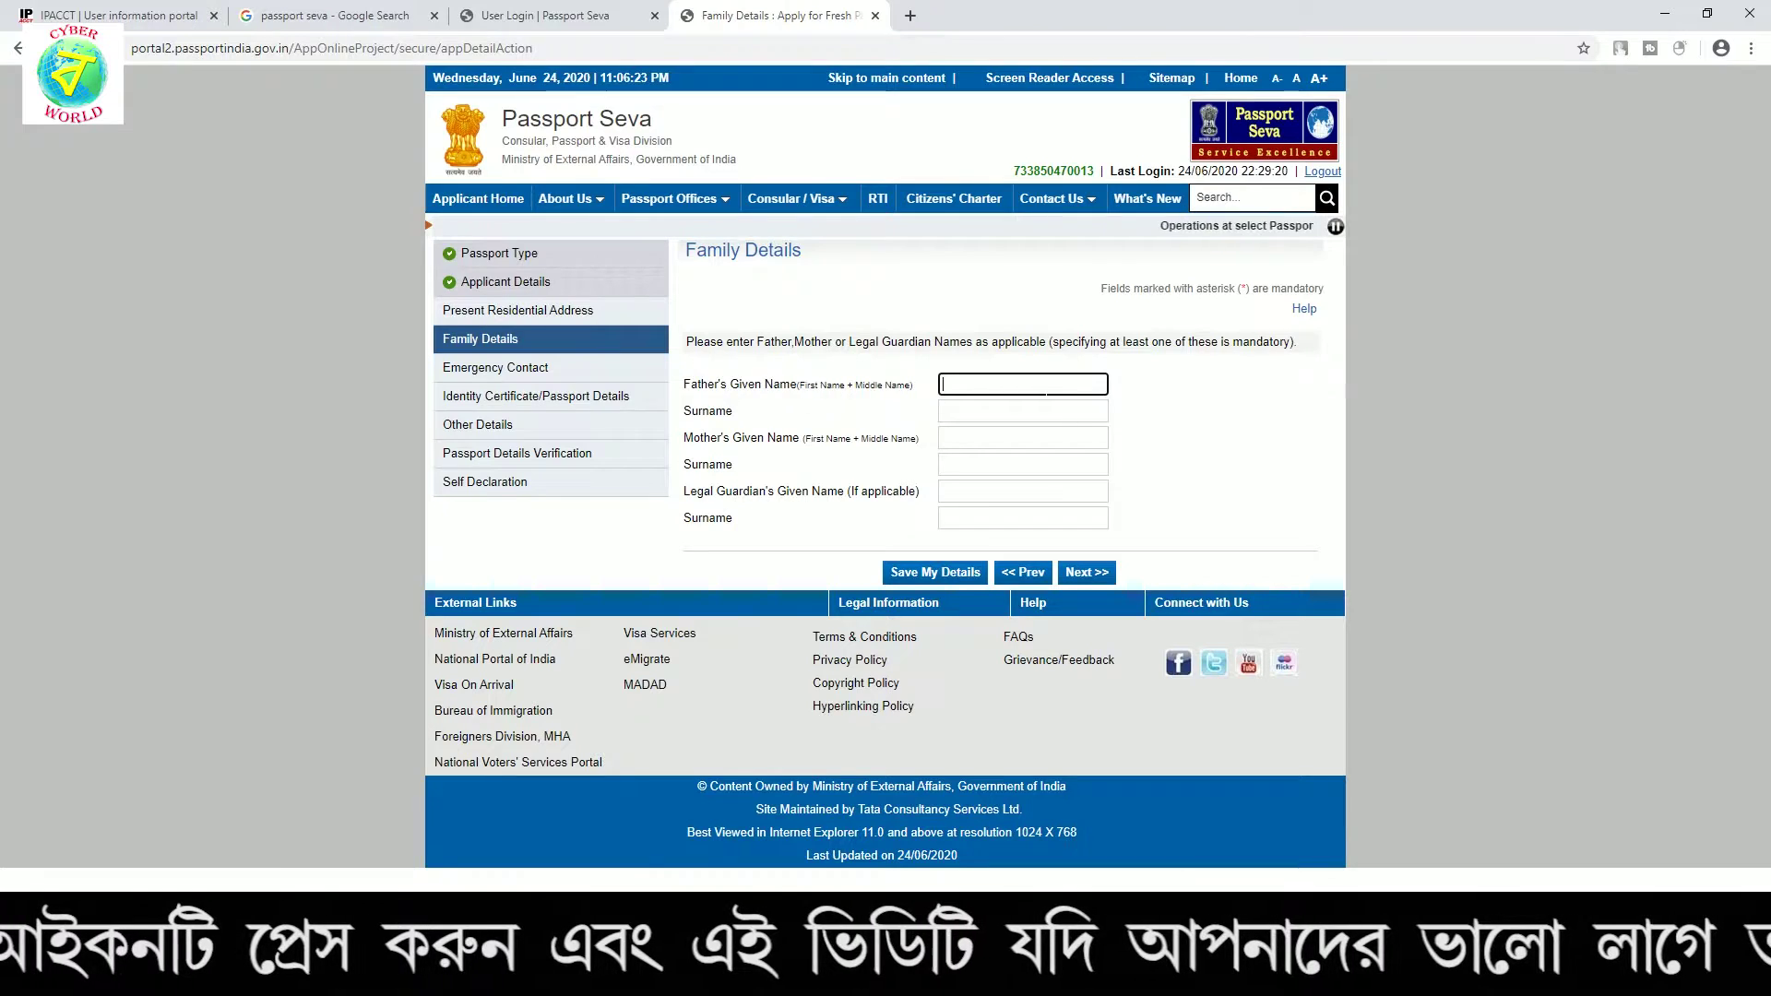
text(CCCCC)
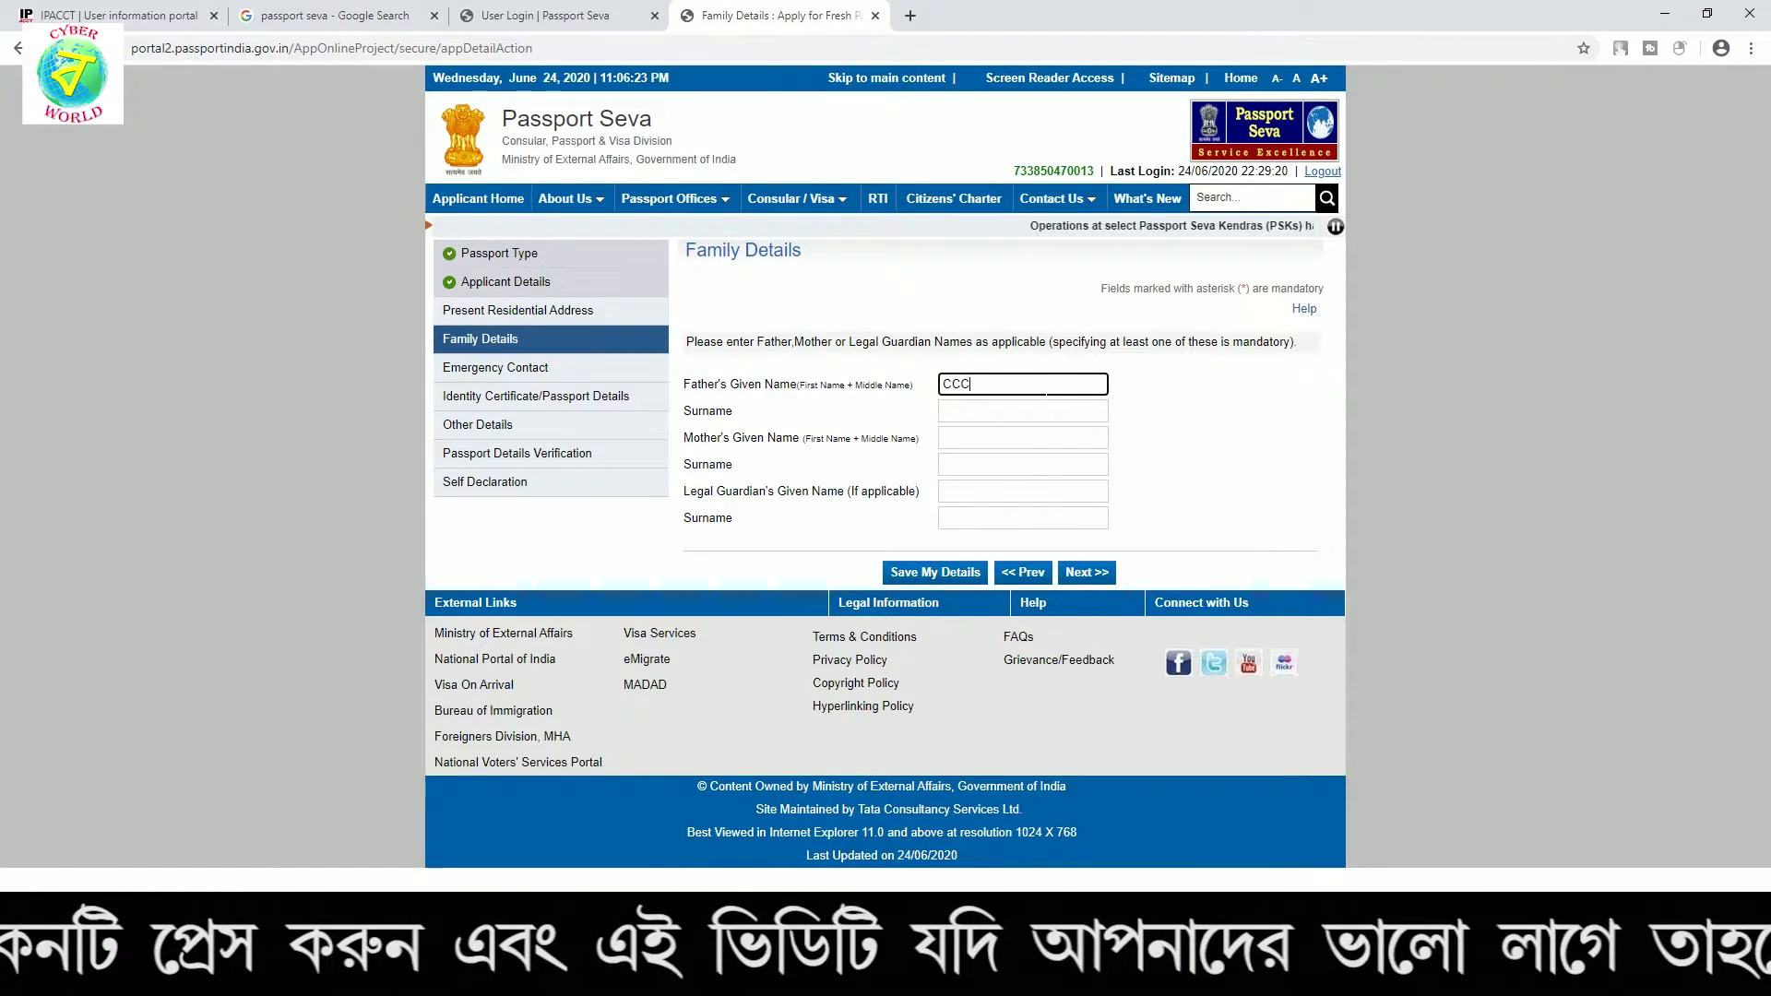
key(Tab)
text(CCCCC)
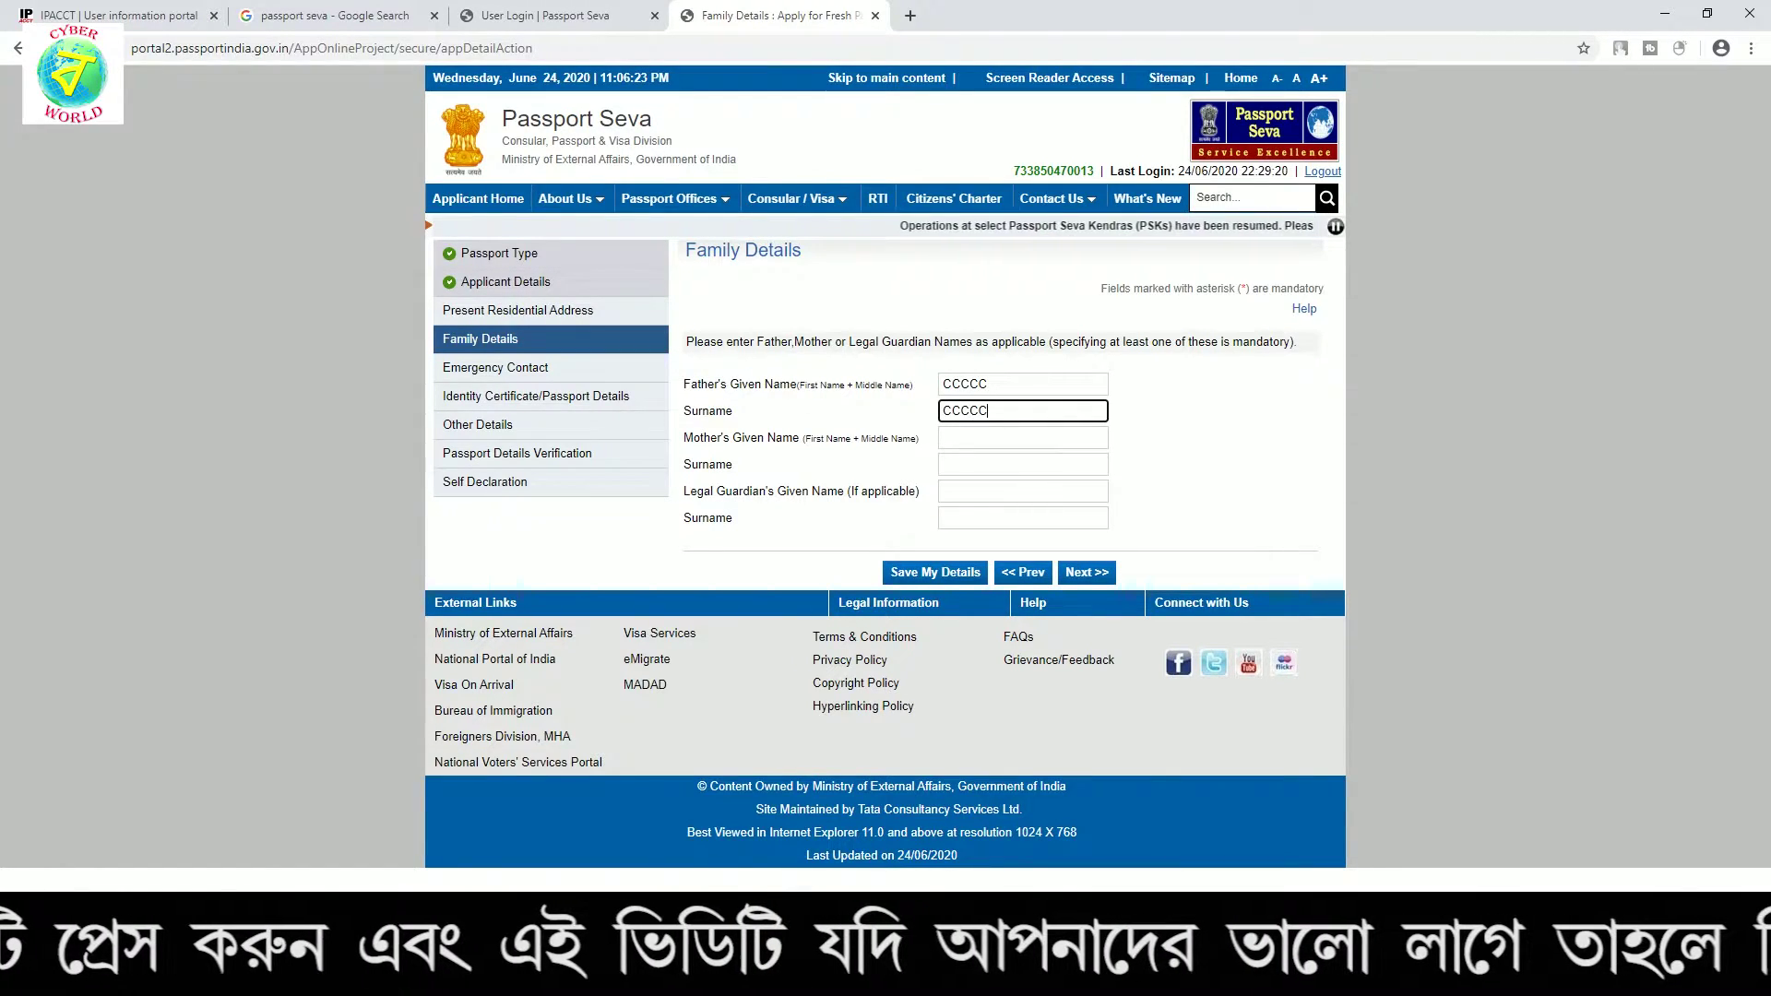
key(Tab)
text(FFFFF)
key(Tab)
text(FFFFF)
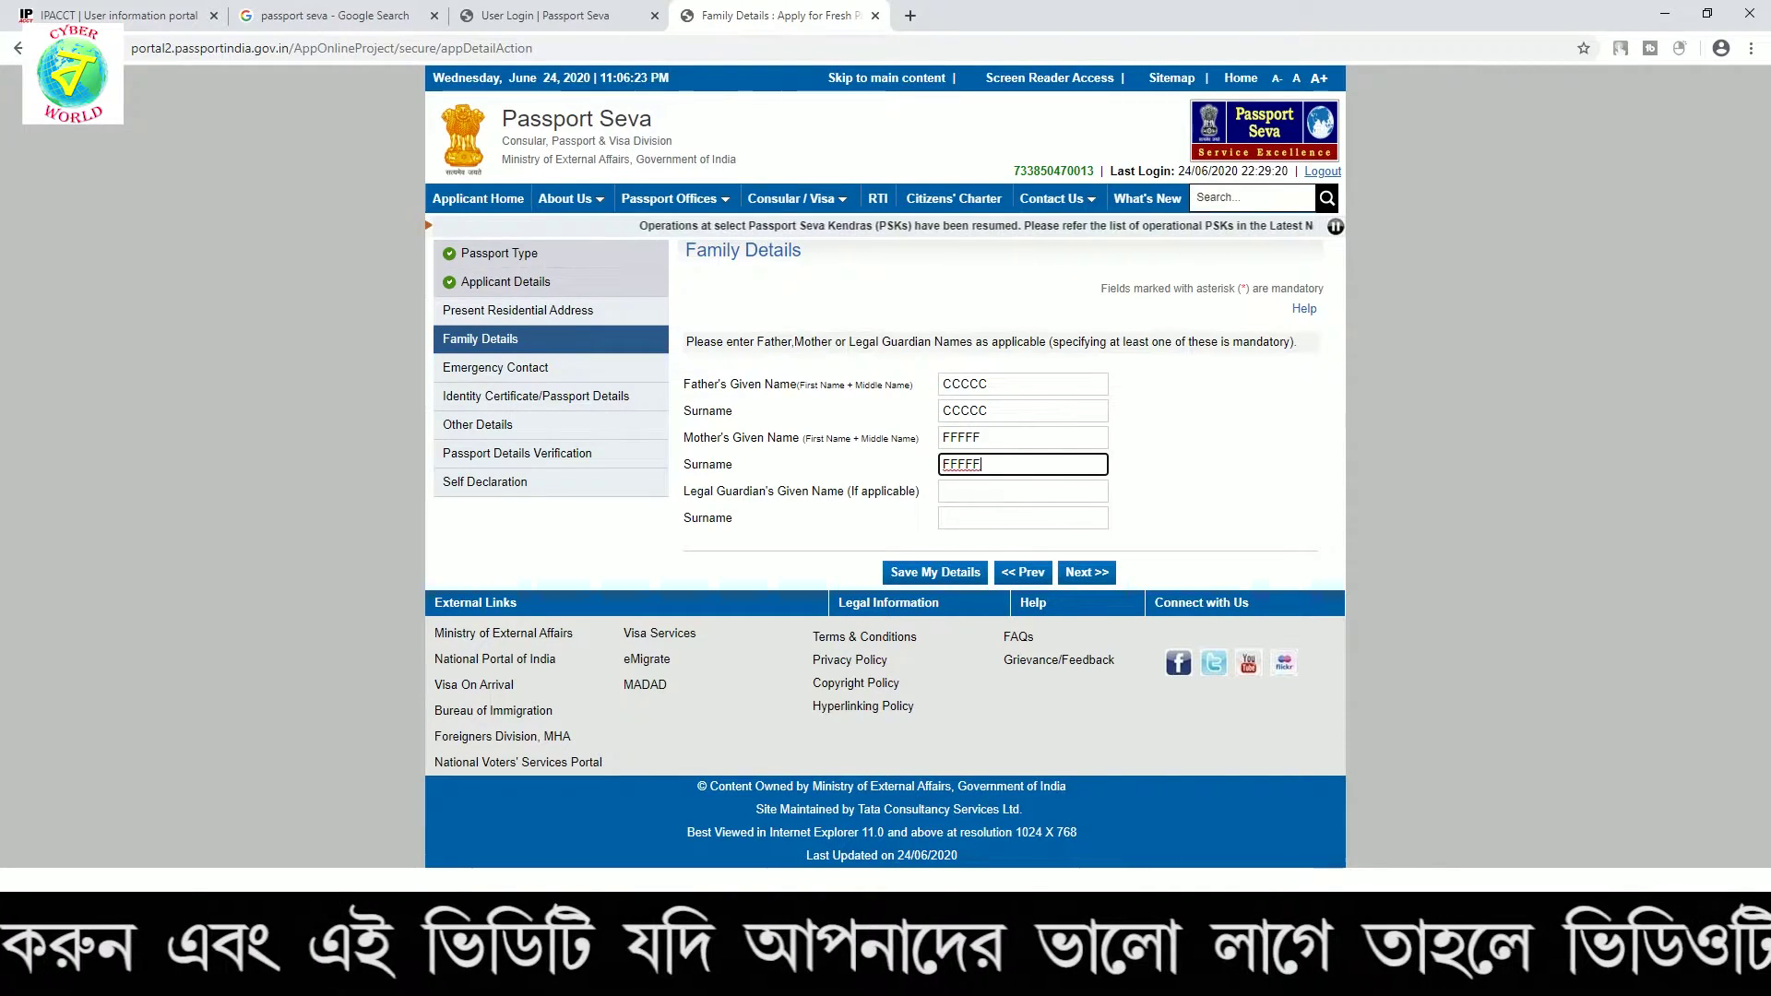
key(Tab)
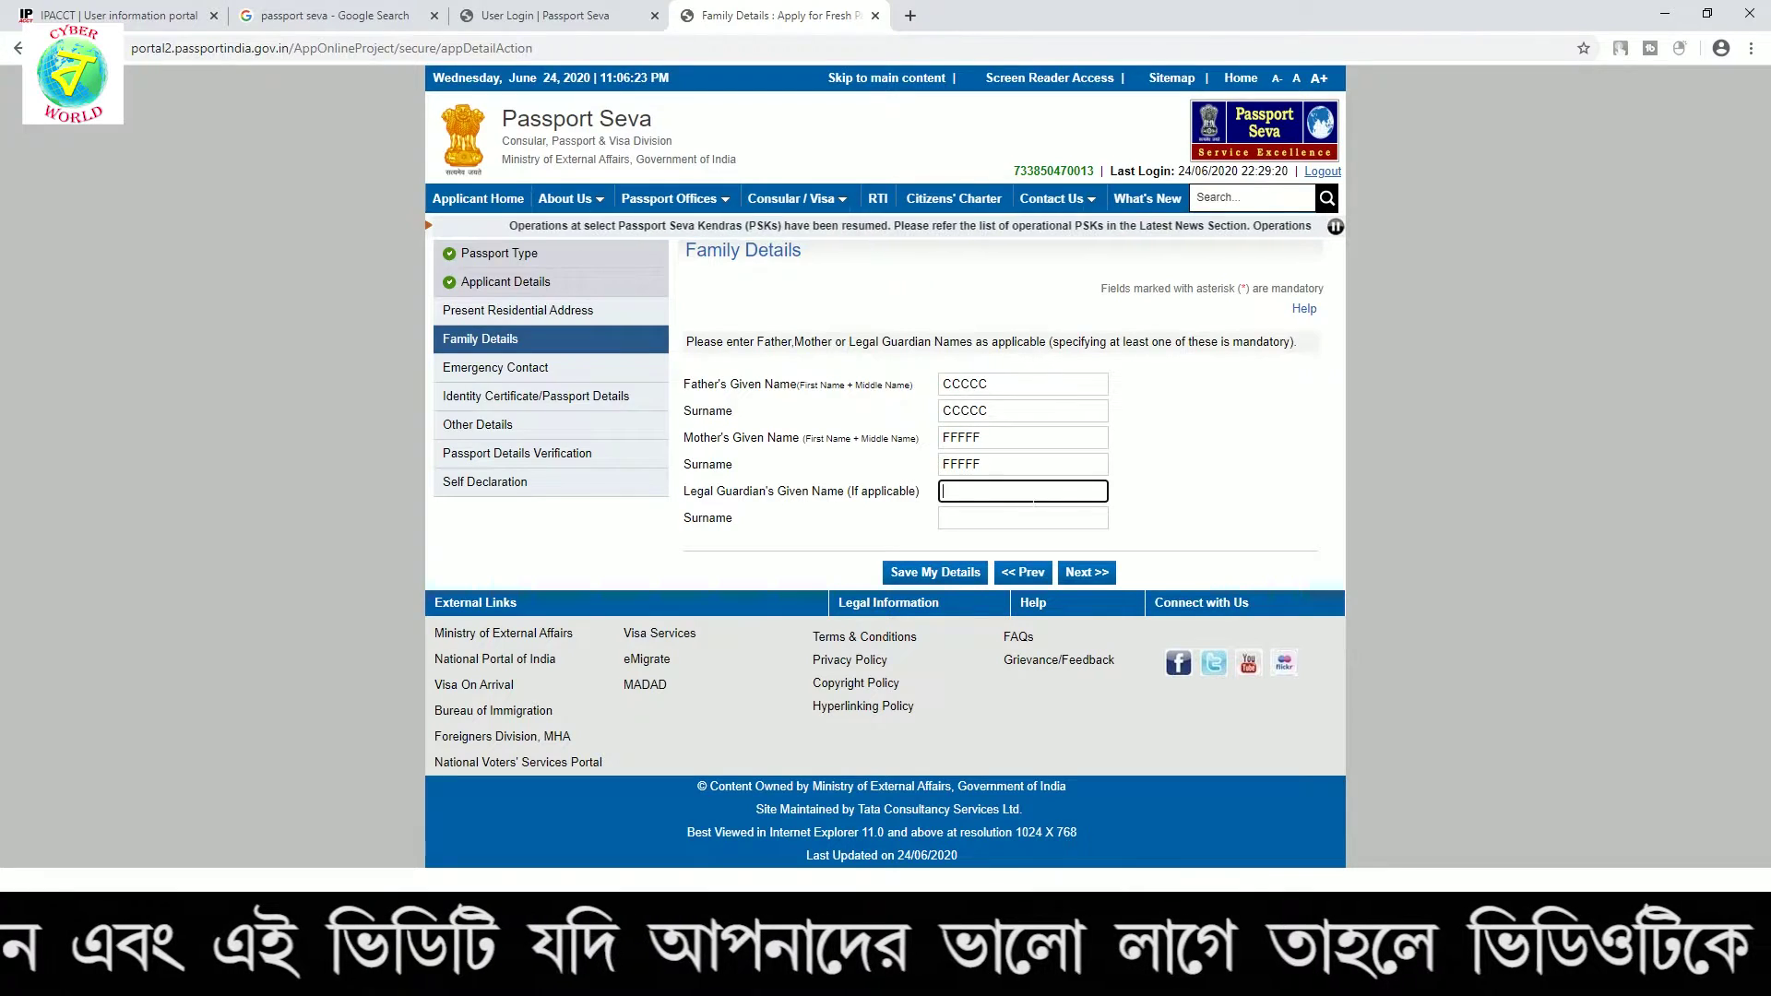
click(1081, 572)
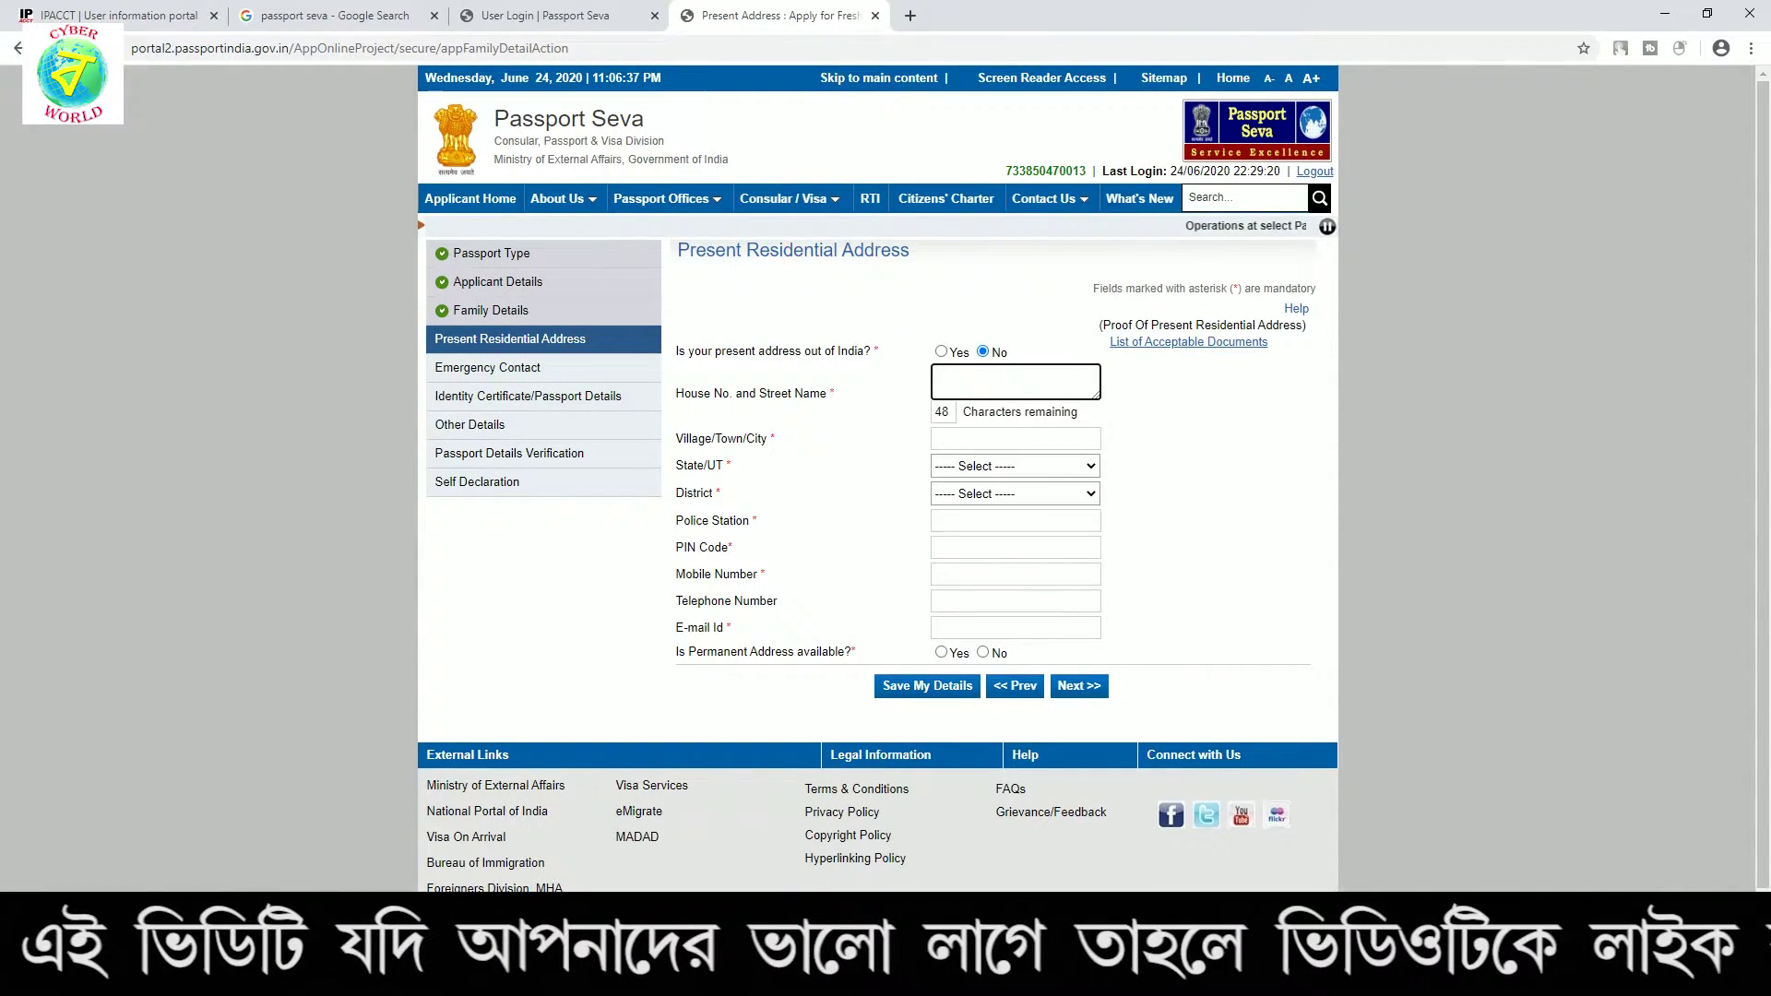
Enter the present address's house/street and village/town/city text
text(DSFDSFDSF)
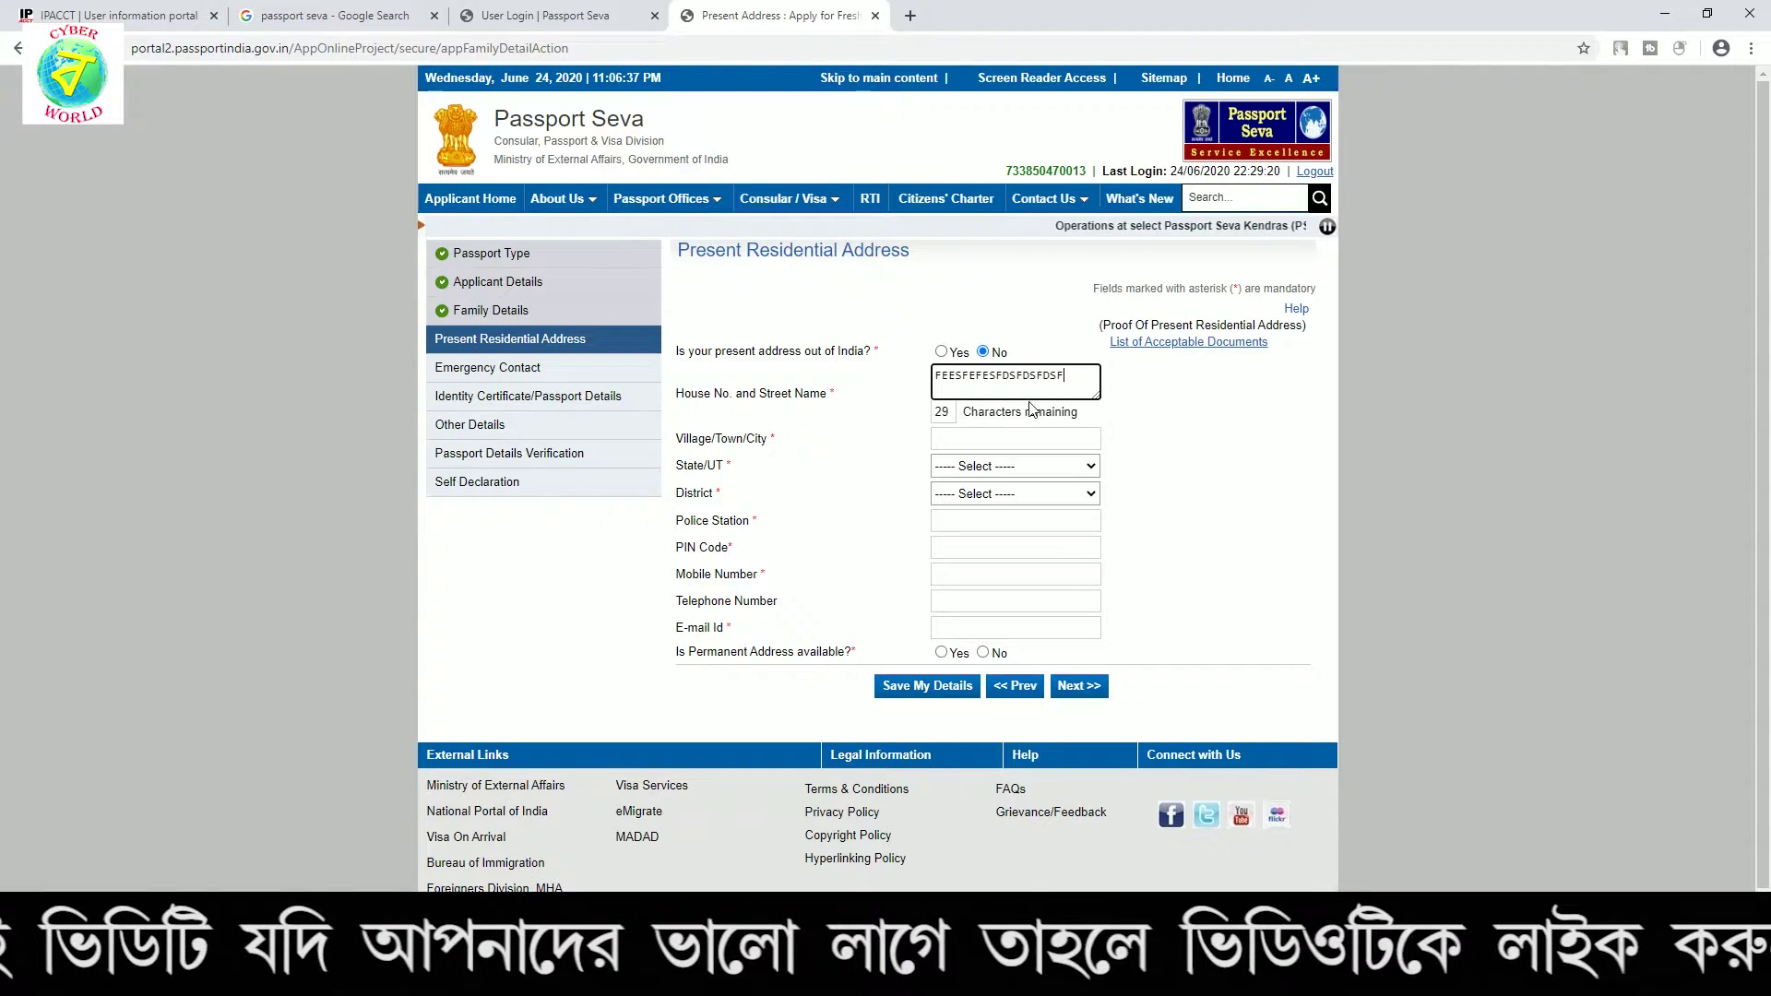
text(DSFDSFDSFFDSFDSFDSFDSF)
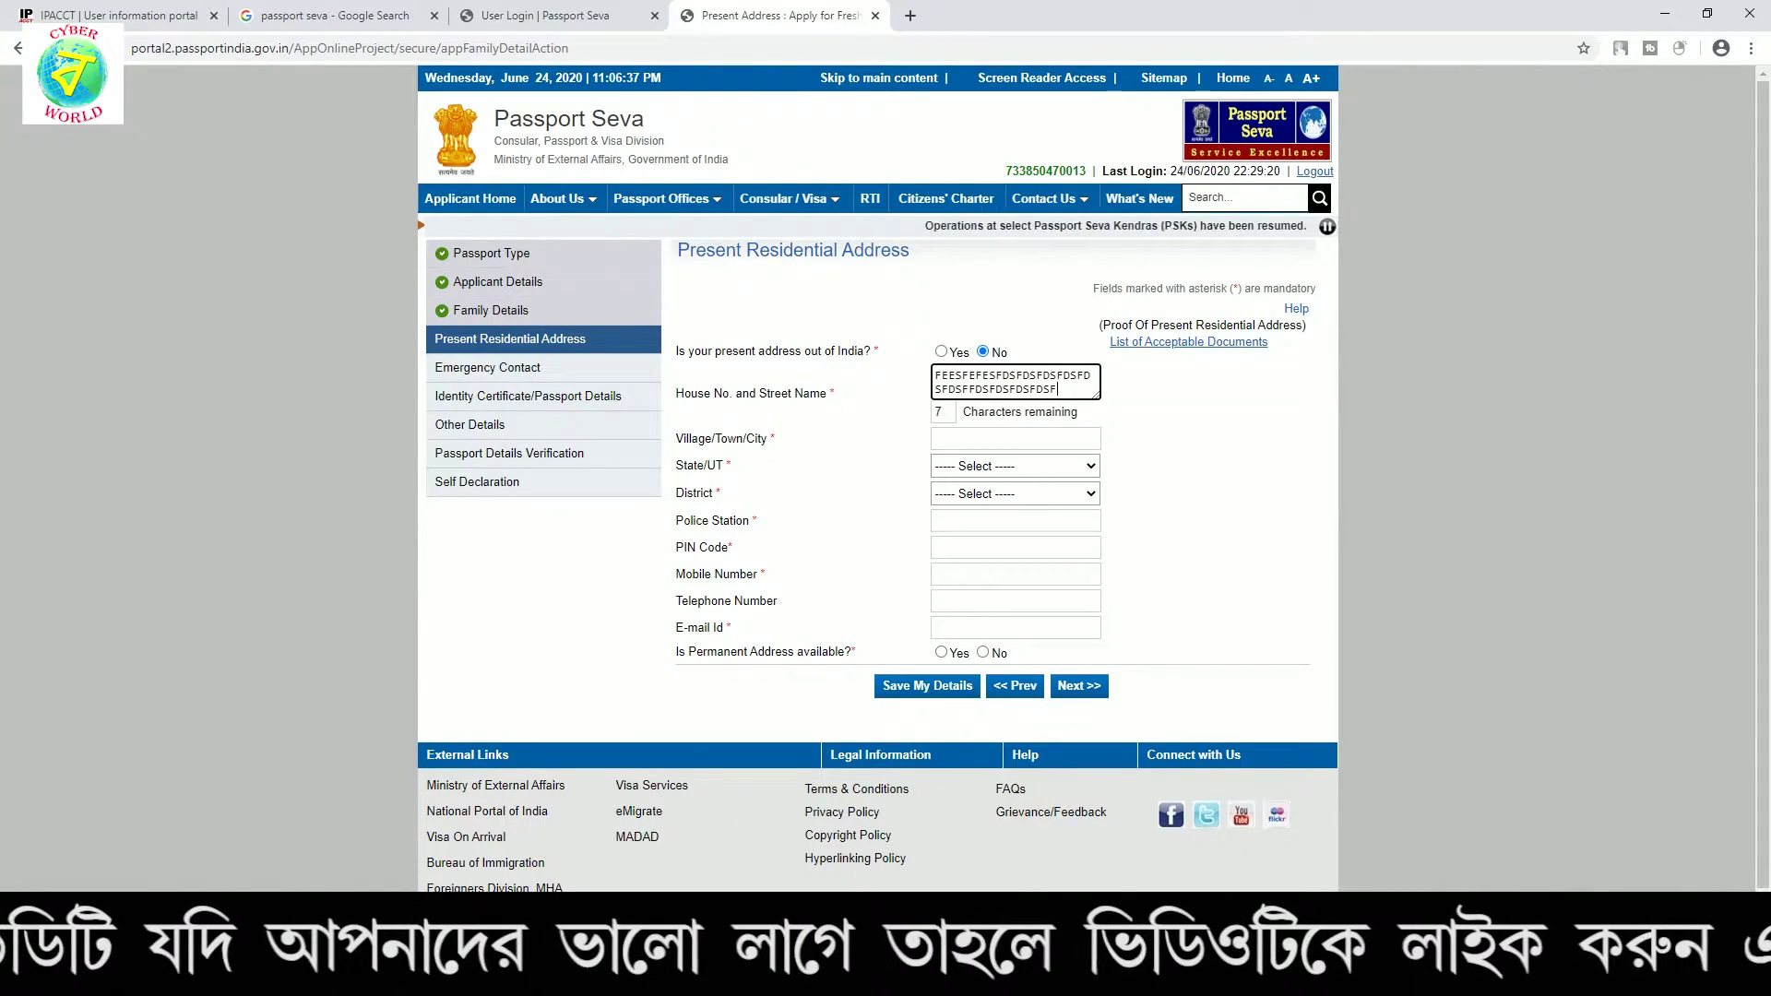
click(1020, 438)
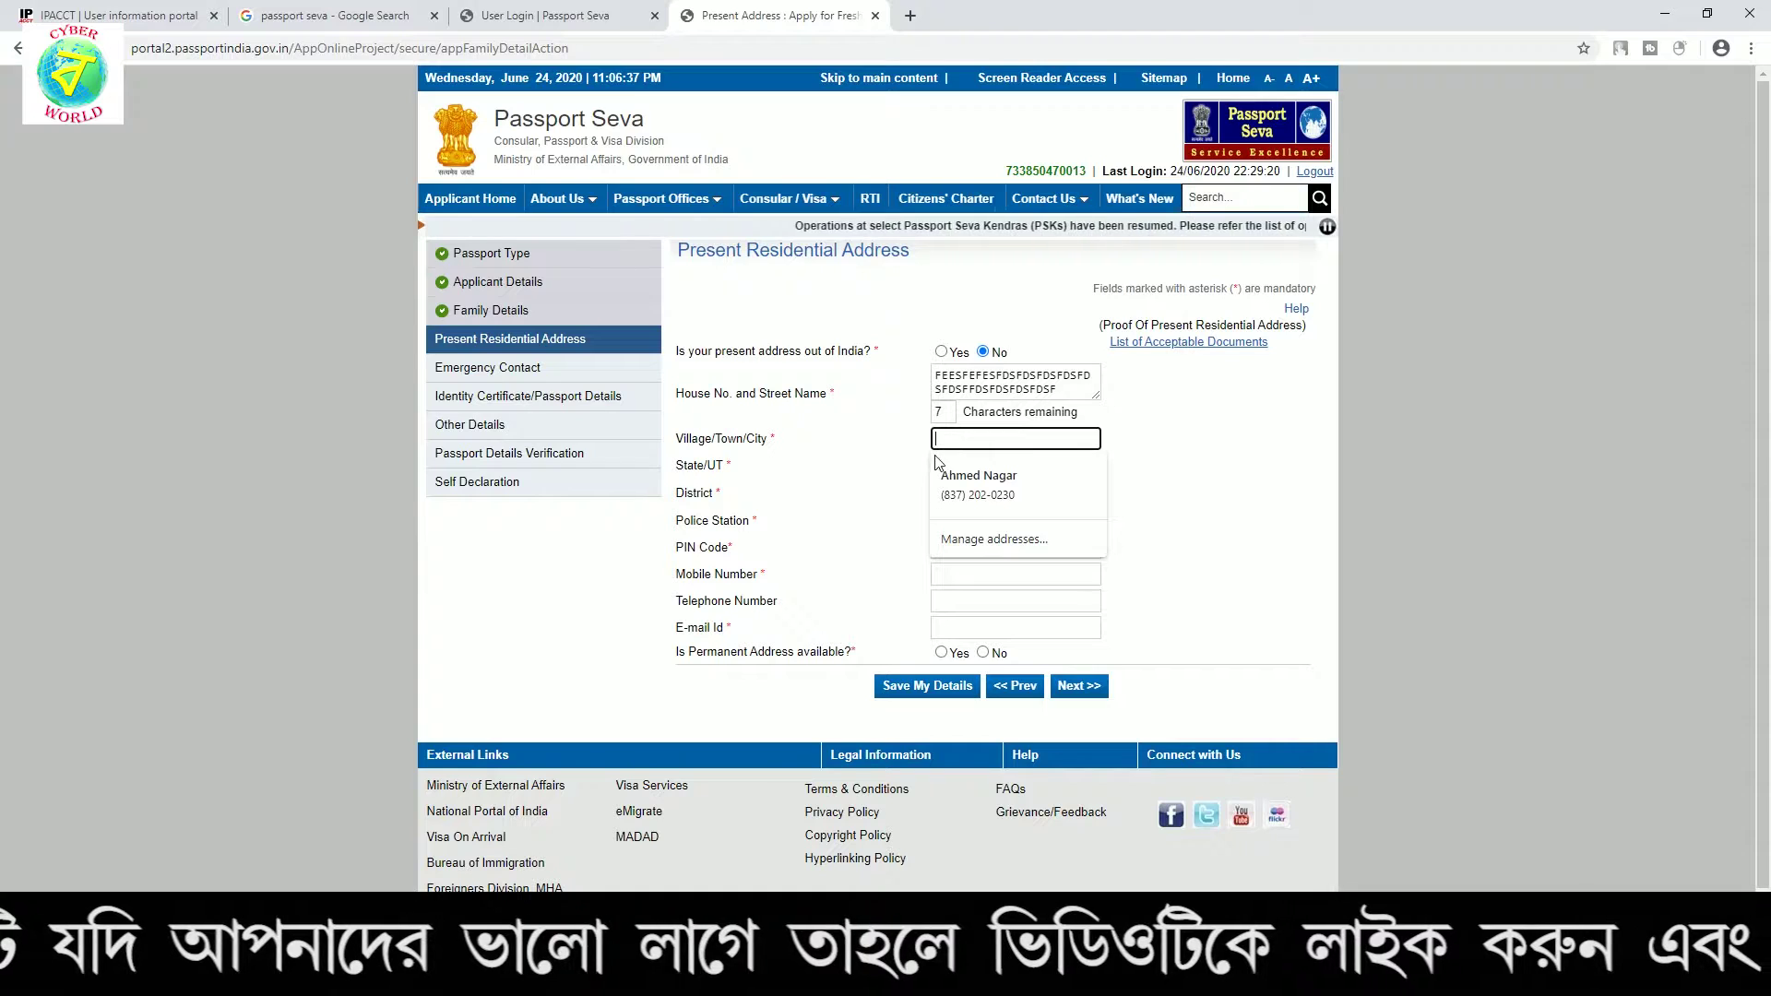
double_click(1024, 388)
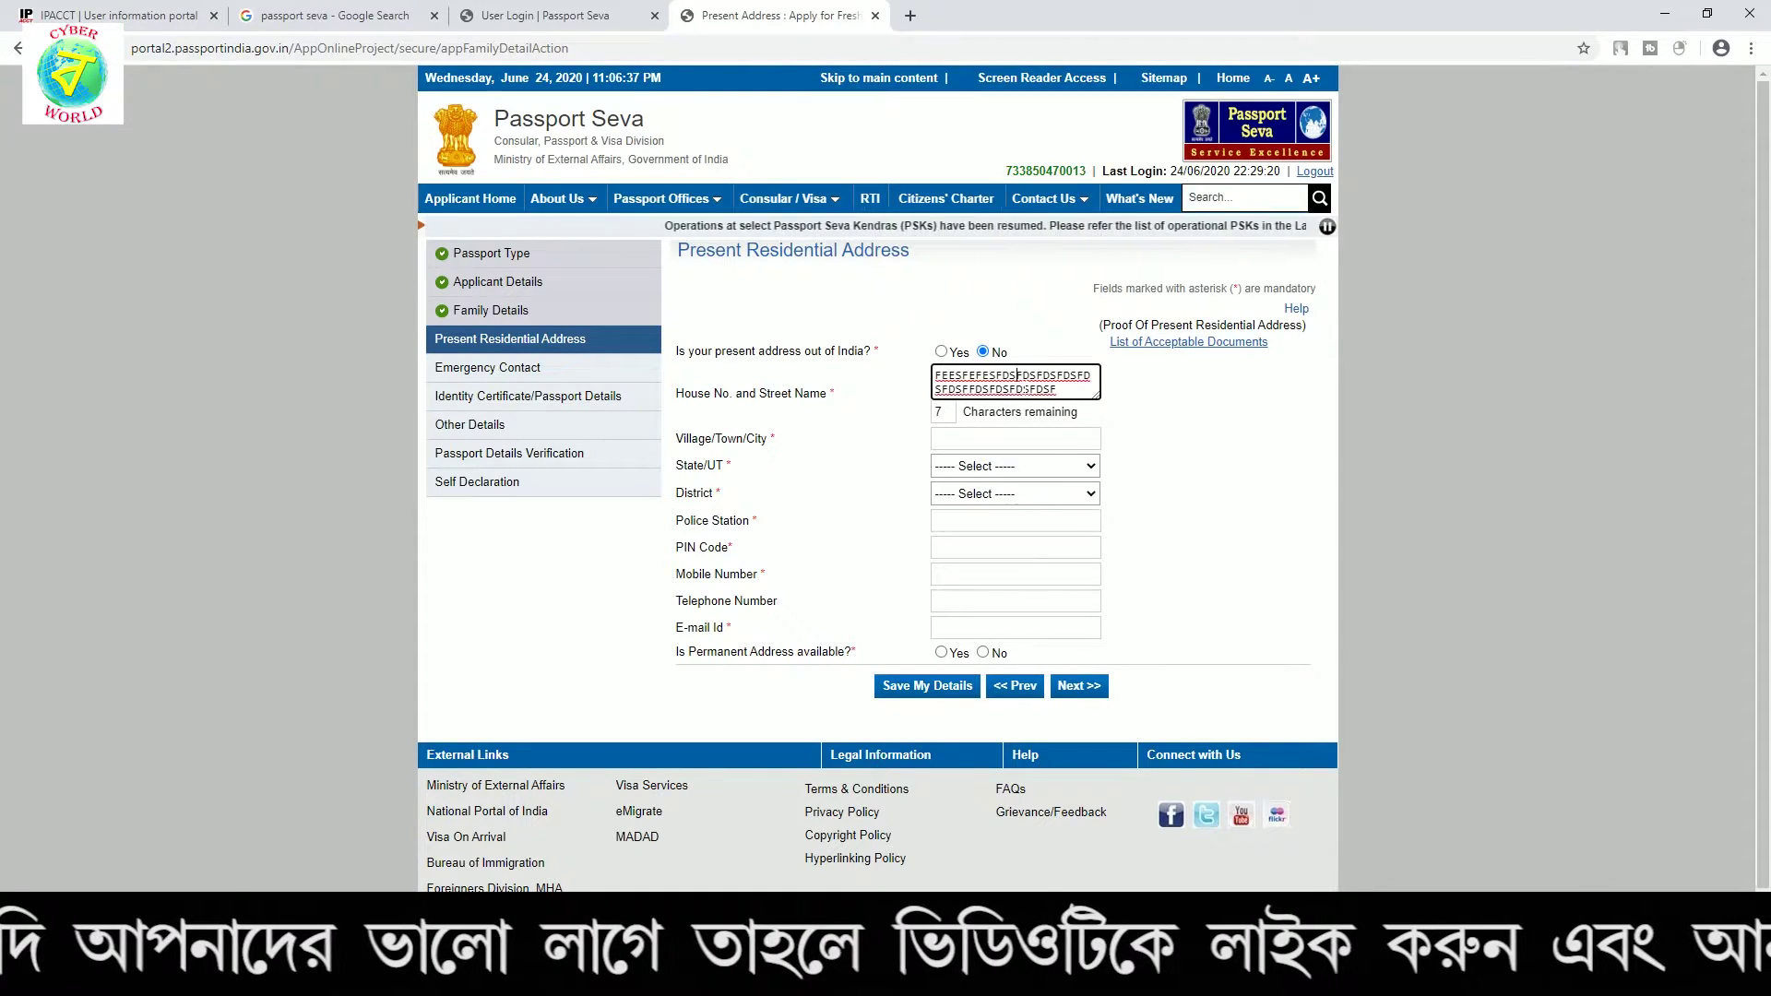
click(970, 439)
text(FFDFDFDF)
Set state West Bengal, district Baruipur, police station CANNING, and enter the PIN code
click(1010, 468)
key(w)
key(Return)
click(1005, 494)
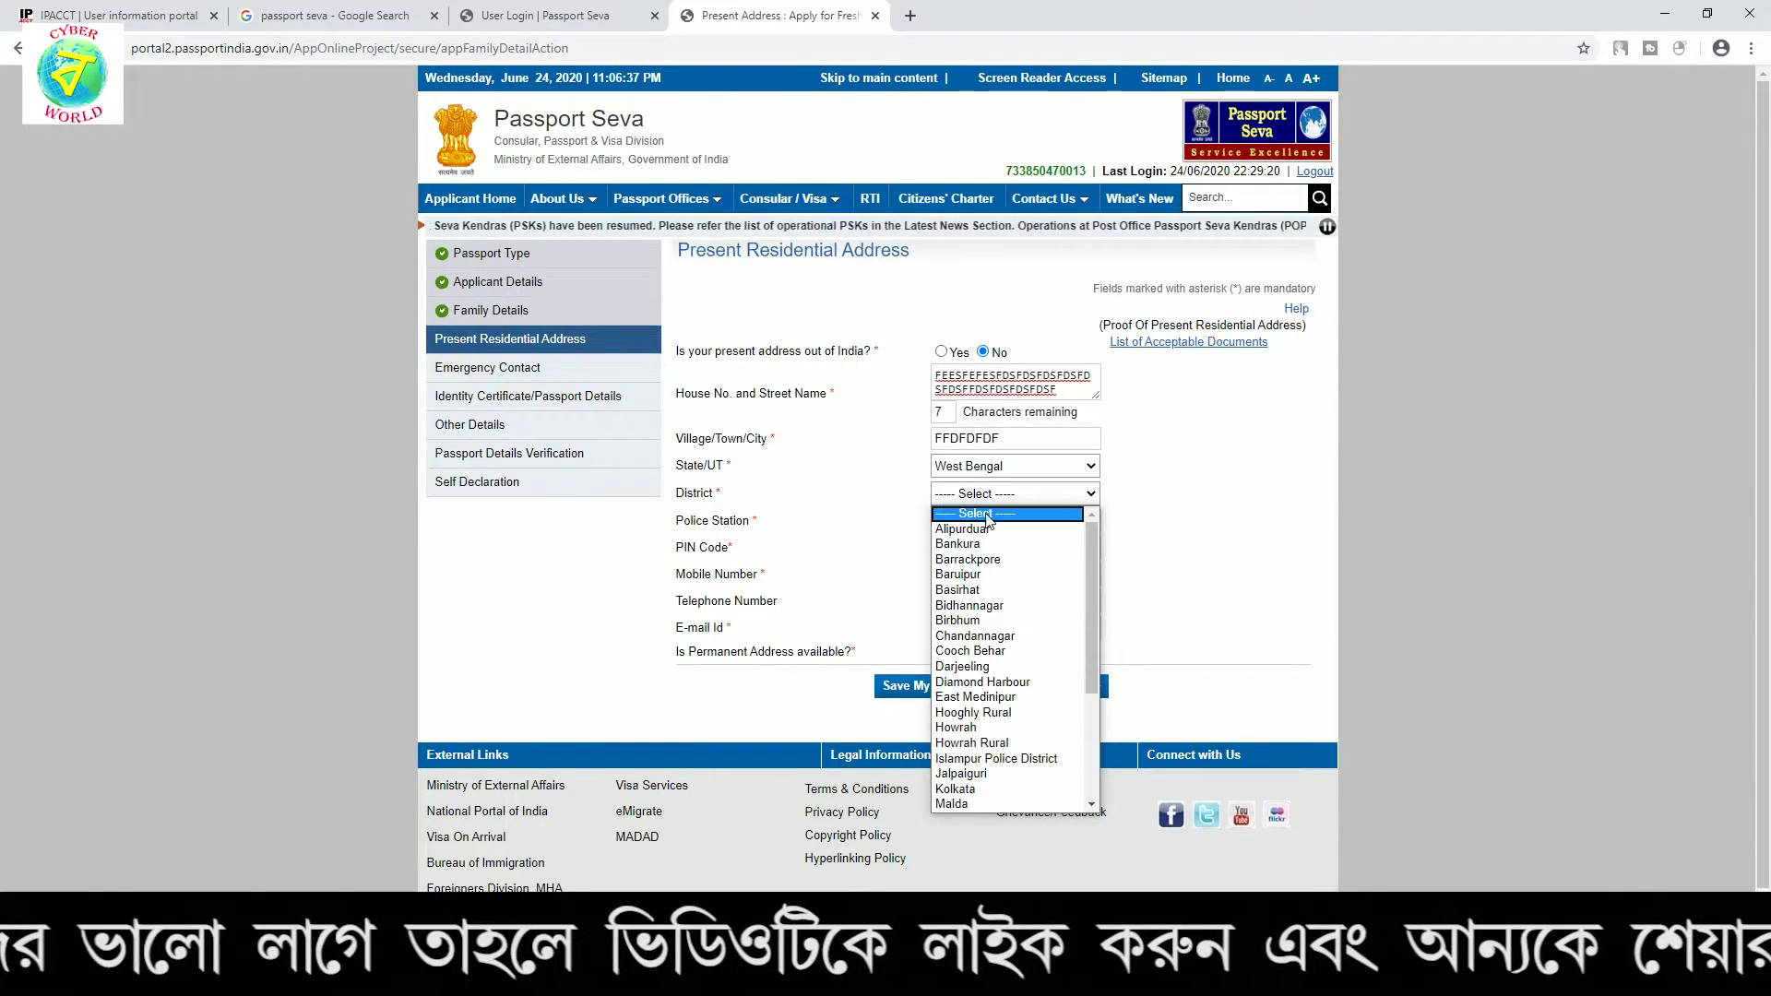
click(968, 574)
click(966, 522)
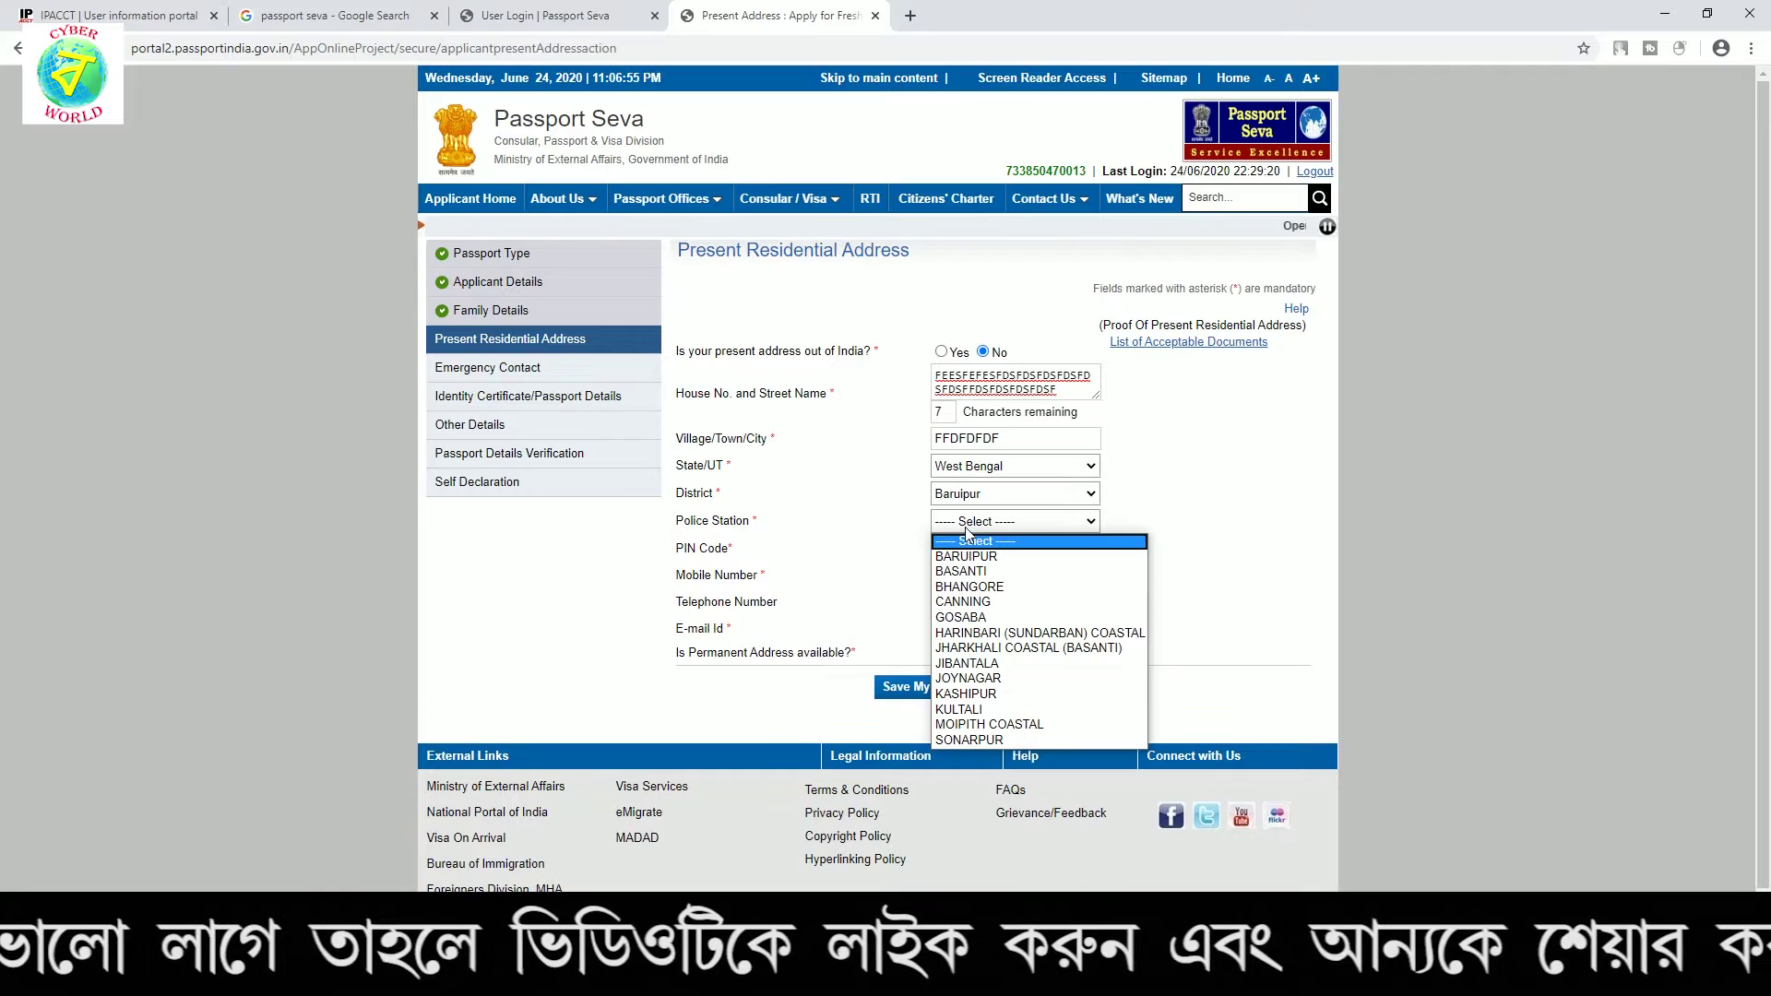
click(974, 604)
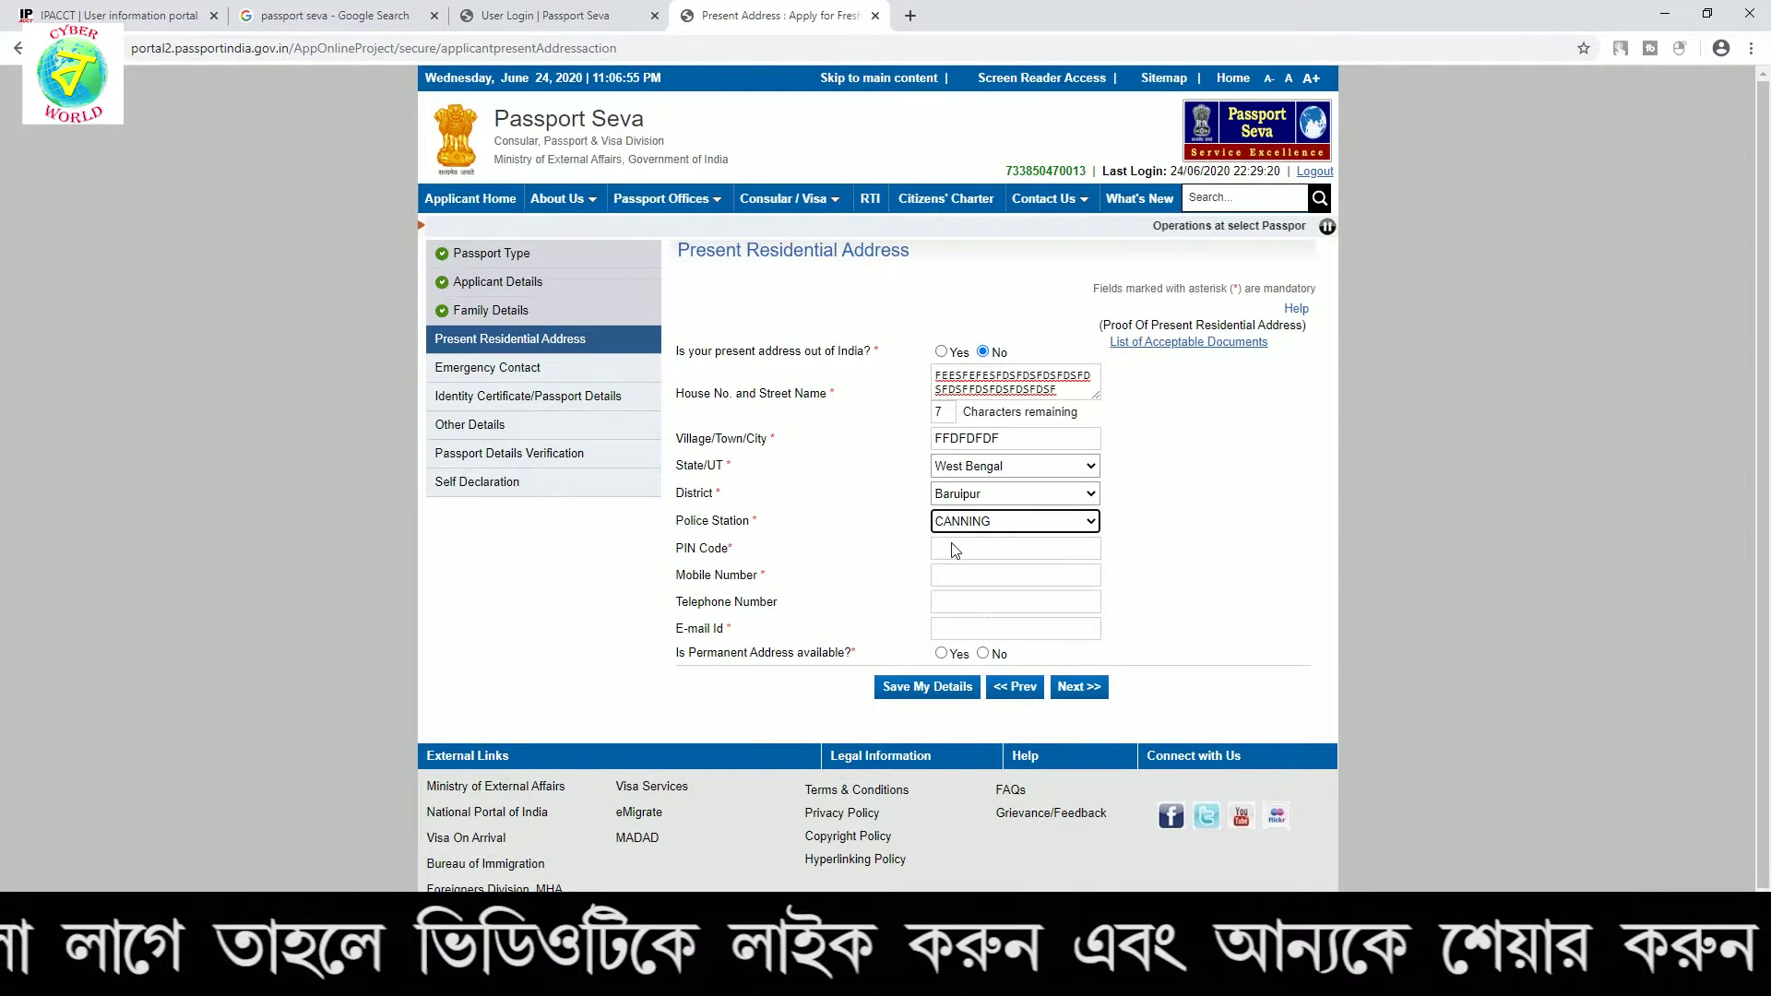
click(955, 550)
text(7312154)
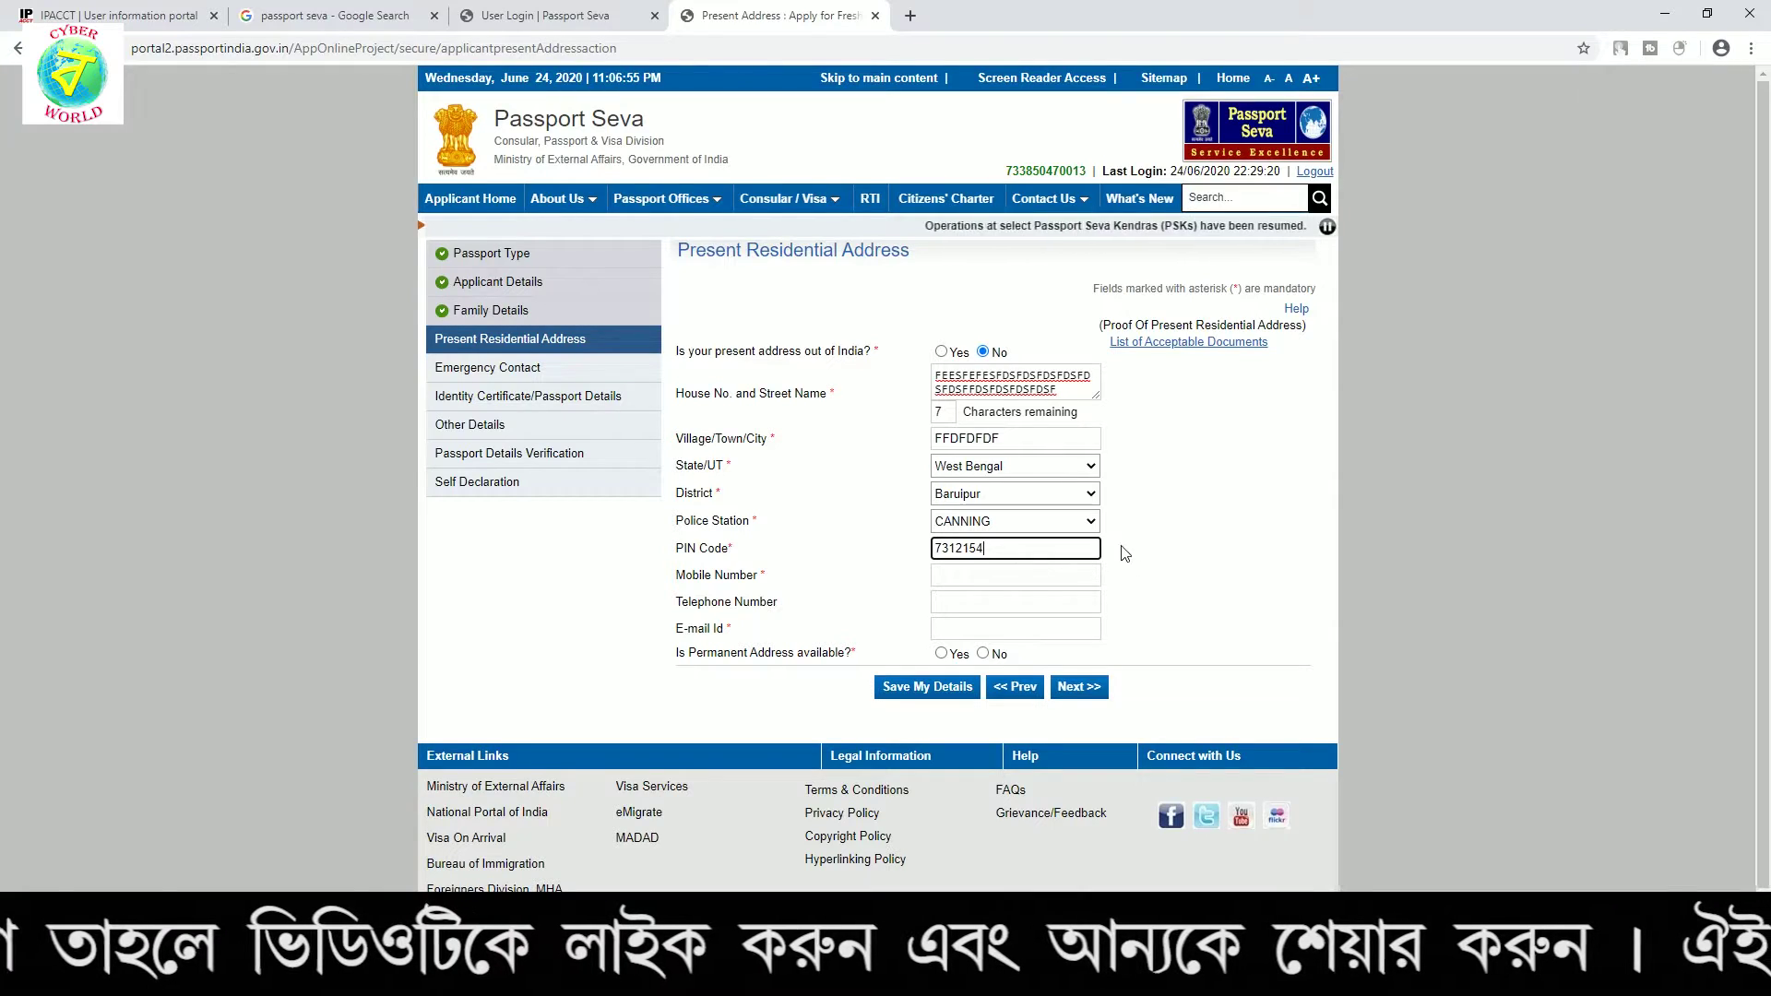
click(1189, 574)
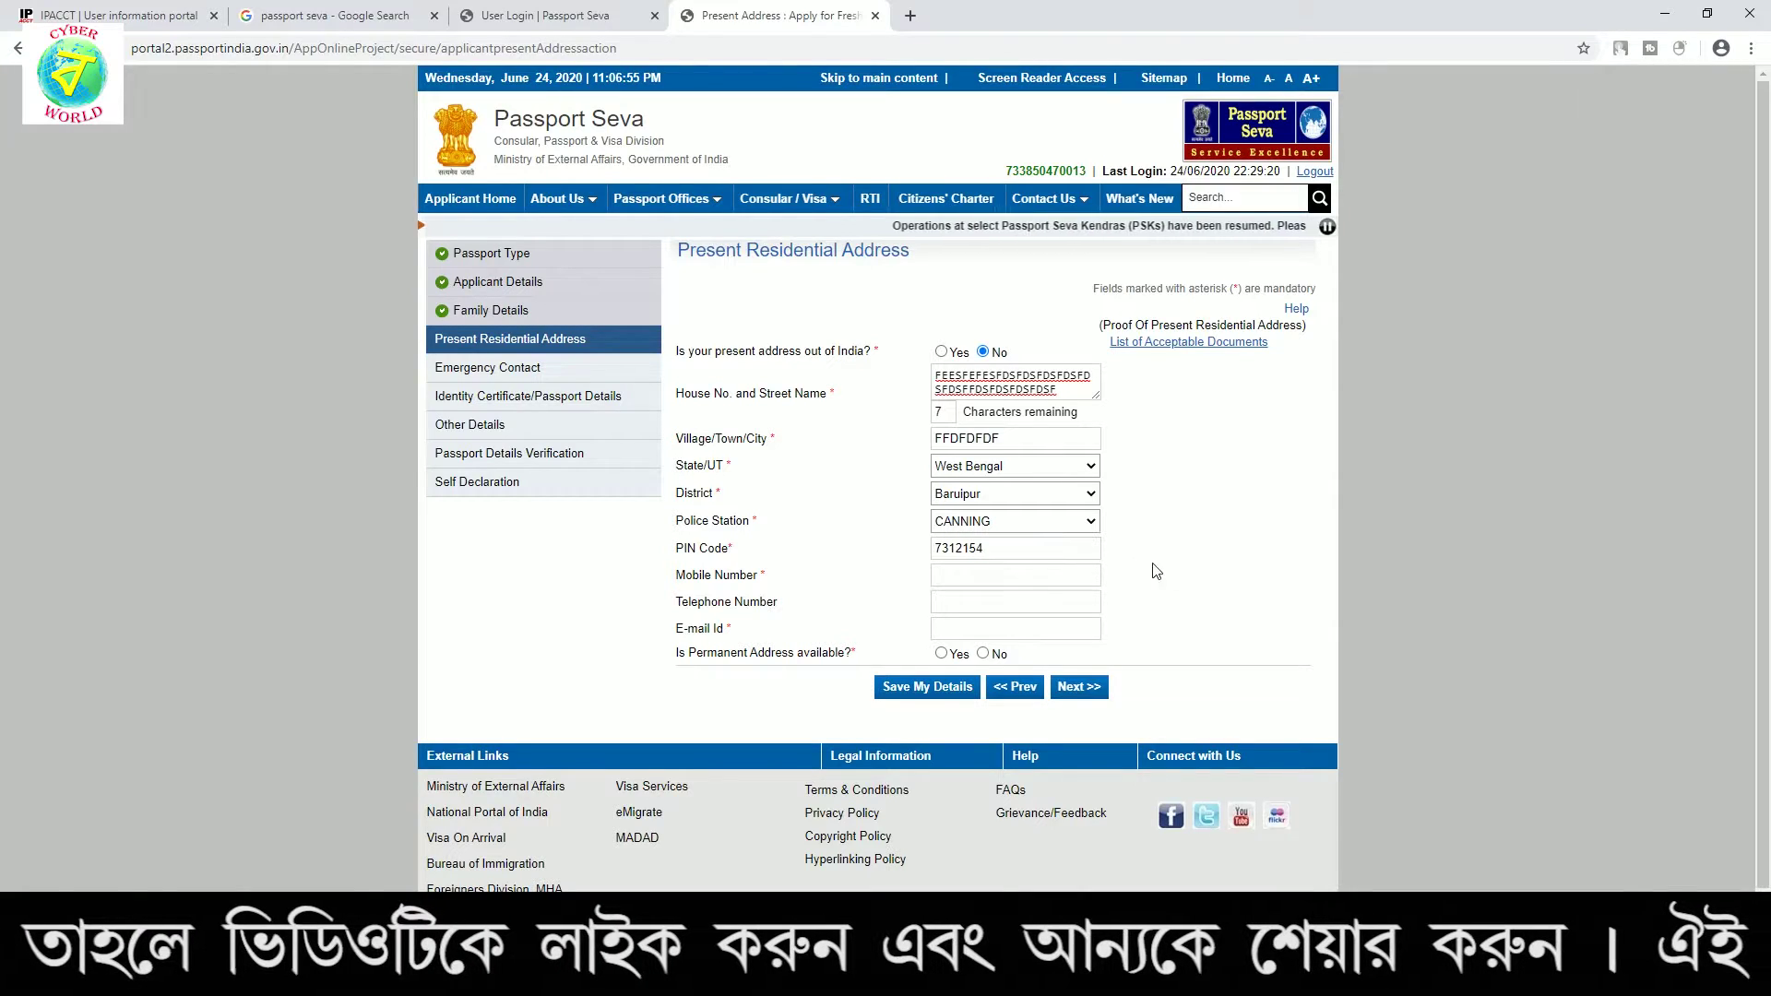
Enter the mobile number and e-mail, and mark the permanent address as same as present
click(1014, 576)
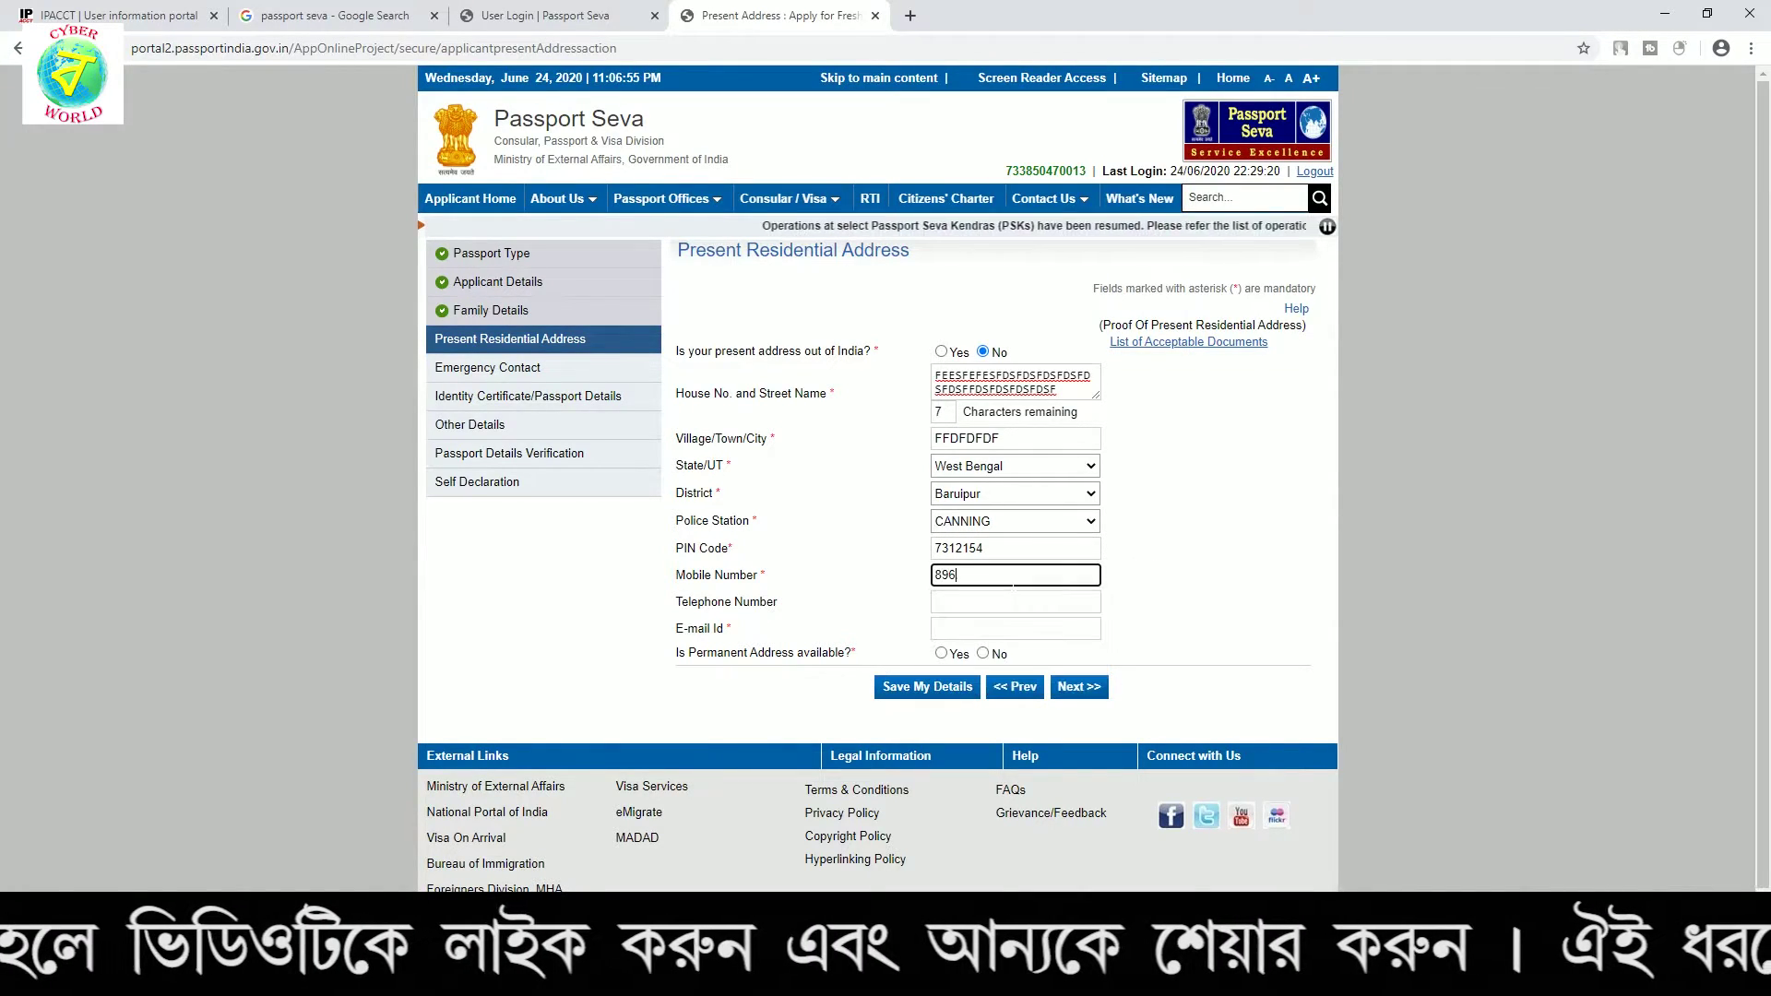
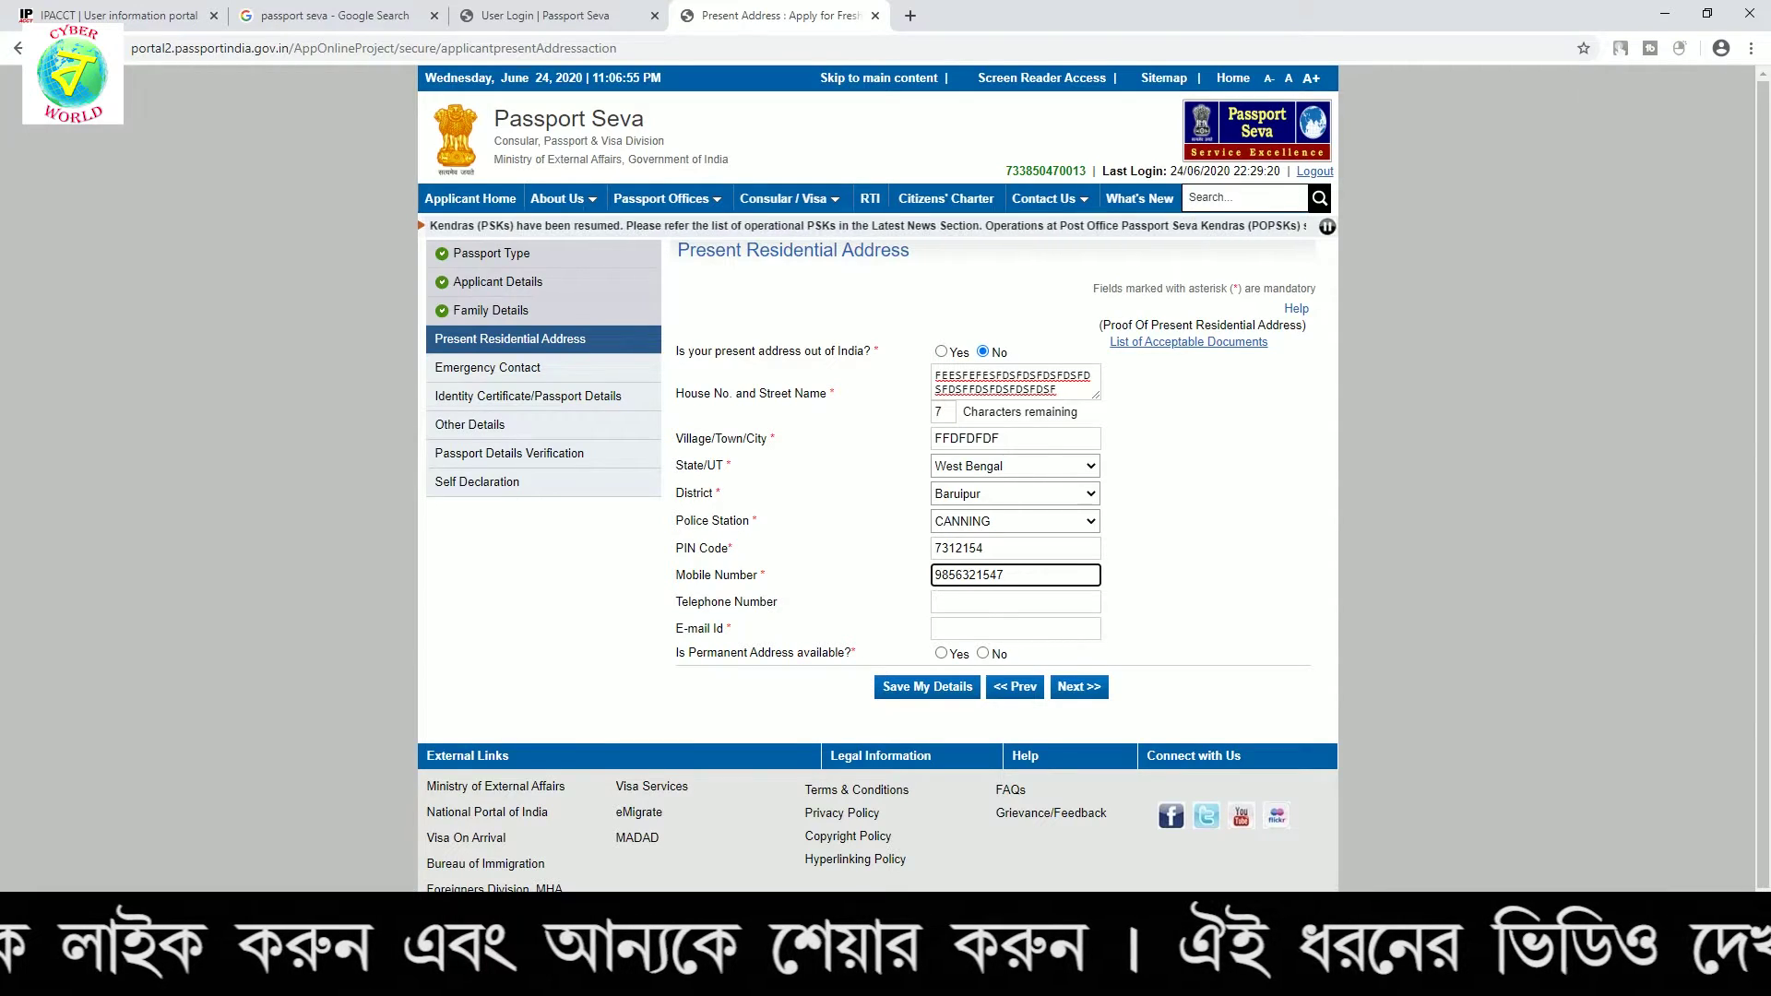
click(981, 628)
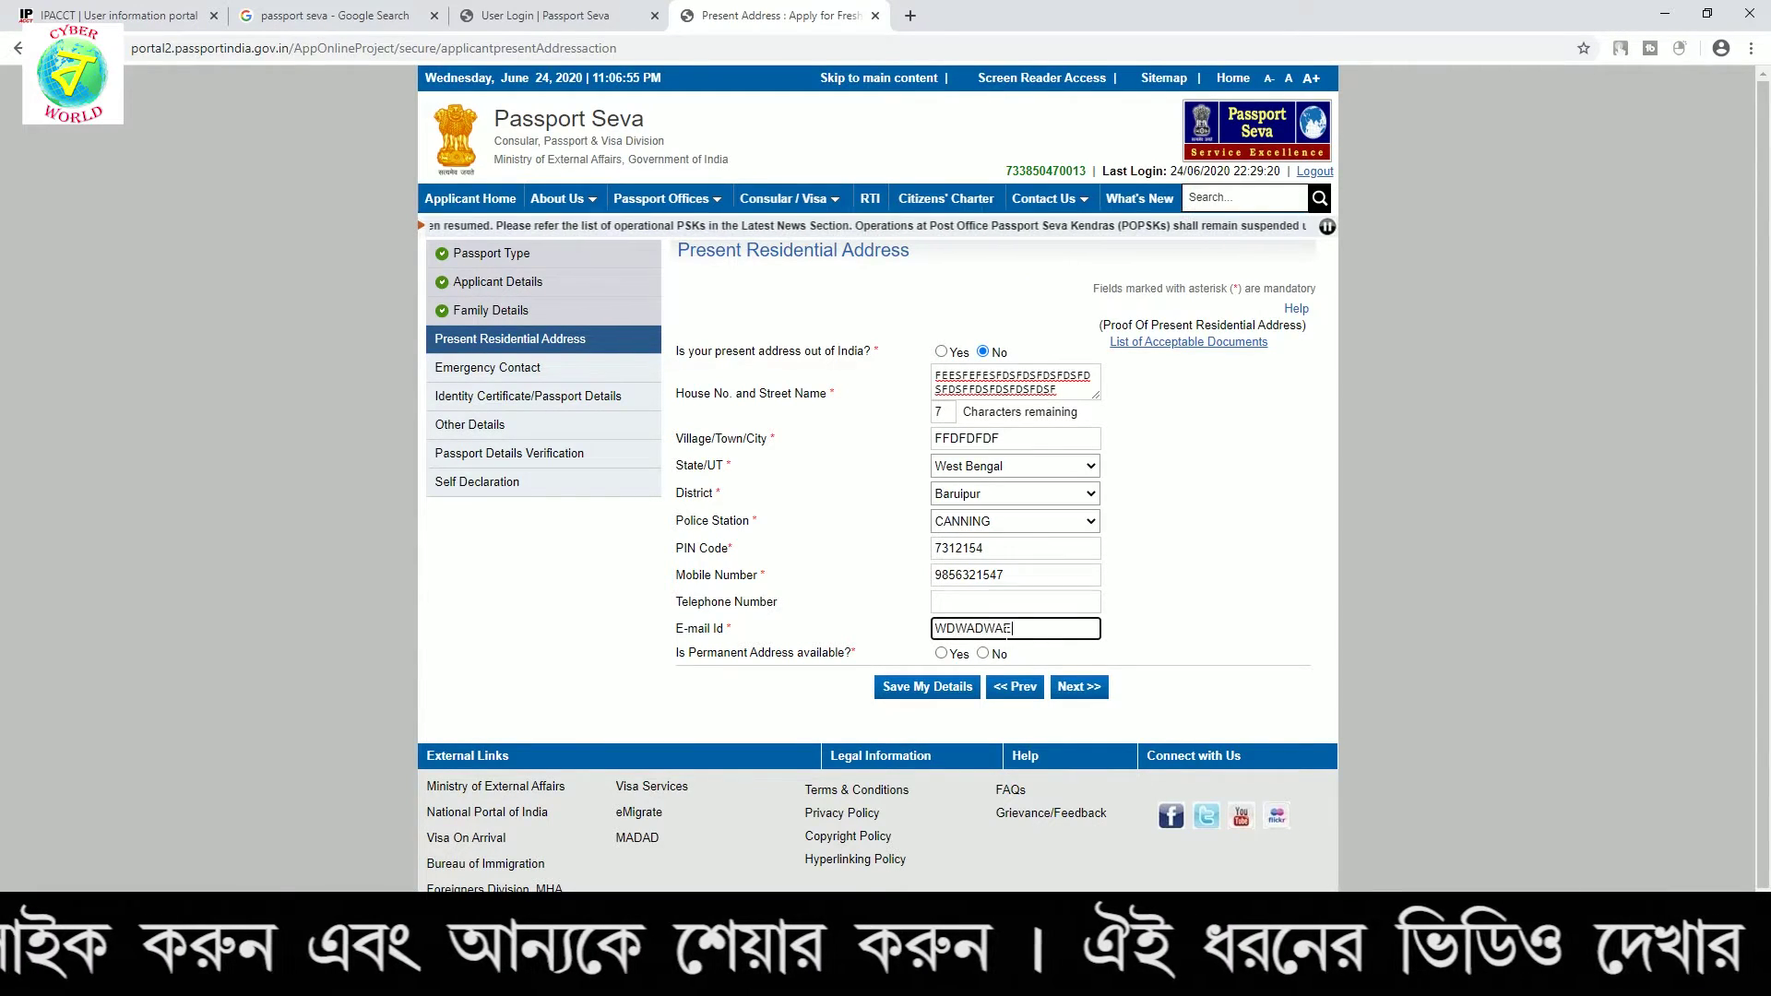
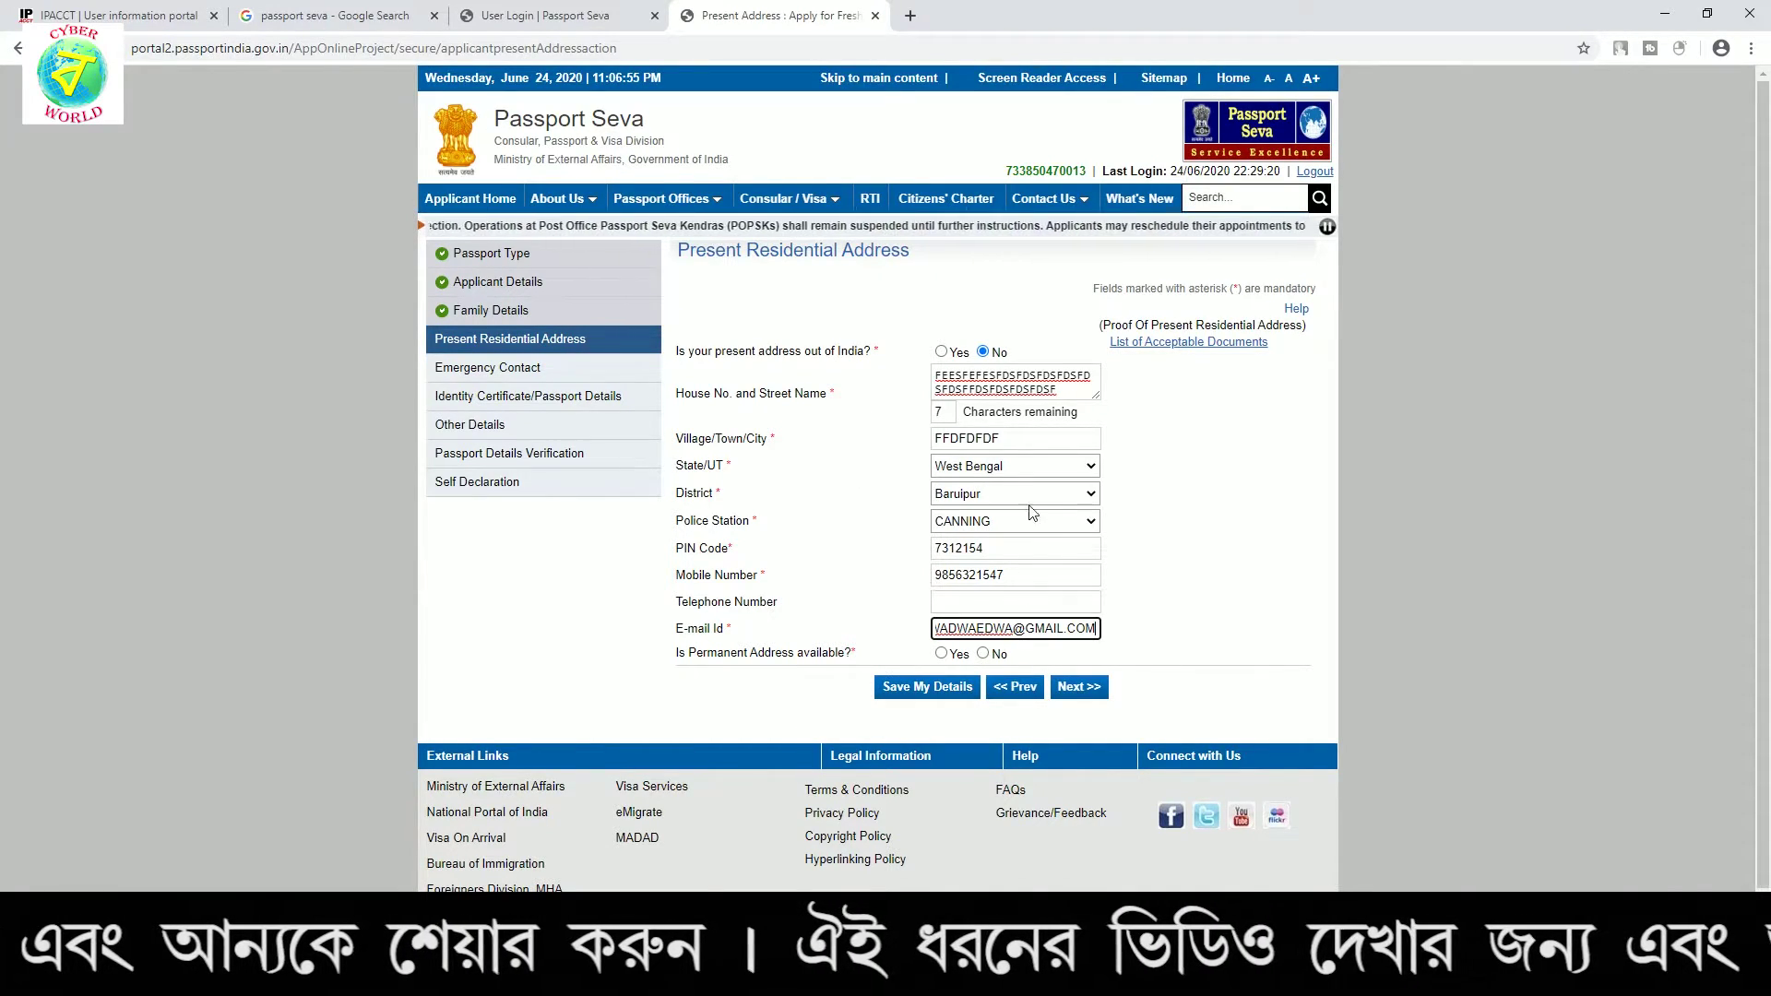
click(950, 657)
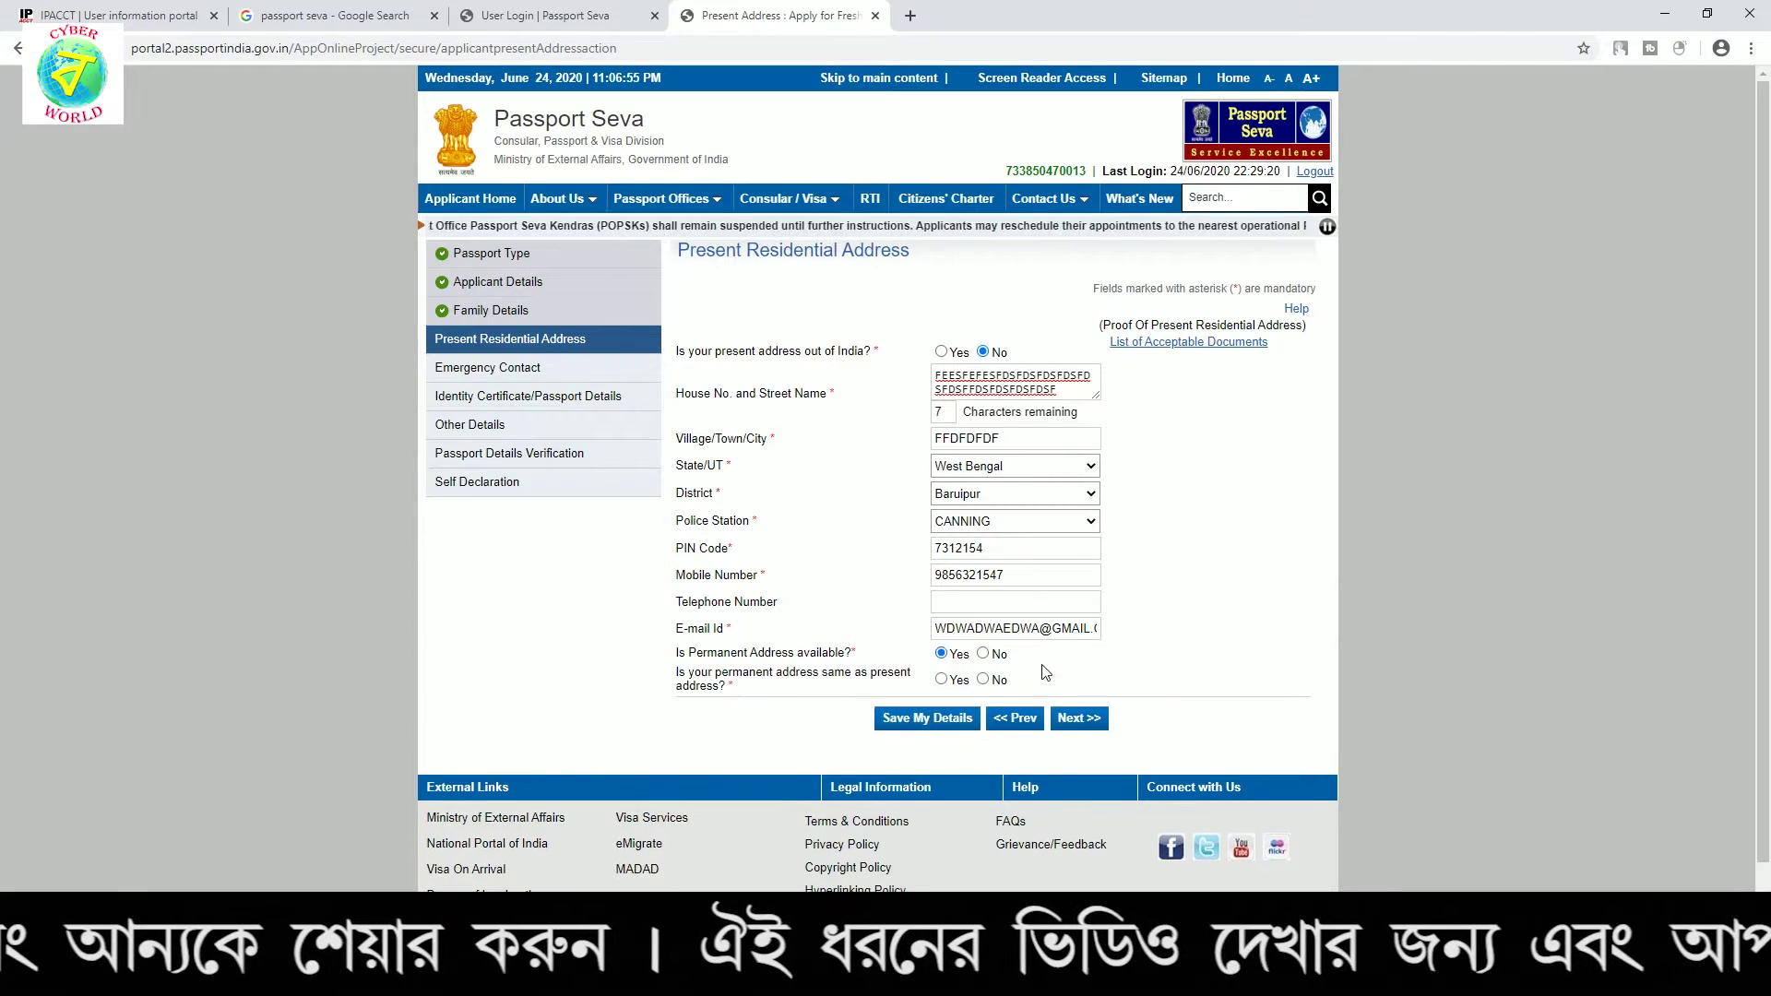
click(941, 680)
Submit the address and accept the confirmation prompt, which reports an error
click(1091, 719)
click(974, 244)
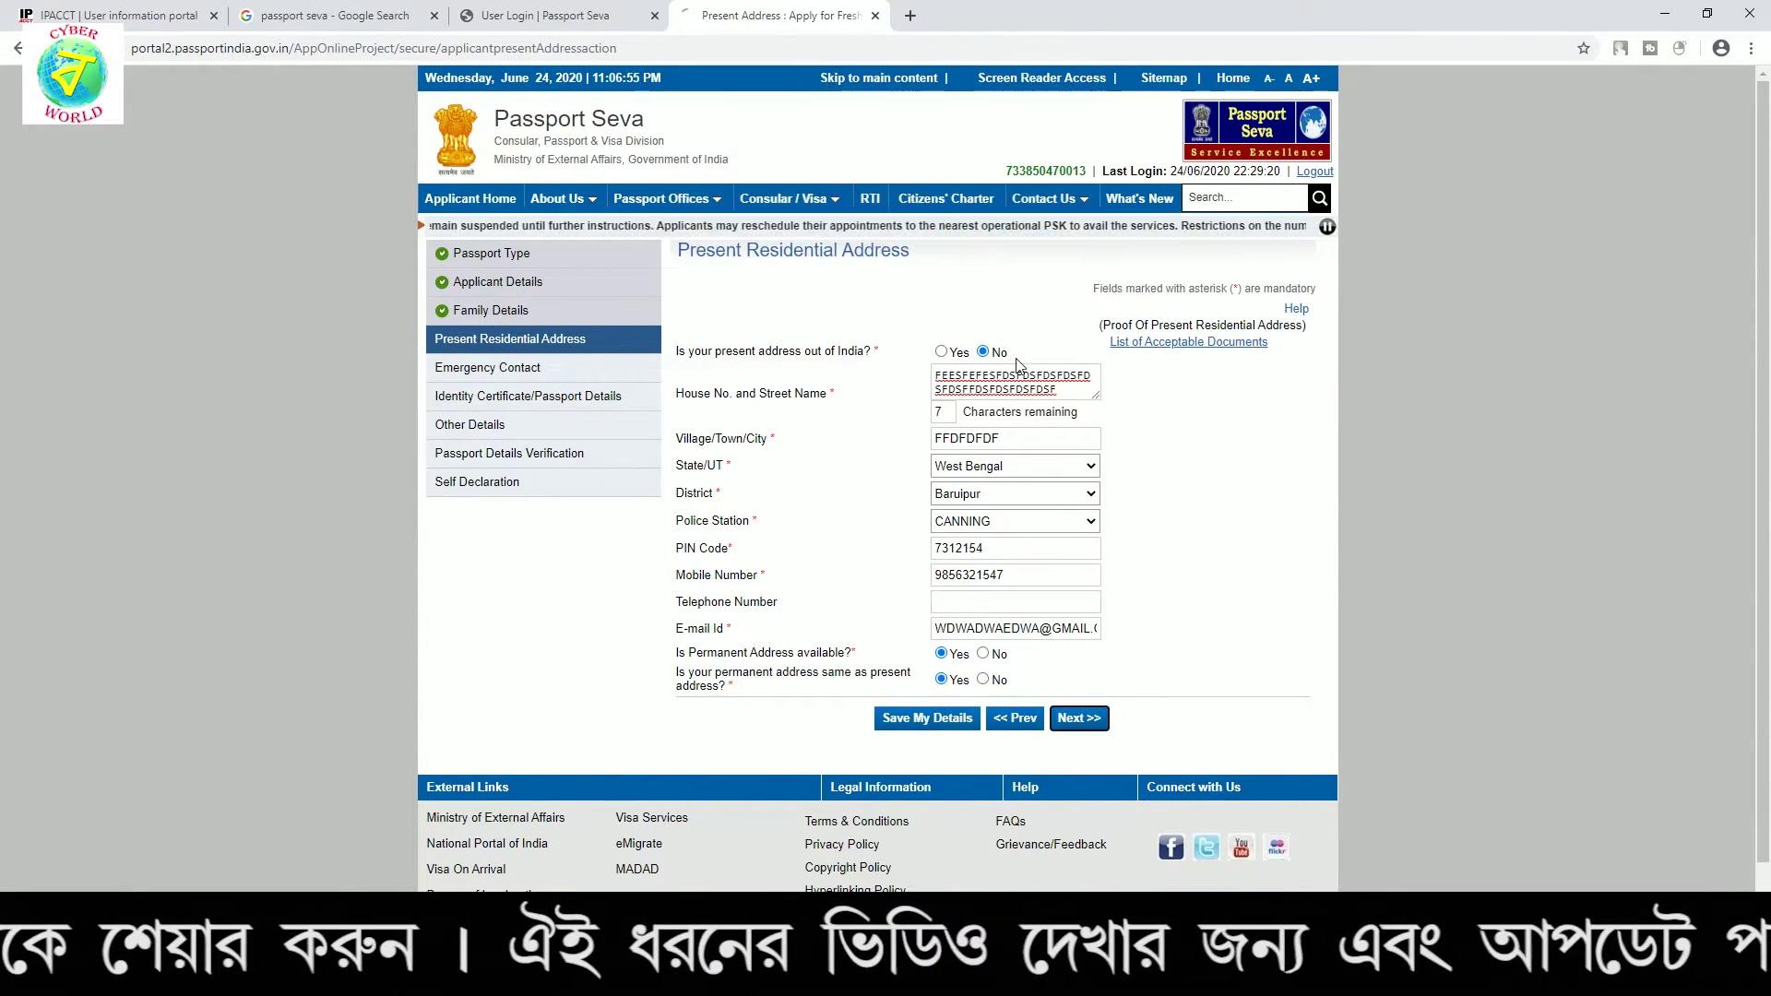
drag(687, 339, 858, 340)
click(938, 356)
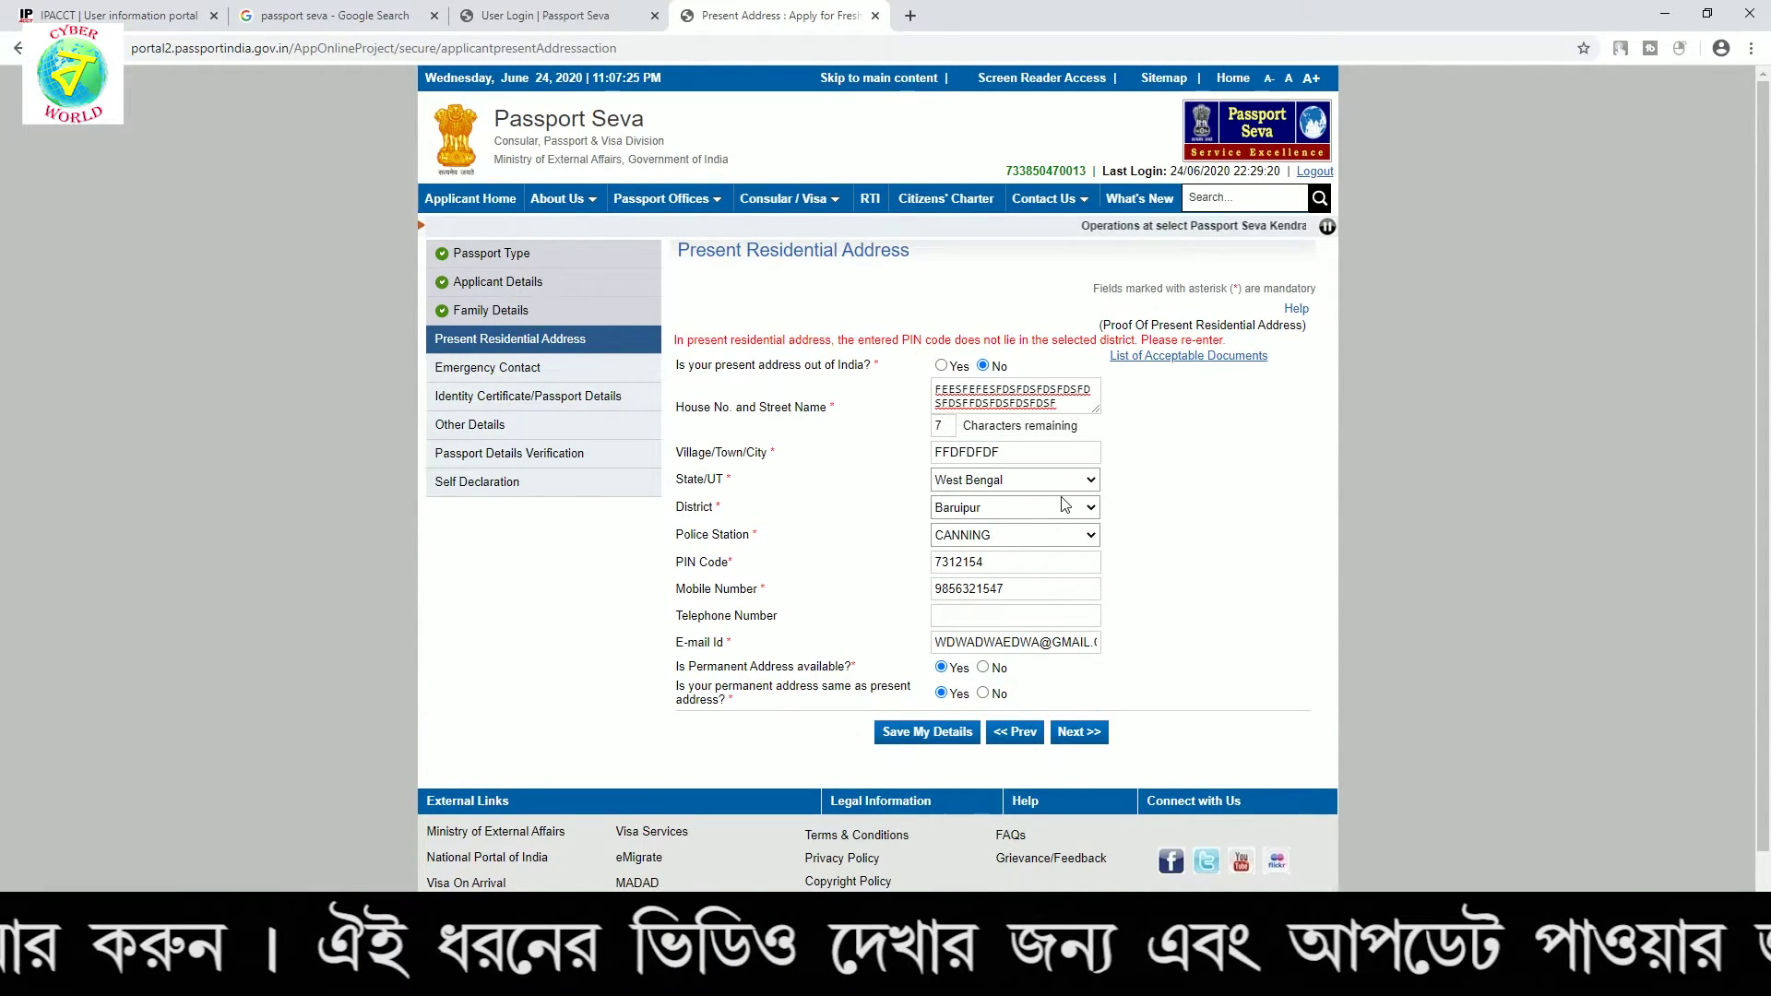
Correct the PIN code's last digits to 65, resubmit, and confirm the passport office
click(1014, 561)
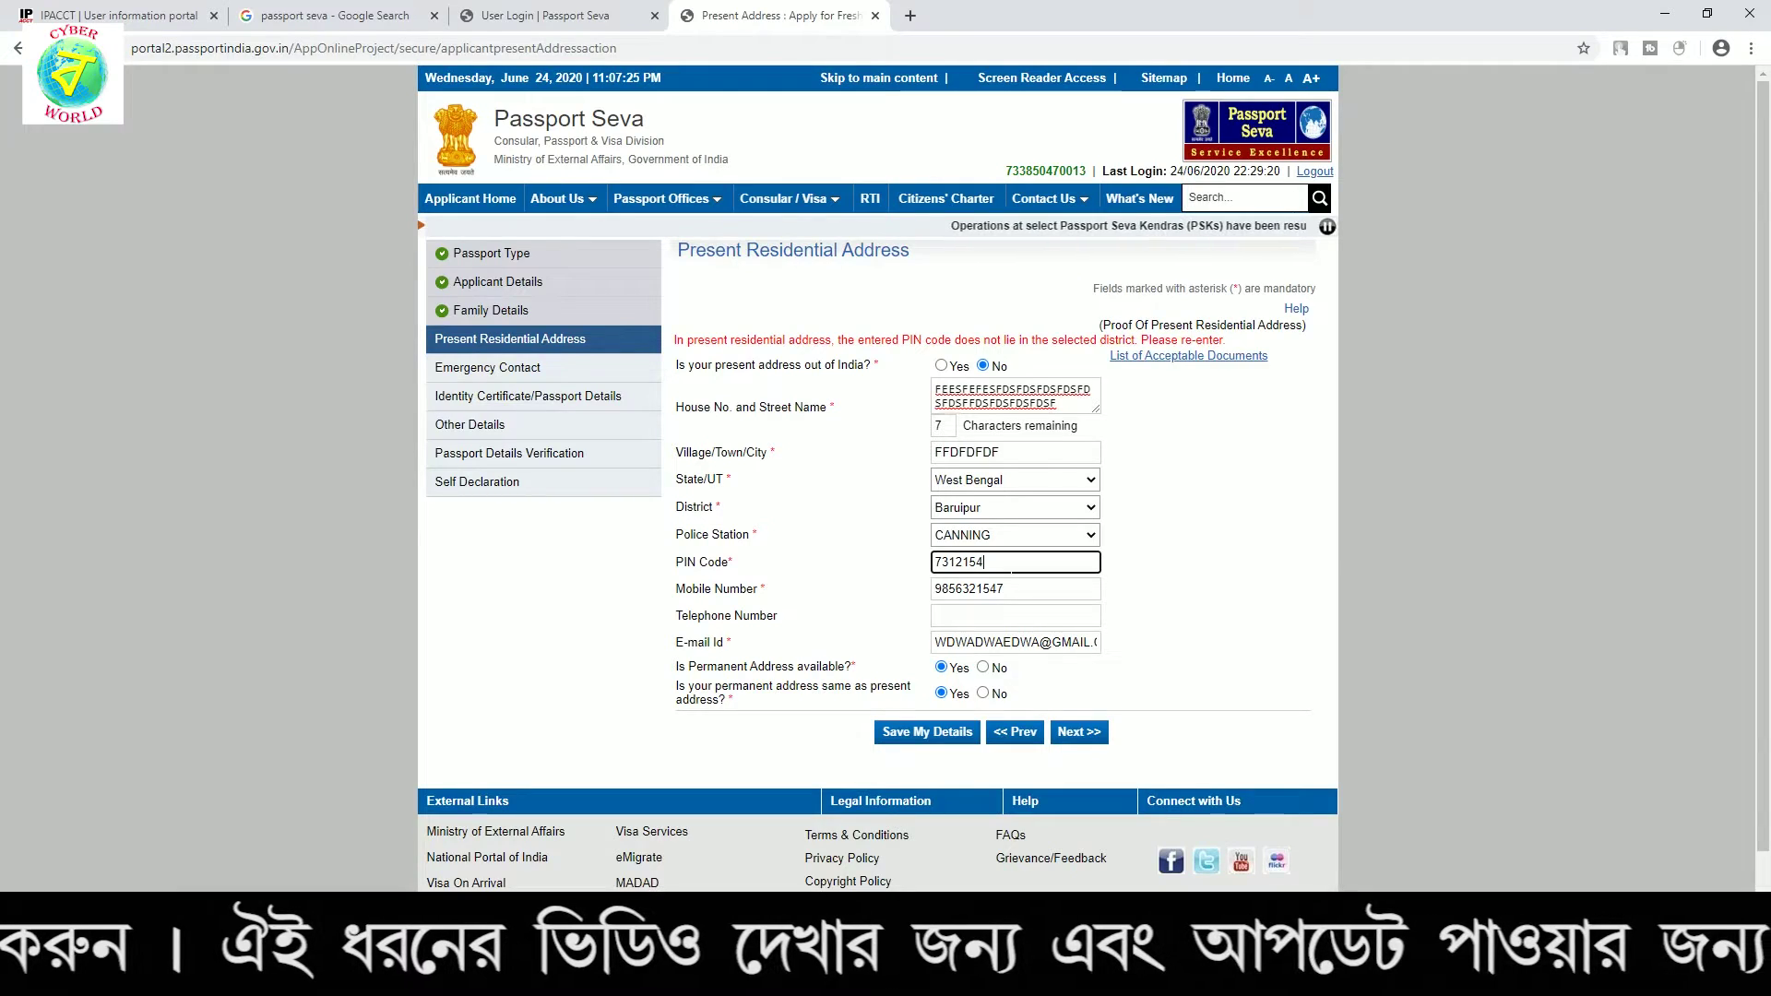
key(BackSpace)
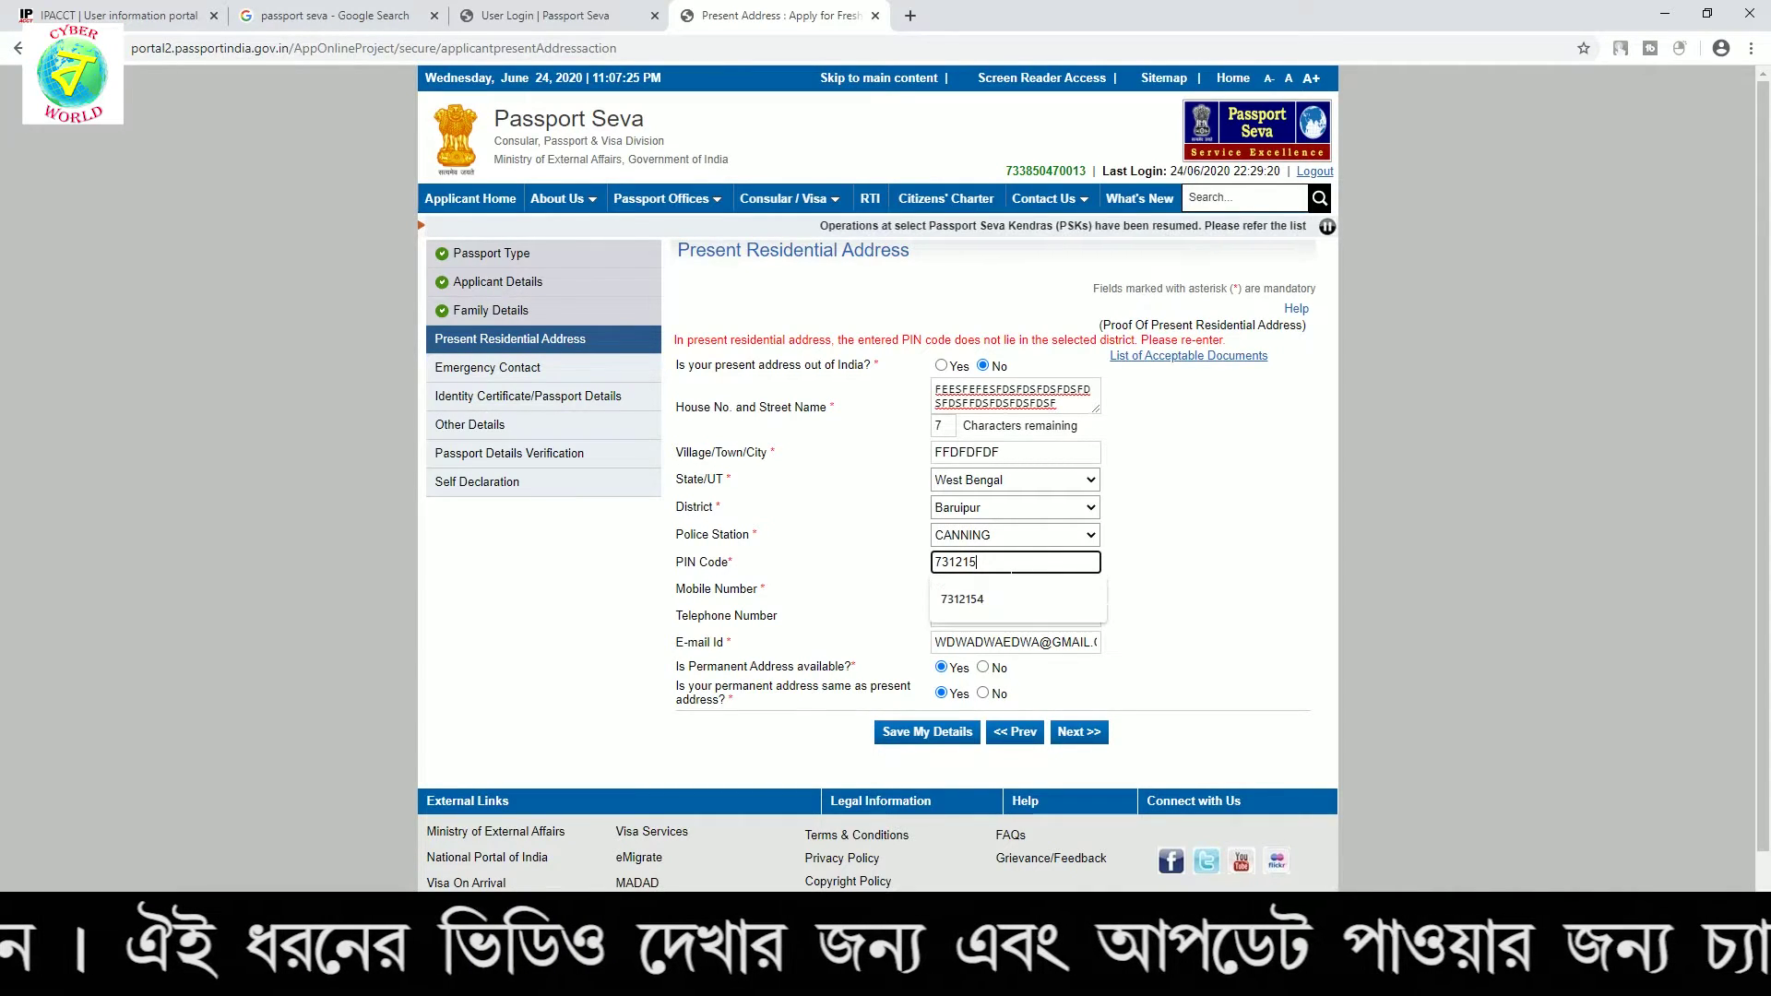
key(BackSpace)
key(BackSpace)
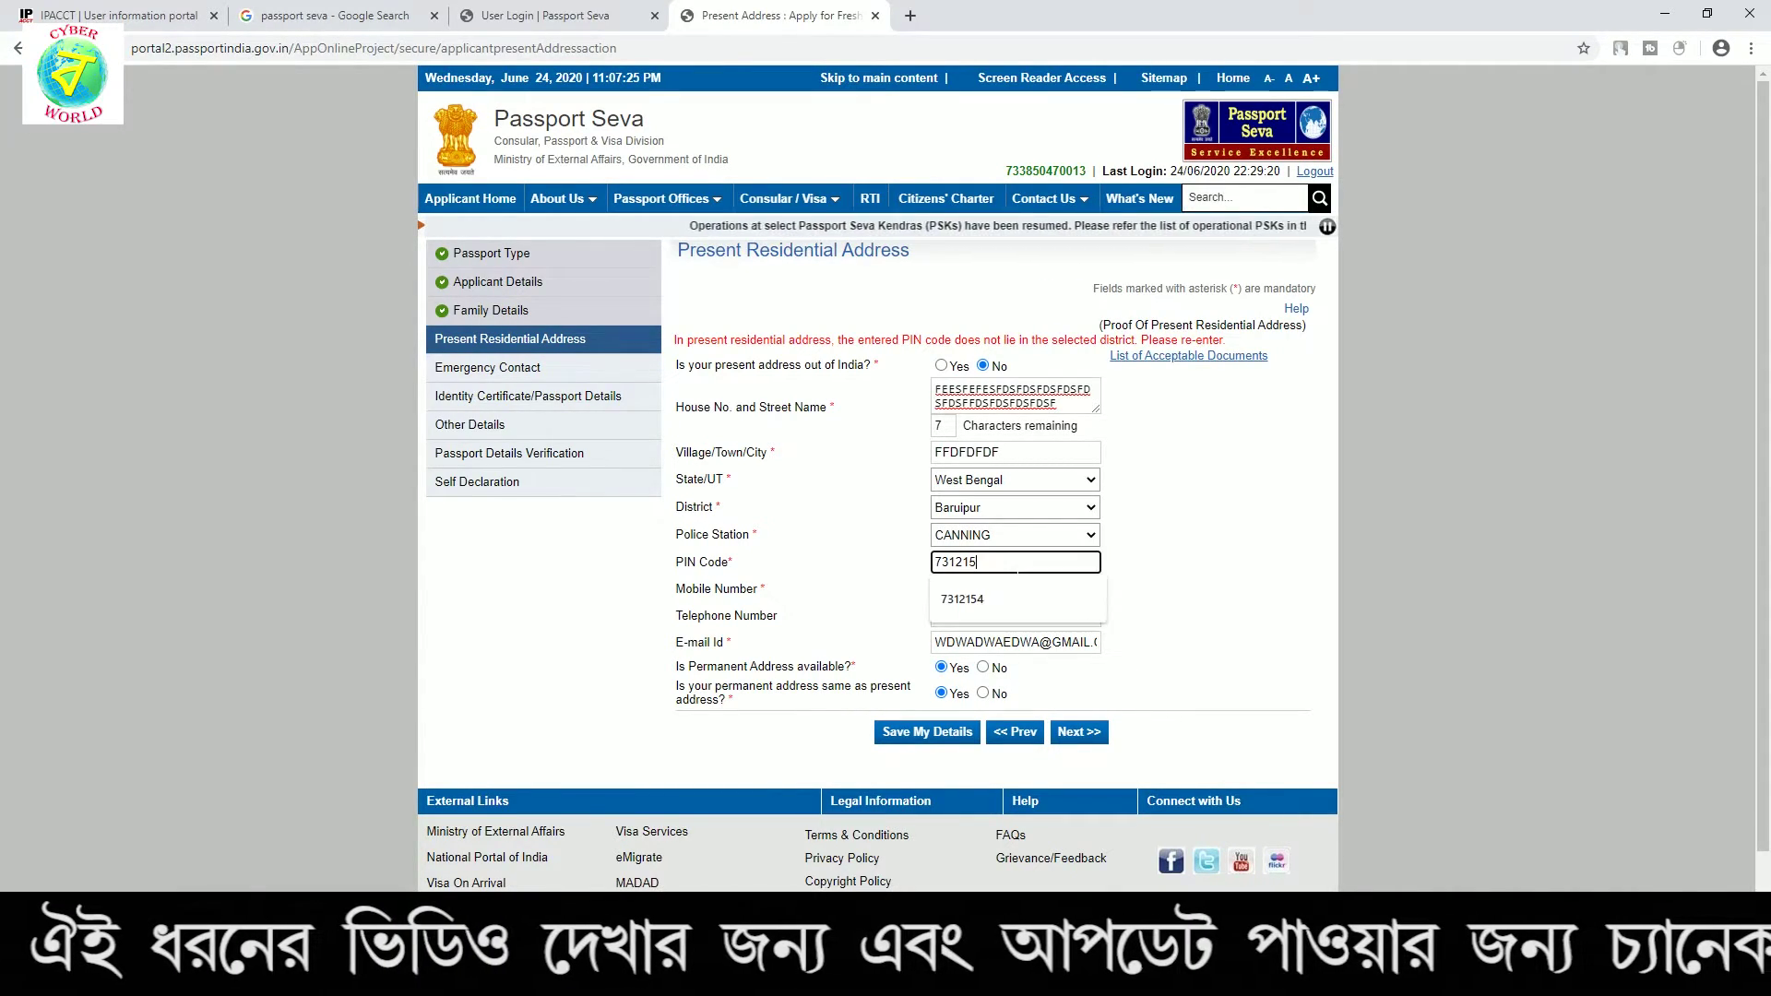
text(65)
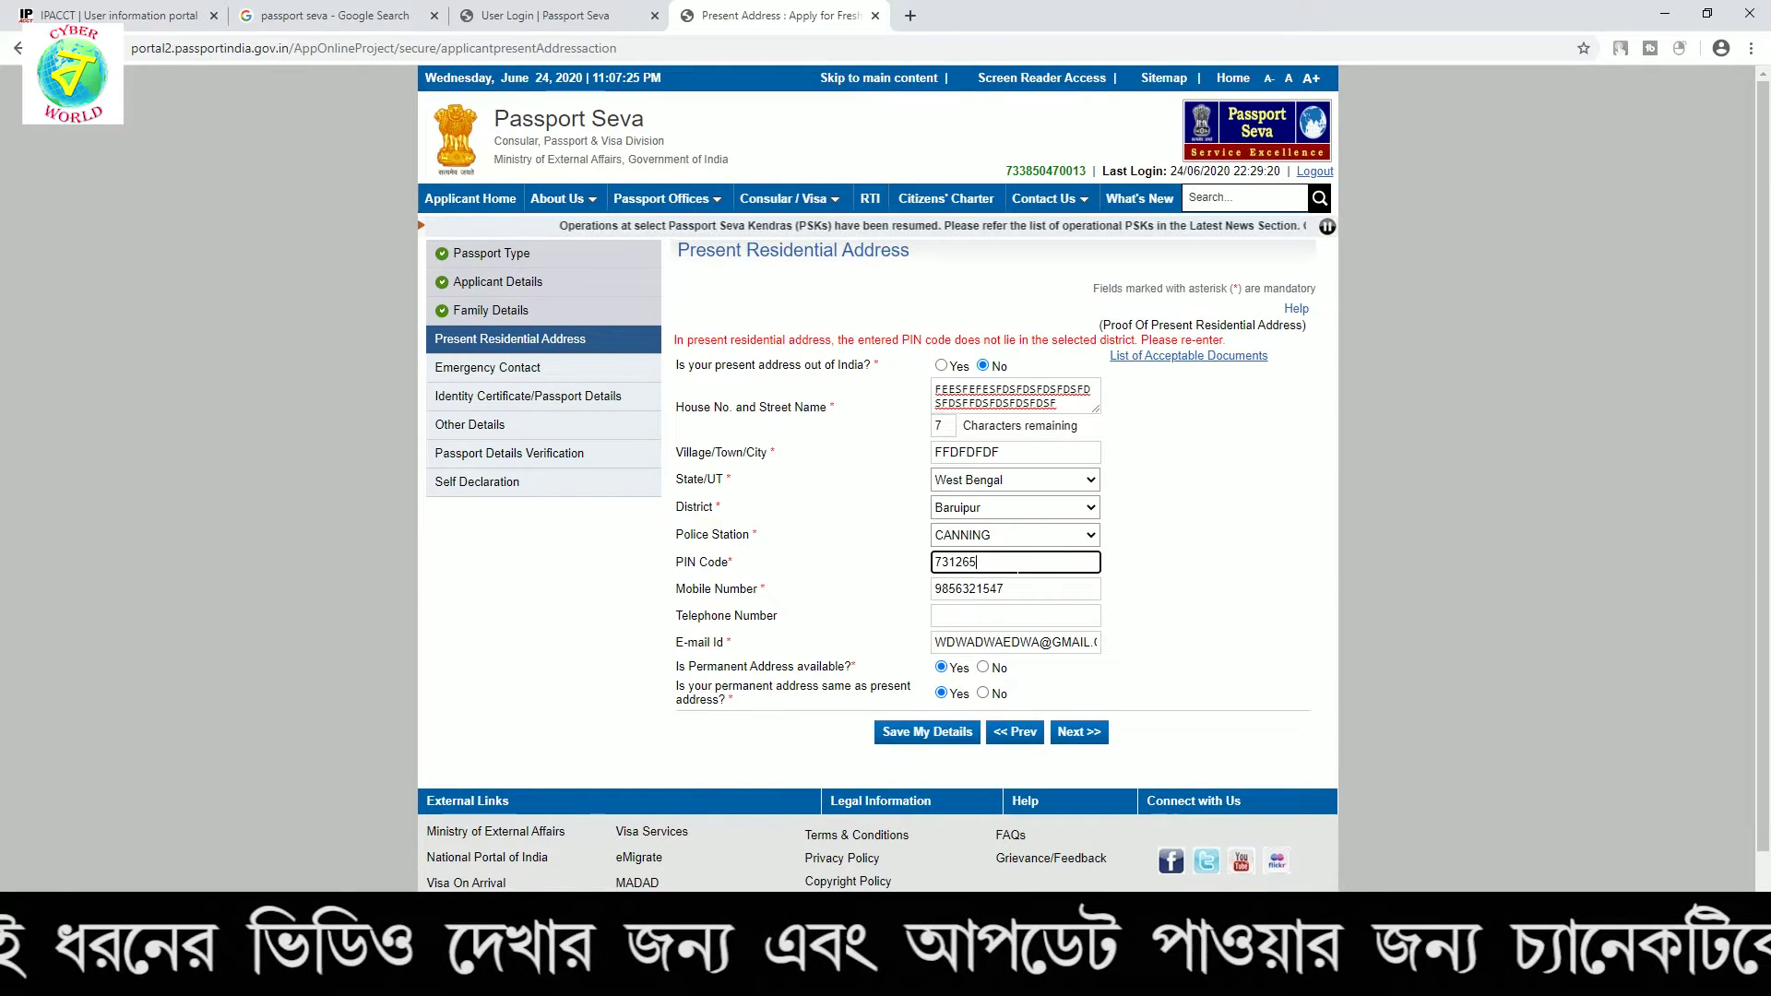
click(1079, 733)
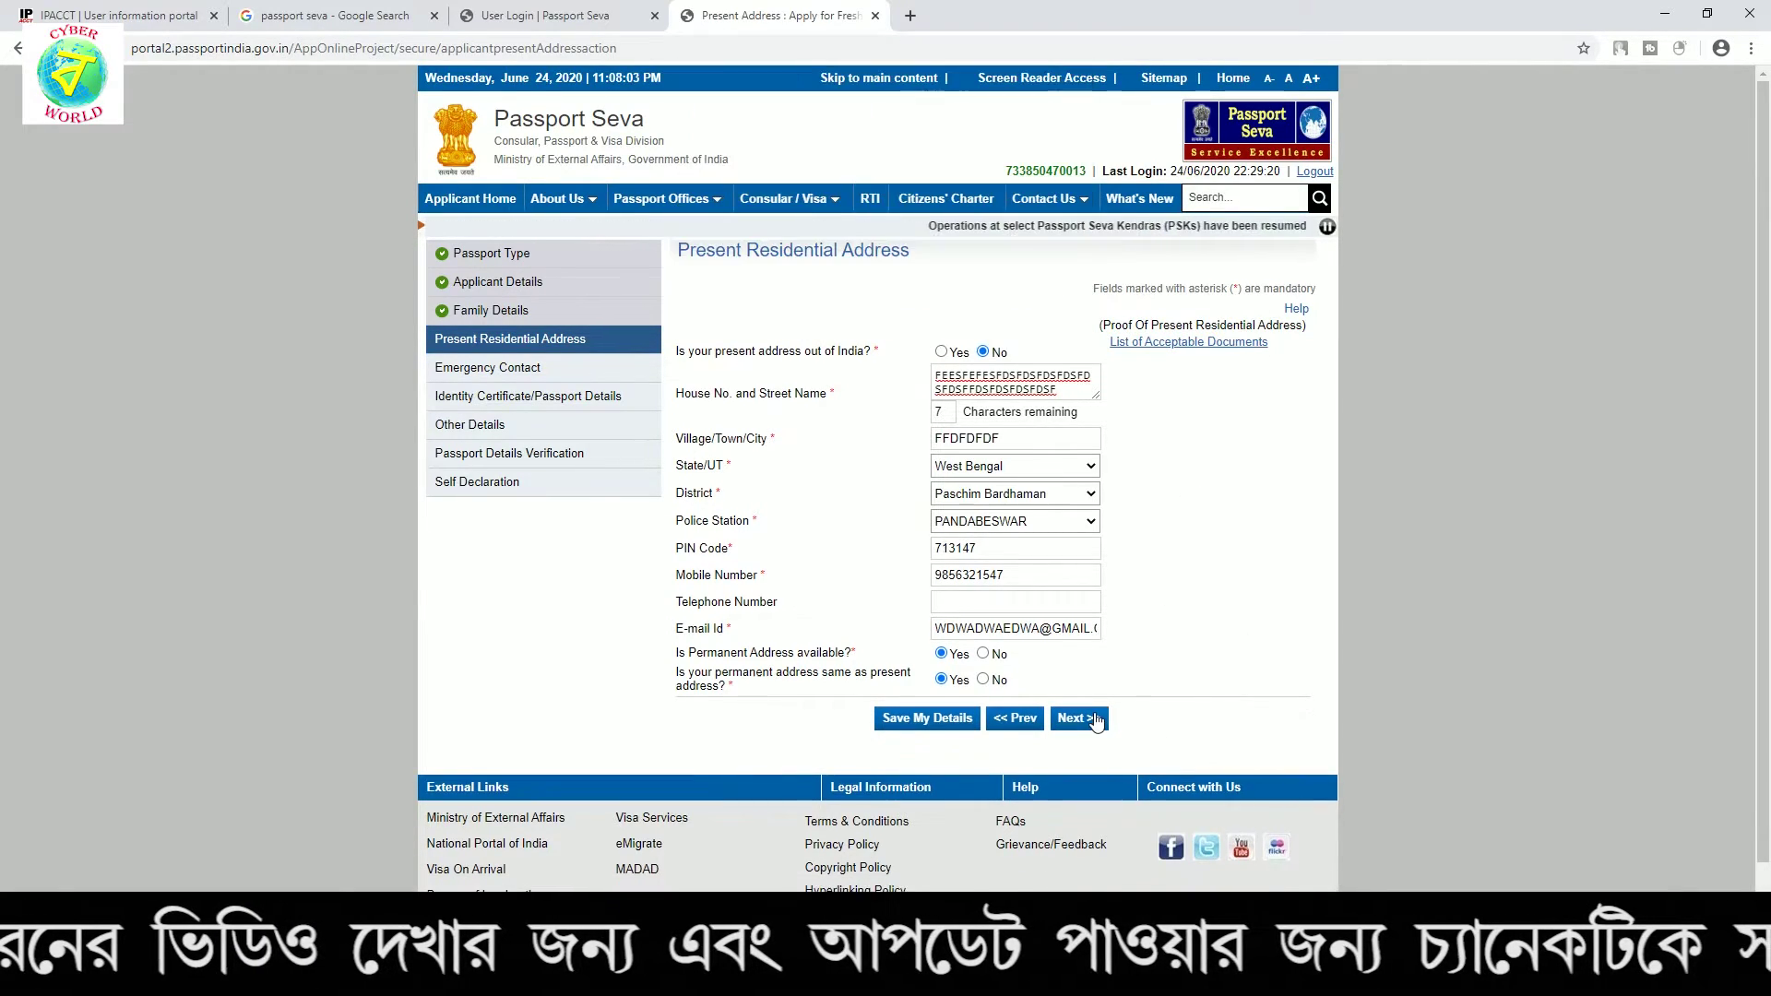
click(1076, 719)
click(994, 253)
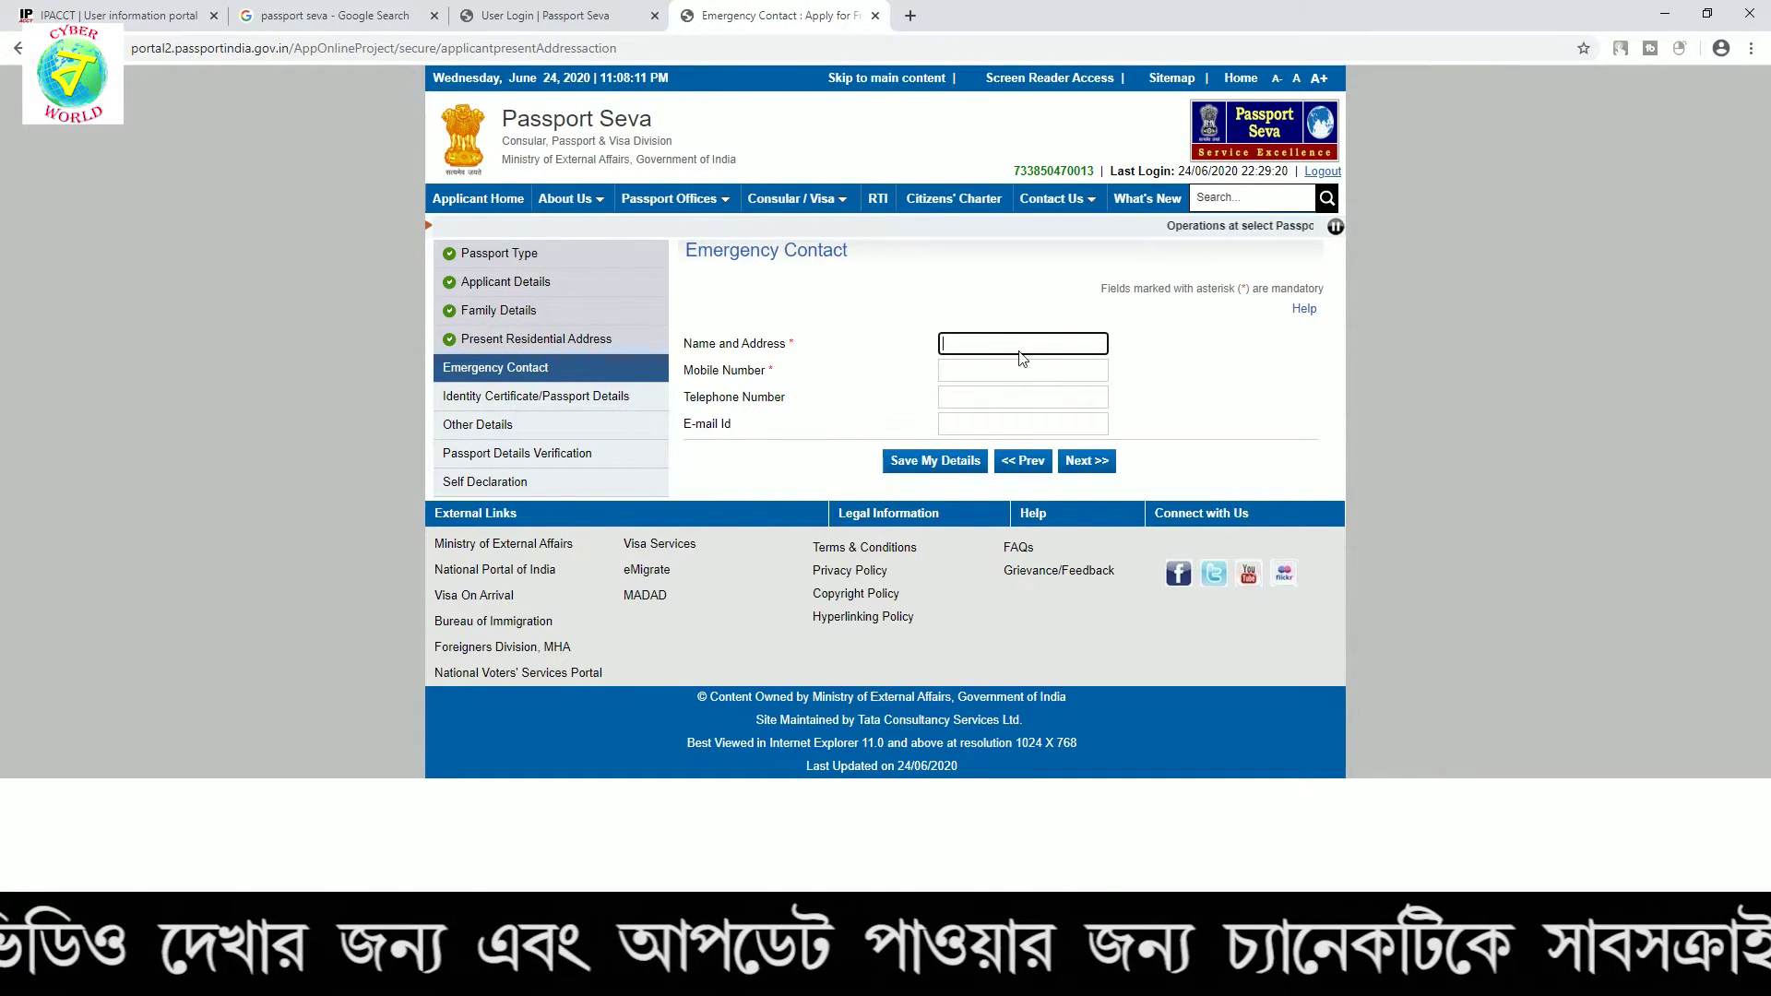
Enter the emergency contact's name and address and extend the mobile number to 10 digits
click(1002, 349)
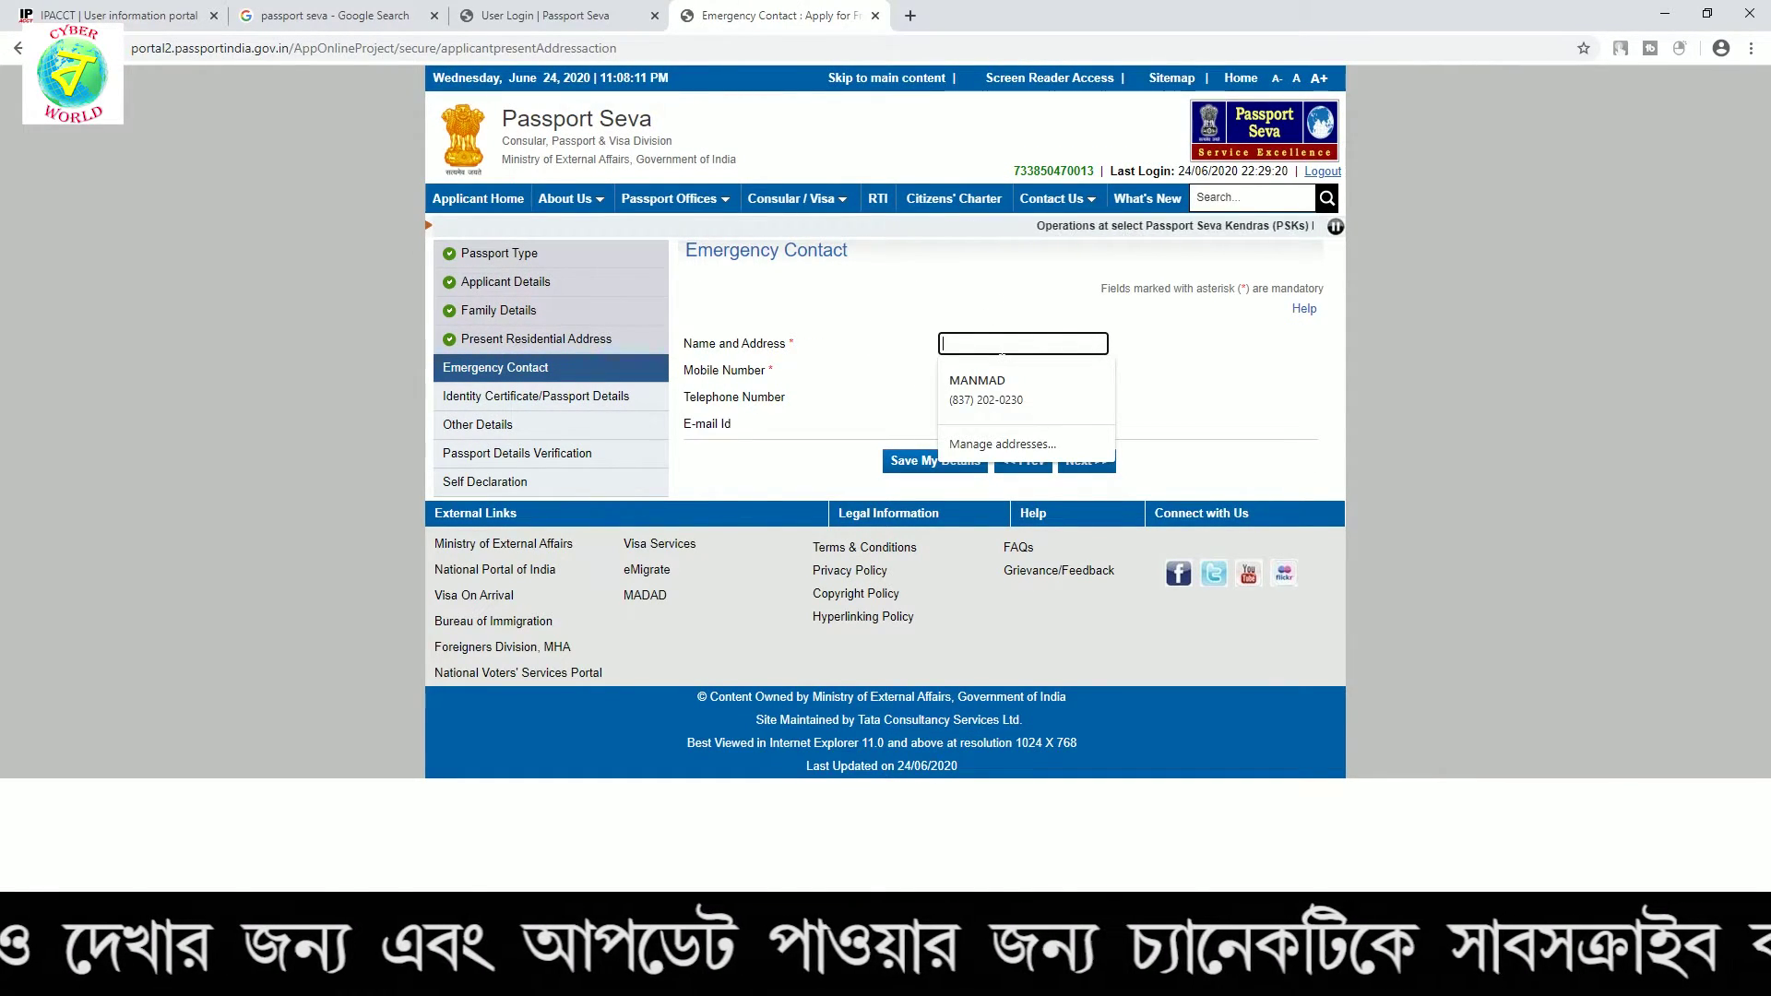
text(XXXXX)
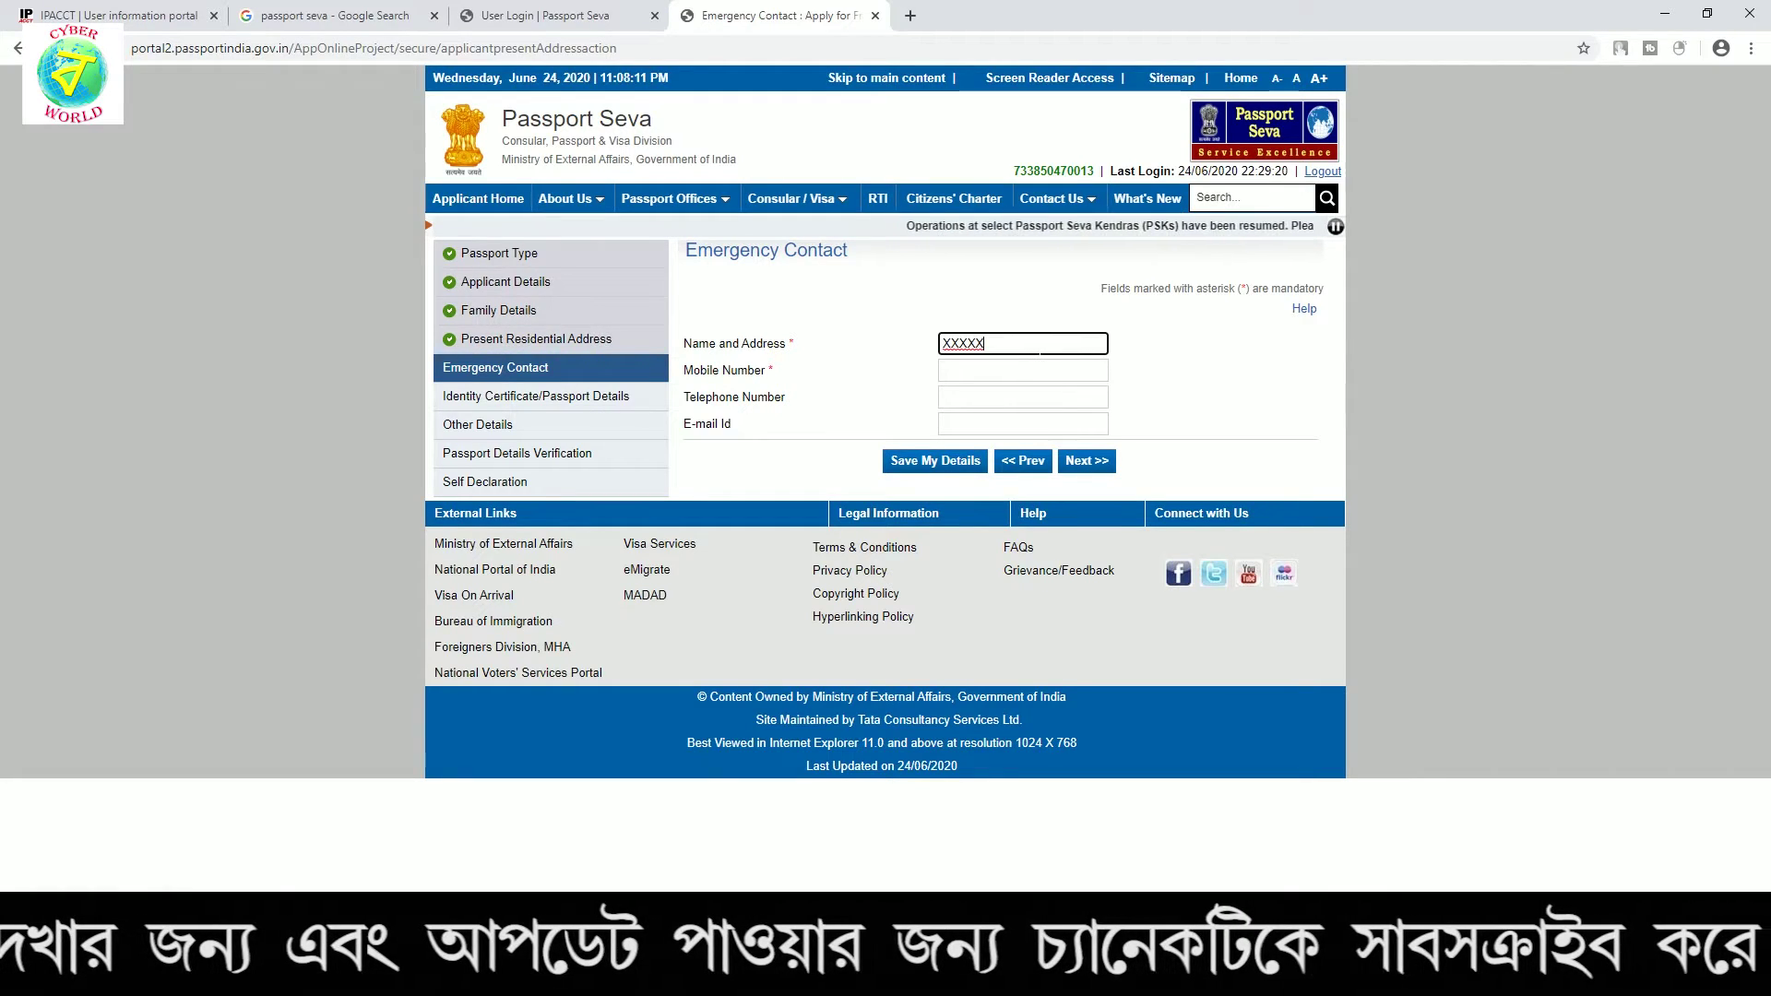
text( DFDSFSFDS)
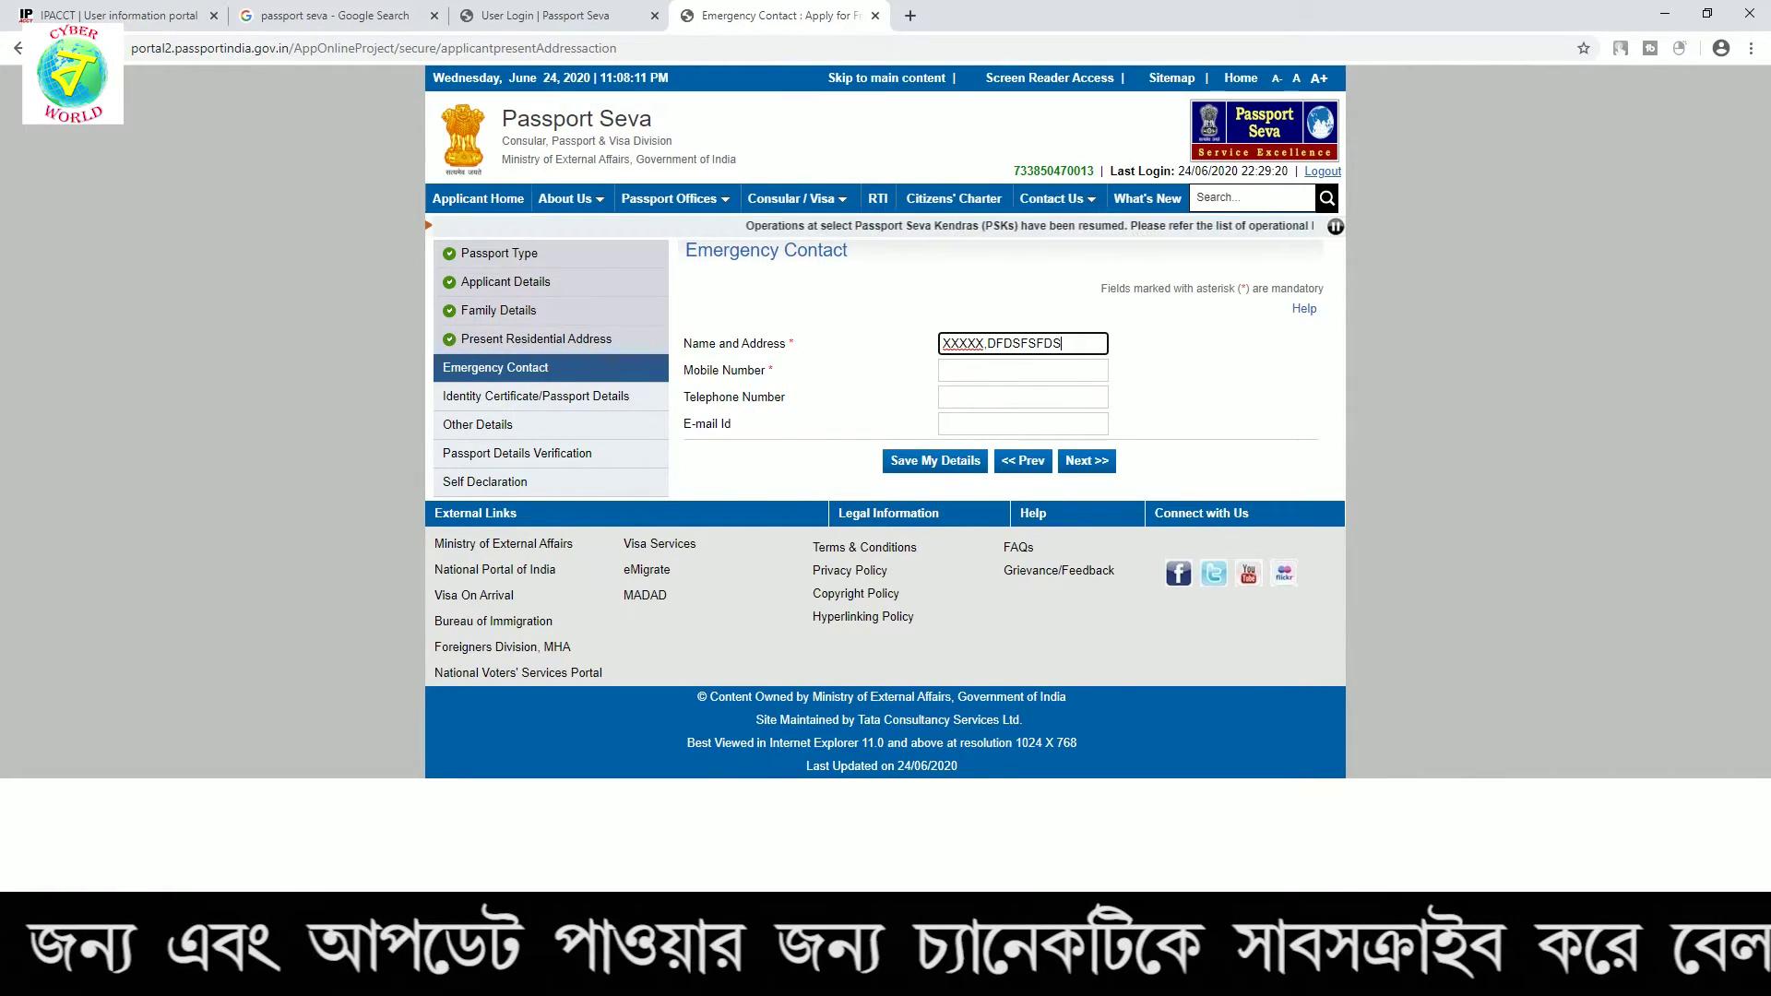
key(Tab)
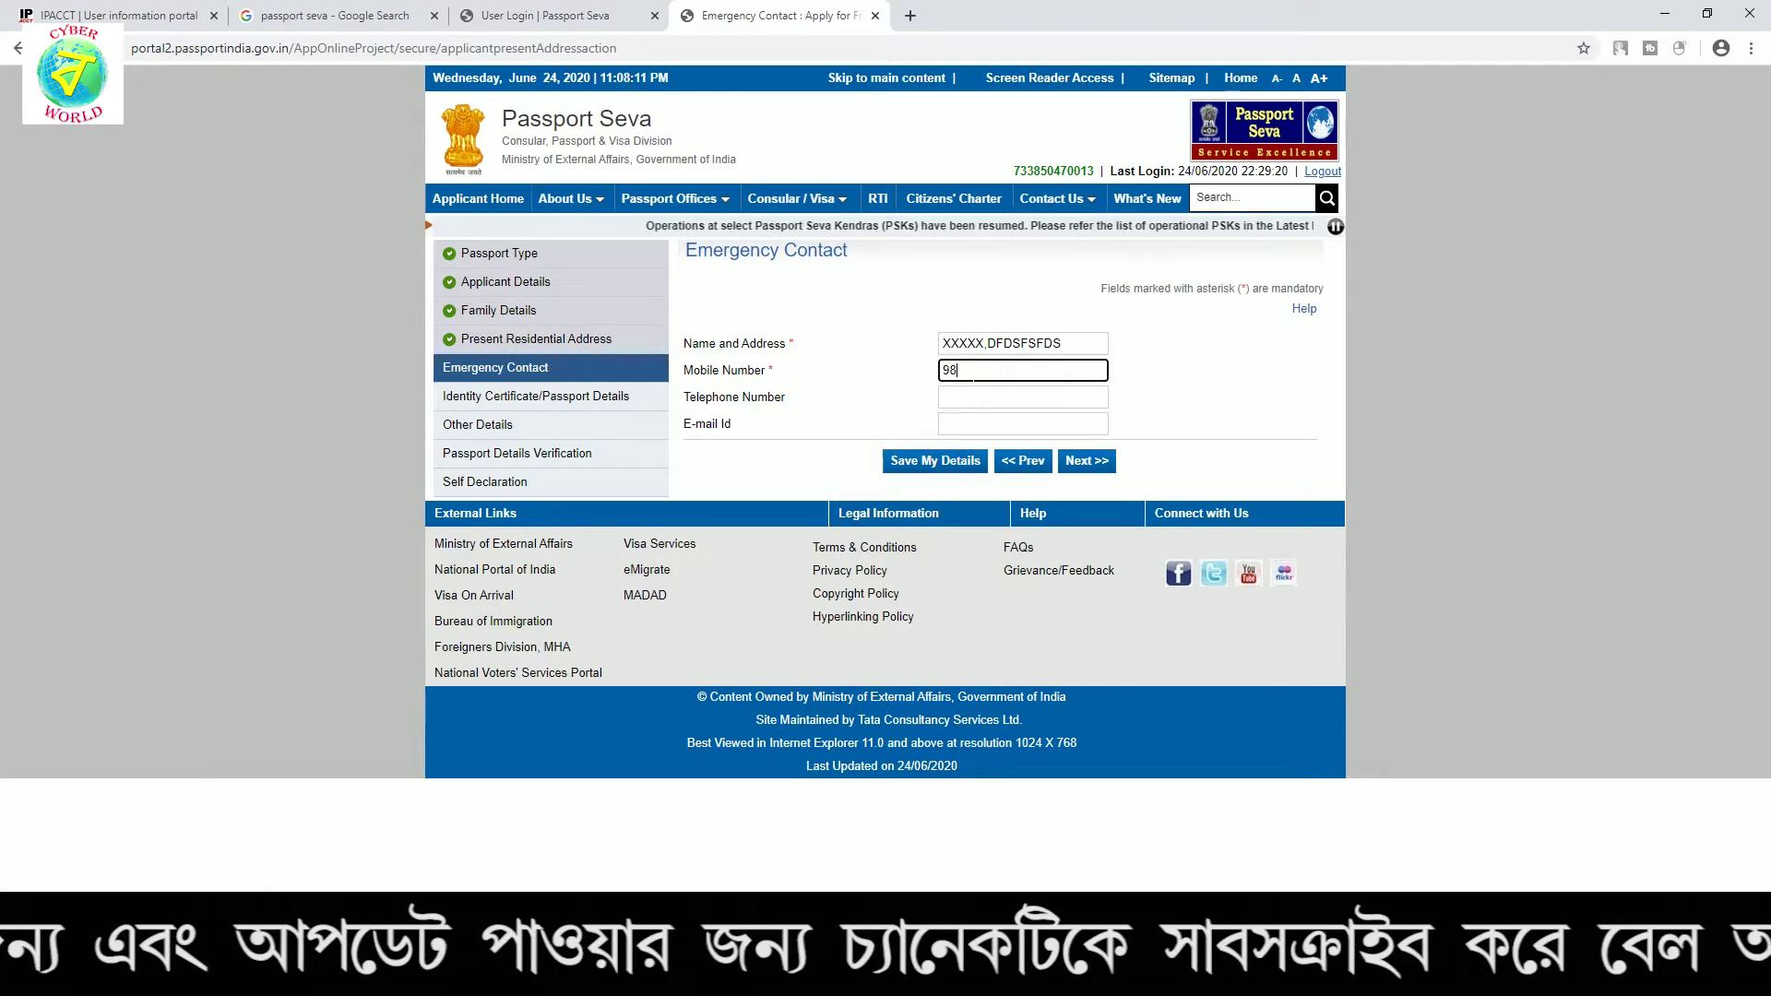
click(1100, 462)
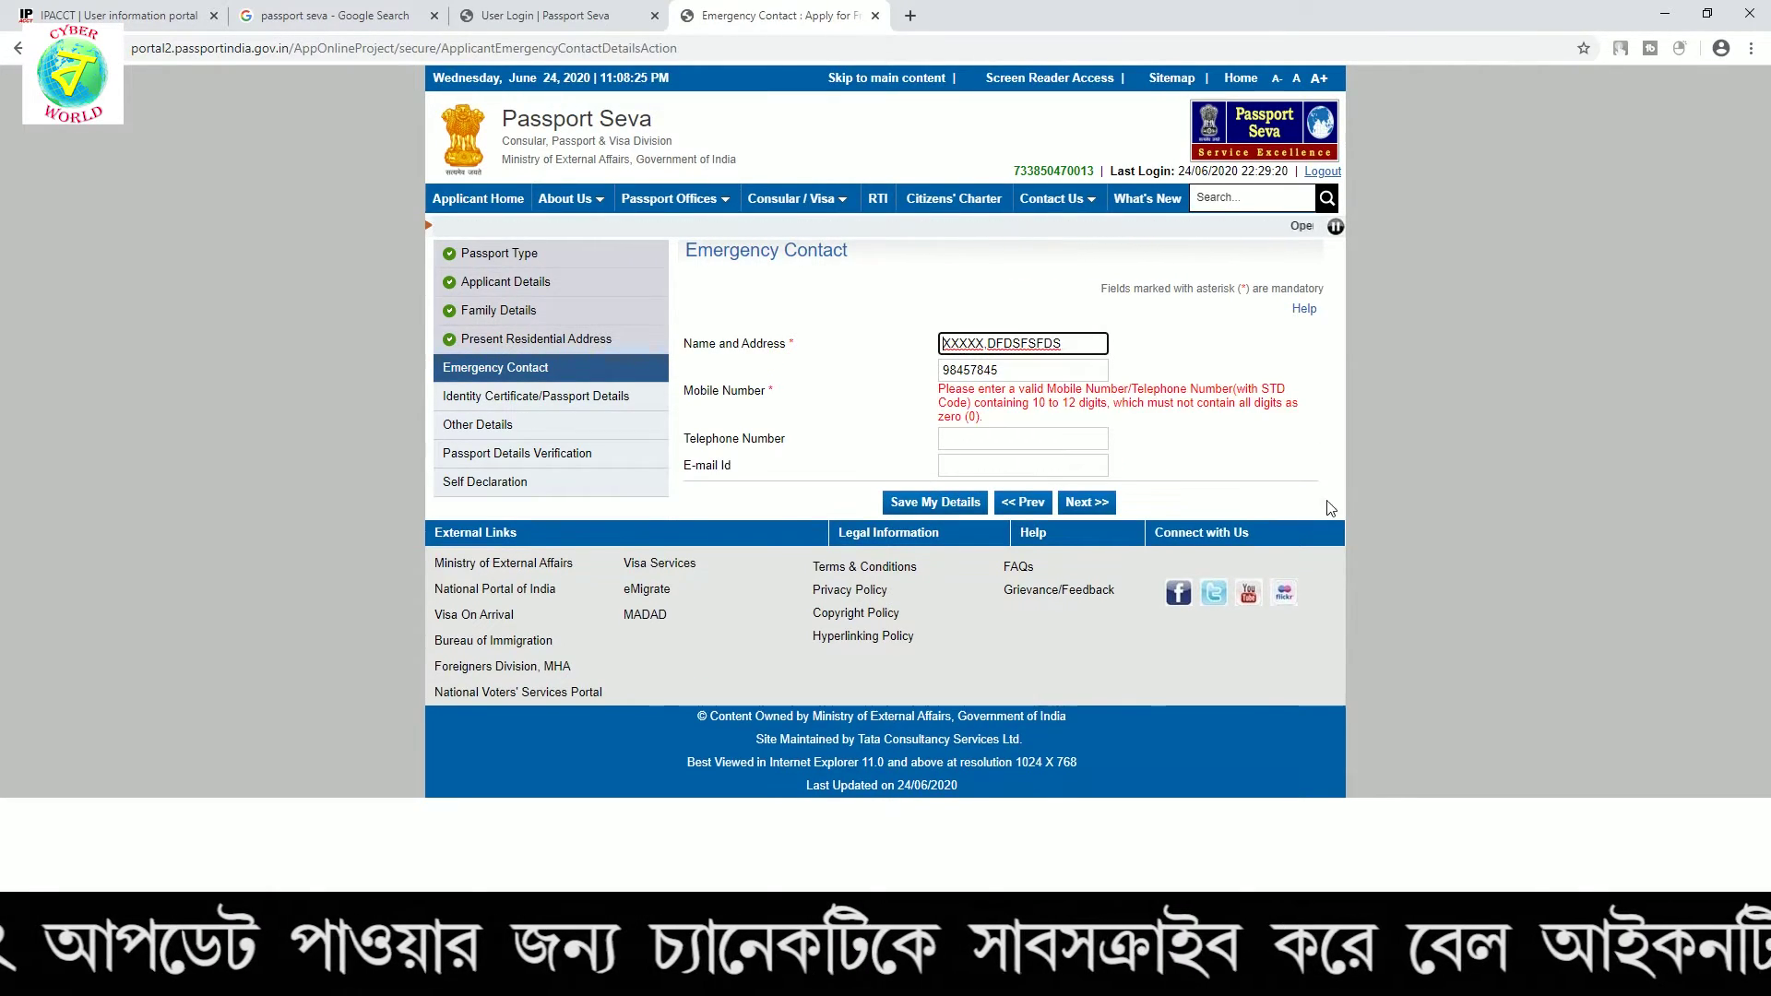
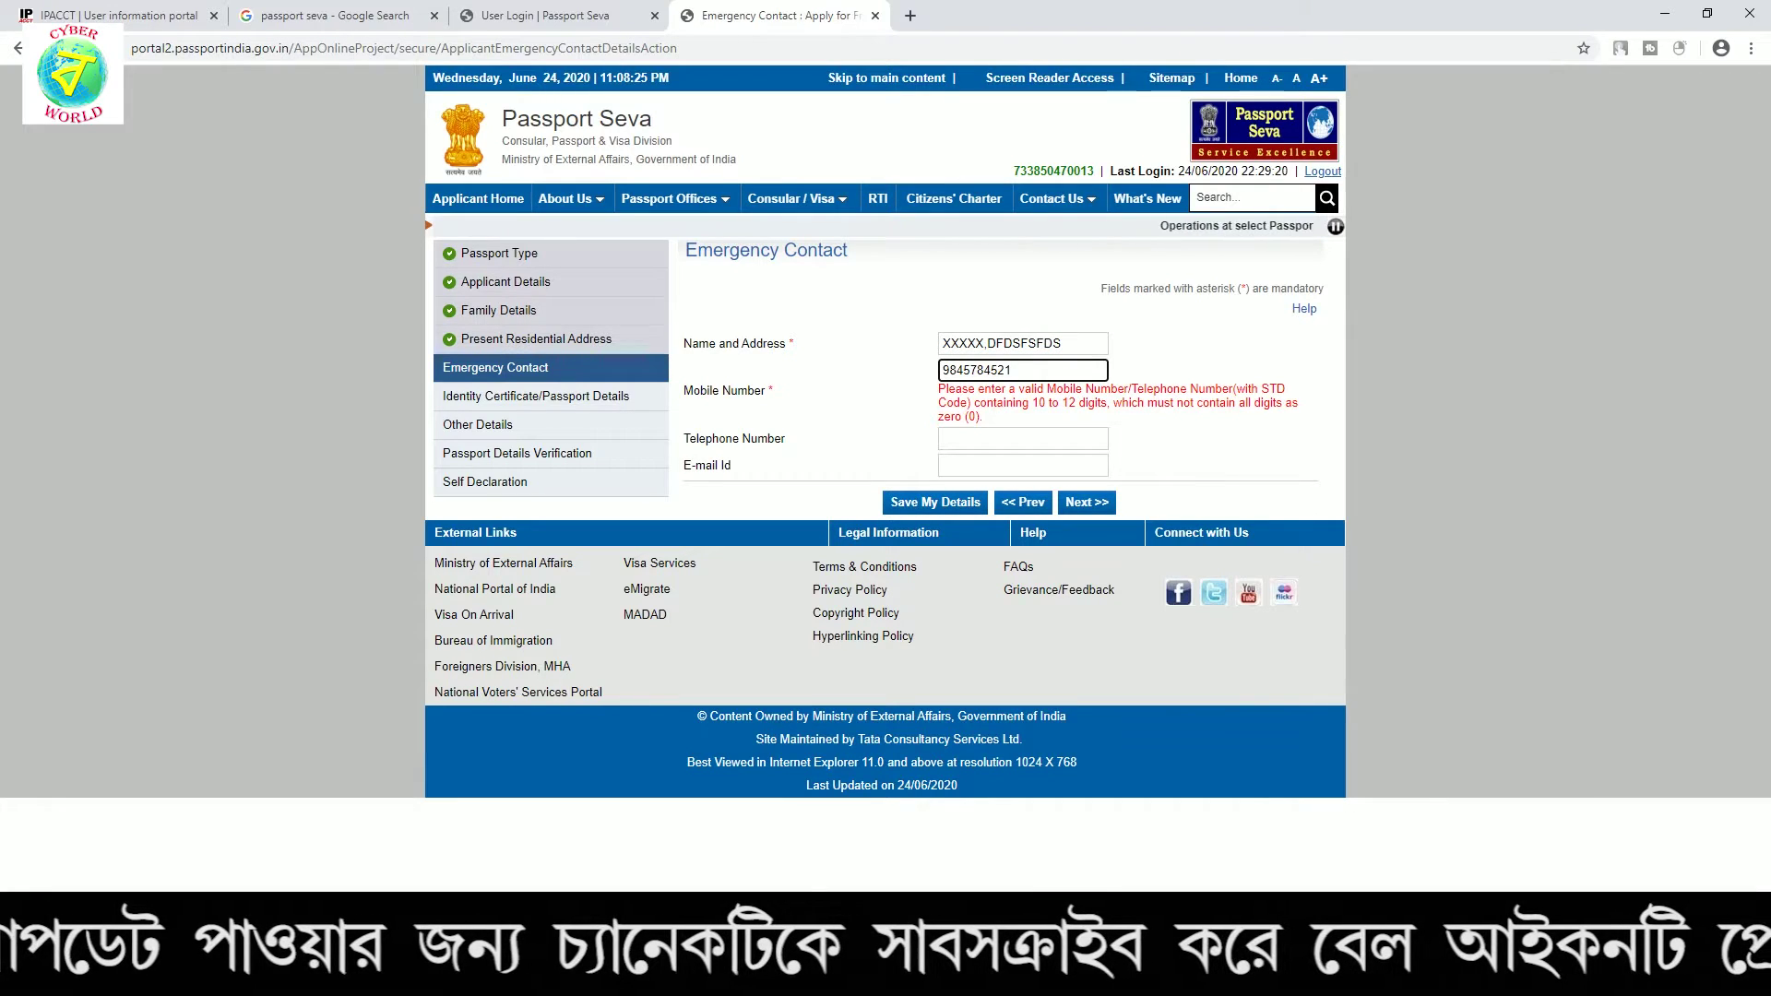
click(1088, 502)
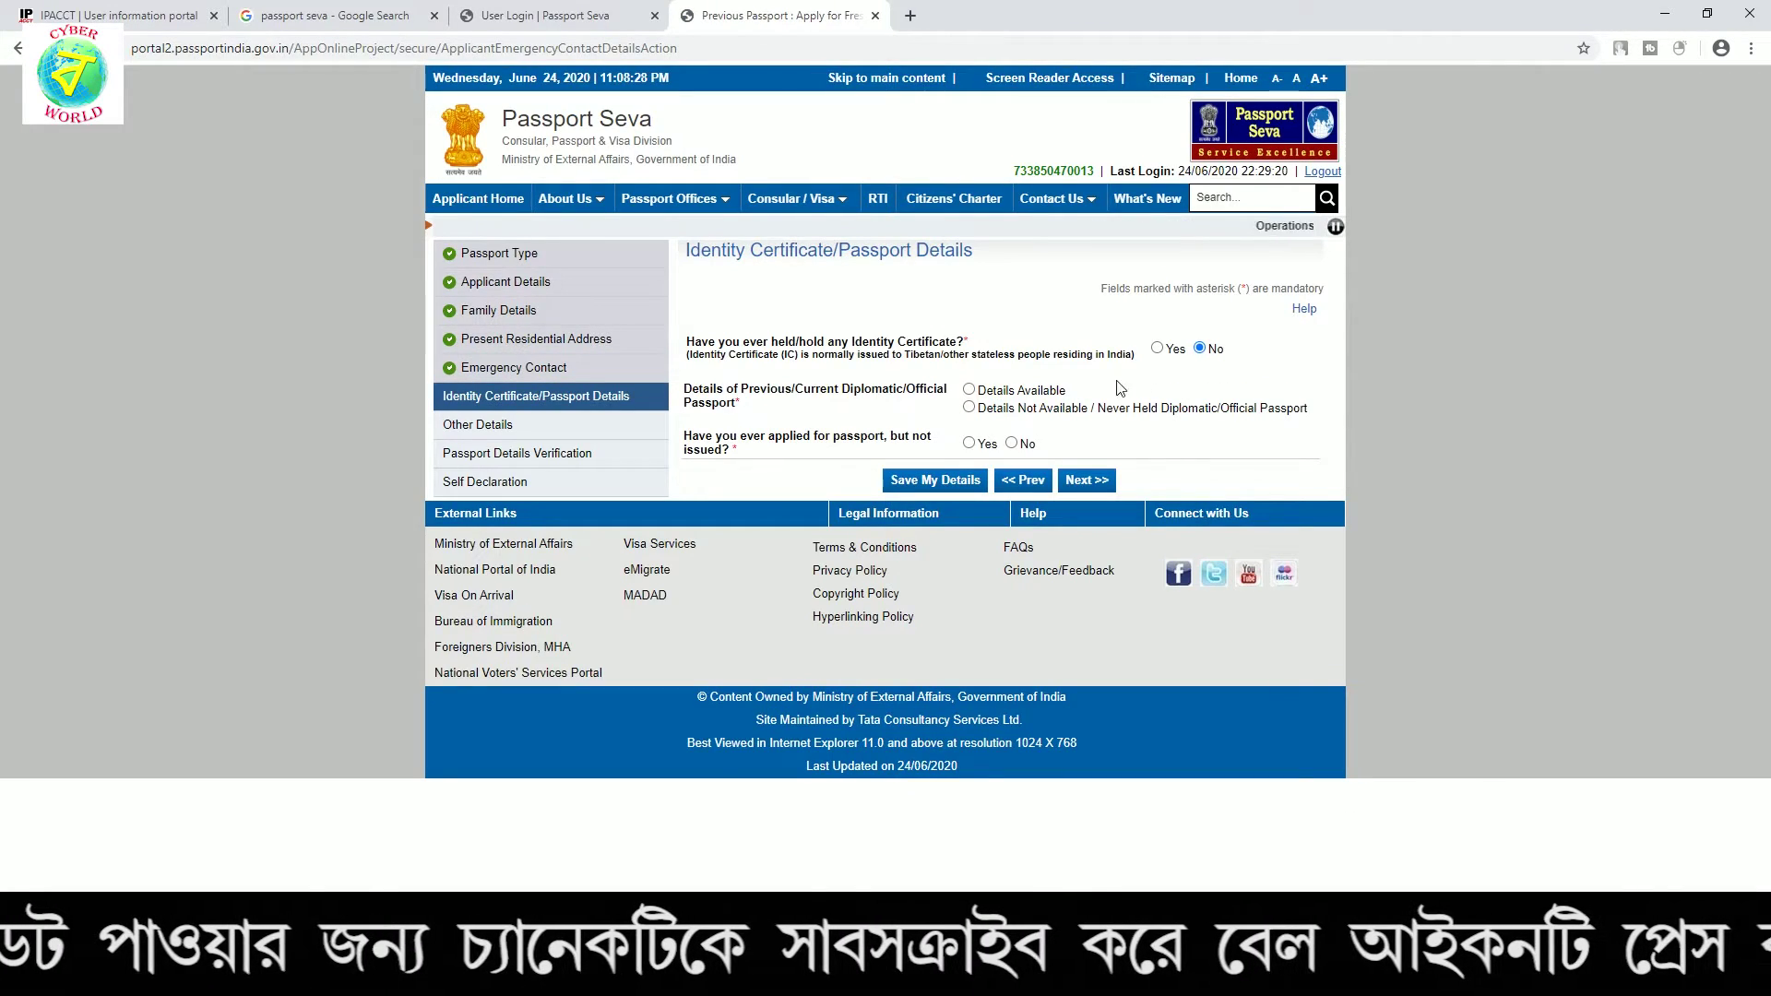
Choose 'Details Not Available' for diplomatic passport and 'No' for previous passport applications
click(969, 408)
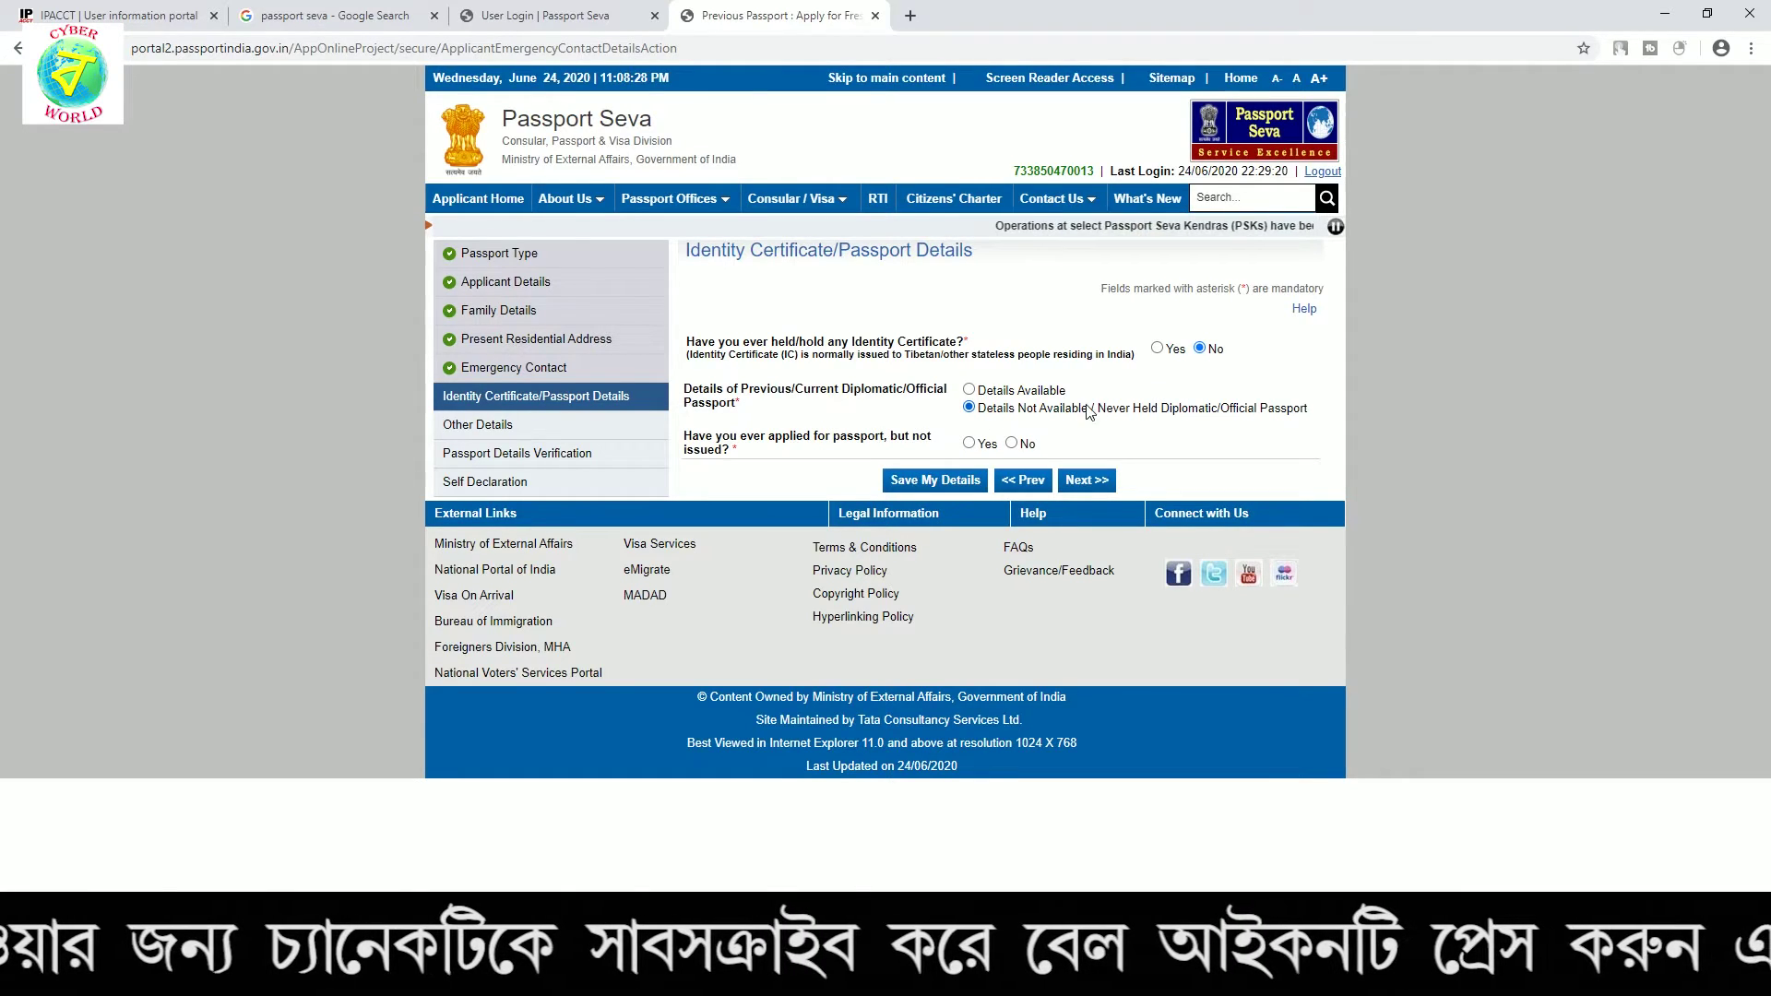
drag(742, 438, 876, 441)
click(763, 445)
triple_click(764, 445)
click(1010, 443)
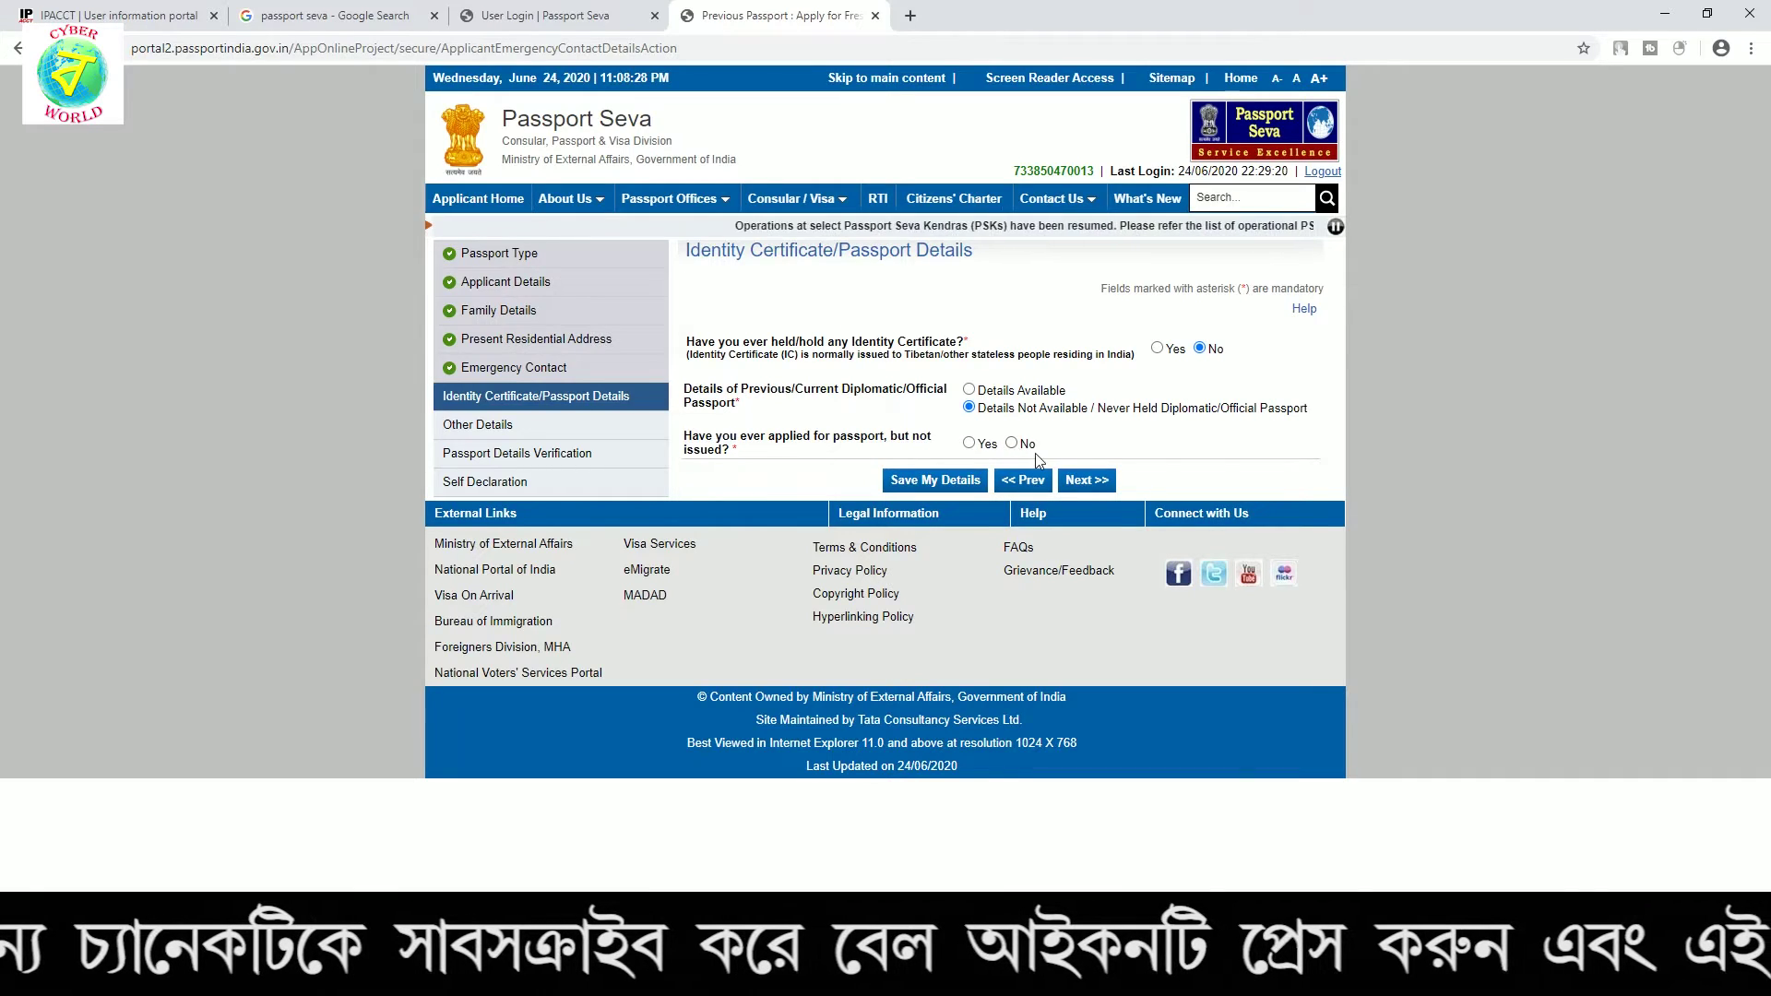
click(1072, 479)
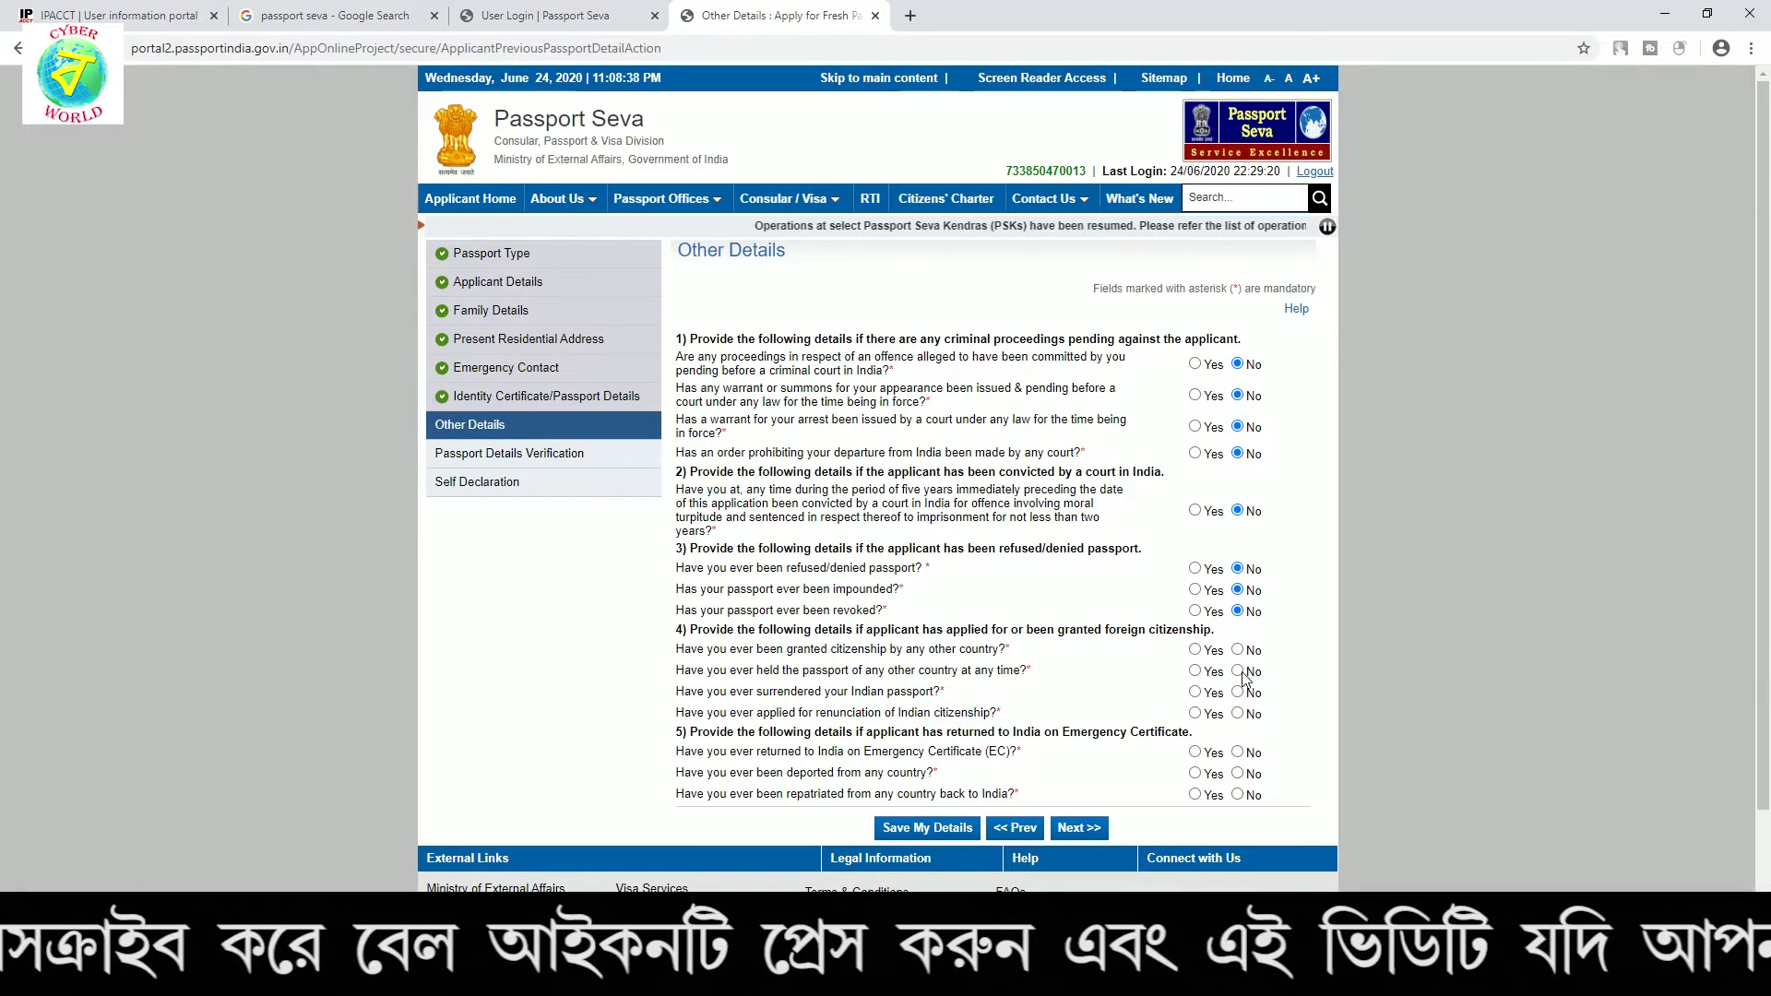
Answer No to the emergency certificate, deported, repatriated, surrendered and renunciation questions
click(1237, 752)
click(1237, 773)
click(1237, 794)
click(1236, 692)
click(1237, 713)
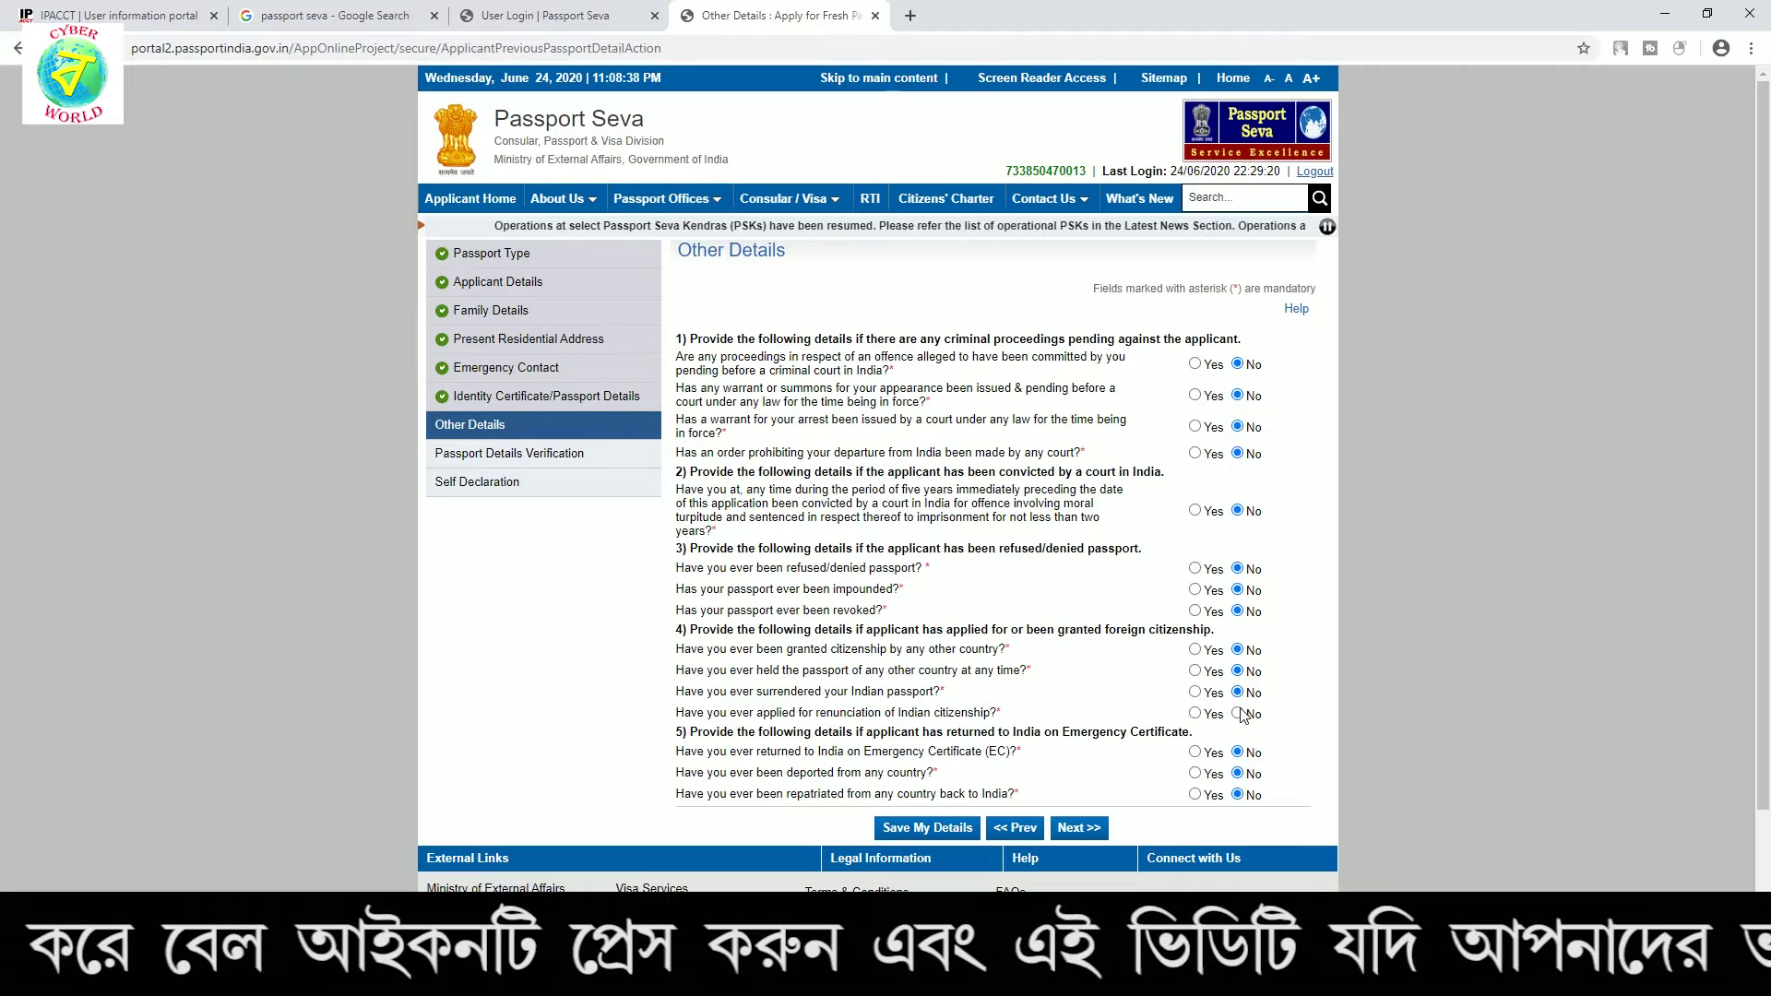
click(1079, 828)
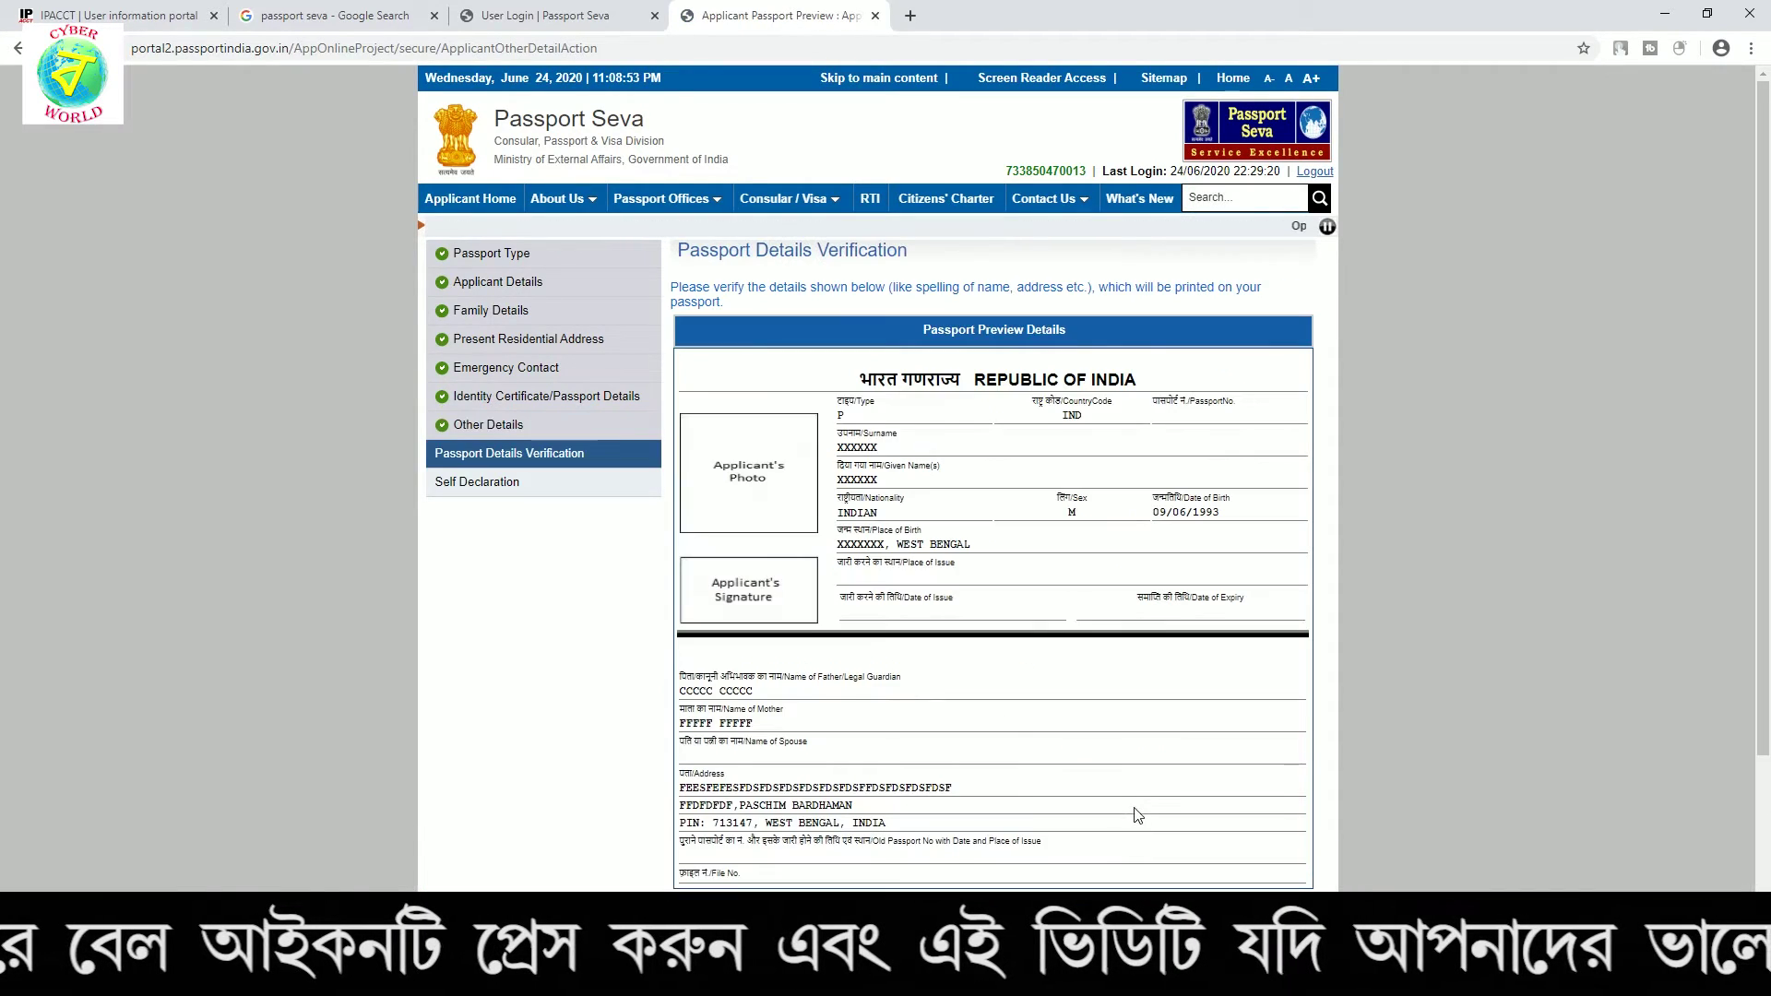
Scroll through the Passport Details Verification preview and proceed to Self Declaration
scroll(1066, 714, down, 2)
scroll(937, 462, up, 2)
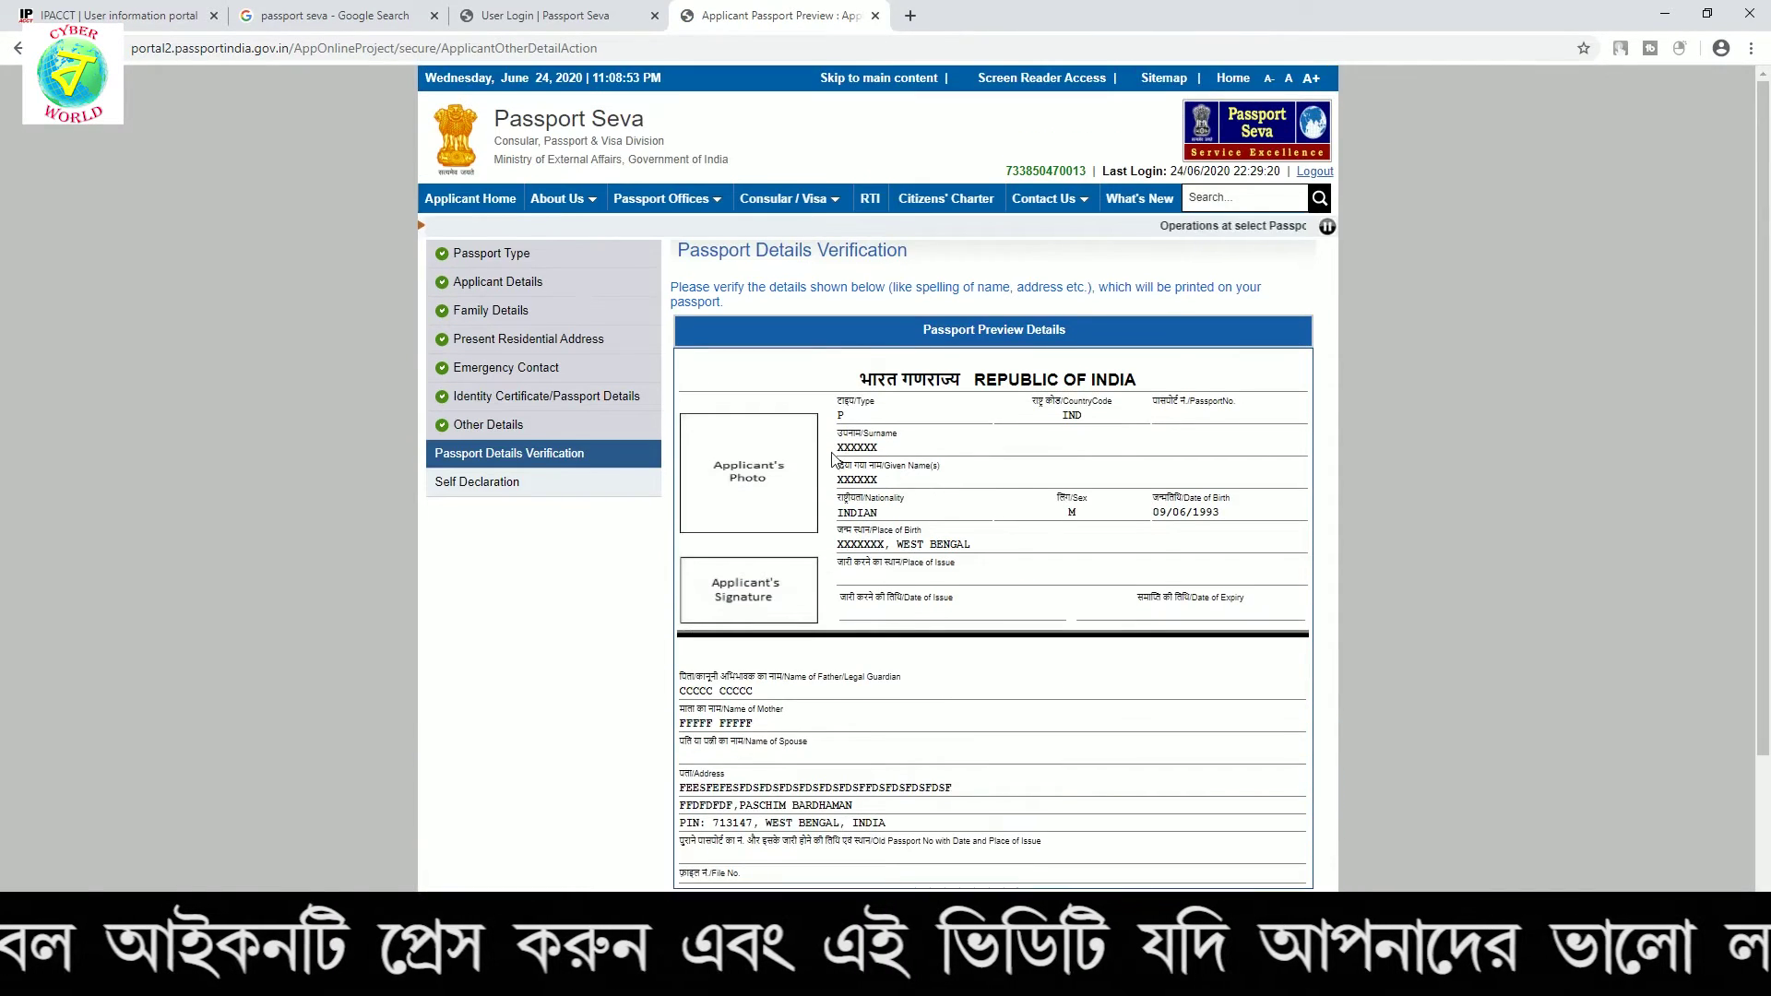
scroll(953, 565, down, 2)
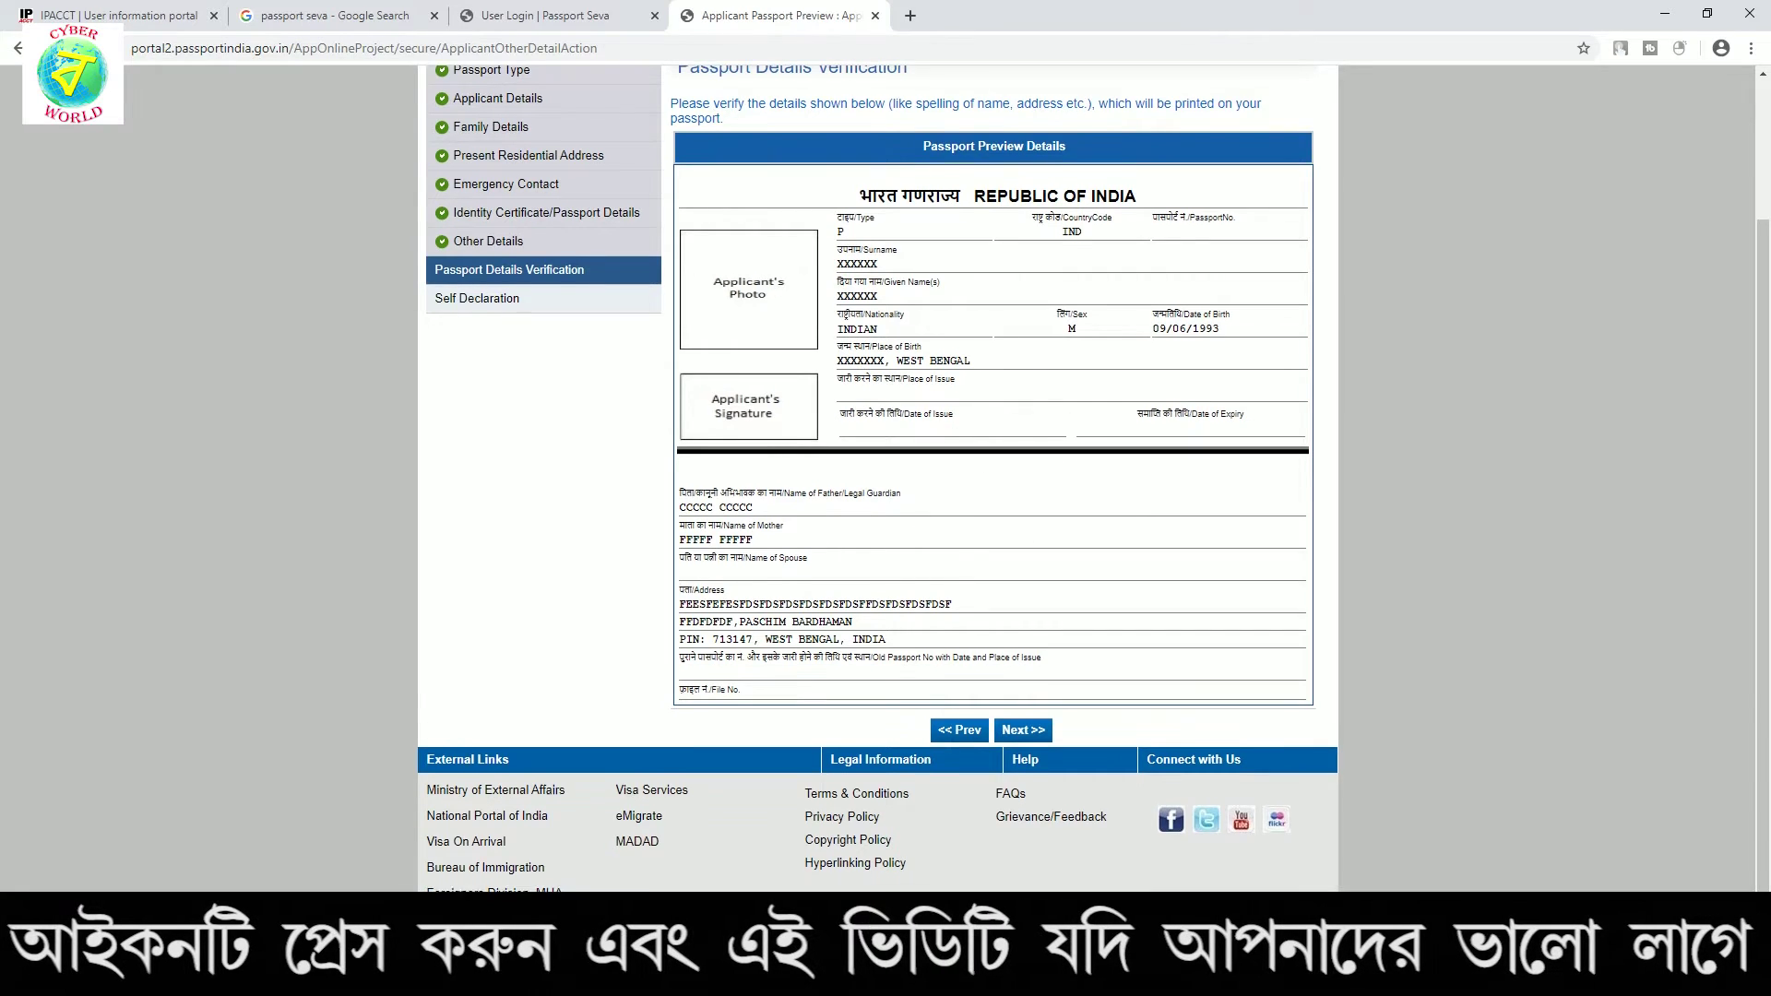
scroll(949, 560, up, 1)
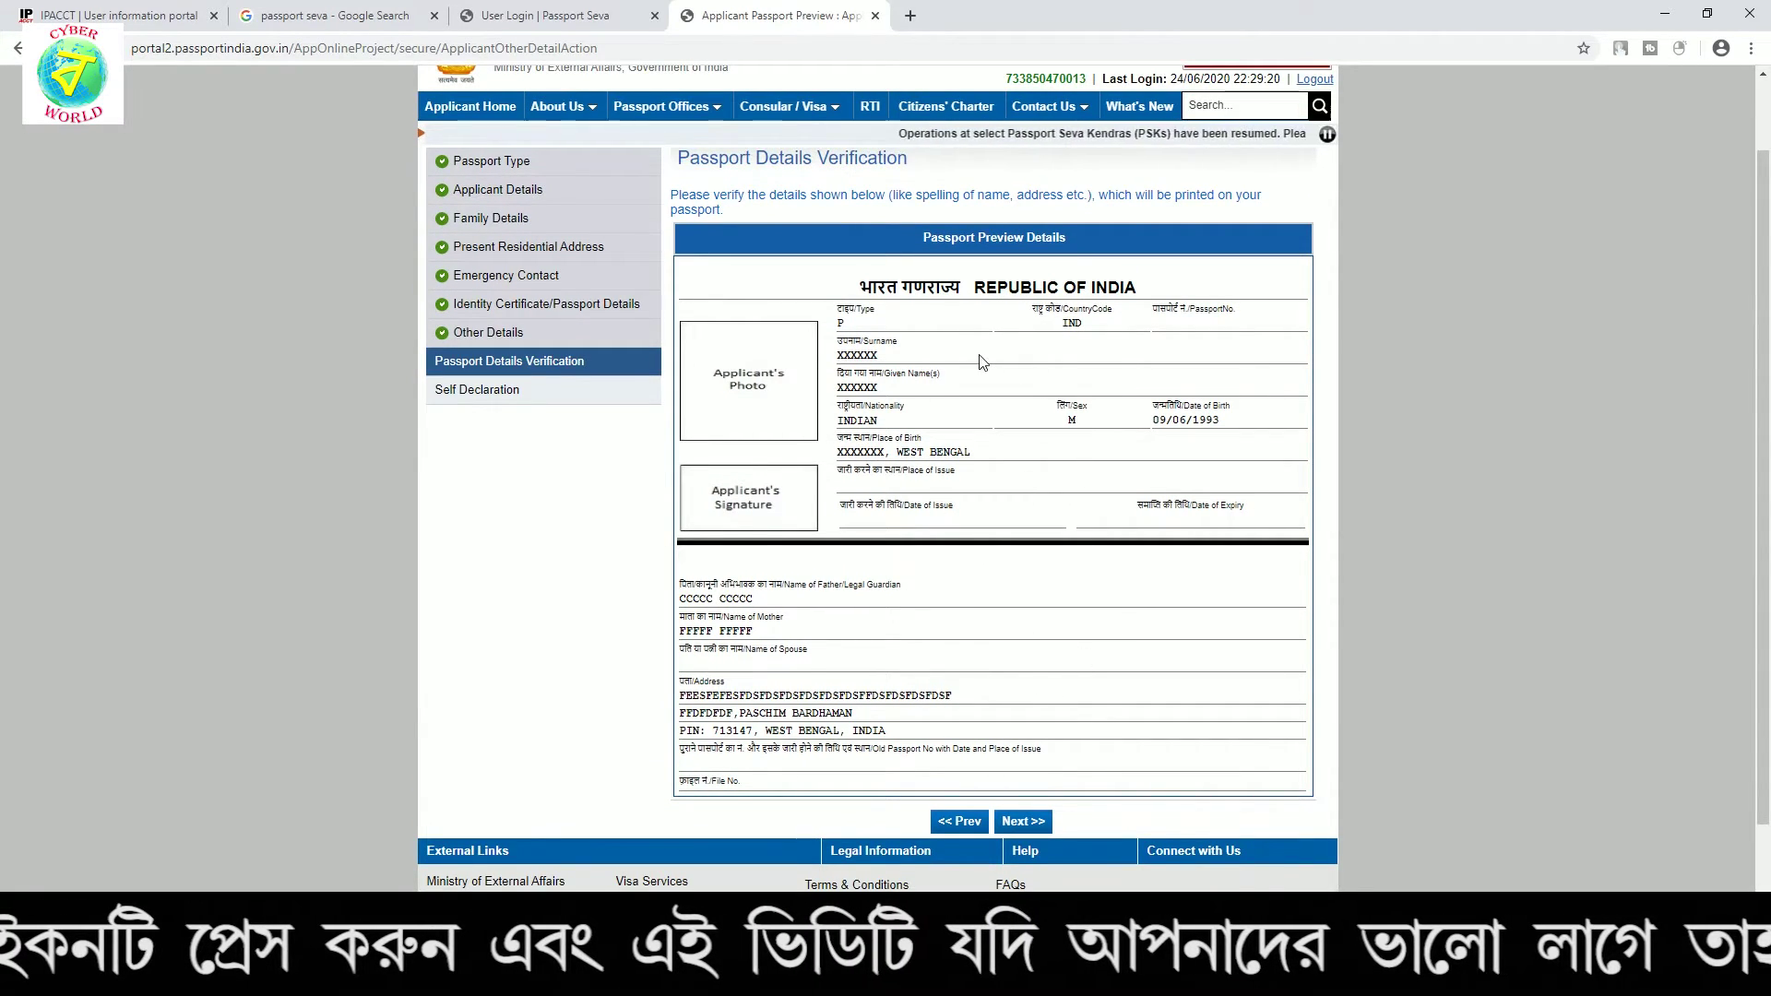
scroll(909, 646, down, 2)
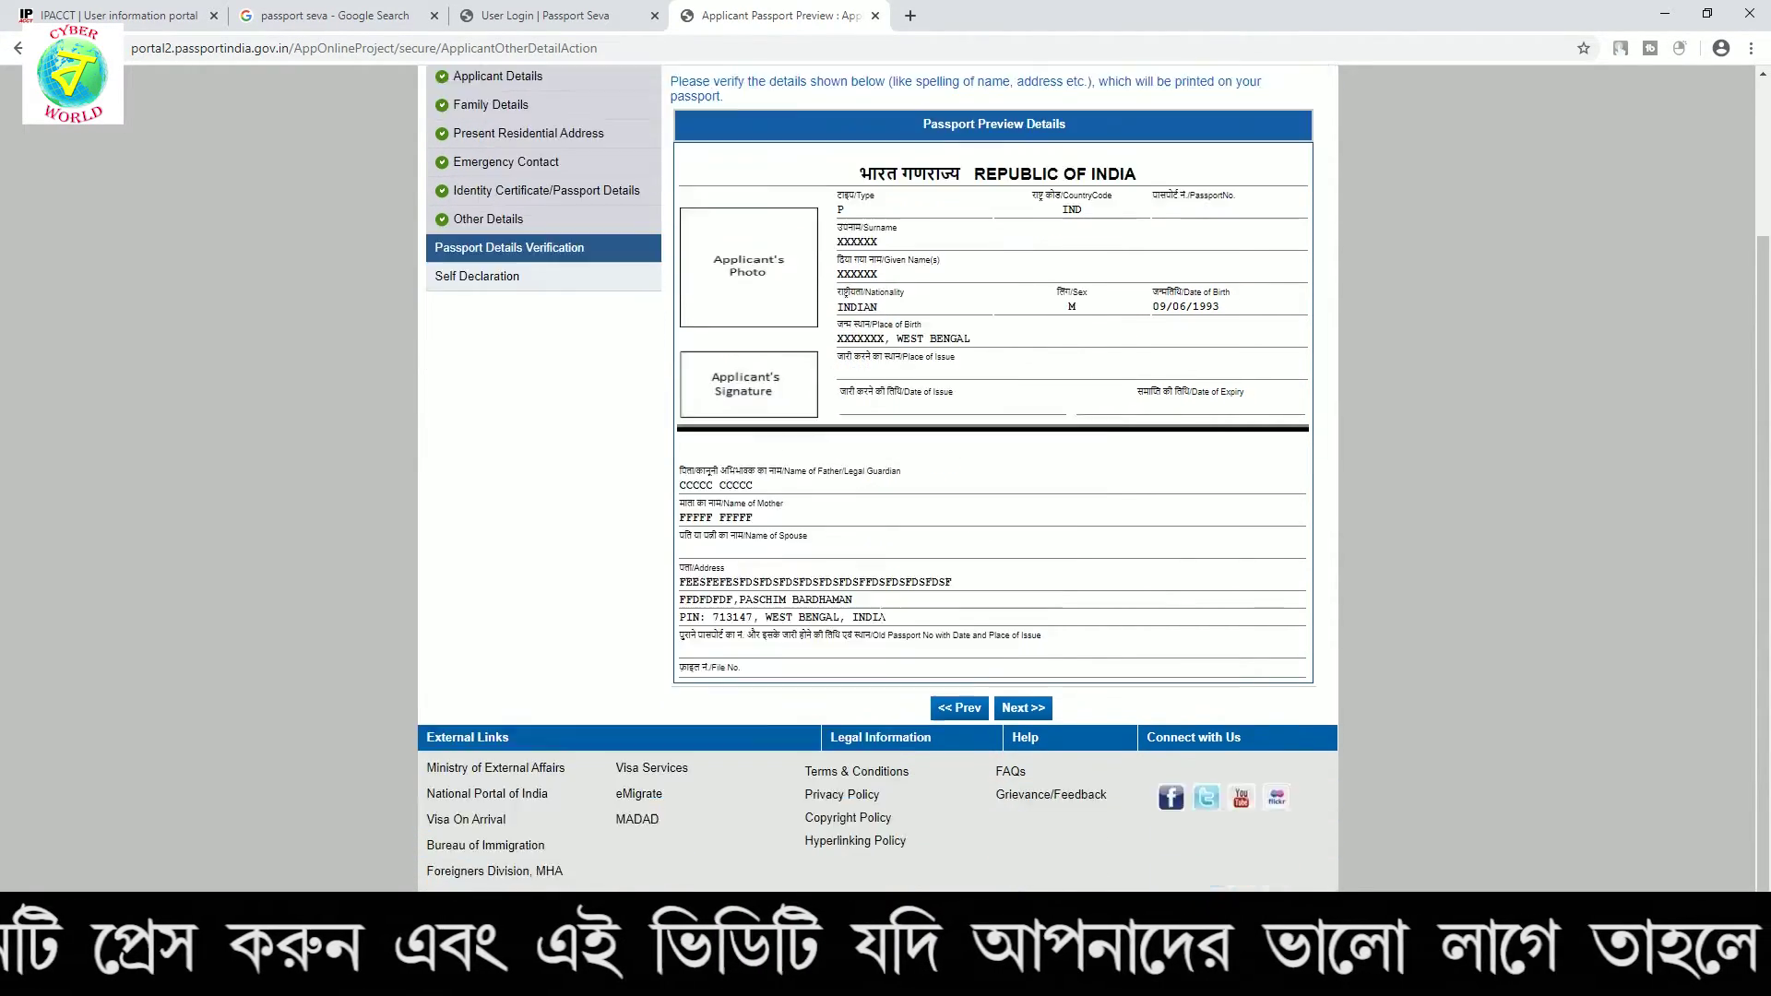
click(1043, 665)
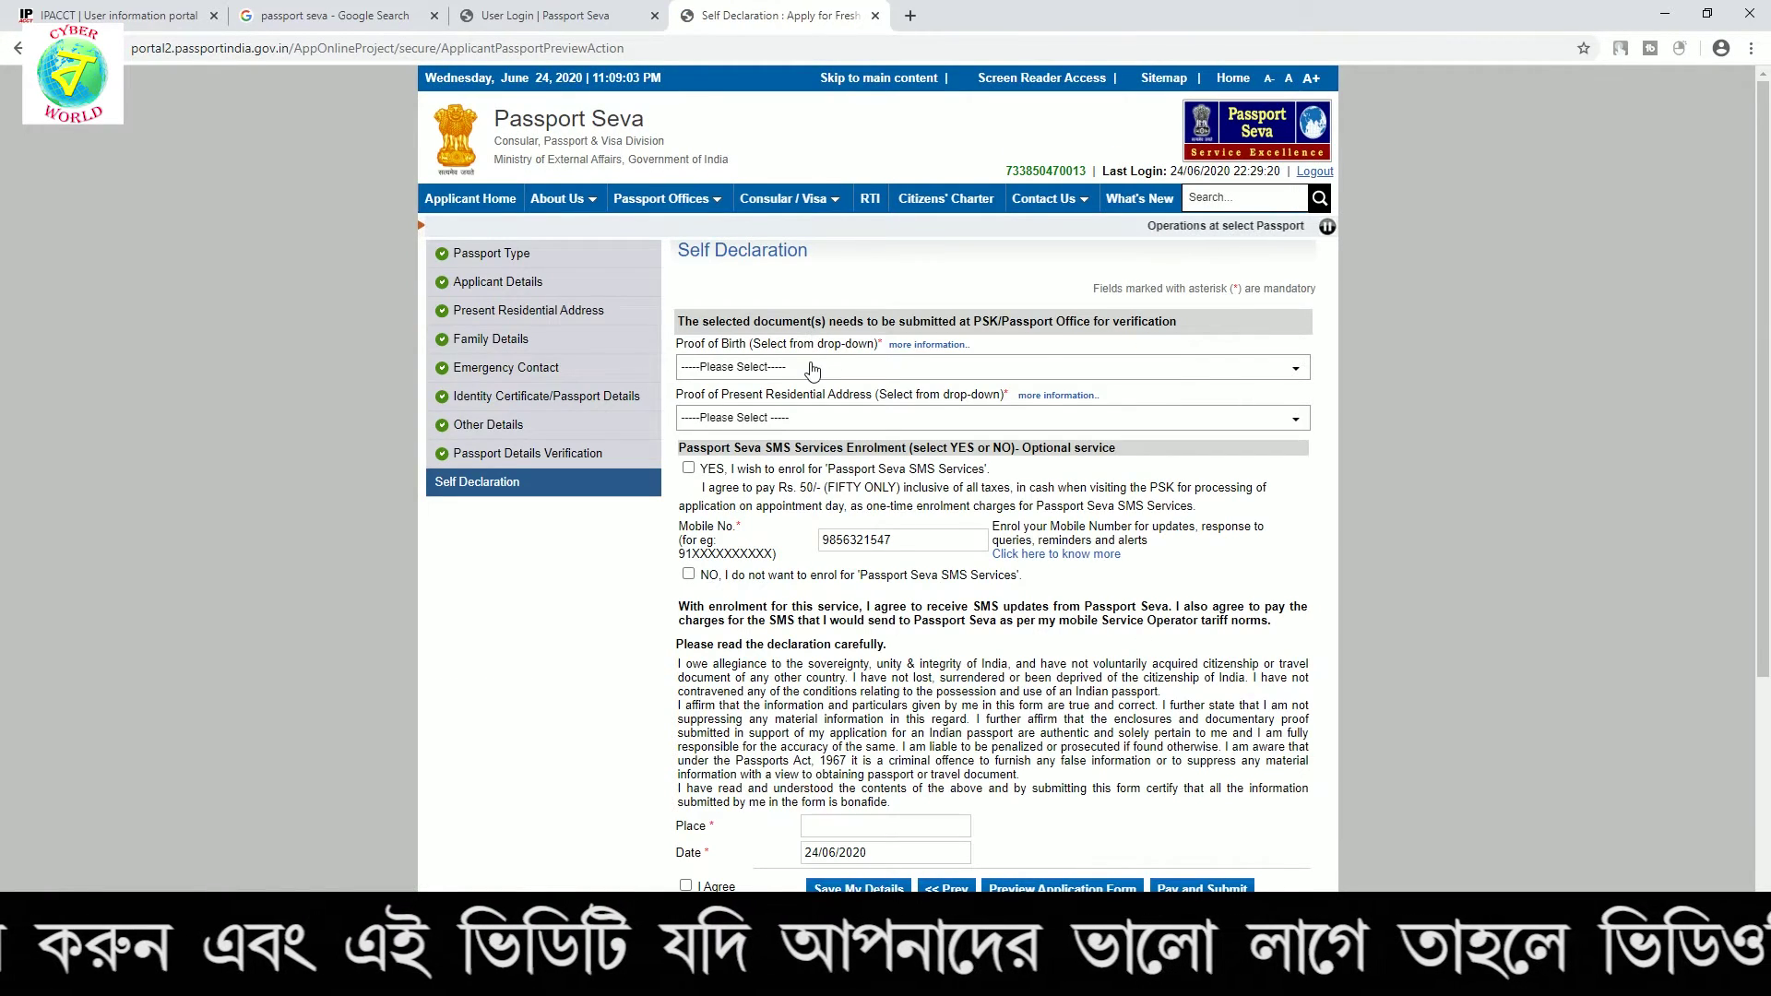
Choose Aadhaar Card/E-Aadhaar as both proof of birth and proof of present address
click(812, 370)
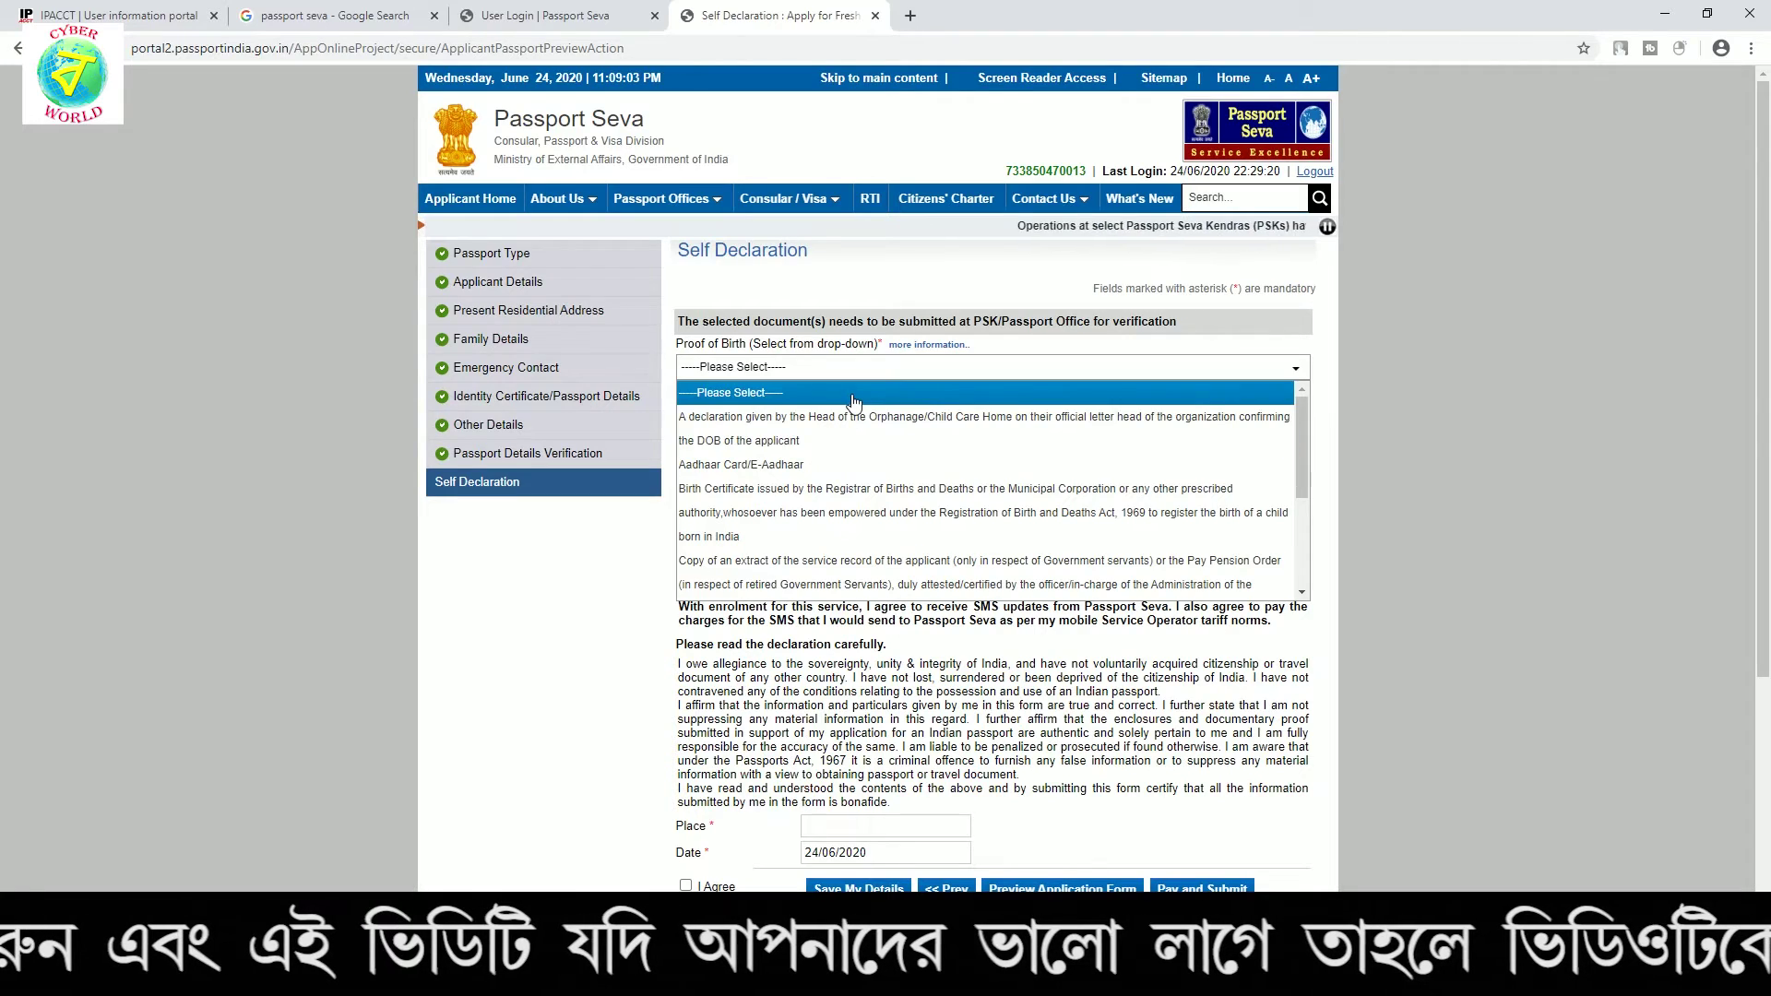
click(782, 465)
click(773, 422)
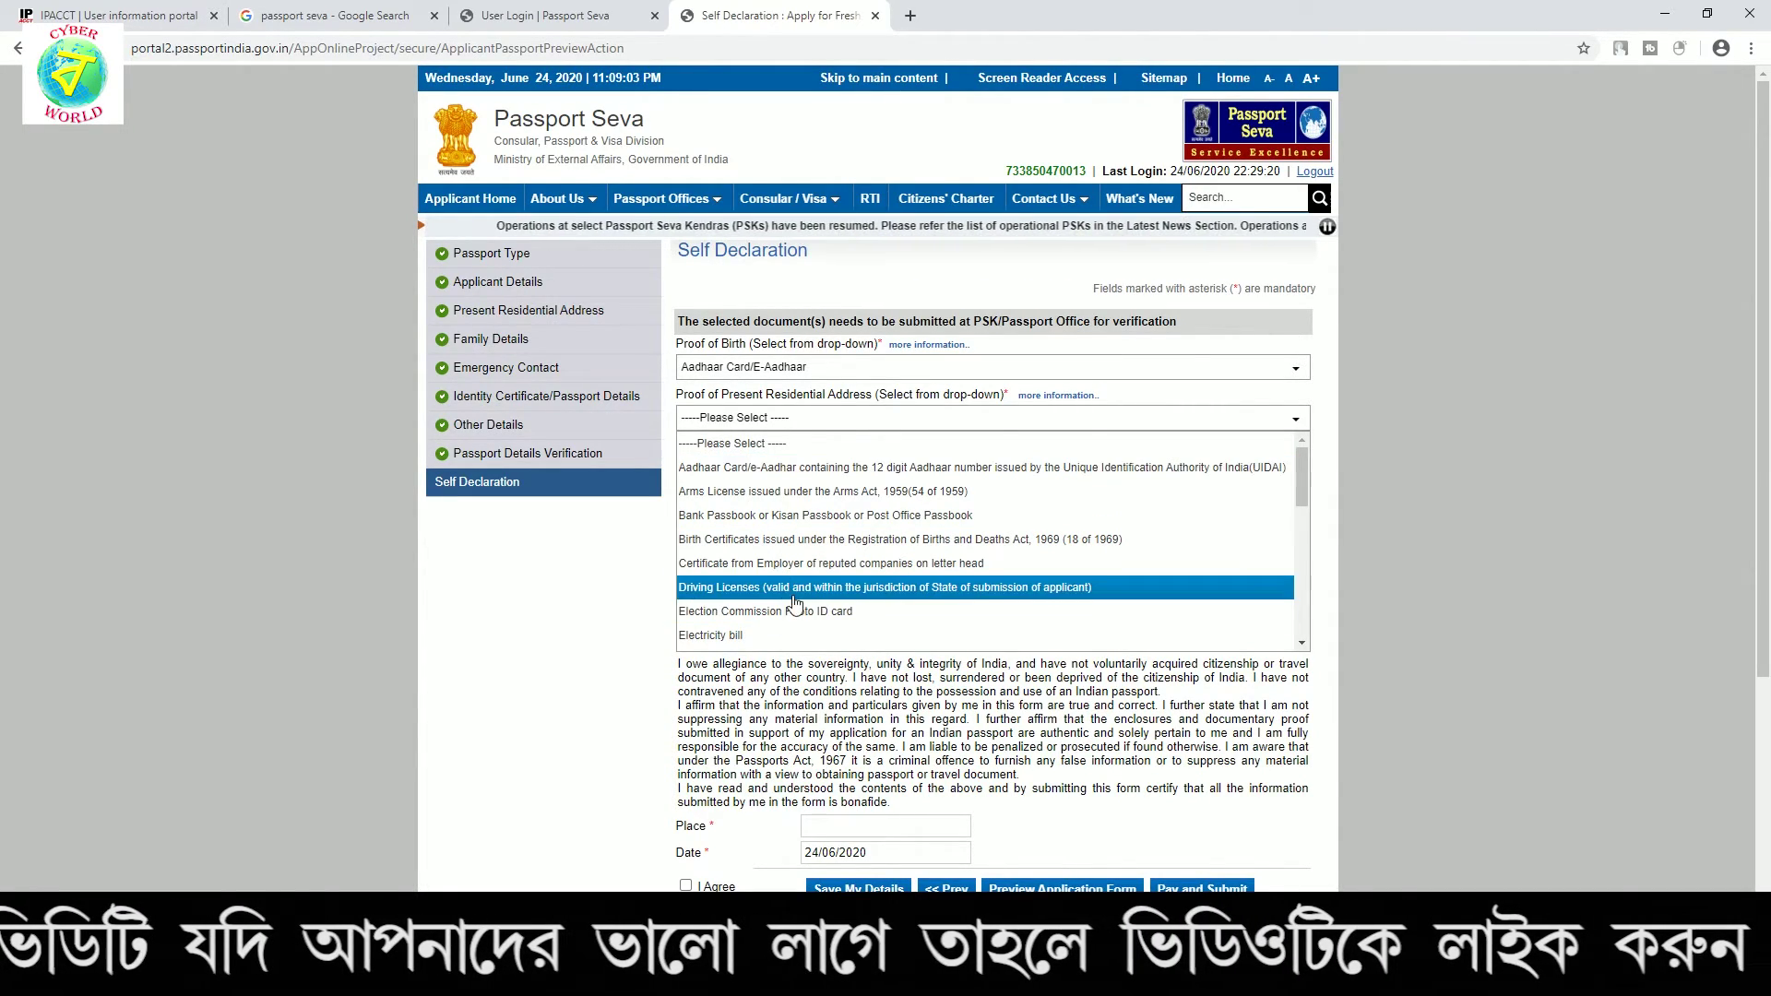
click(762, 469)
Enrol in the SMS service and enter 'DDDDDDD' as the place of declaration
click(688, 469)
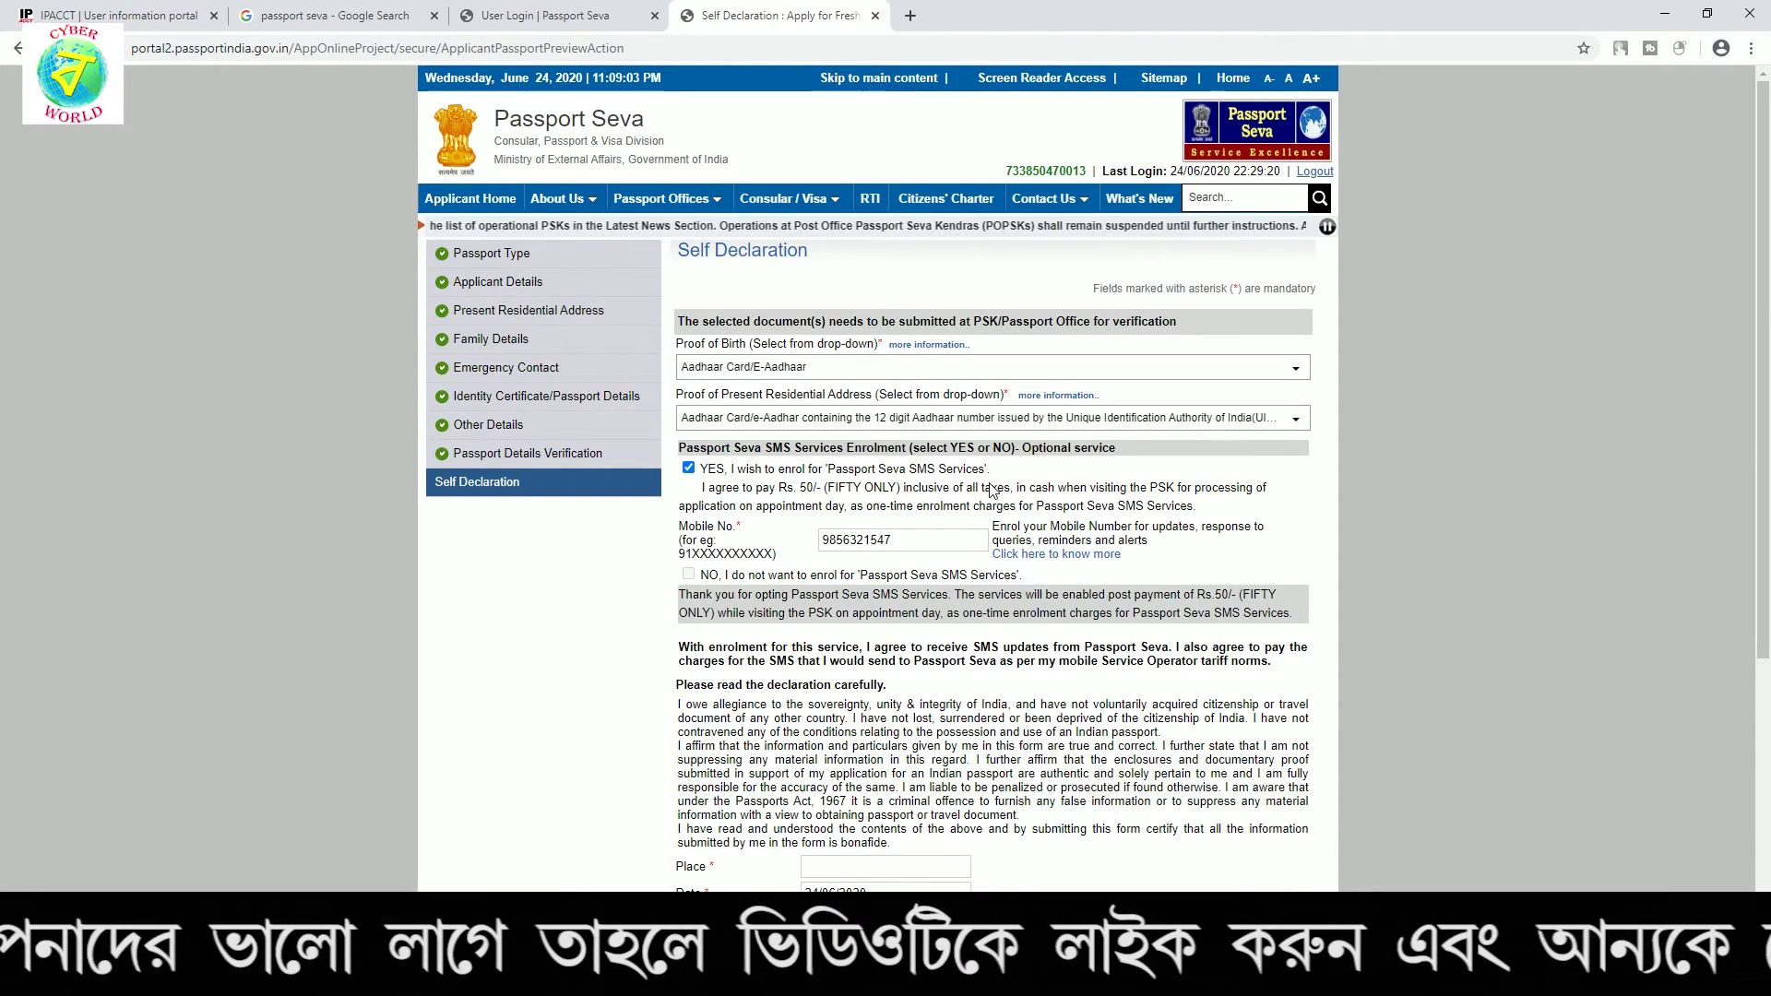
scroll(1093, 452, down, 1)
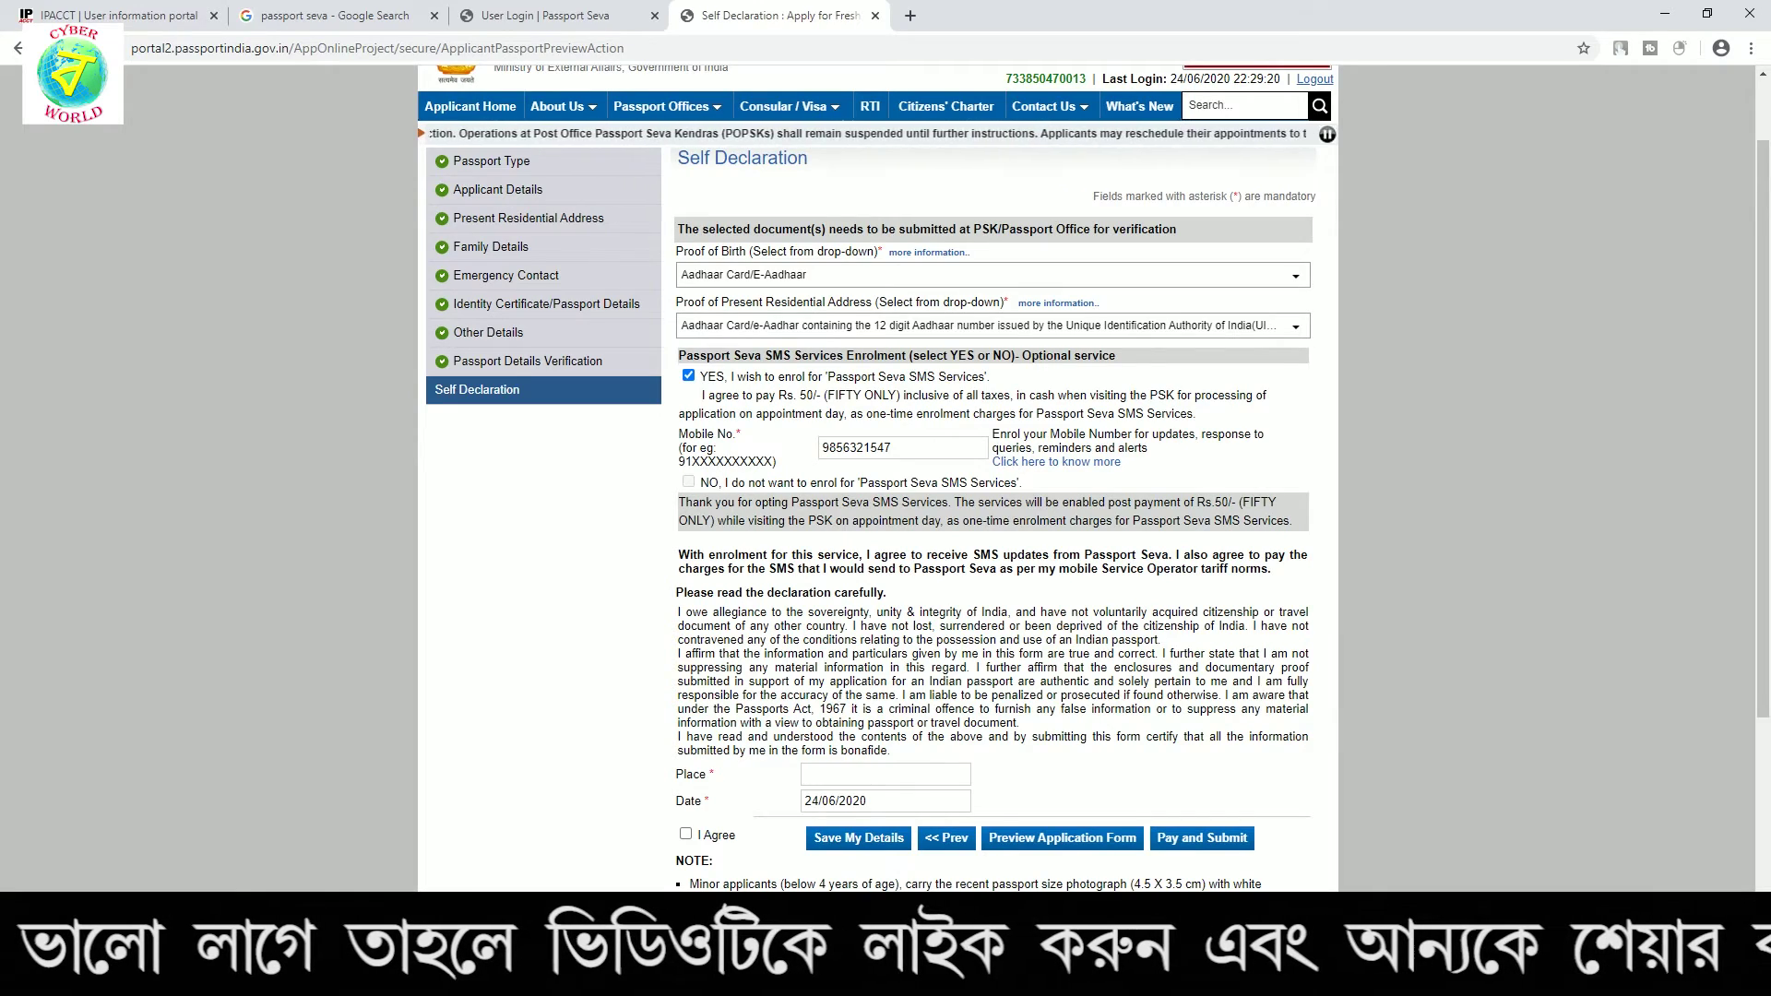
click(912, 774)
text(DDDDDDD)
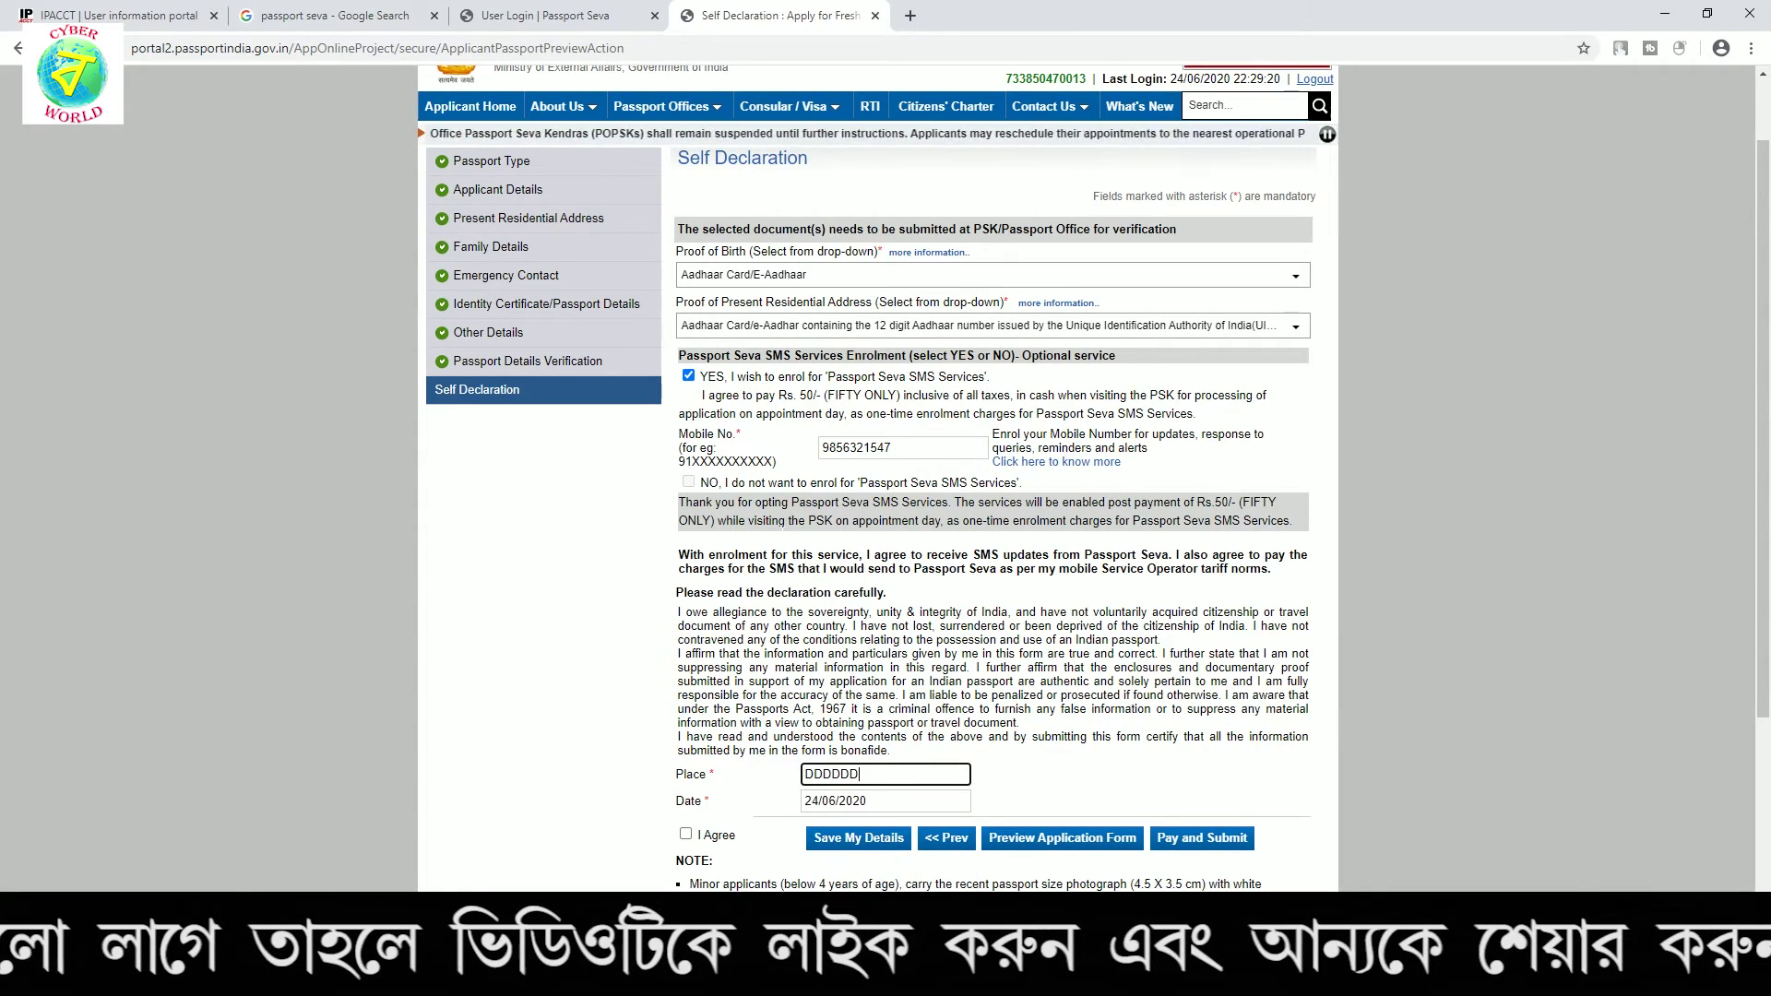